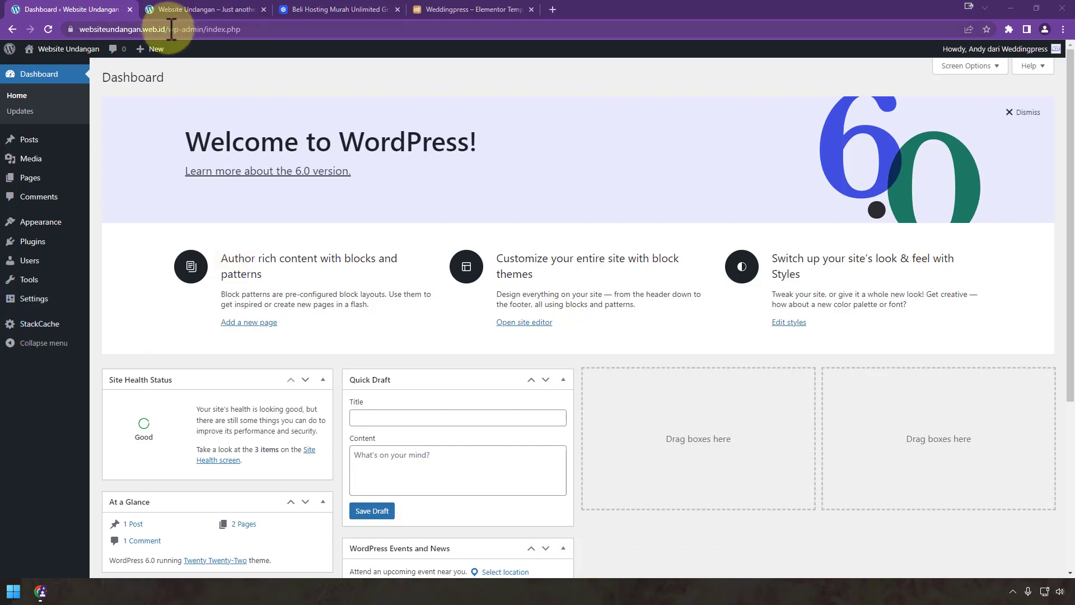
Step: Highlight 'websiteundangan' and 'web.id' in the site address, then bring up the Dewabiz hosting page
{"action": "left_click_drag", "start_coordinate": [168, 29], "coordinate": [143, 29]}
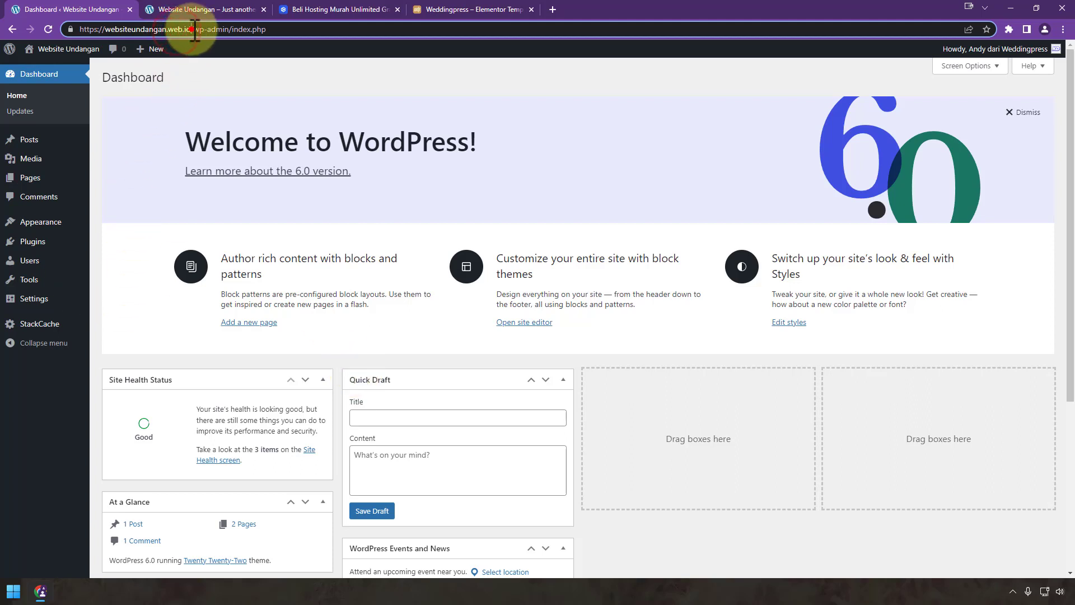
{"action": "left_click_drag", "start_coordinate": [190, 29], "coordinate": [68, 27]}
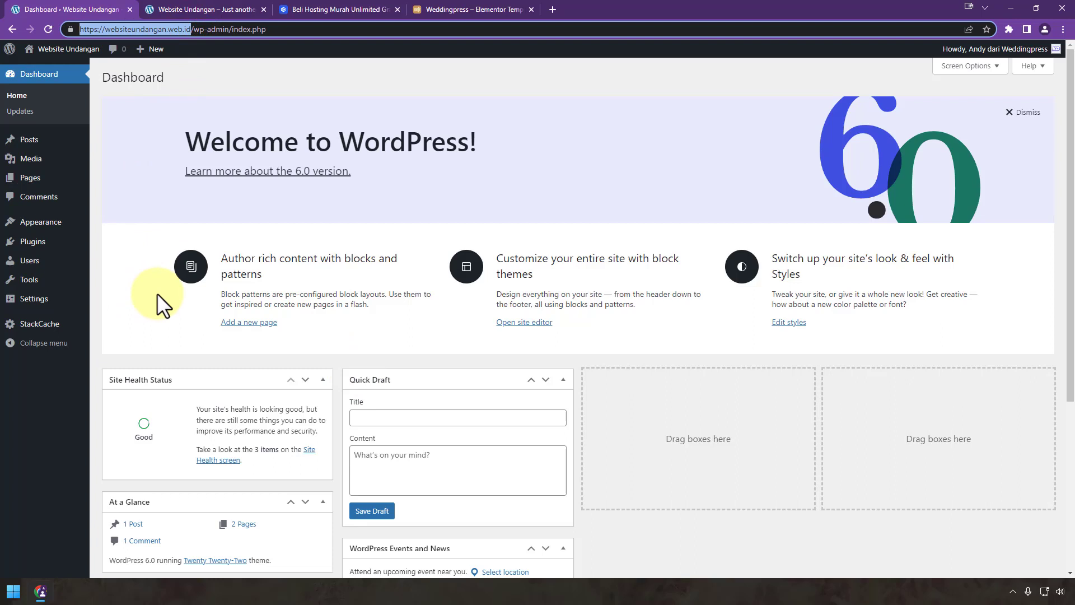
{"action": "double_click", "coordinate": [136, 29]}
{"action": "double_click", "coordinate": [187, 29]}
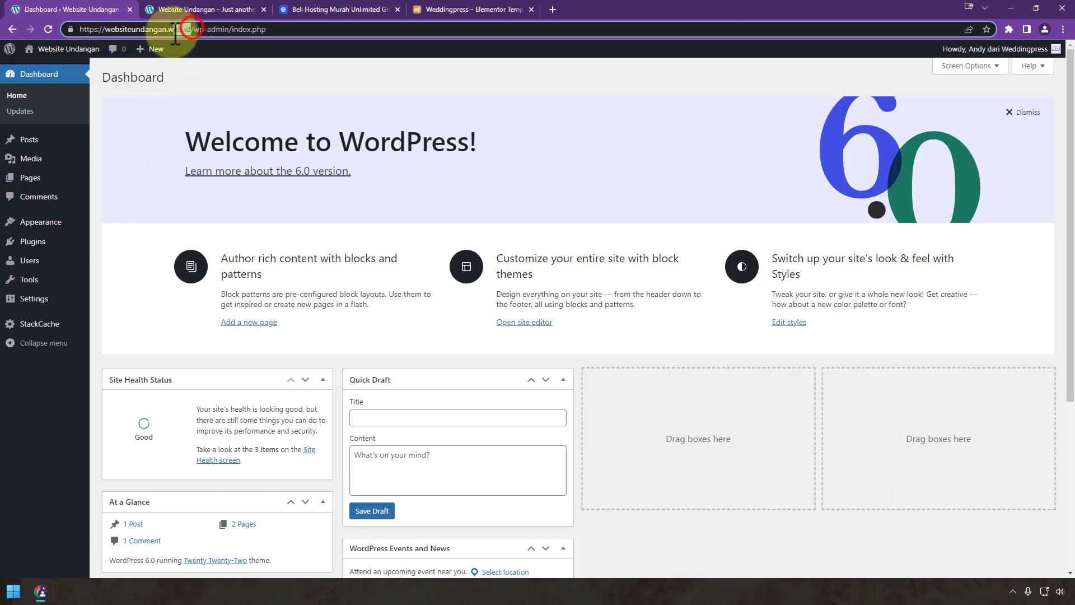
{"action": "left_click", "coordinate": [357, 10]}
{"action": "double_click", "coordinate": [111, 29]}
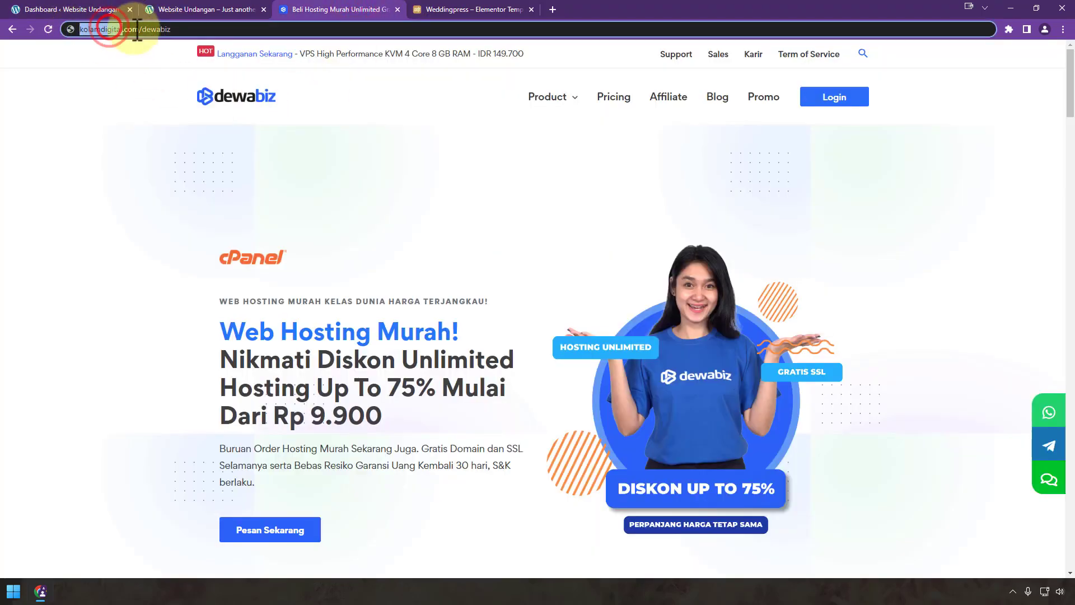
Step: Highlight the kolamdigital.com hosting address and scroll down to the Paket Hosting Murah plans
{"action": "double_click", "coordinate": [124, 29]}
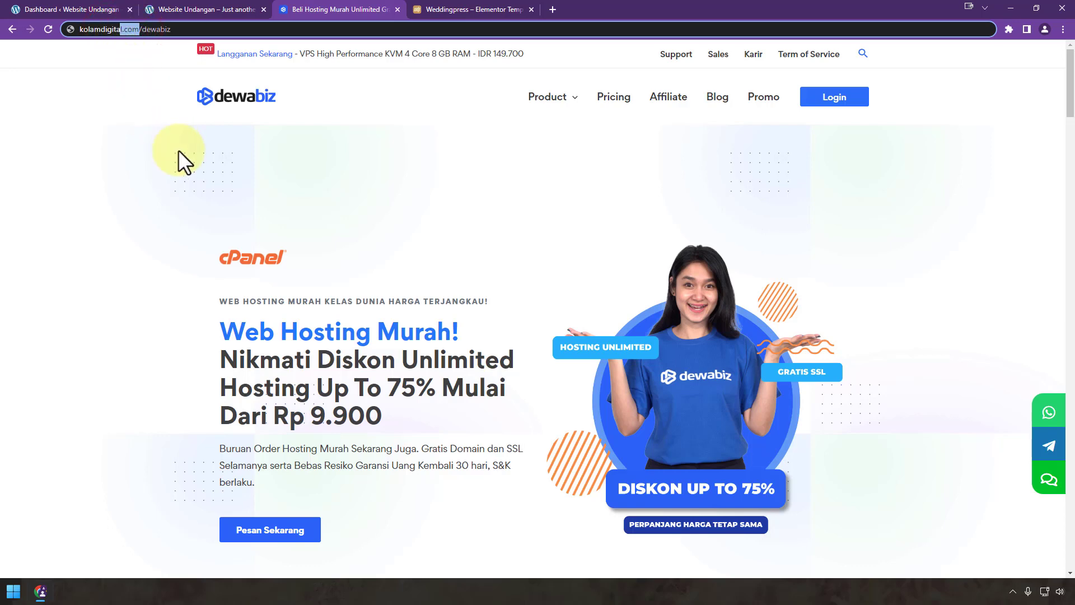
{"action": "left_click", "coordinate": [36, 7]}
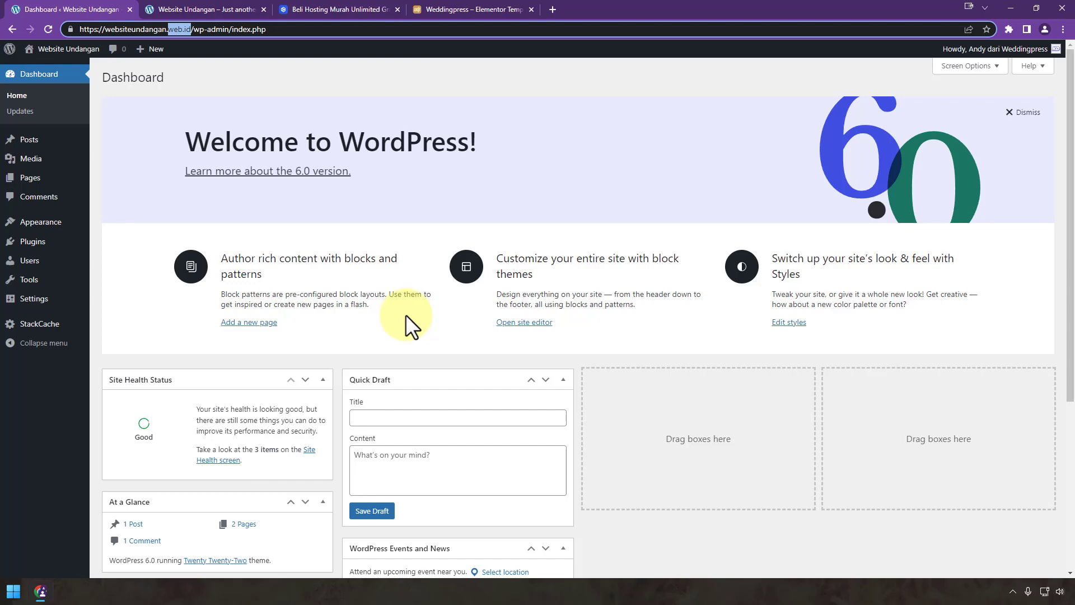
{"action": "left_click", "coordinate": [304, 10]}
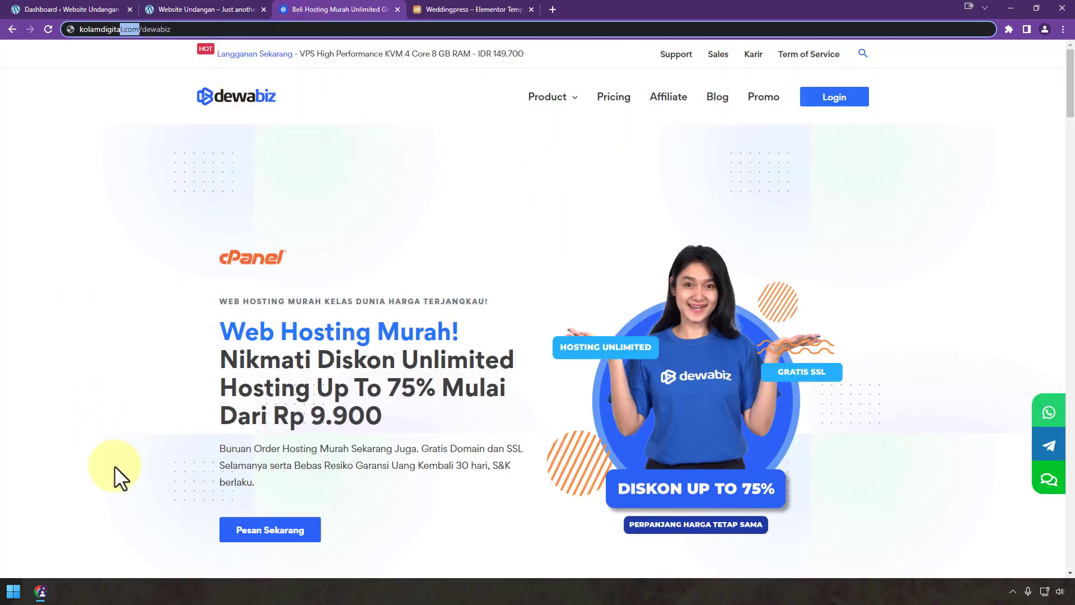
{"action": "left_click", "coordinate": [179, 29]}
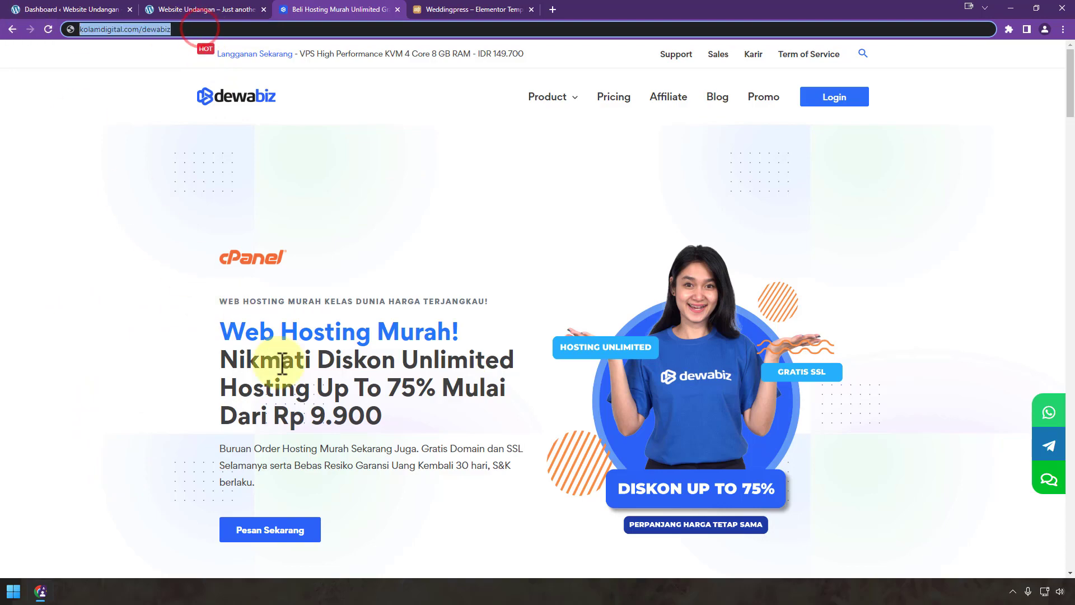
{"action": "scroll", "coordinate": [506, 348], "scroll_direction": "down", "scroll_amount": 9}
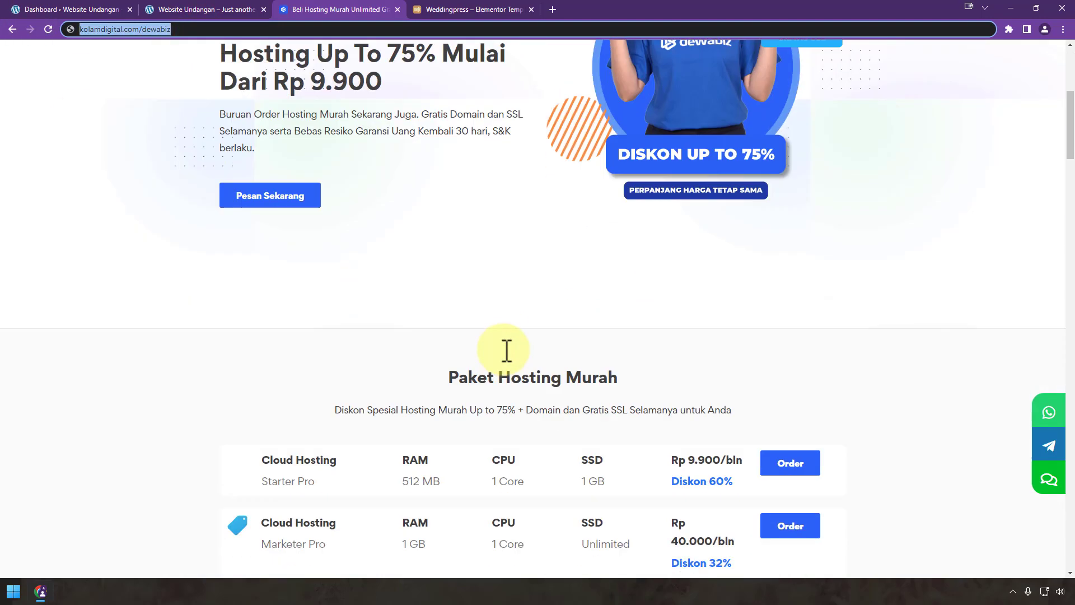
{"action": "scroll", "coordinate": [507, 351], "scroll_direction": "down", "scroll_amount": 1}
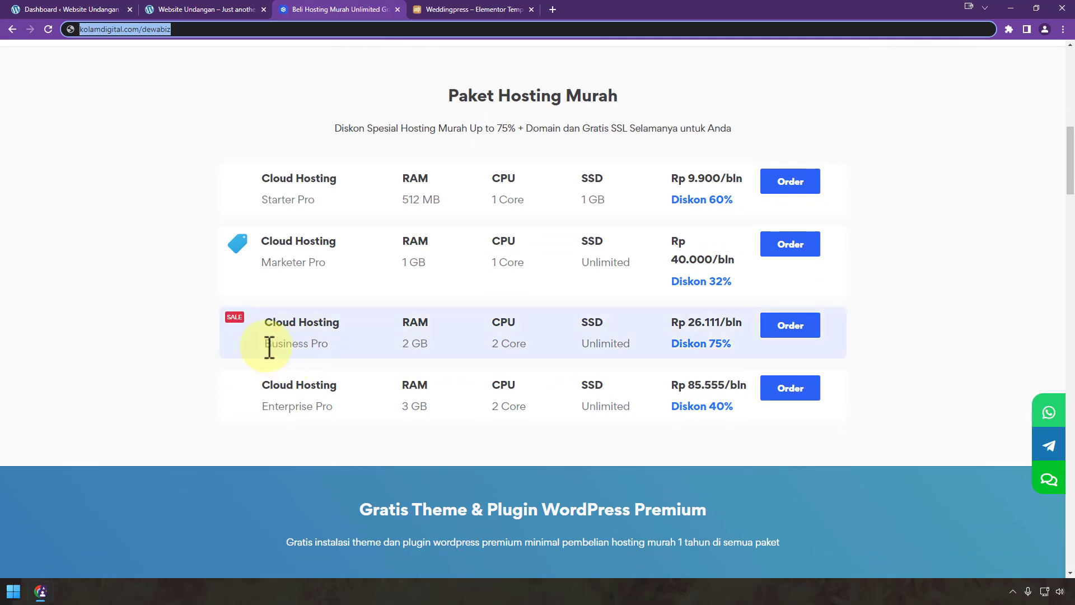
Step: Single out the Business Pro plan, then return to the WordPress dashboard
{"action": "left_click_drag", "start_coordinate": [265, 344], "coordinate": [344, 345]}
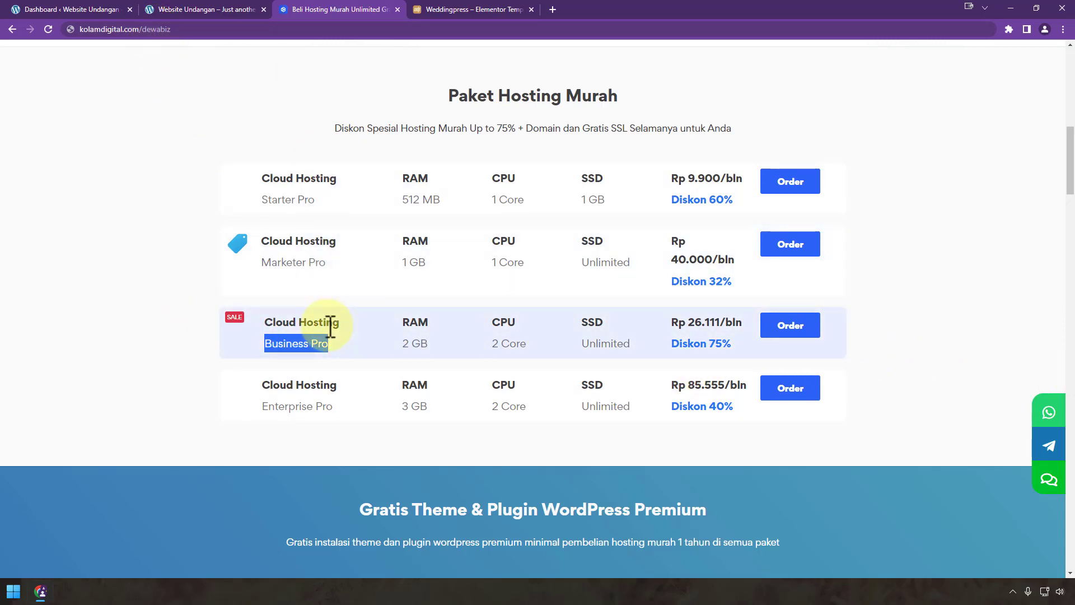
{"action": "left_click", "coordinate": [318, 348]}
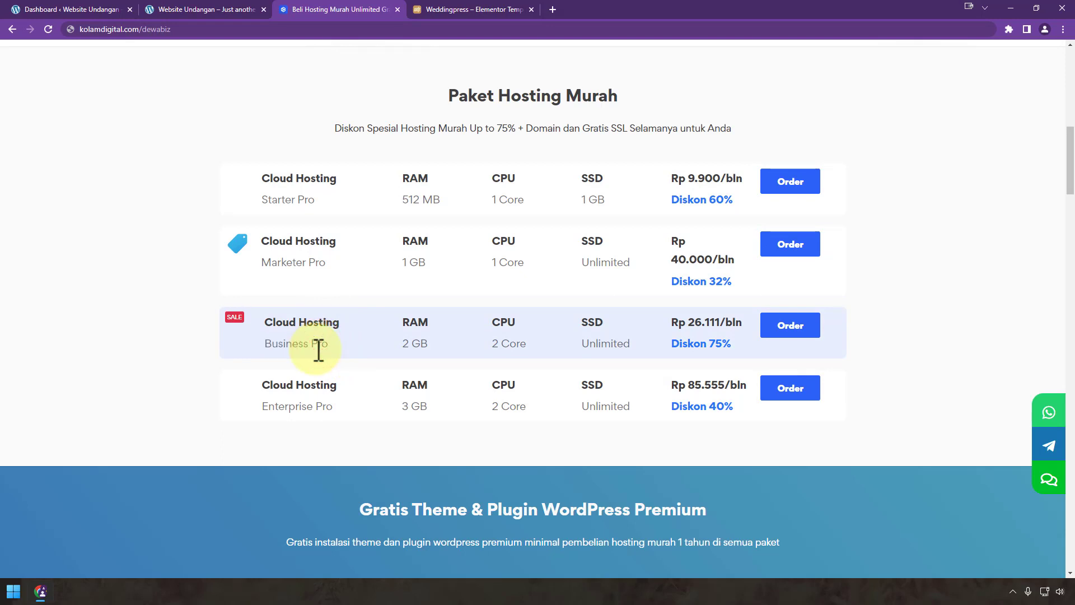
{"action": "left_click", "coordinate": [45, 10]}
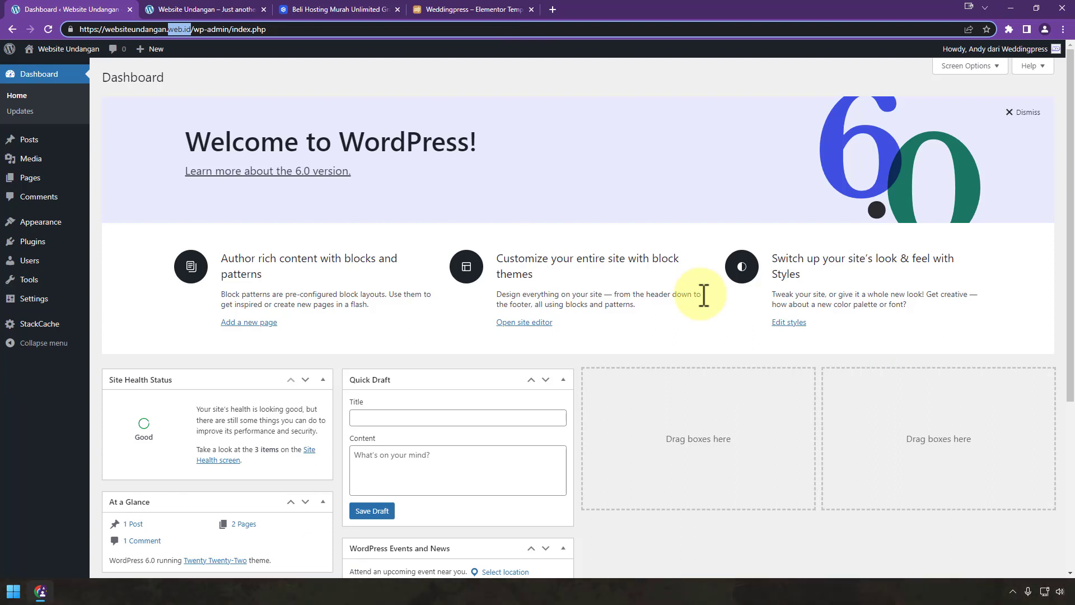
Step: Search Google for 'wordpress' in a new tab and open the WordPress.com result
{"action": "left_click", "coordinate": [552, 9]}
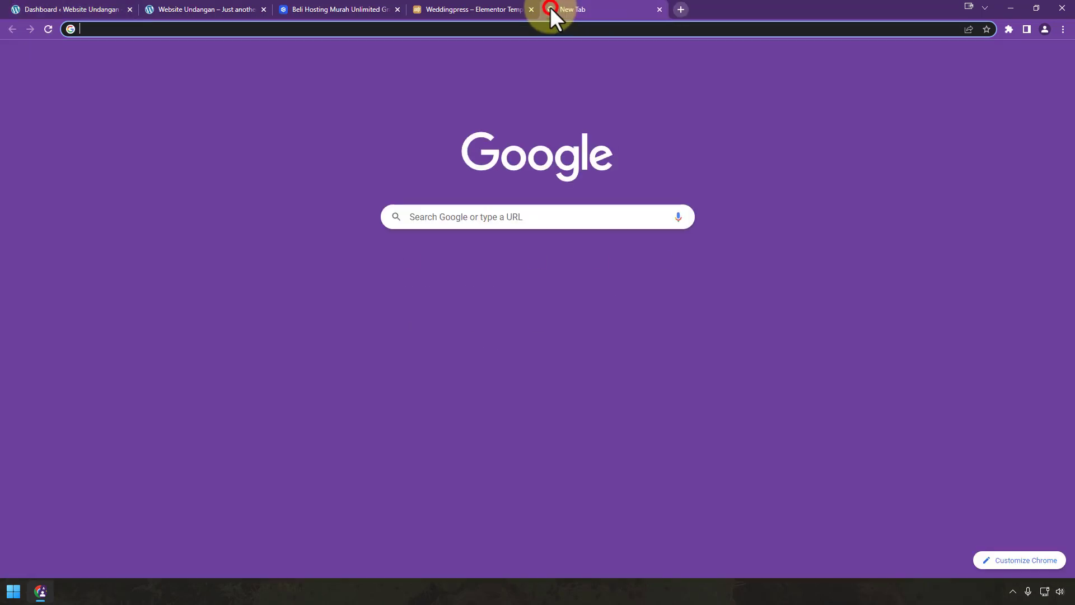
{"action": "type", "text": "wordprss."}
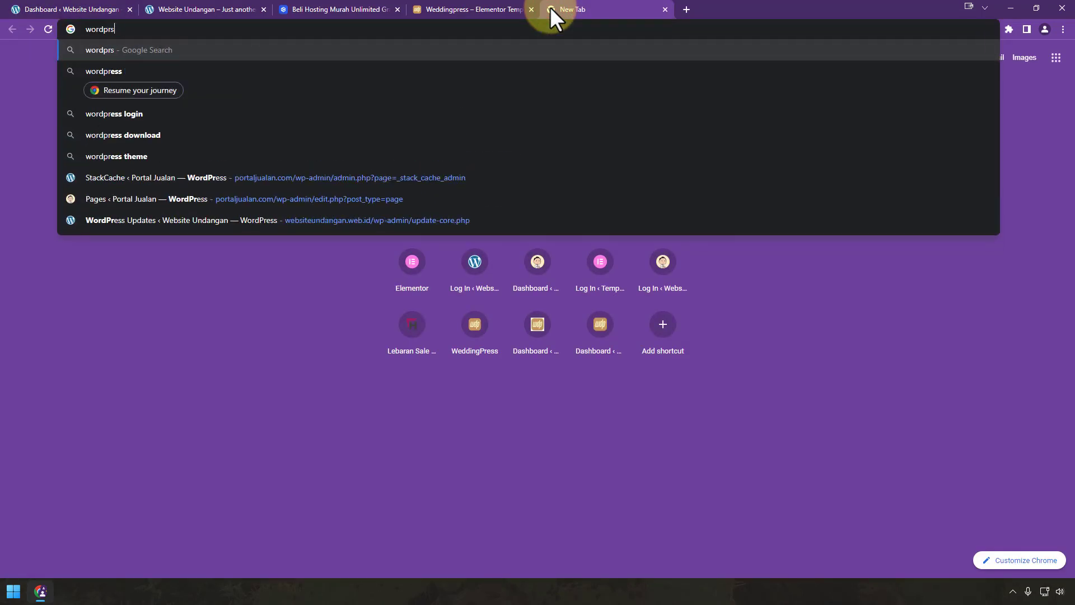
{"action": "key", "text": "BackSpace"}
{"action": "key", "text": "BackSpace"}
{"action": "key", "text": "BackSpace"}
{"action": "key", "text": "Down"}
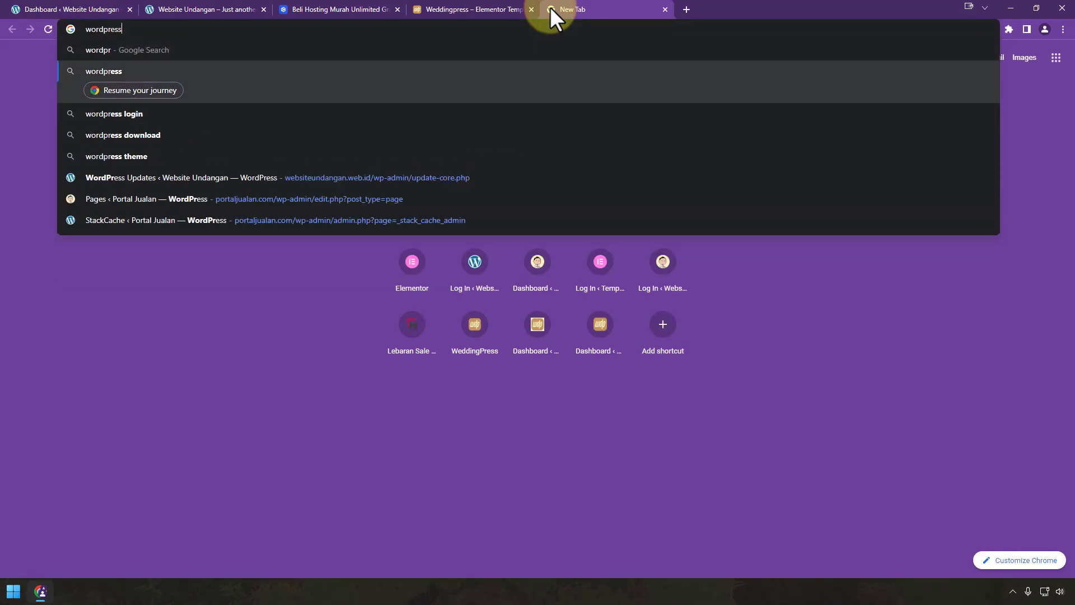
{"action": "key", "text": "Return"}
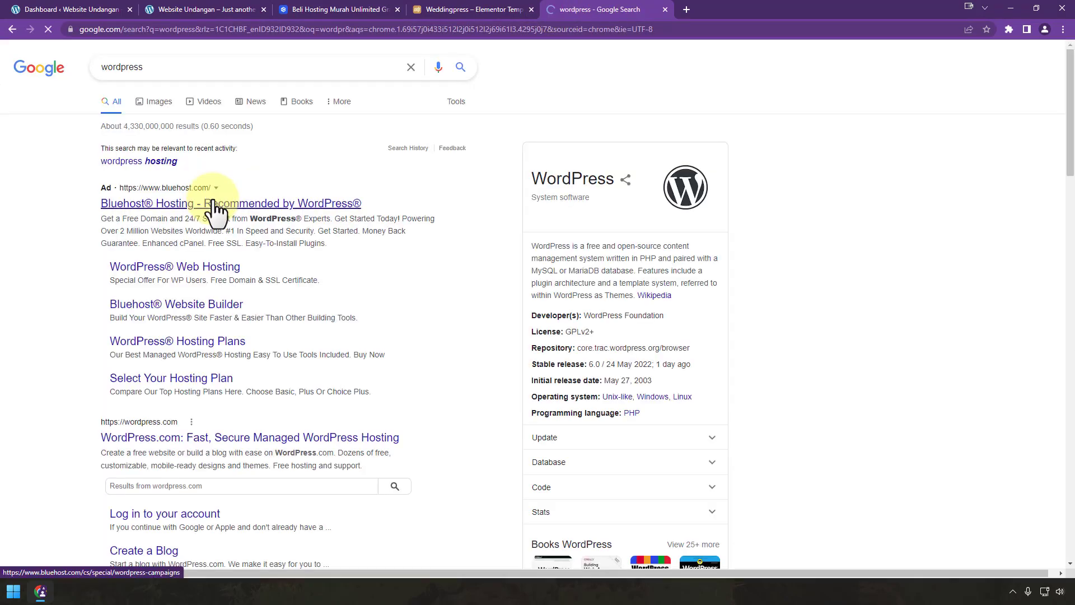
{"action": "scroll", "coordinate": [329, 328], "scroll_direction": "down", "scroll_amount": 2}
{"action": "left_click", "coordinate": [274, 324]}
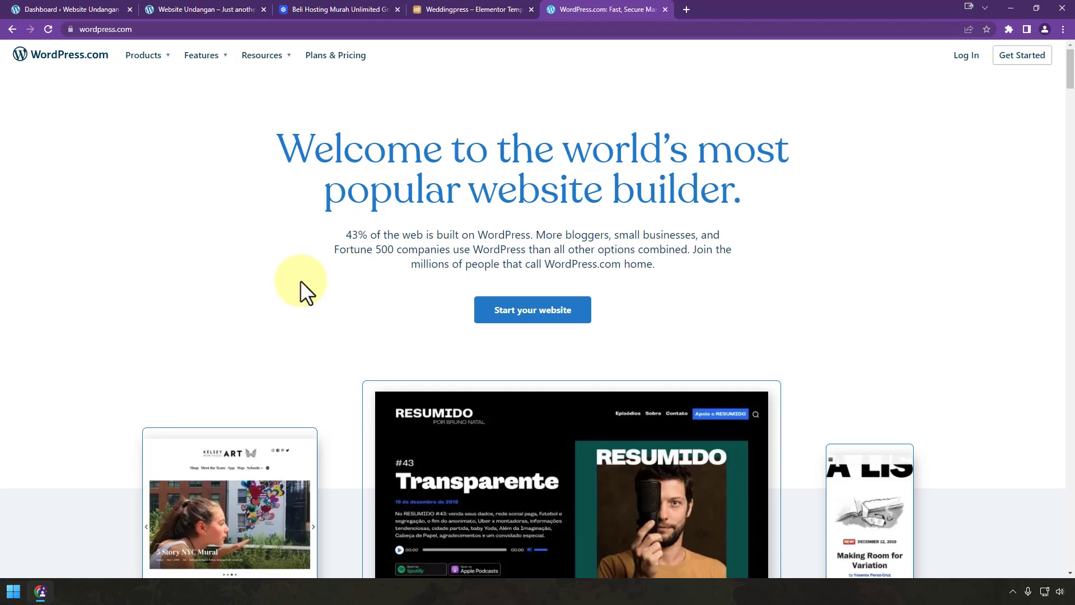
Step: Change the address to wordpress.org, then go back to the site's dashboard
{"action": "left_click", "coordinate": [152, 30]}
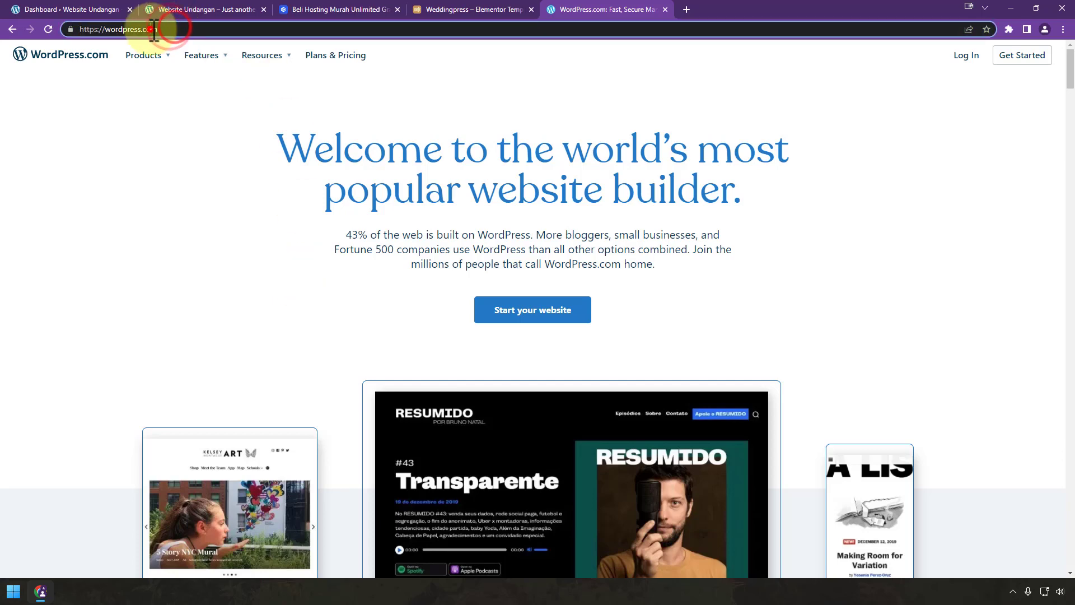
{"action": "type", "text": "org"}
{"action": "key", "text": "Return"}
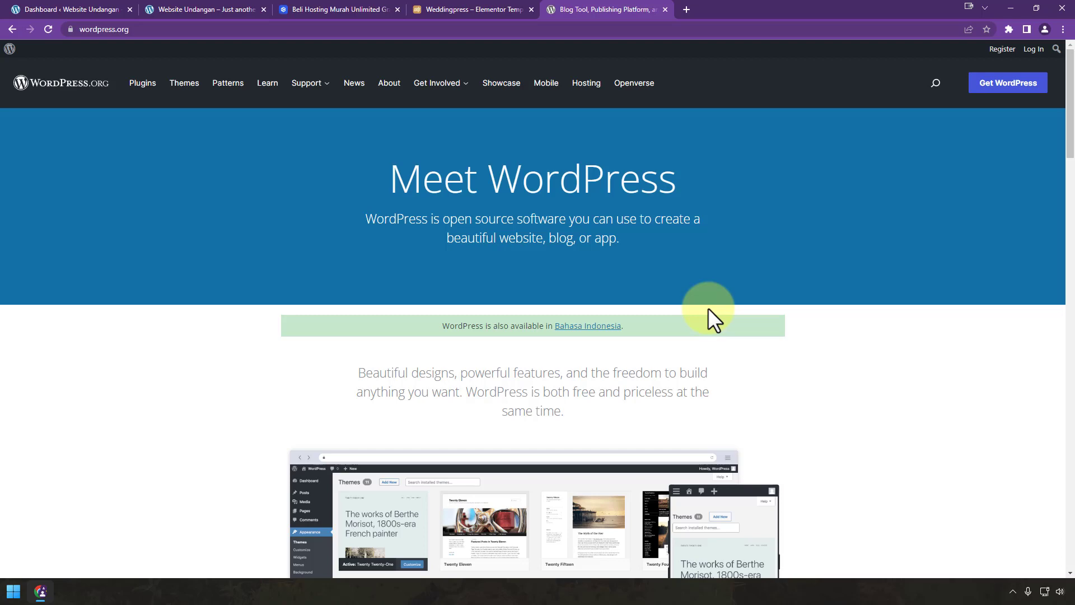
{"action": "left_click", "coordinate": [56, 10]}
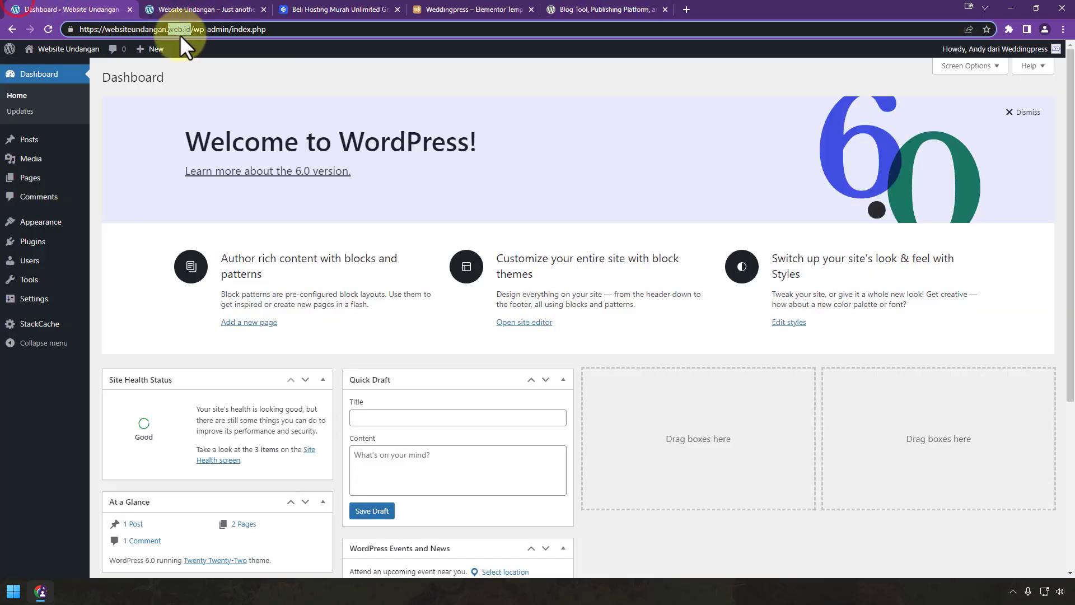
{"action": "left_click_drag", "start_coordinate": [190, 29], "coordinate": [79, 29]}
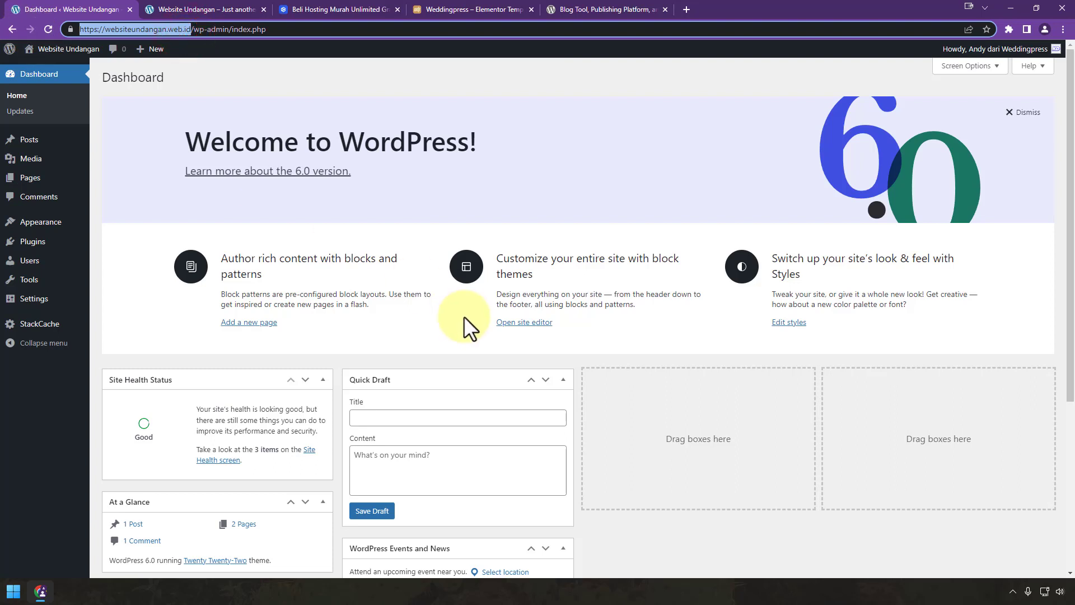
{"action": "left_click", "coordinate": [193, 8]}
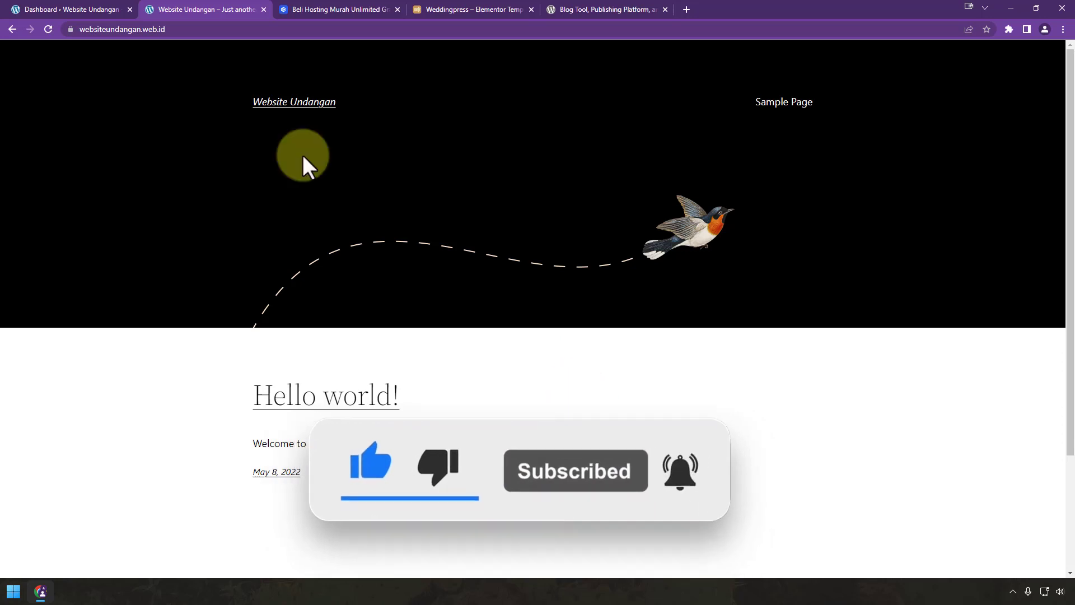
{"action": "left_click", "coordinate": [53, 9]}
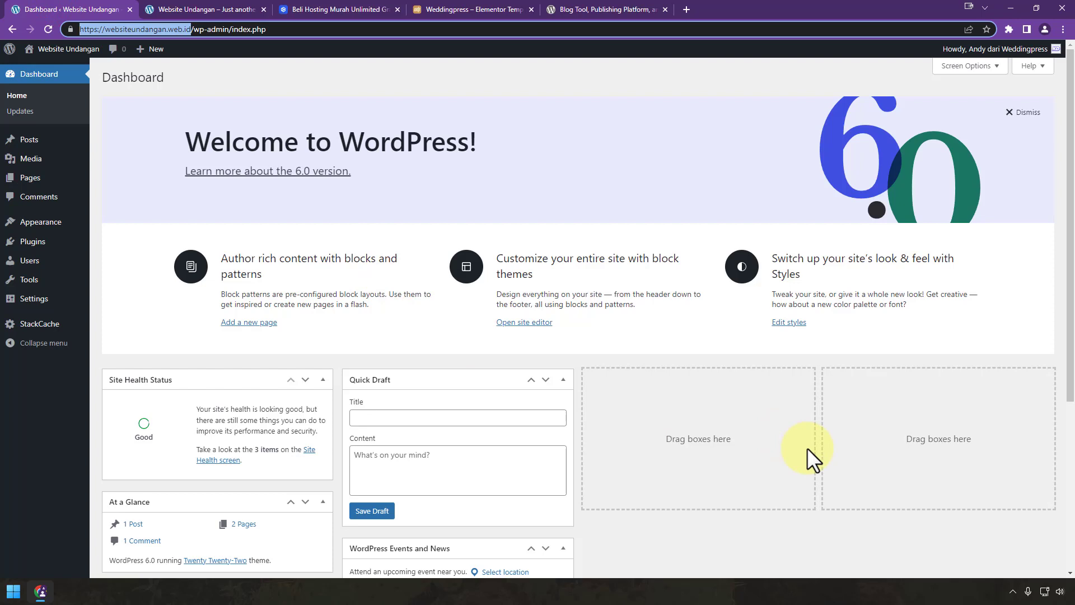
{"action": "mouse_move", "coordinate": [29, 227]}
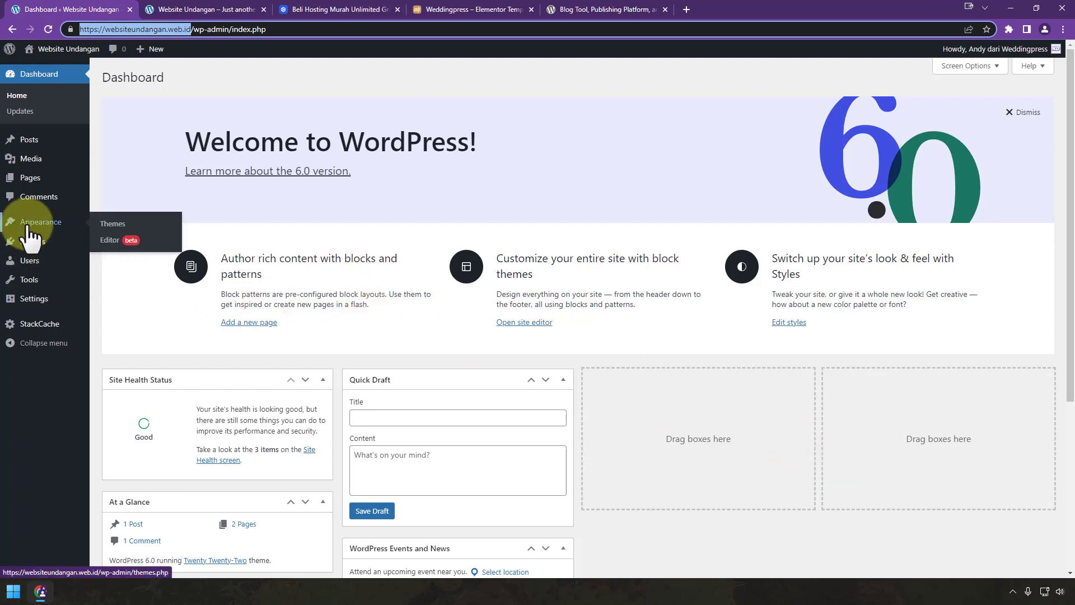
Step: Install the Hello Elementor theme from the theme catalogue and activate it
{"action": "left_click", "coordinate": [109, 227]}
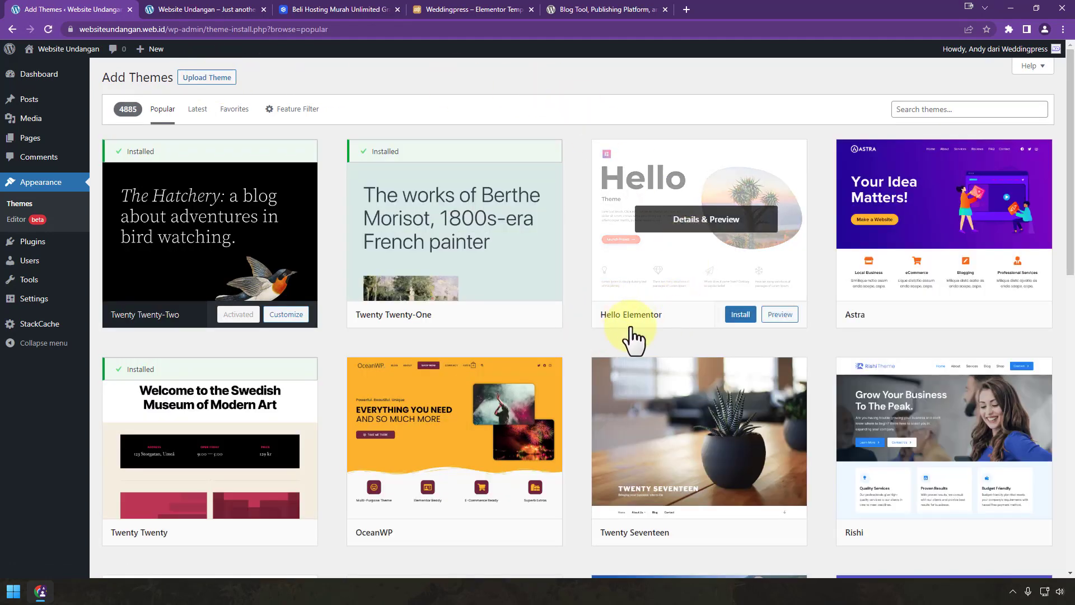
{"action": "left_click", "coordinate": [911, 109]}
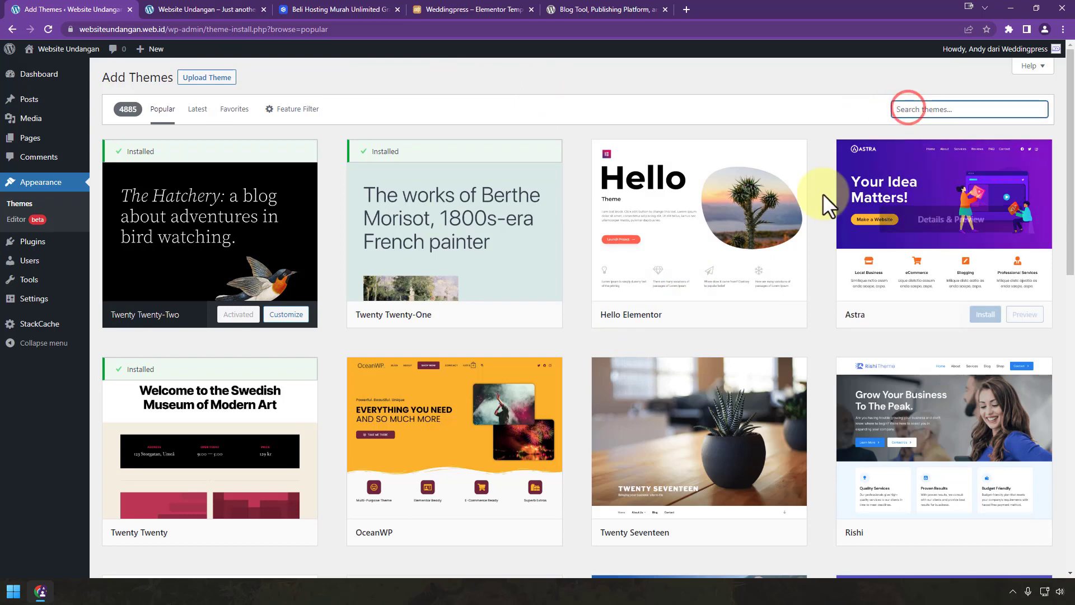
{"action": "mouse_move", "coordinate": [620, 249]}
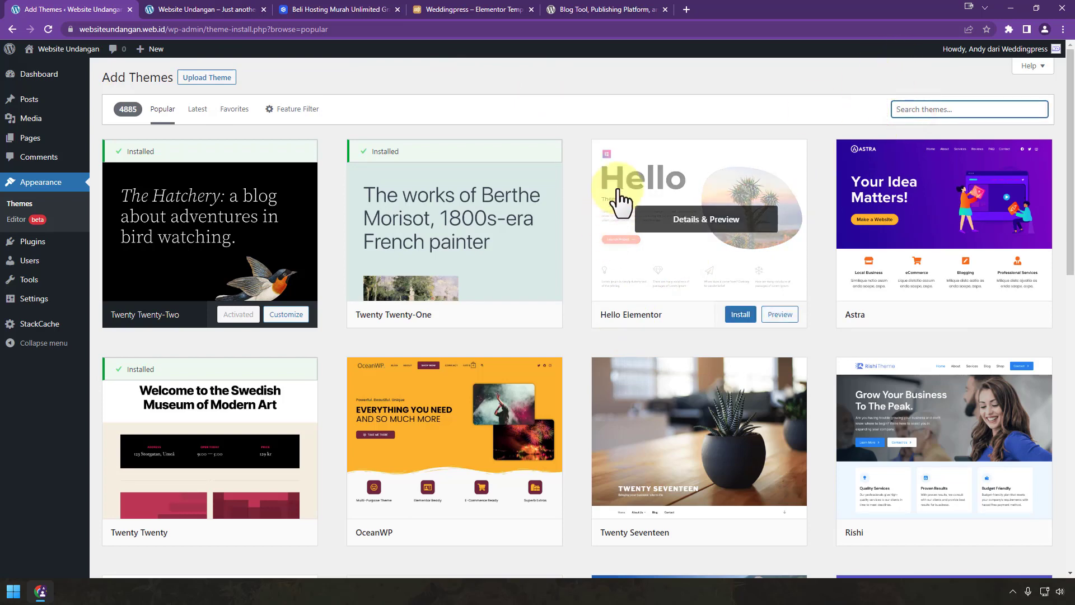
{"action": "left_click", "coordinate": [739, 315]}
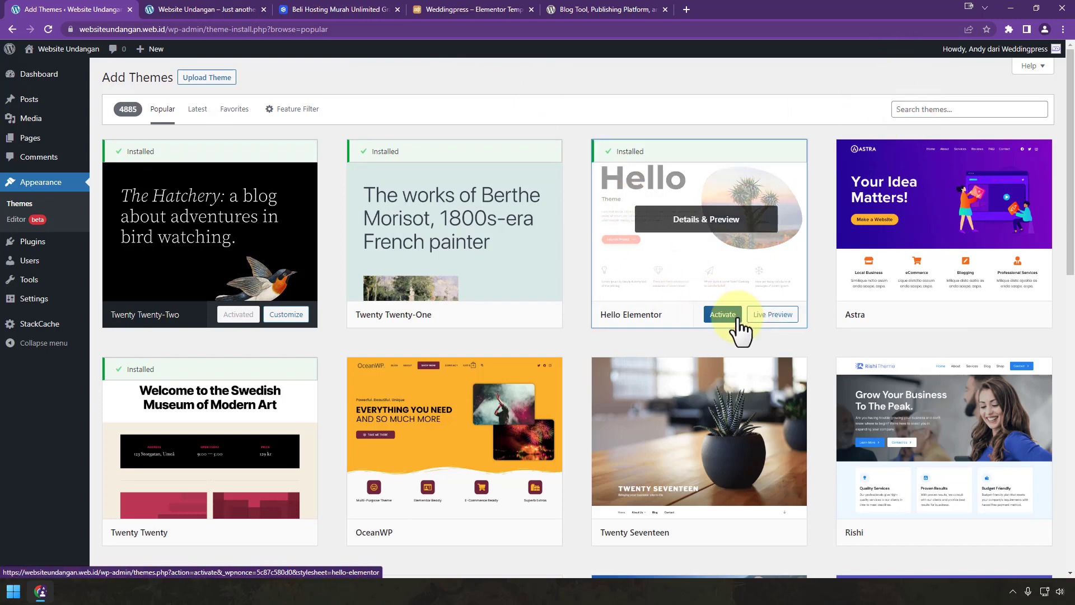
{"action": "left_click", "coordinate": [722, 315]}
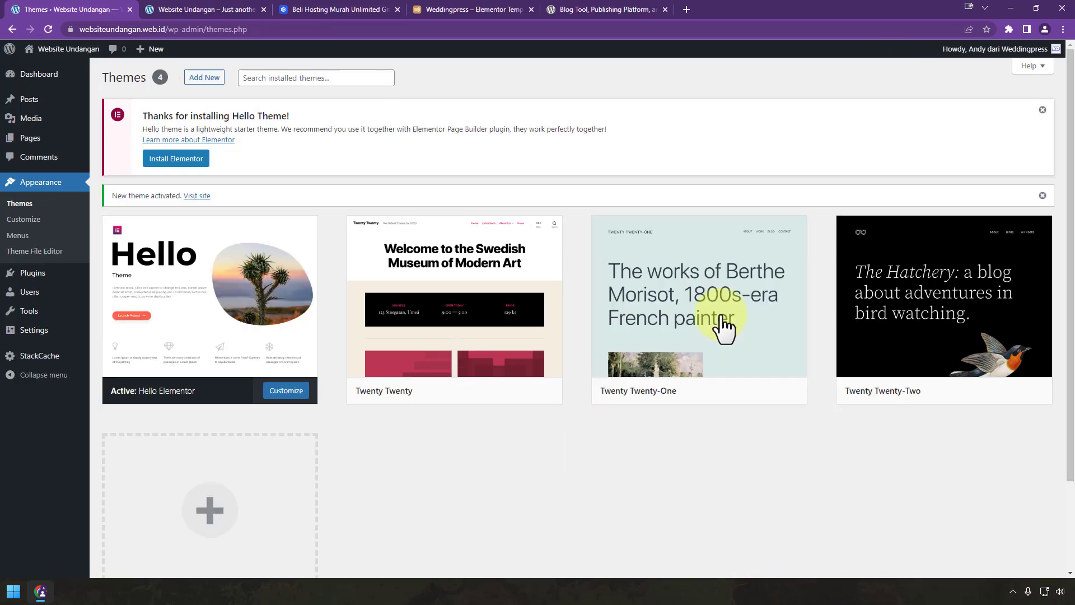
Step: Reload the live front page to check the plain Hello Elementor layout, then return to Themes
{"action": "left_click", "coordinate": [198, 16]}
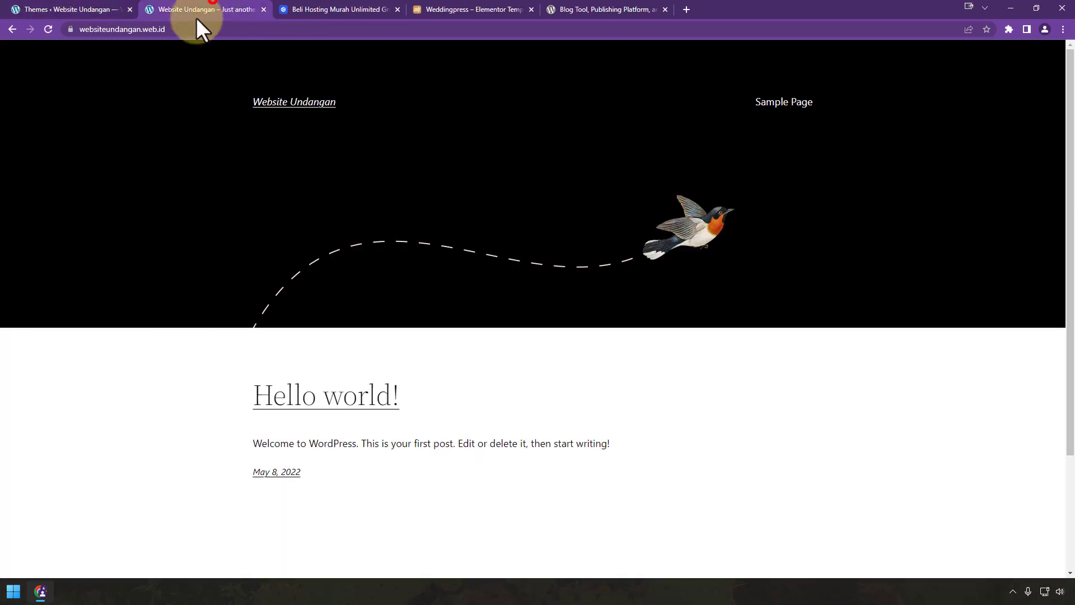
{"action": "left_click", "coordinate": [48, 28]}
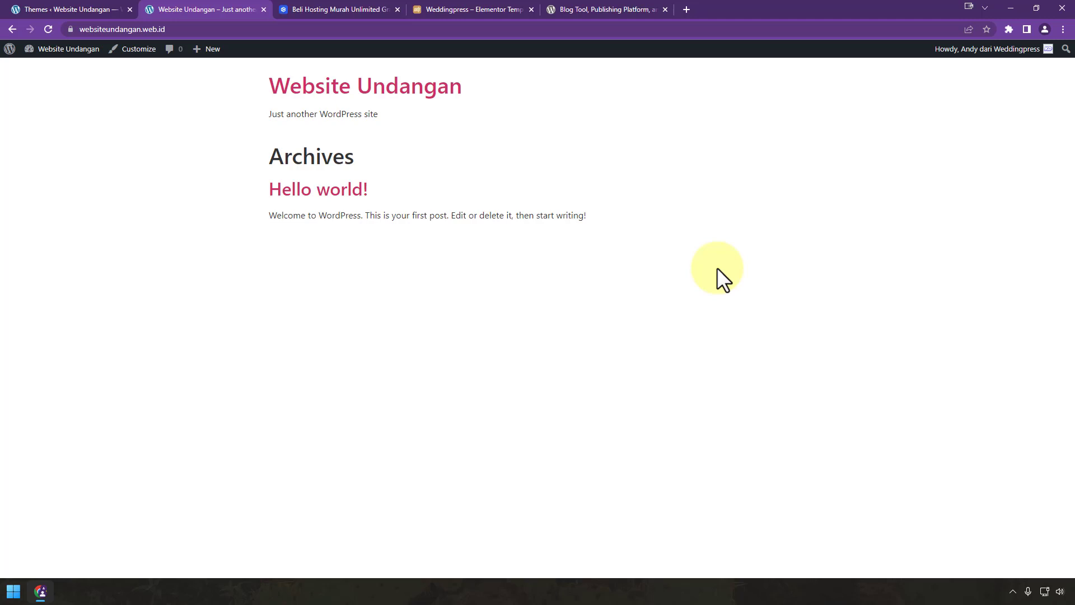
{"action": "left_click", "coordinate": [59, 9]}
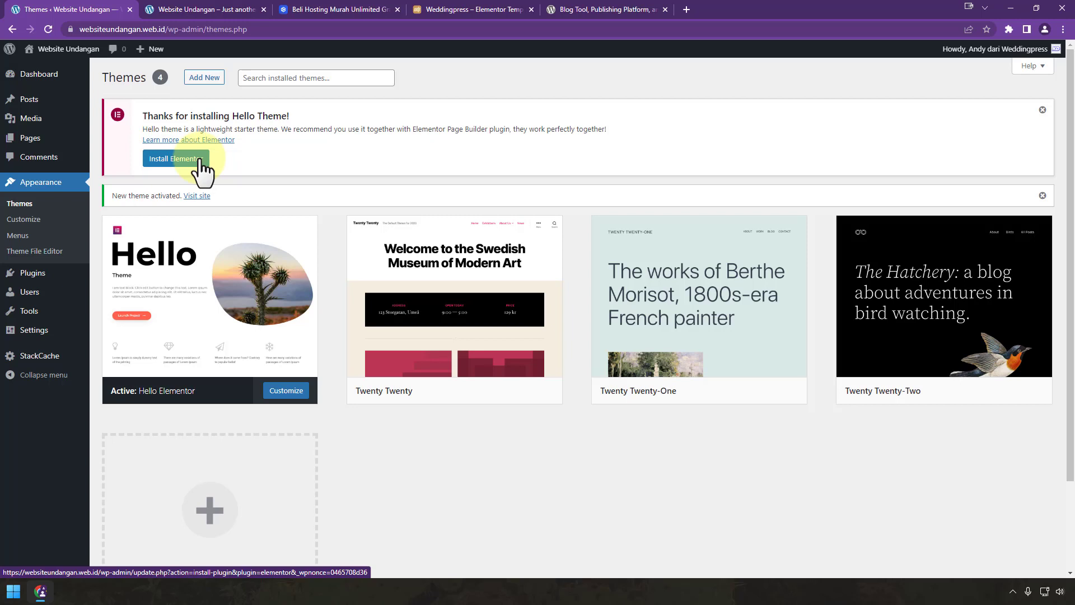
Step: Install and activate Elementor Website Builder from the Popular plugins list
{"action": "left_click", "coordinate": [52, 278]}
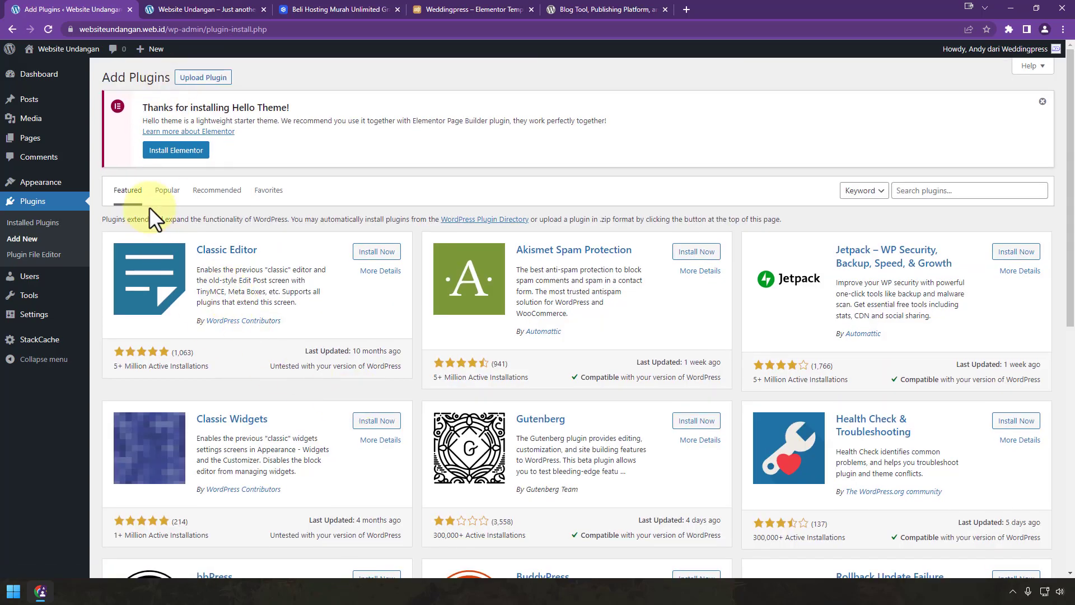
{"action": "left_click", "coordinate": [162, 190]}
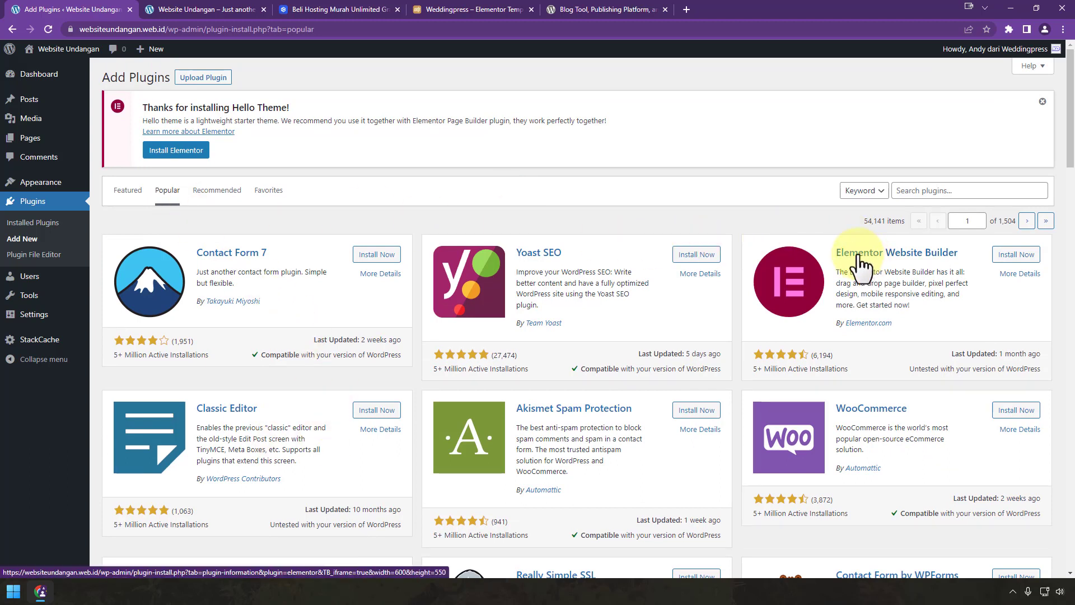
{"action": "left_click", "coordinate": [1017, 255]}
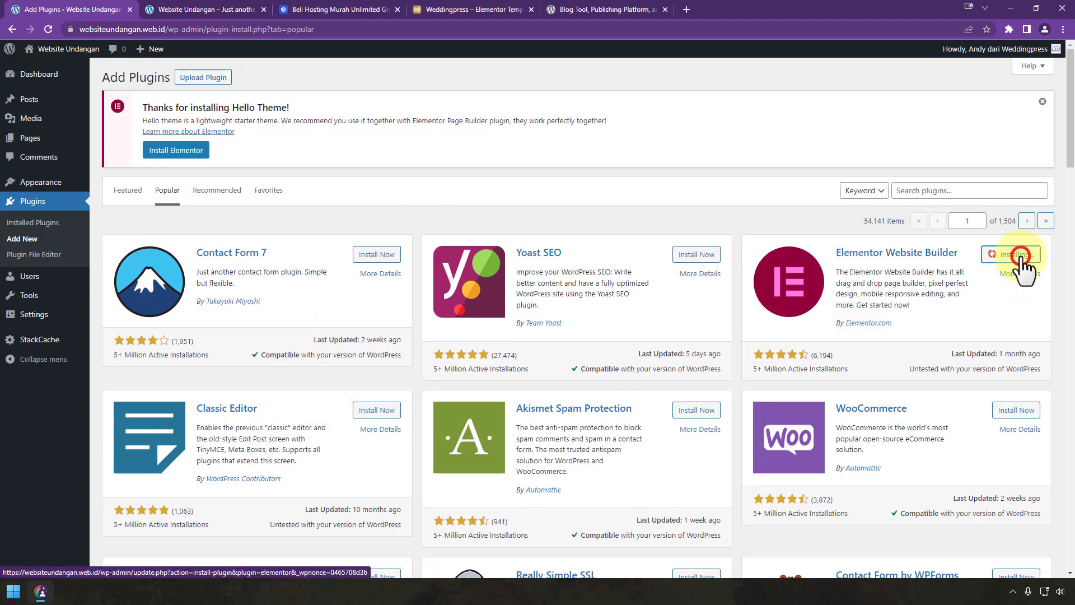
{"action": "left_click", "coordinate": [1021, 256]}
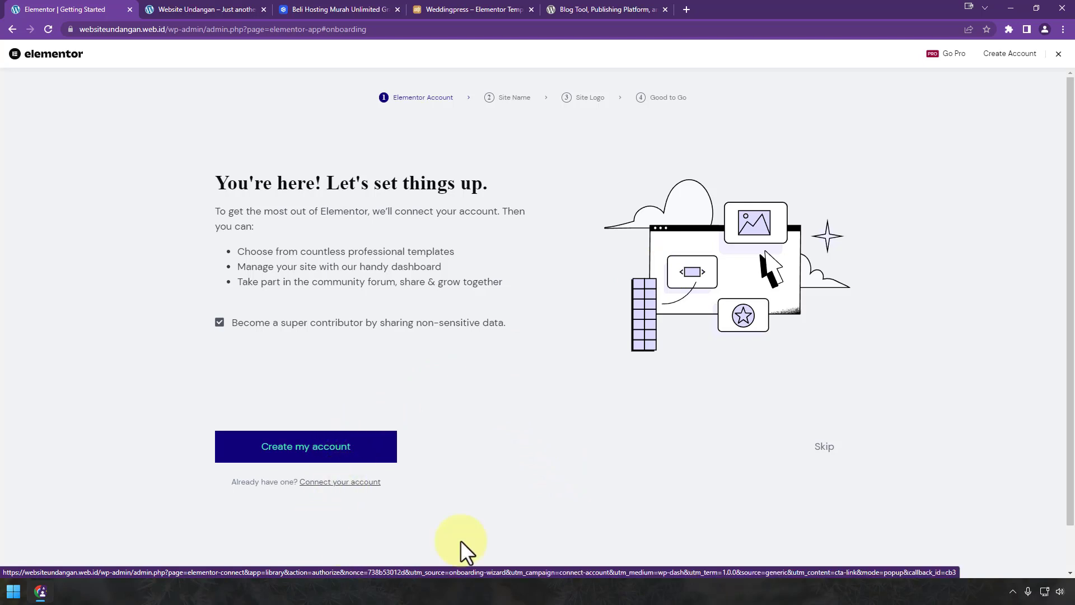
Step: Skip the Elementor account, site name and site logo onboarding steps
{"action": "left_click", "coordinate": [818, 447]}
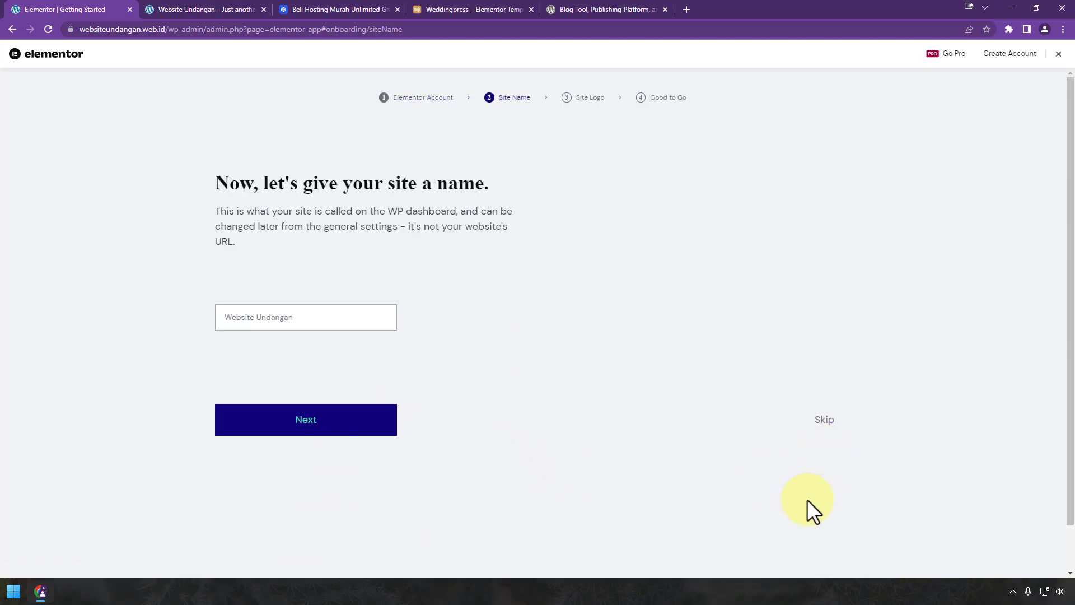
{"action": "left_click", "coordinate": [823, 447]}
{"action": "left_click", "coordinate": [825, 477]}
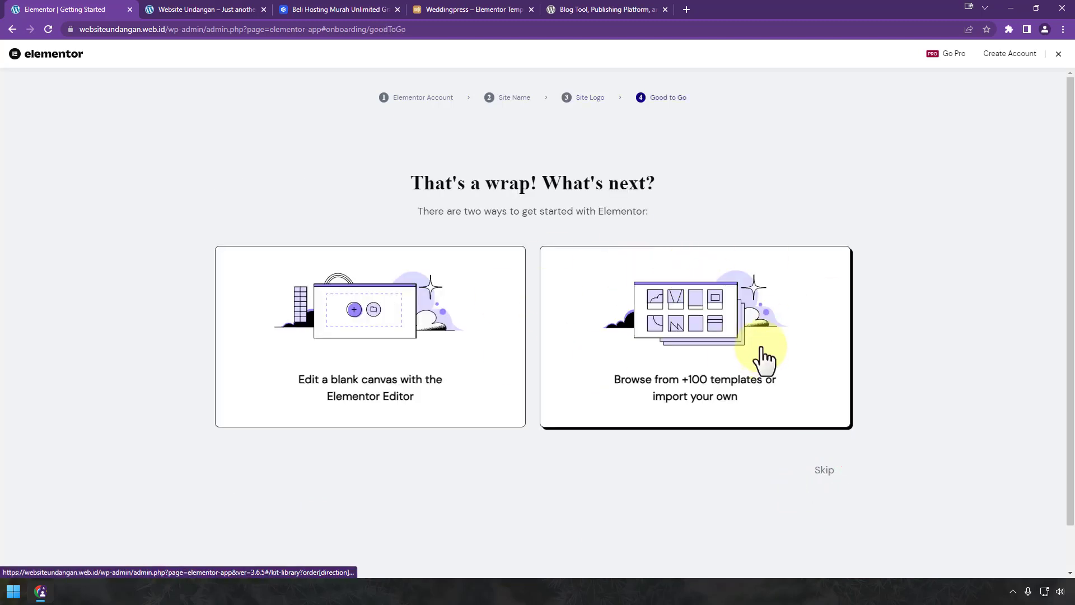
Step: Open the Kit Library via 'Browse from +100 templates' and scroll through the kits
{"action": "left_click", "coordinate": [764, 358]}
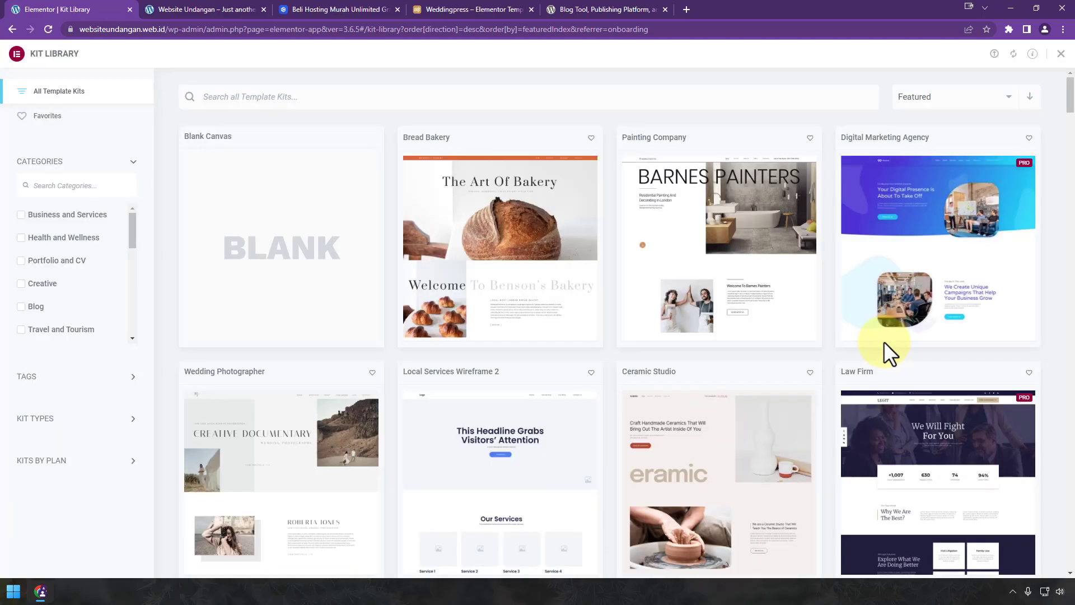
{"action": "scroll", "coordinate": [883, 341], "scroll_direction": "down", "scroll_amount": 5}
{"action": "scroll", "coordinate": [883, 341], "scroll_direction": "down", "scroll_amount": 4}
{"action": "scroll", "coordinate": [883, 341], "scroll_direction": "up", "scroll_amount": 9}
{"action": "scroll", "coordinate": [523, 418], "scroll_direction": "down", "scroll_amount": 5}
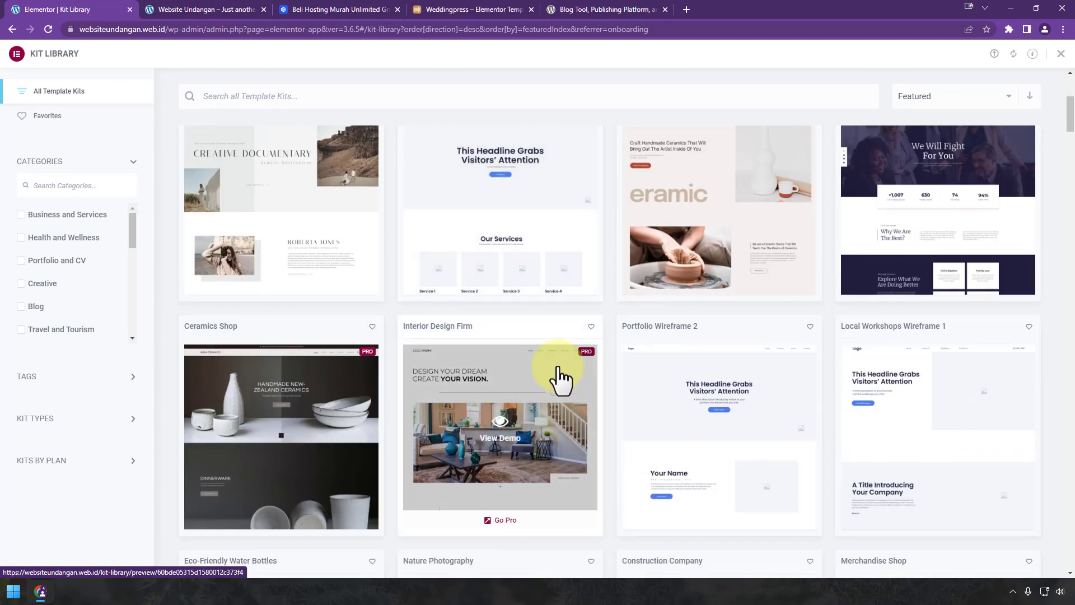
Step: Close the Kit Library and view the installed plugins, showing Elementor 3.6.5
{"action": "scroll", "coordinate": [988, 131], "scroll_direction": "up", "scroll_amount": 5}
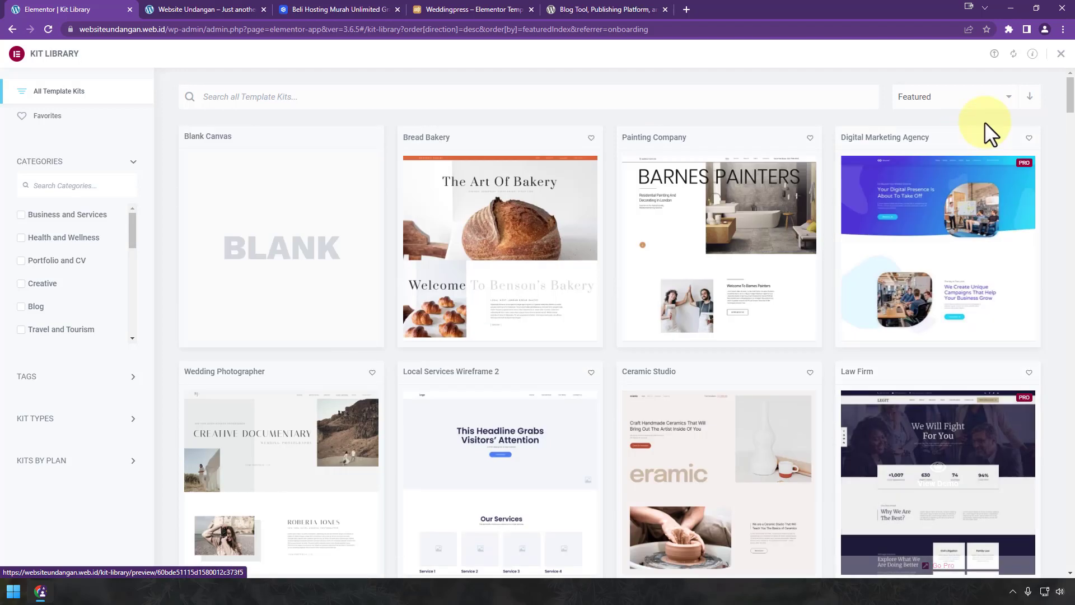
{"action": "left_click", "coordinate": [1060, 53]}
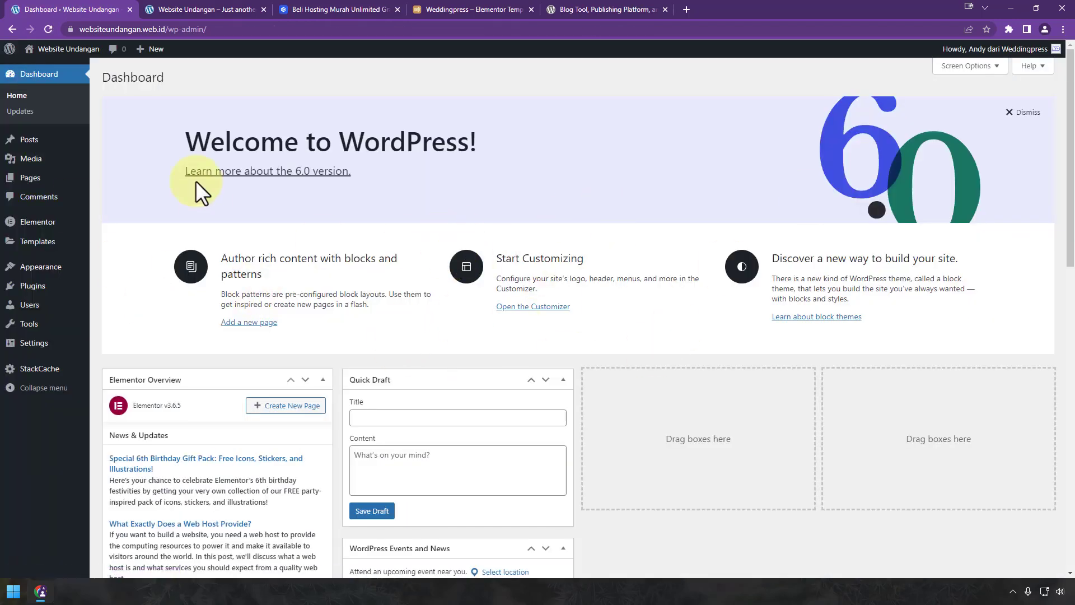
{"action": "left_click", "coordinate": [50, 286]}
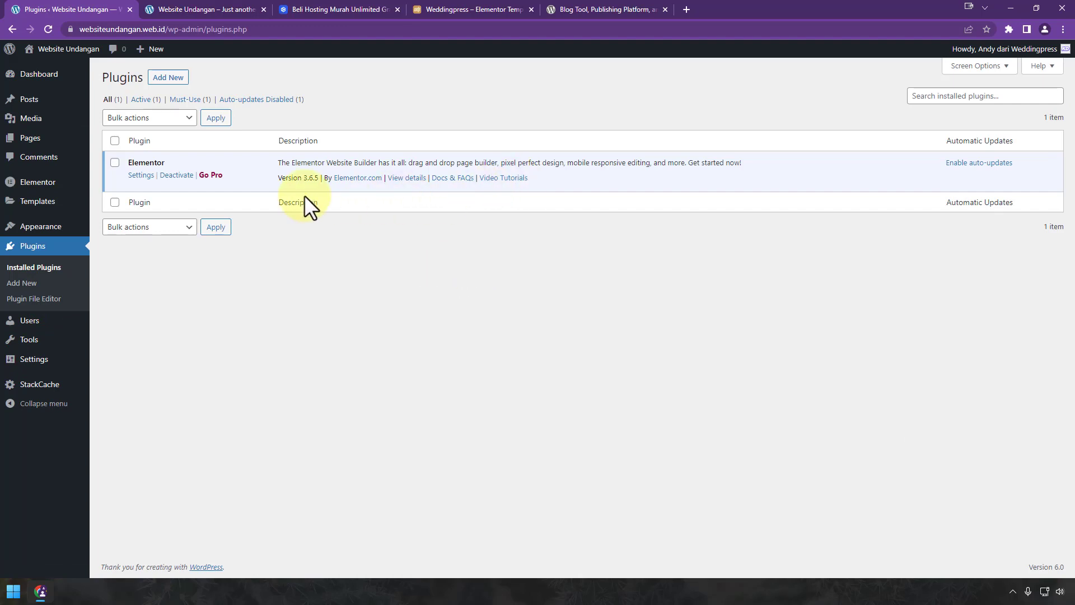
Step: Open the Elementor Pro pricing page from the Go Pro link in a new tab
{"action": "right_click", "coordinate": [209, 177]}
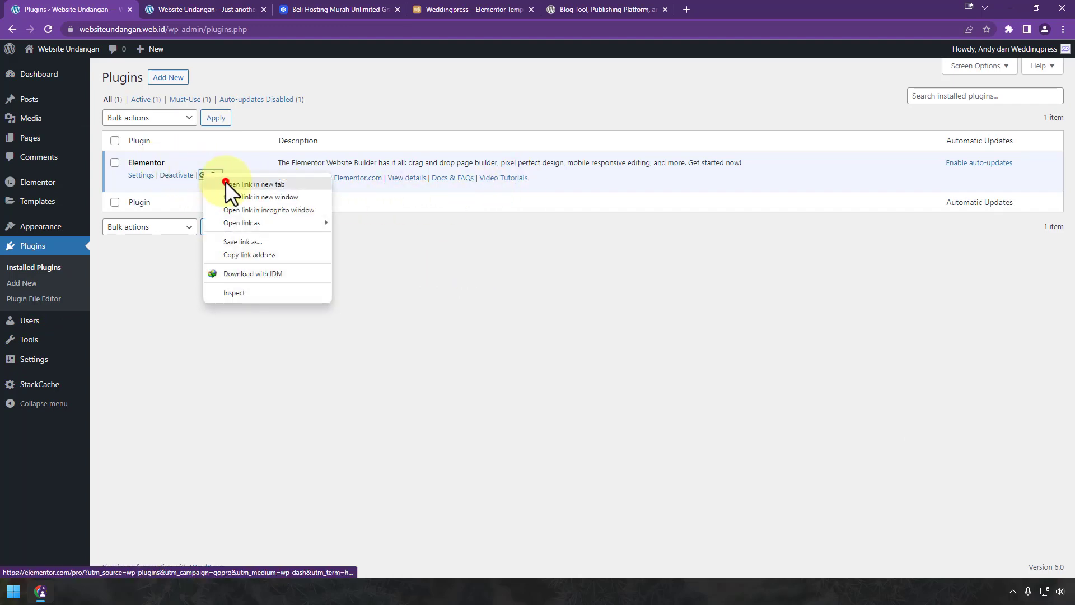
{"action": "left_click", "coordinate": [225, 181]}
{"action": "left_click", "coordinate": [218, 10]}
{"action": "scroll", "coordinate": [728, 280], "scroll_direction": "down", "scroll_amount": 5}
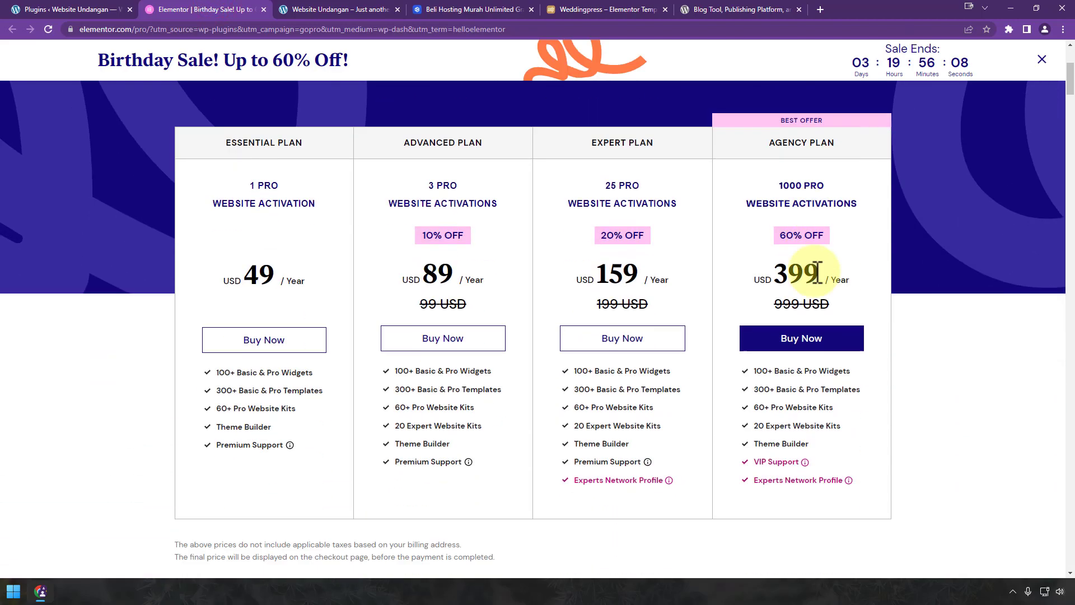
{"action": "scroll", "coordinate": [1003, 252], "scroll_direction": "up", "scroll_amount": 5}
{"action": "scroll", "coordinate": [1003, 252], "scroll_direction": "down", "scroll_amount": 6}
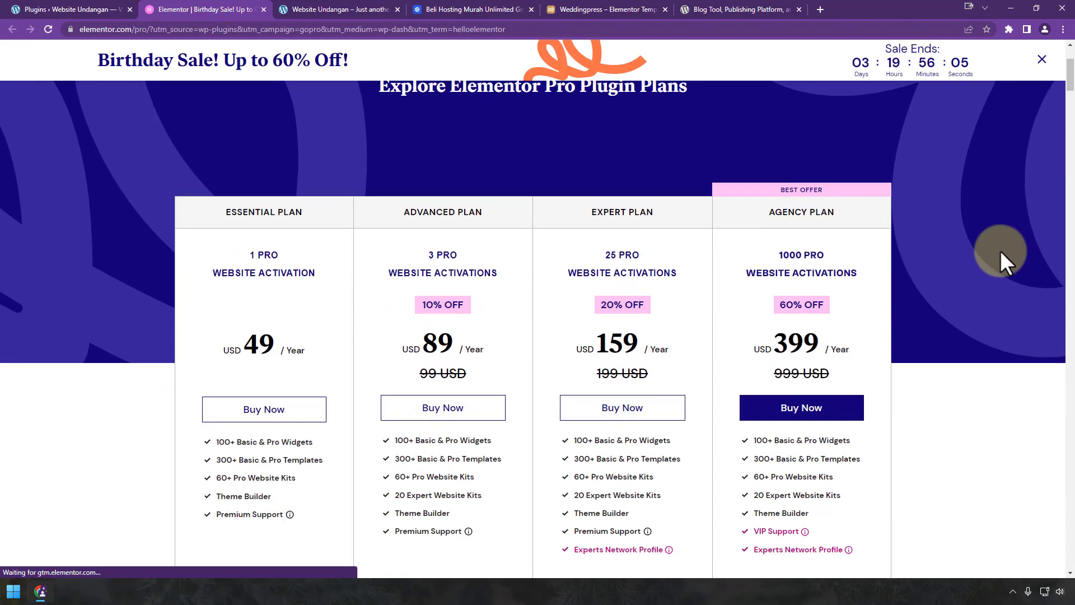
{"action": "scroll", "coordinate": [1047, 252], "scroll_direction": "up", "scroll_amount": 6}
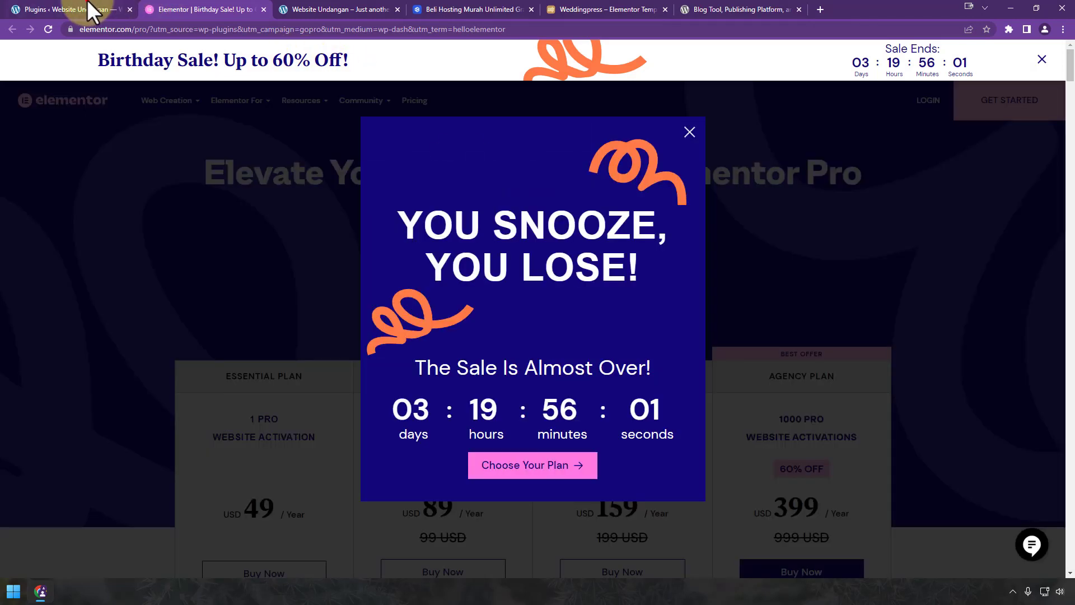
Step: Dismiss the sale popup and review the Essential $49 to Agency $399 yearly plans
{"action": "left_click", "coordinate": [88, 9]}
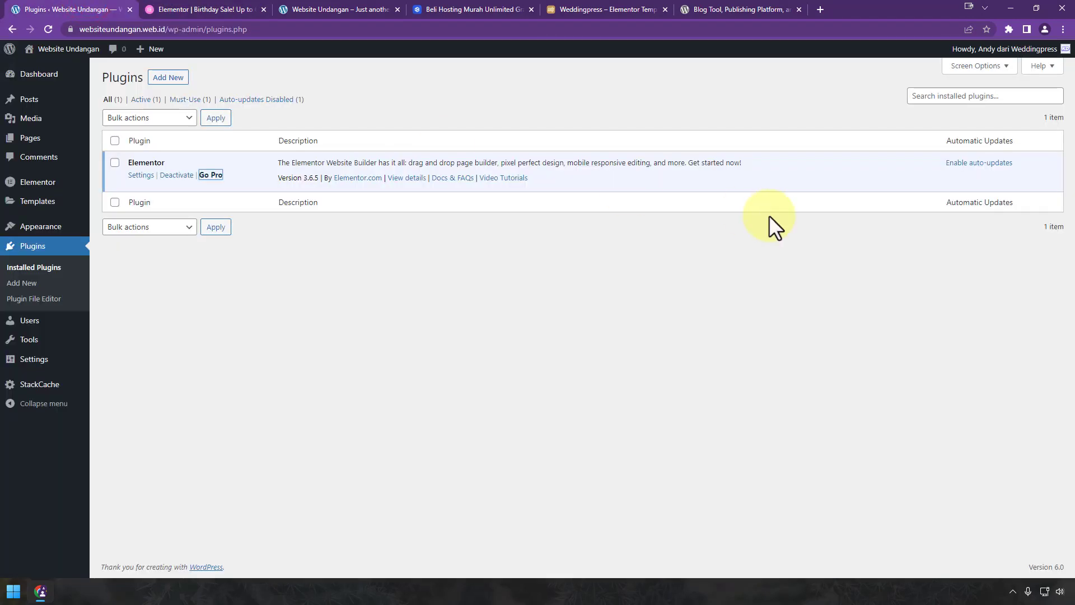
{"action": "left_click", "coordinate": [227, 9]}
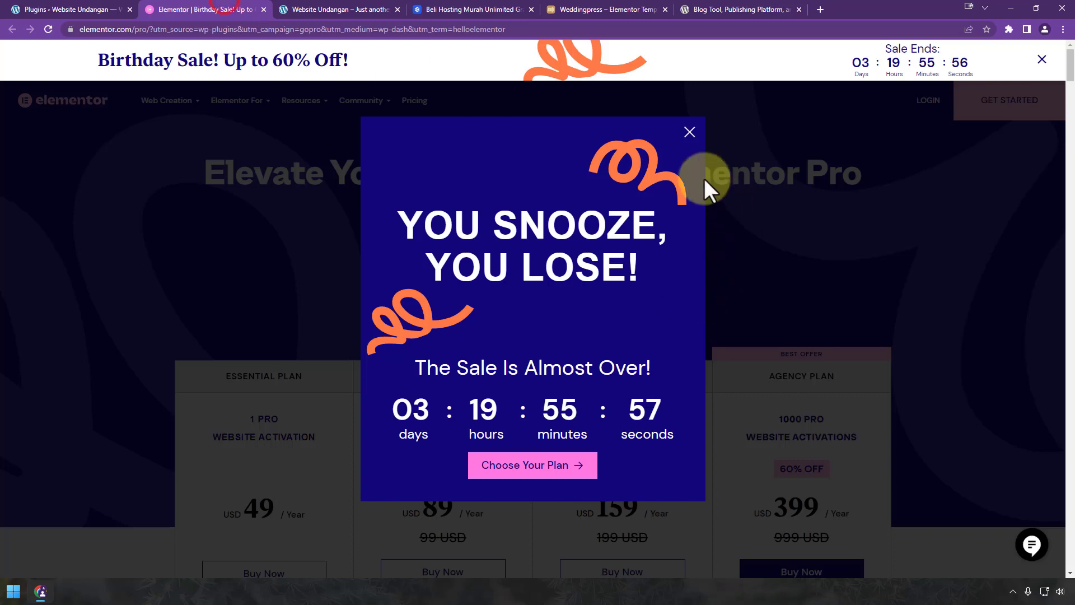
{"action": "left_click", "coordinate": [689, 133]}
{"action": "scroll", "coordinate": [755, 385], "scroll_direction": "down", "scroll_amount": 3}
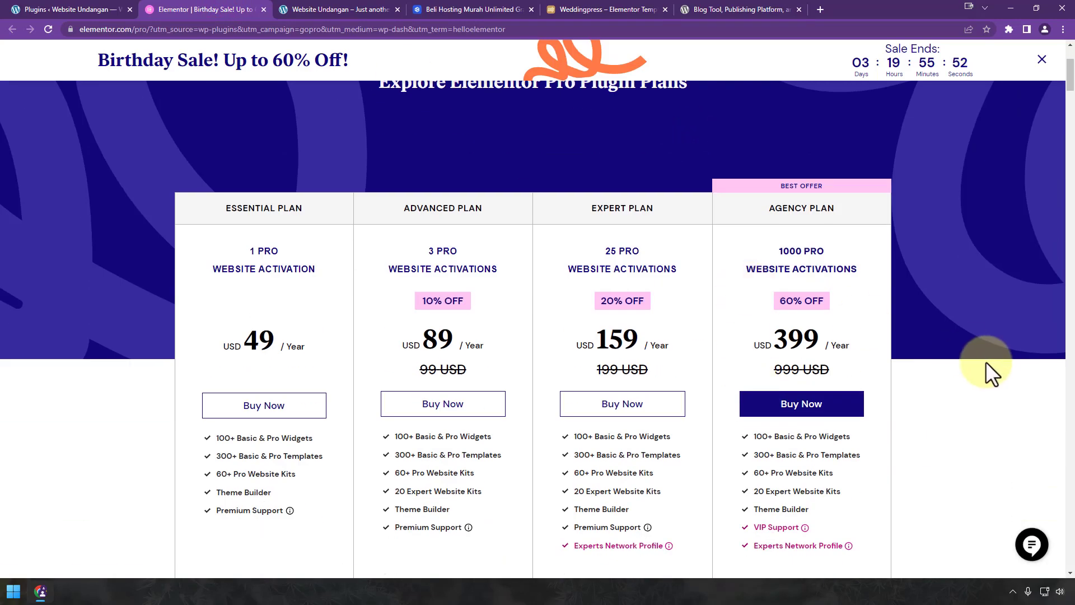
{"action": "scroll", "coordinate": [985, 361], "scroll_direction": "up", "scroll_amount": 3}
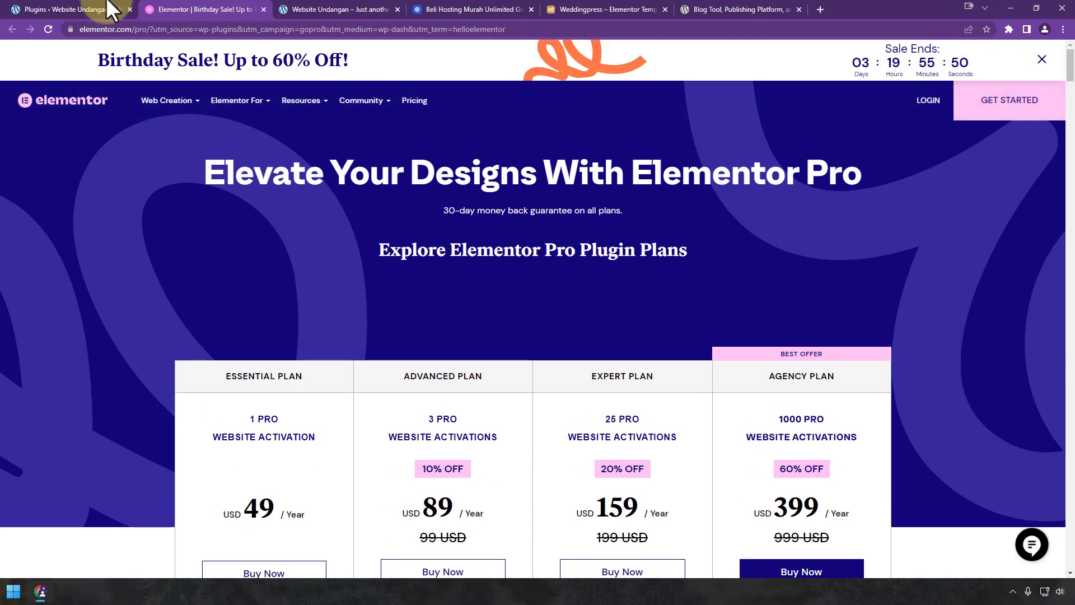
{"action": "left_click", "coordinate": [106, 9]}
Step: Upload elementor-pro-3.7.1.zip as a new plugin, install it and activate it
{"action": "left_click", "coordinate": [168, 78]}
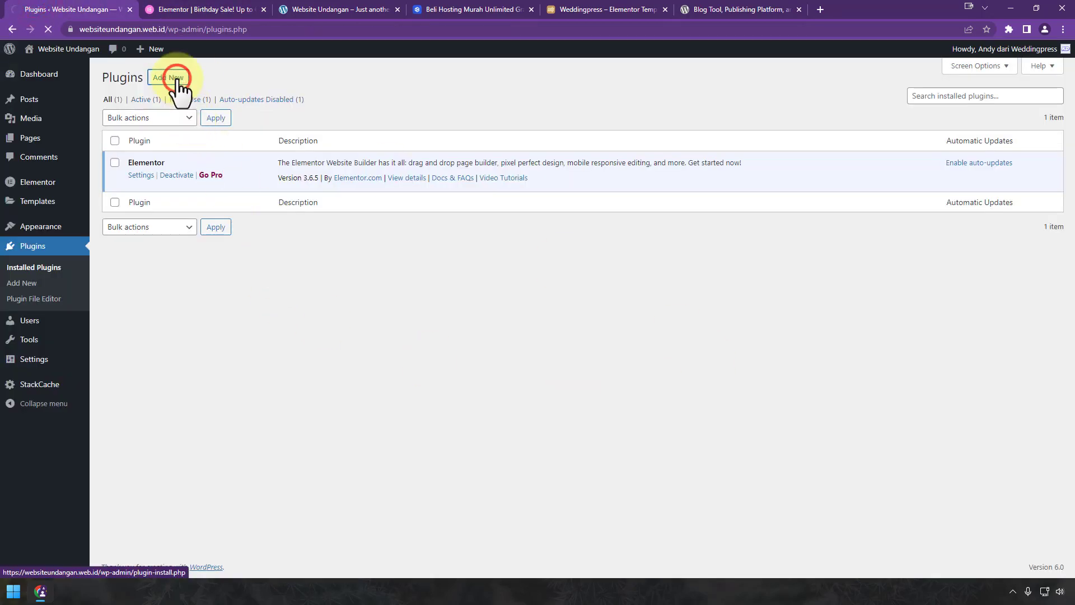
{"action": "left_click", "coordinate": [204, 77]}
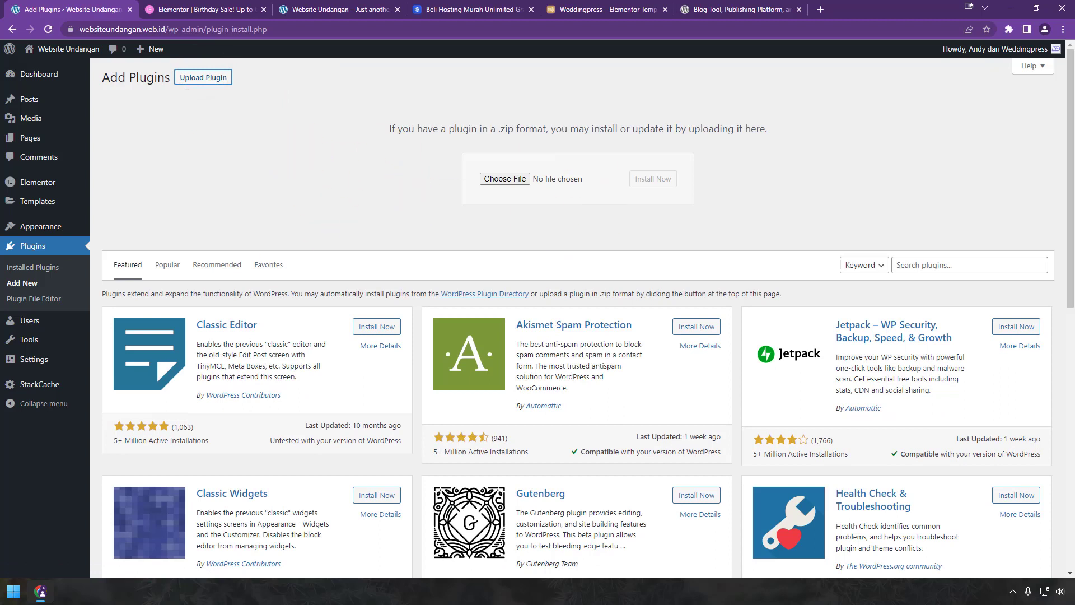
{"action": "left_click_drag", "start_coordinate": [581, 10], "coordinate": [567, 180]}
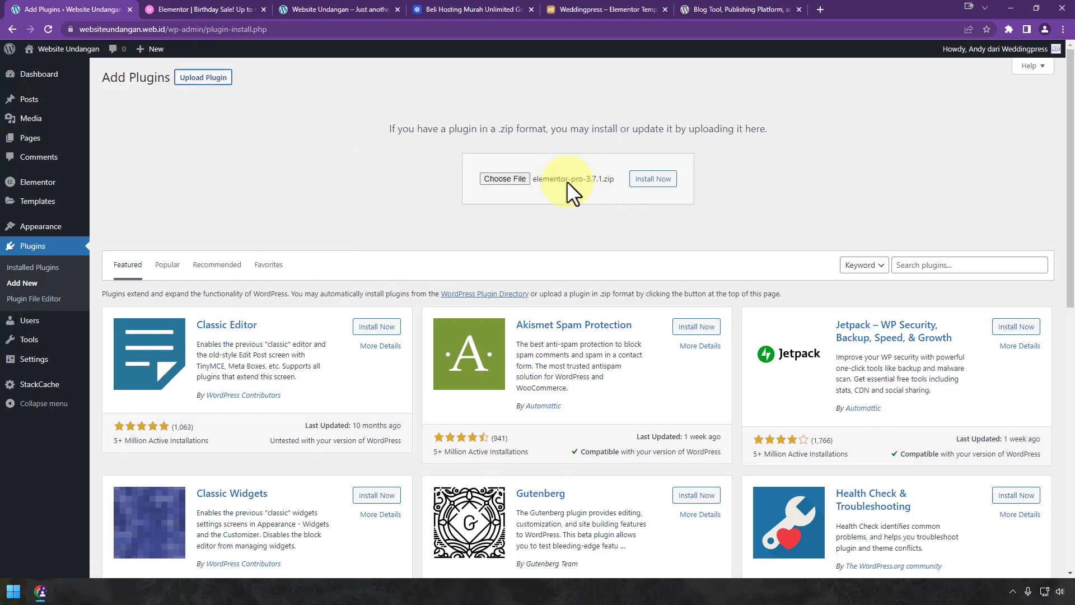
{"action": "left_click", "coordinate": [651, 185]}
{"action": "left_click", "coordinate": [206, 7]}
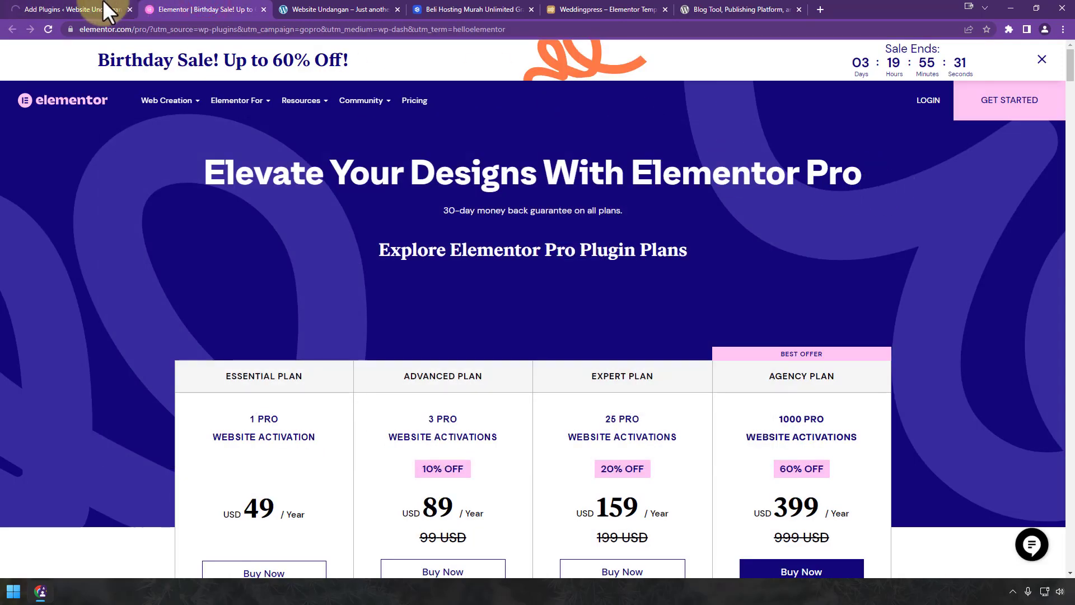
{"action": "left_click", "coordinate": [103, 8]}
{"action": "left_click", "coordinate": [140, 162]}
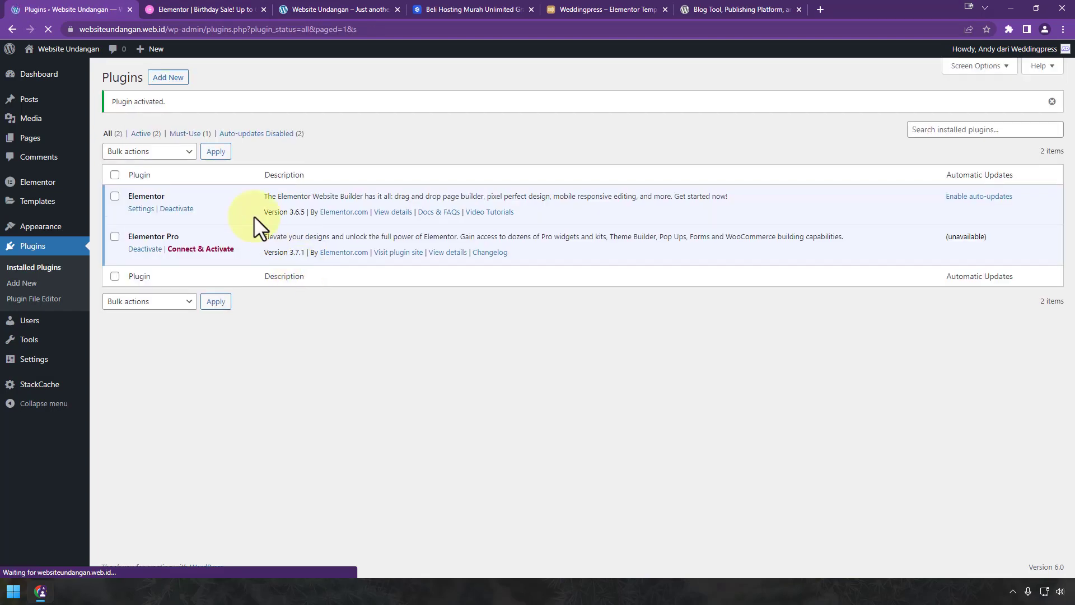
Step: Connect and activate the Elementor Pro license, then open the Add New plugins page
{"action": "left_click", "coordinate": [185, 249]}
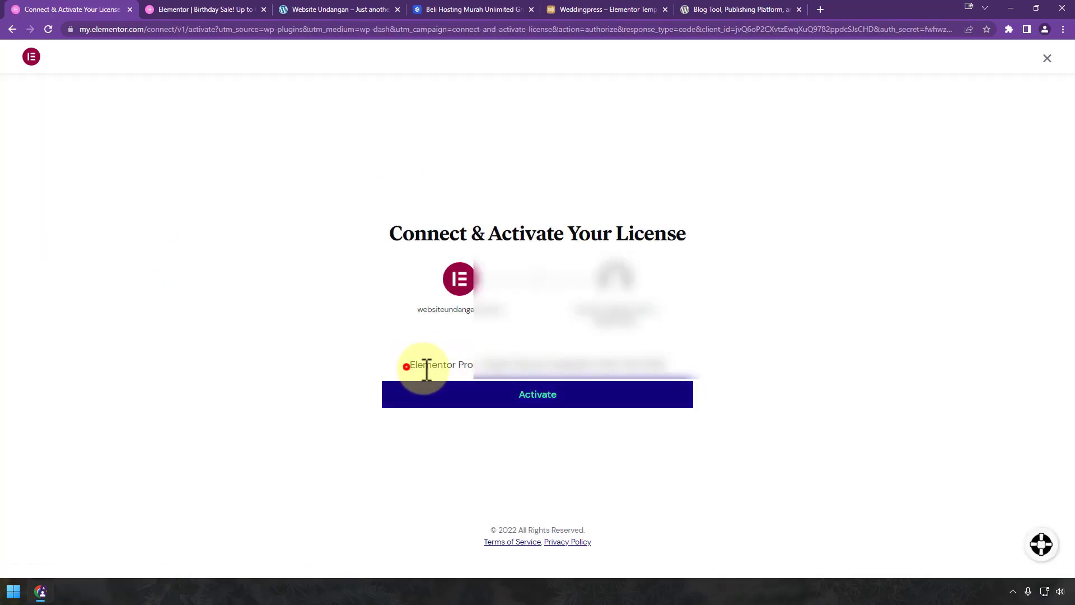
{"action": "left_click_drag", "start_coordinate": [406, 365], "coordinate": [661, 363]}
{"action": "left_click", "coordinate": [632, 363]}
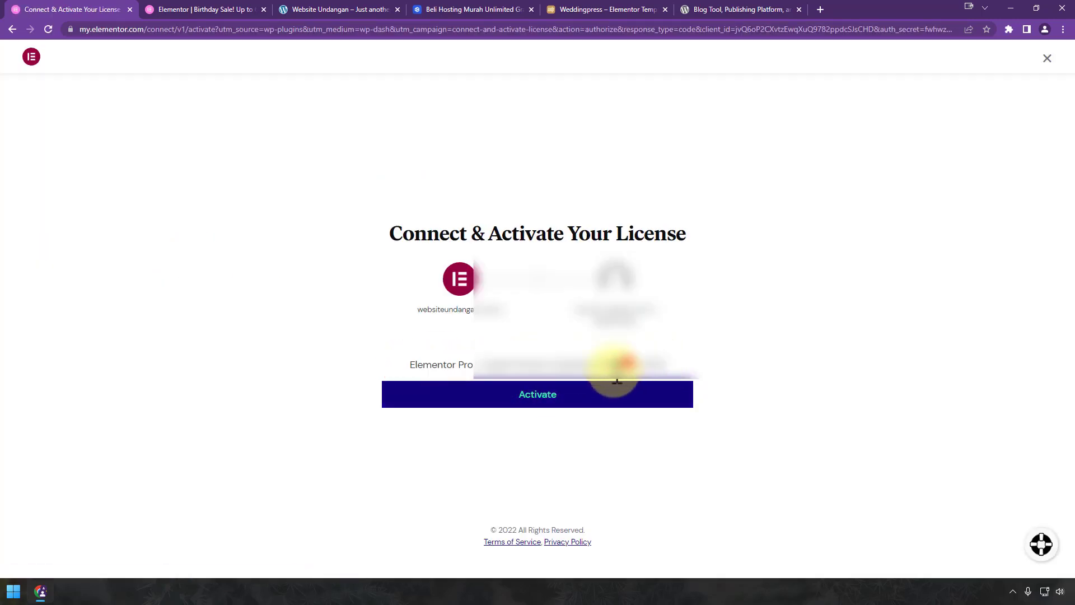
{"action": "left_click", "coordinate": [577, 394]}
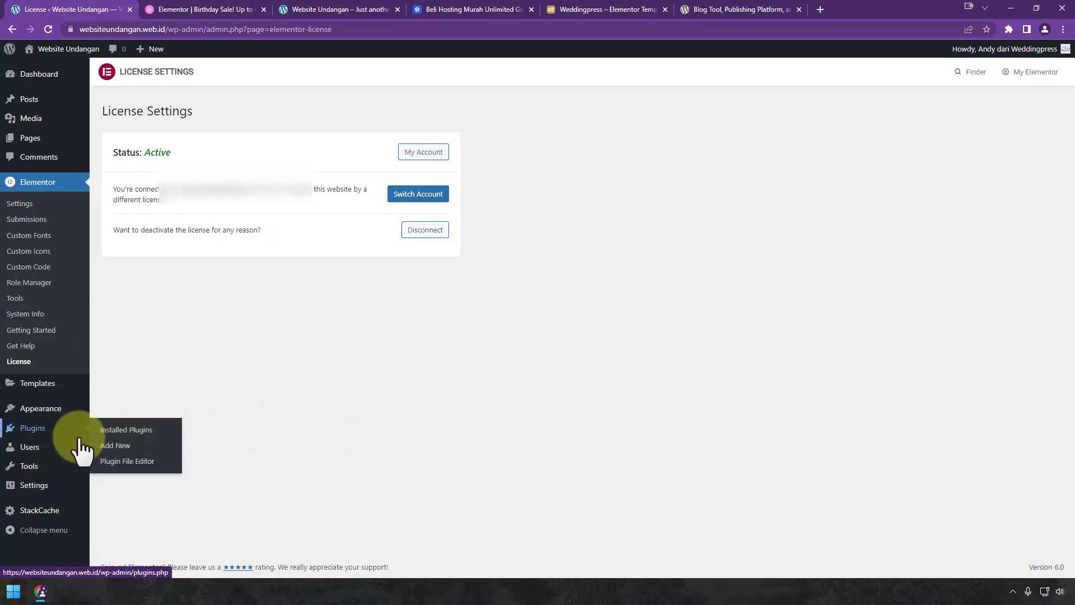
{"action": "left_click", "coordinate": [101, 445]}
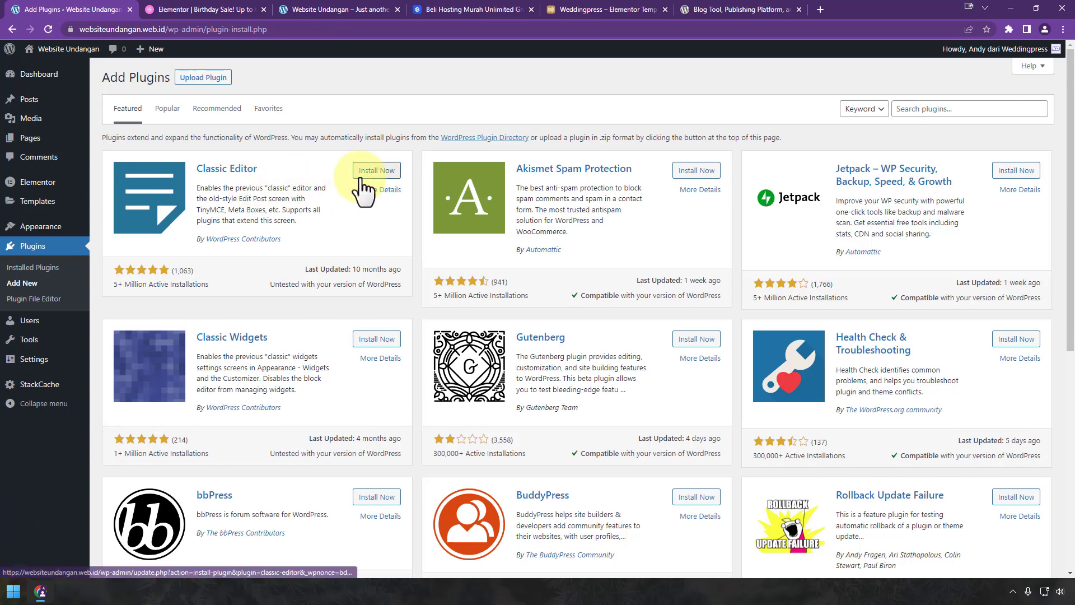
Step: Open a new post in a separate tab and close the block editor welcome guide
{"action": "mouse_move", "coordinate": [40, 106]}
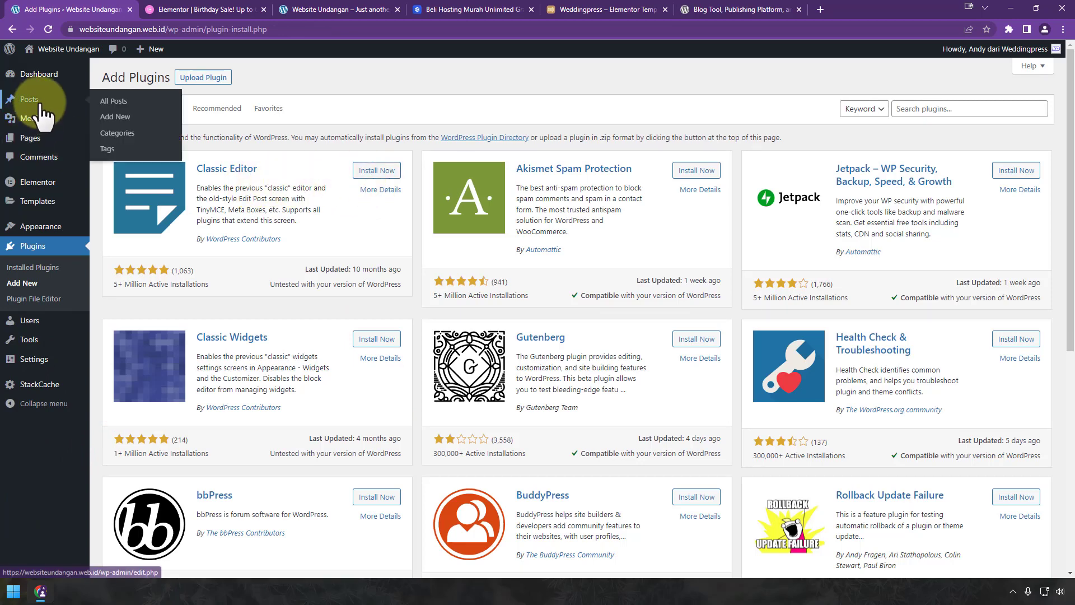
{"action": "right_click", "coordinate": [137, 118]}
{"action": "left_click", "coordinate": [154, 126]}
{"action": "left_click", "coordinate": [334, 7]}
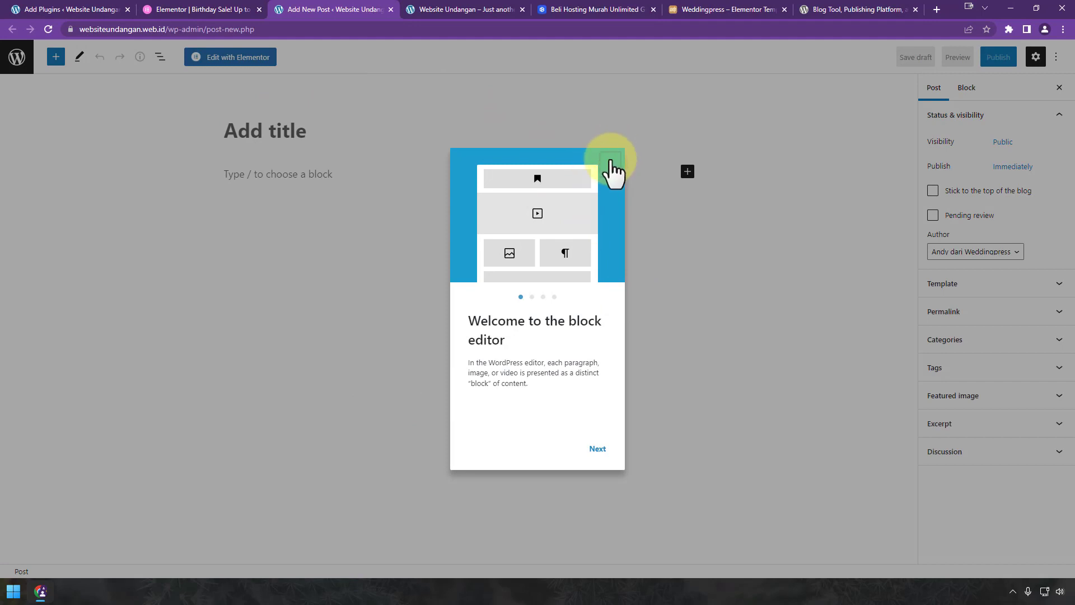
{"action": "left_click", "coordinate": [611, 160]}
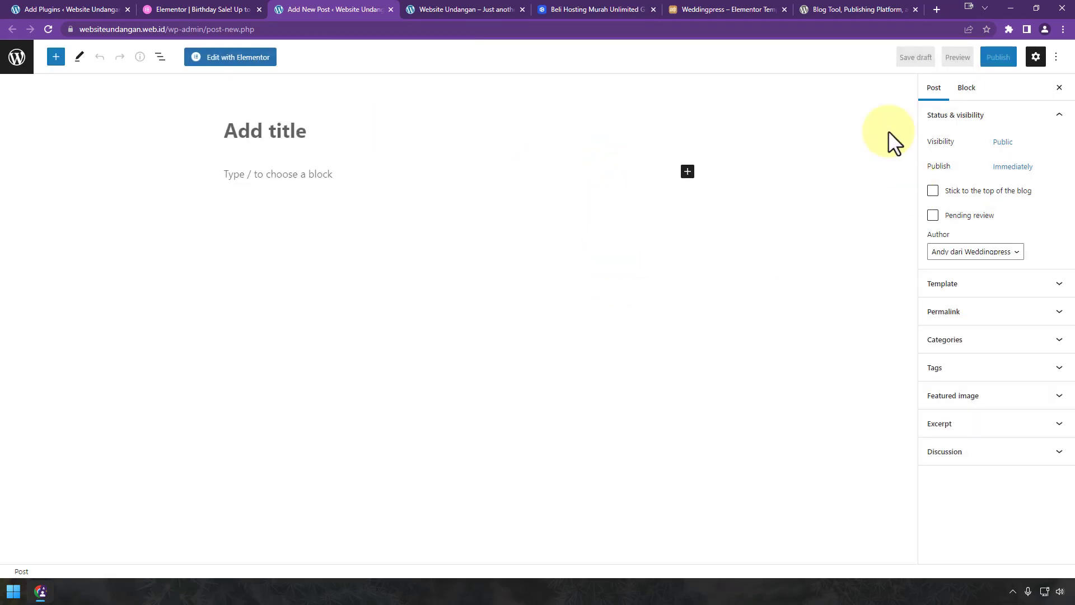
Step: Expand and collapse the post's Template, Permalink and Categories panels
{"action": "left_click", "coordinate": [993, 291]}
{"action": "left_click", "coordinate": [992, 292]}
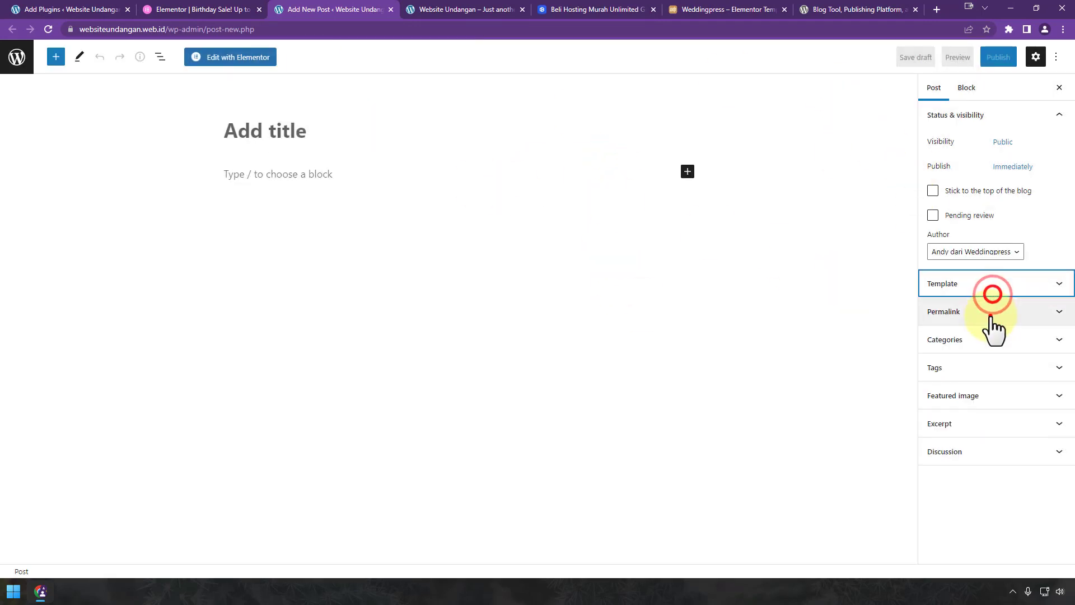
{"action": "left_click", "coordinate": [990, 314]}
{"action": "left_click", "coordinate": [1002, 313]}
{"action": "left_click", "coordinate": [1003, 345]}
{"action": "left_click", "coordinate": [1003, 344]}
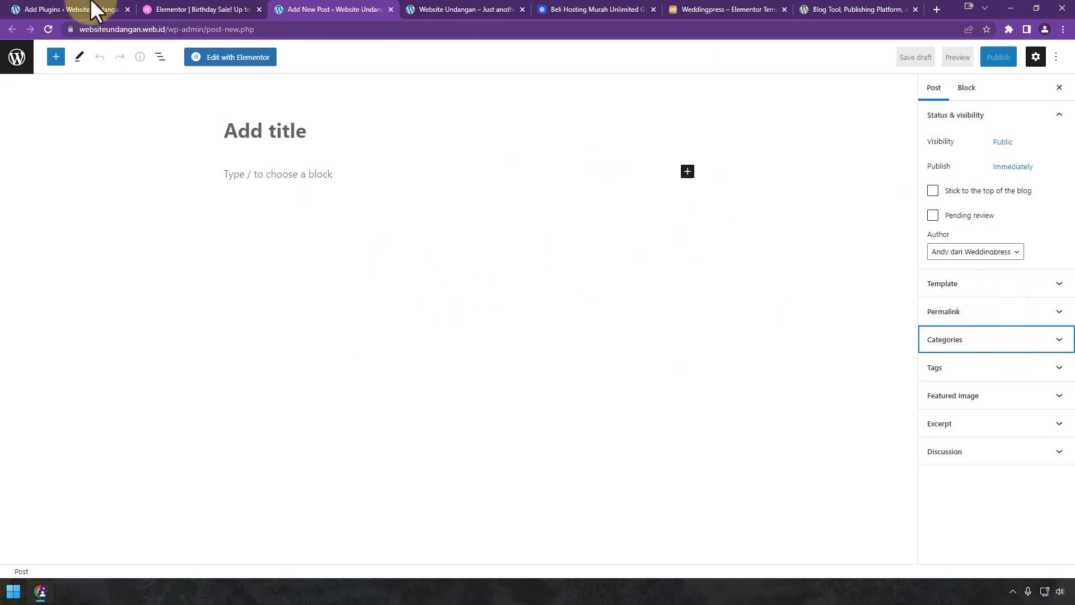
Step: Install and activate the Classic Editor plugin from the Add Plugins page
{"action": "left_click", "coordinate": [15, 7]}
{"action": "left_click", "coordinate": [383, 172]}
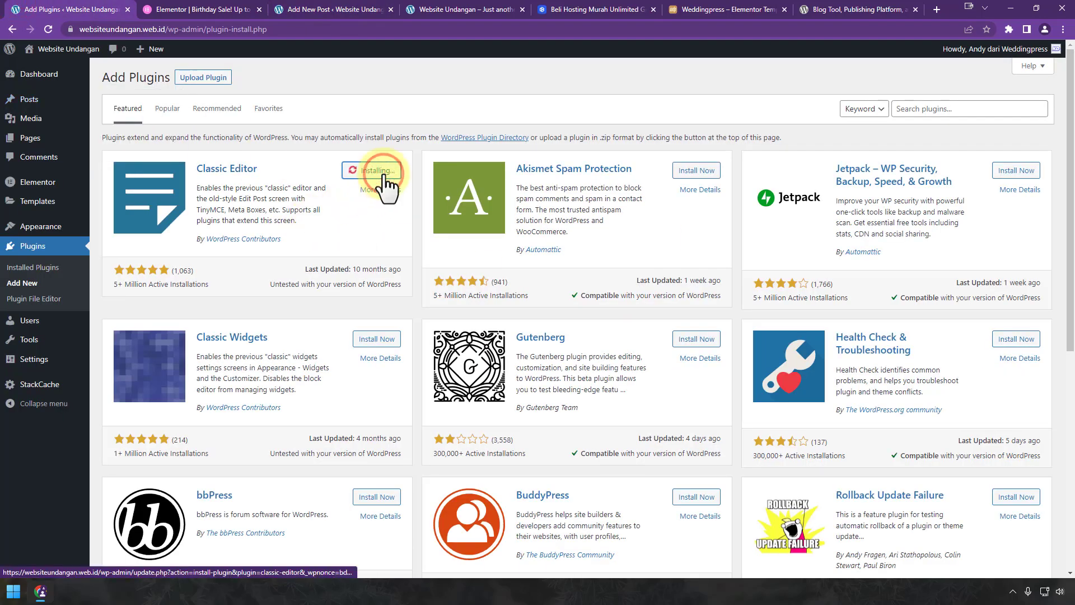
{"action": "left_click", "coordinate": [382, 172]}
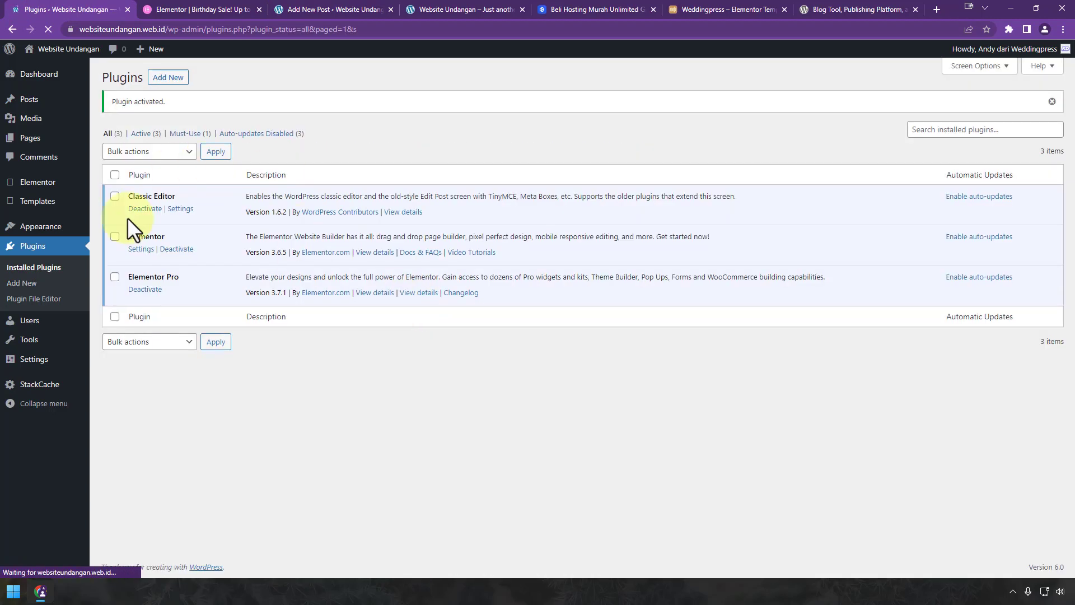
Step: Open another new post, now in the classic editor, and compare it with the block-editor post
{"action": "mouse_move", "coordinate": [31, 99]}
{"action": "right_click", "coordinate": [134, 119]}
{"action": "left_click", "coordinate": [160, 127]}
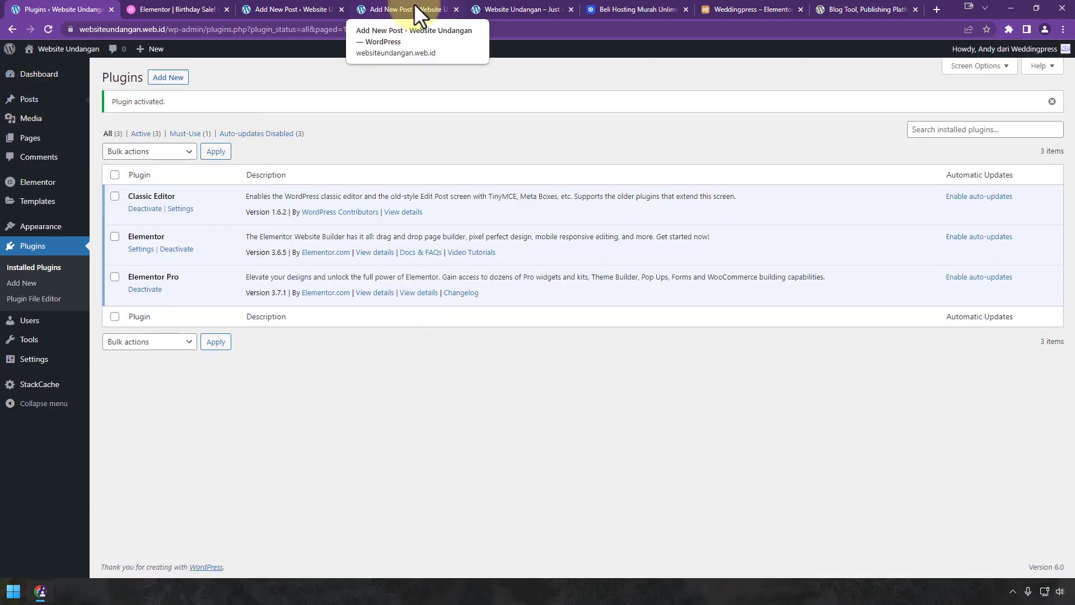
{"action": "left_click", "coordinate": [414, 4]}
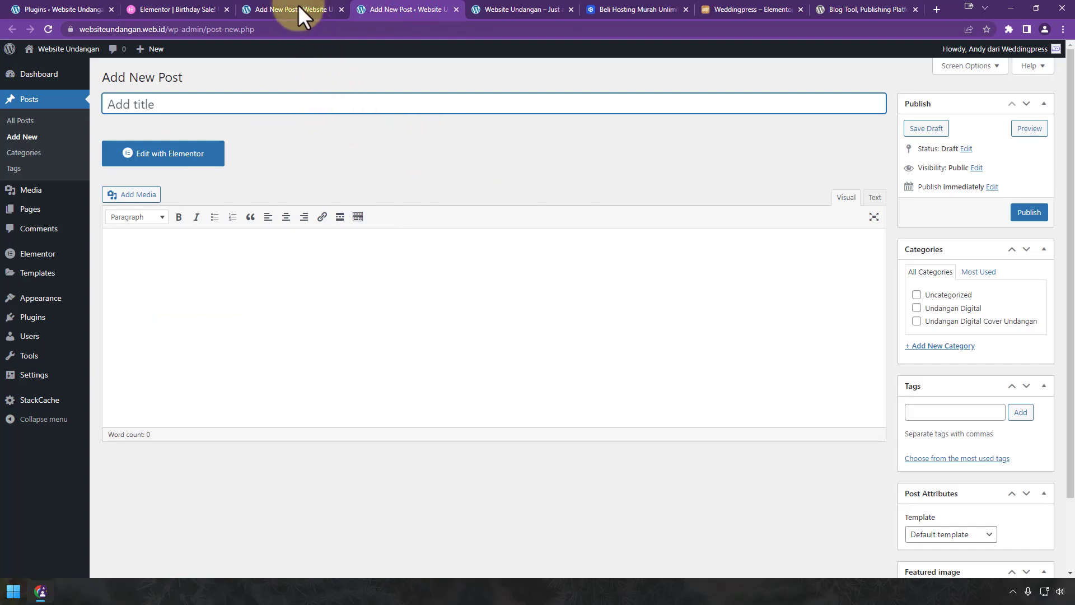
{"action": "left_click", "coordinate": [297, 7]}
{"action": "left_click", "coordinate": [410, 2]}
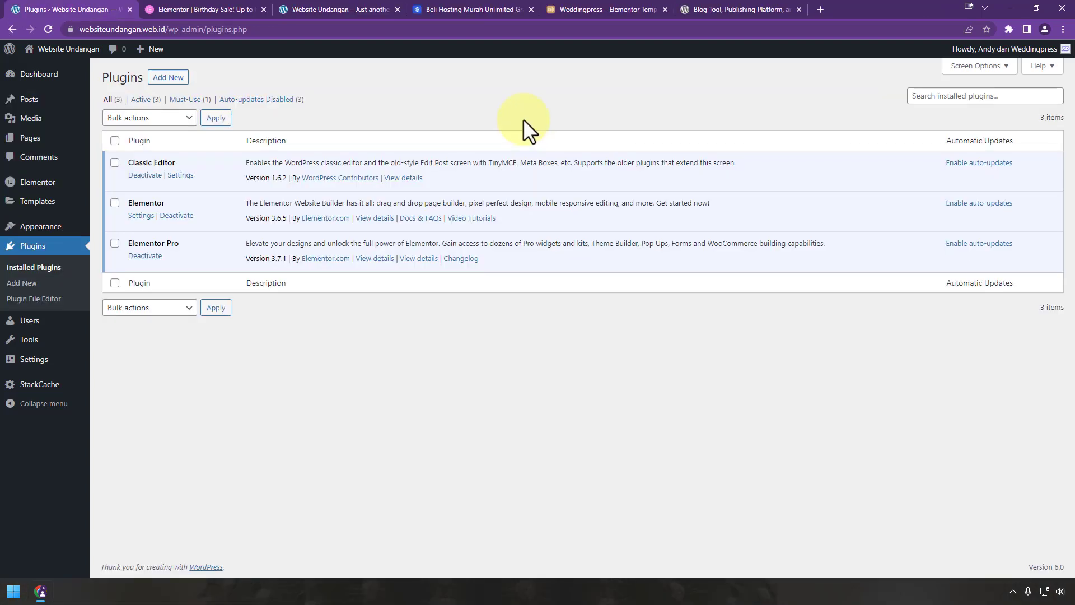
Step: Switch between the WeddingPress salespage and the WordPress Add Plugins page
{"action": "left_click", "coordinate": [566, 12]}
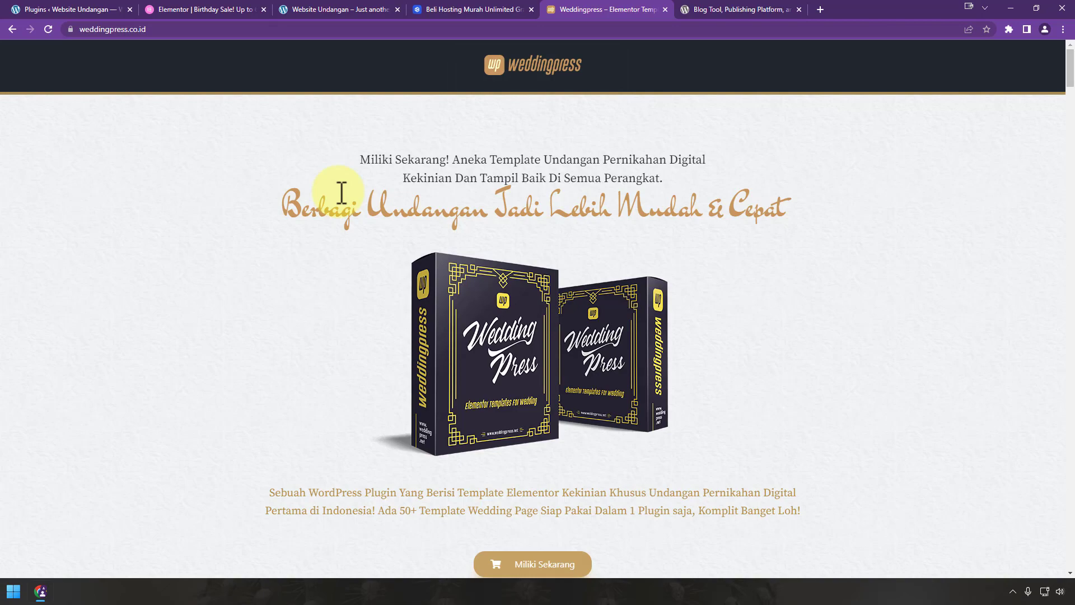
{"action": "left_click", "coordinate": [68, 10]}
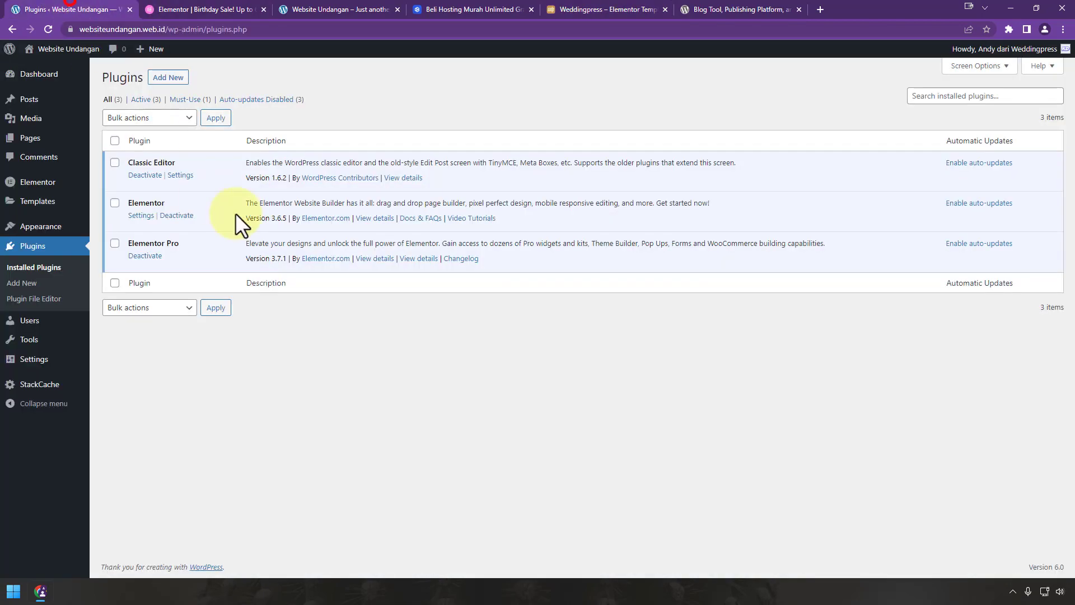
{"action": "left_click", "coordinate": [176, 77]}
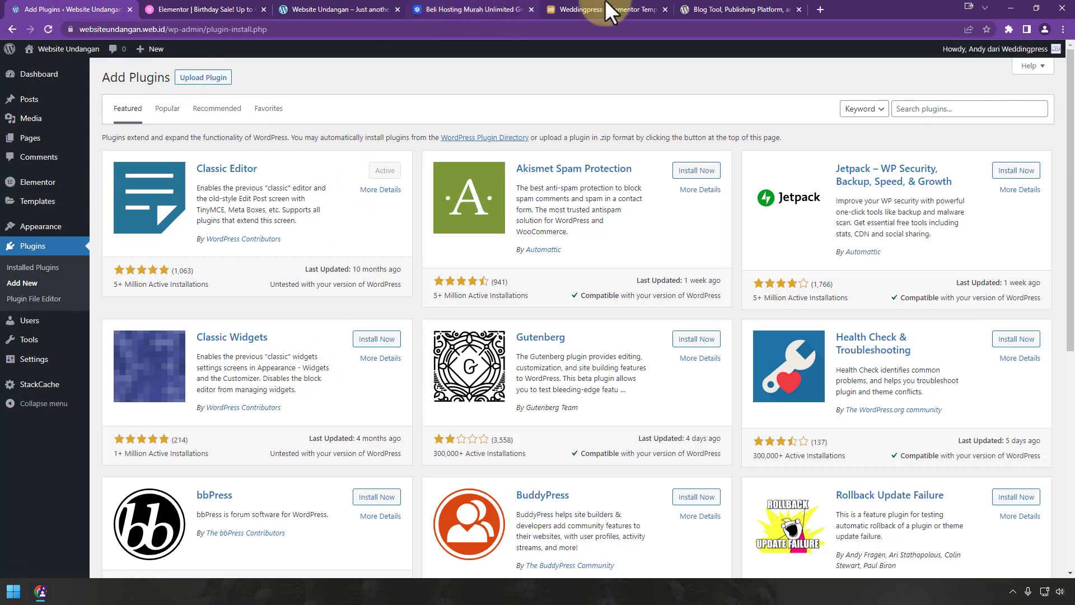
{"action": "left_click", "coordinate": [606, 6]}
{"action": "left_click", "coordinate": [80, 8]}
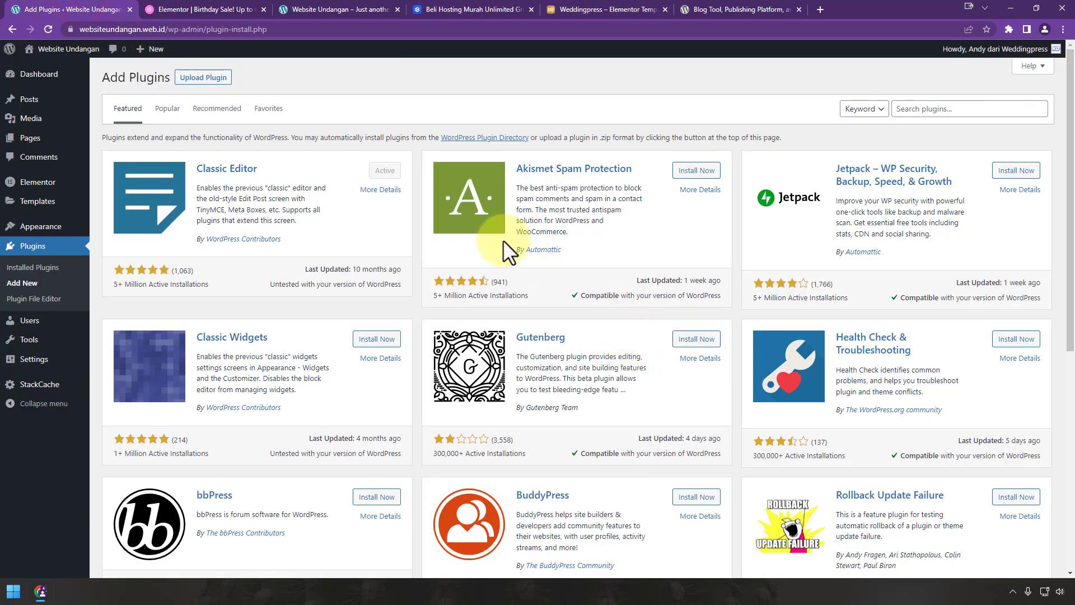
{"action": "left_click", "coordinate": [603, 8]}
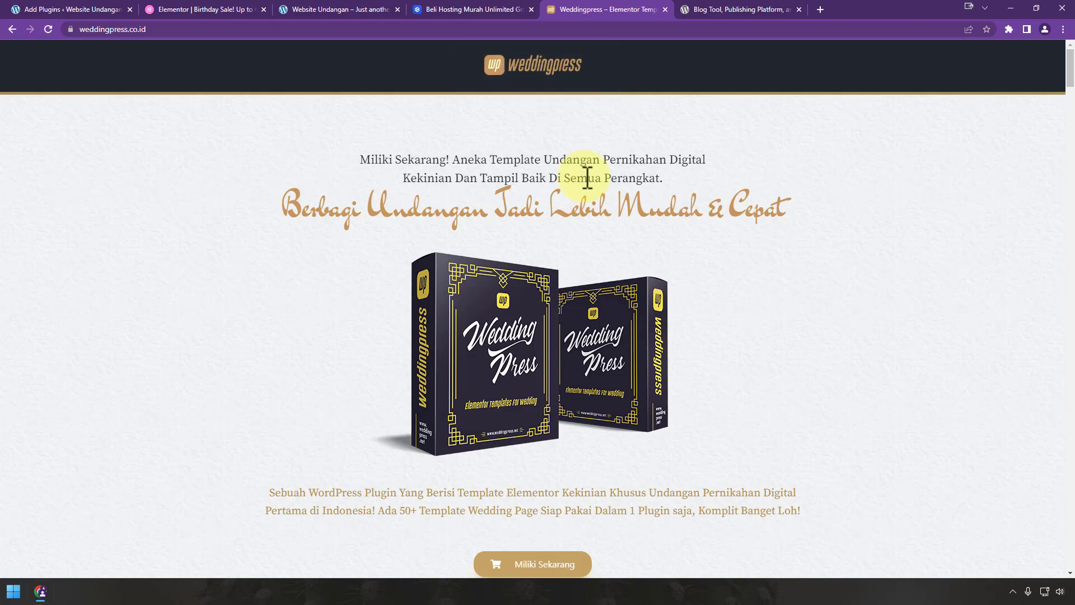
Step: Jump to the WeddingPress pricing showing the 1-website licence at Rp 249.000 per year
{"action": "left_click", "coordinate": [562, 564]}
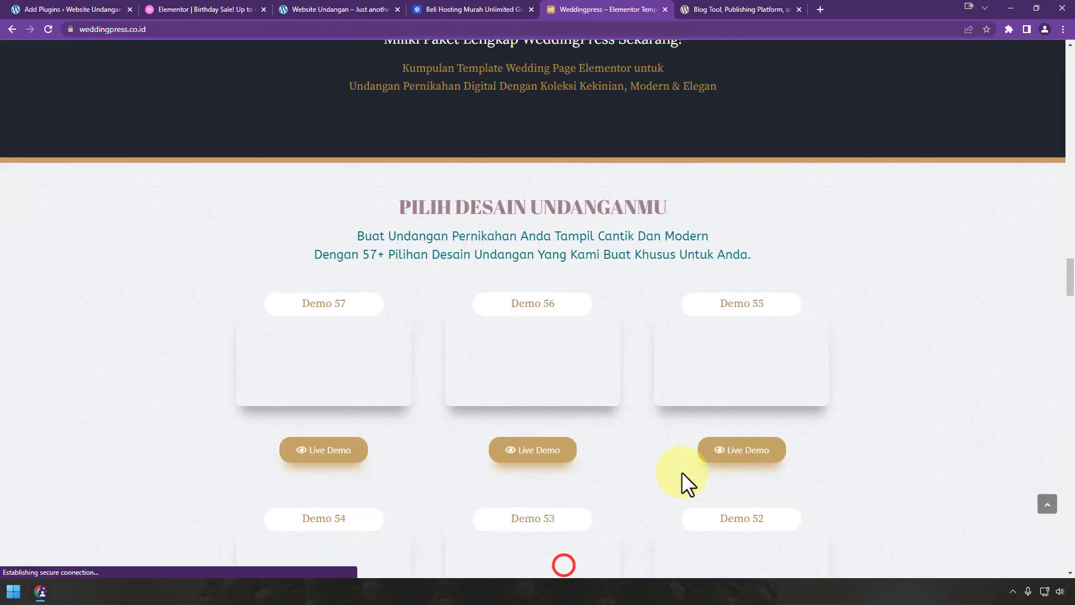
{"action": "scroll", "coordinate": [667, 346], "scroll_direction": "up", "scroll_amount": 5}
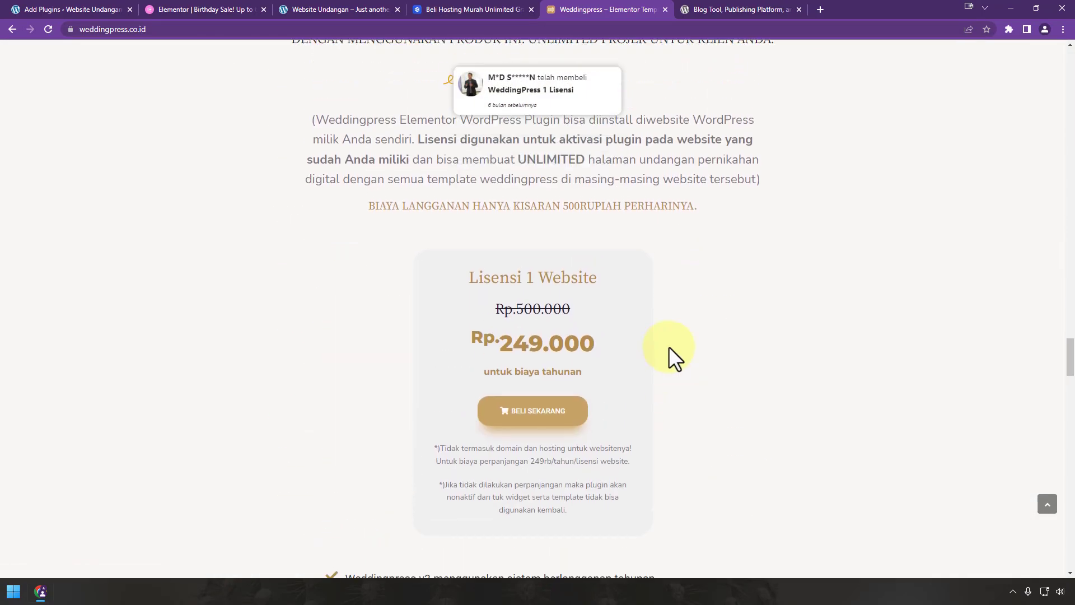
{"action": "scroll", "coordinate": [801, 358], "scroll_direction": "down", "scroll_amount": 11}
{"action": "scroll", "coordinate": [802, 359], "scroll_direction": "down", "scroll_amount": 3}
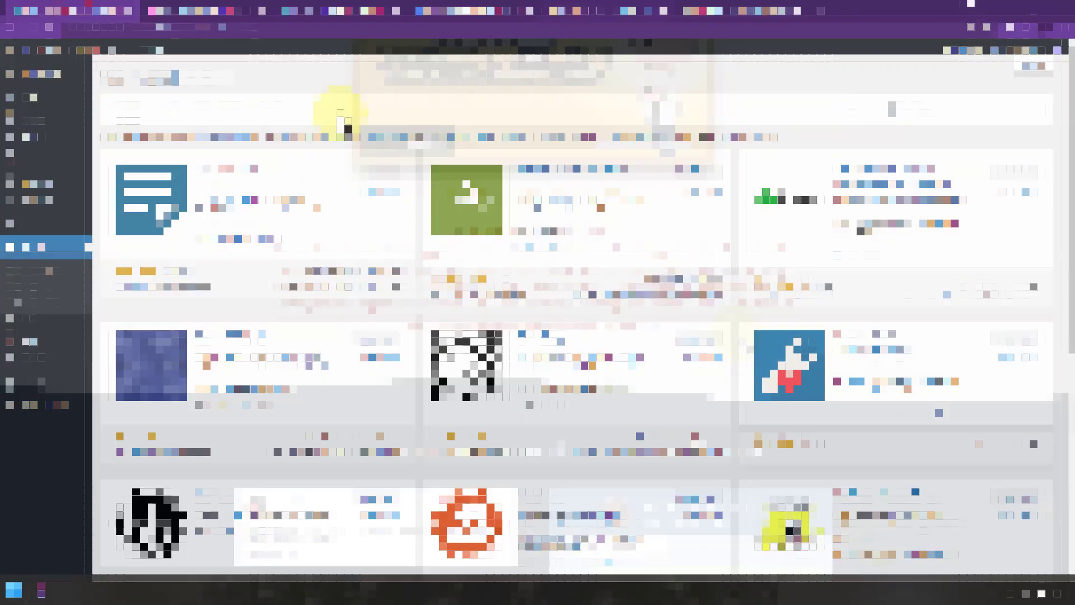
Step: Upload weddingpress-v3.0.8.1.zip from the desktop, then install and activate the WeddingPress plugin
{"action": "left_click", "coordinate": [203, 77]}
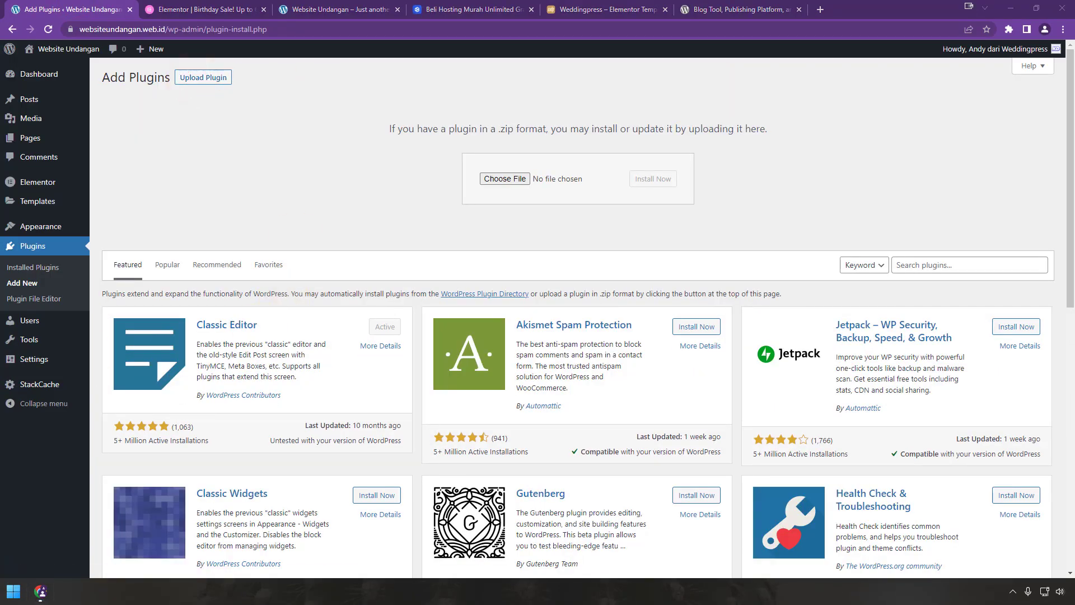
{"action": "key", "text": "super+d"}
{"action": "key", "text": "super+d"}
{"action": "left_click_drag", "start_coordinate": [2, 417], "coordinate": [574, 190]}
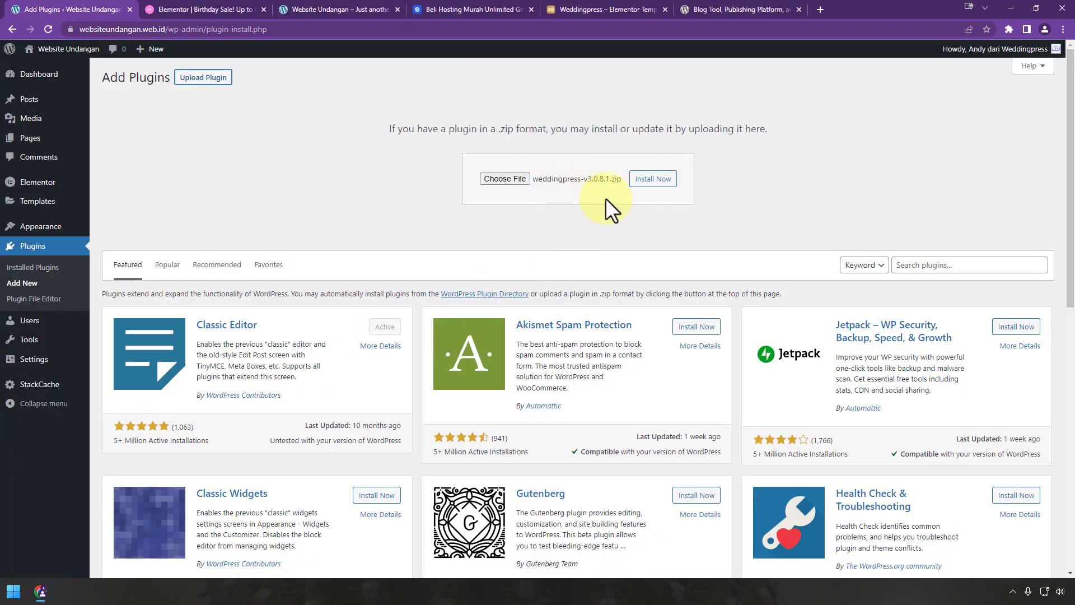
{"action": "left_click", "coordinate": [653, 179]}
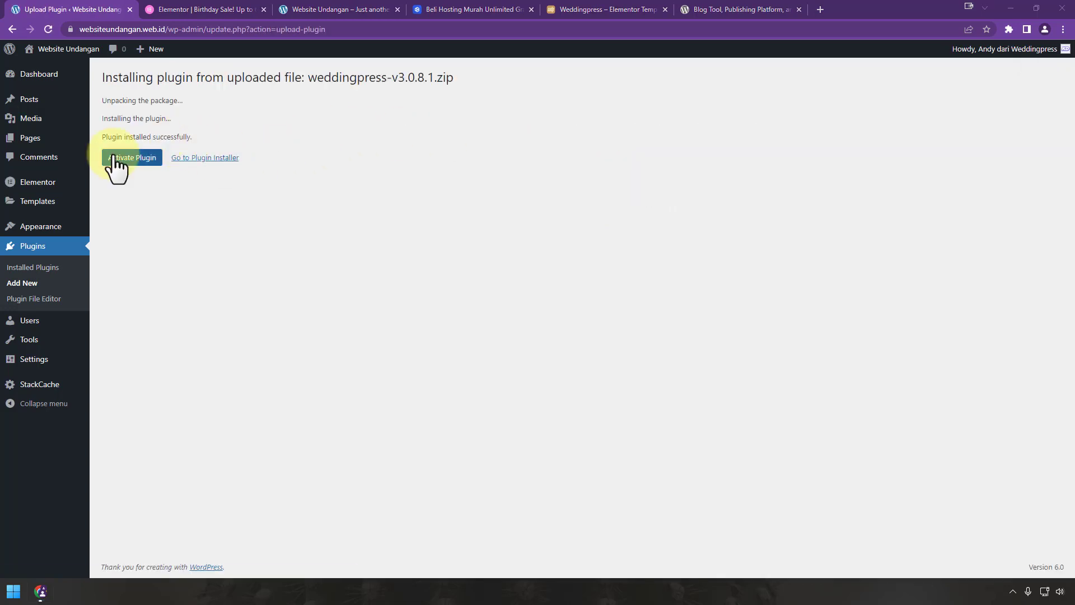
{"action": "left_click", "coordinate": [113, 159]}
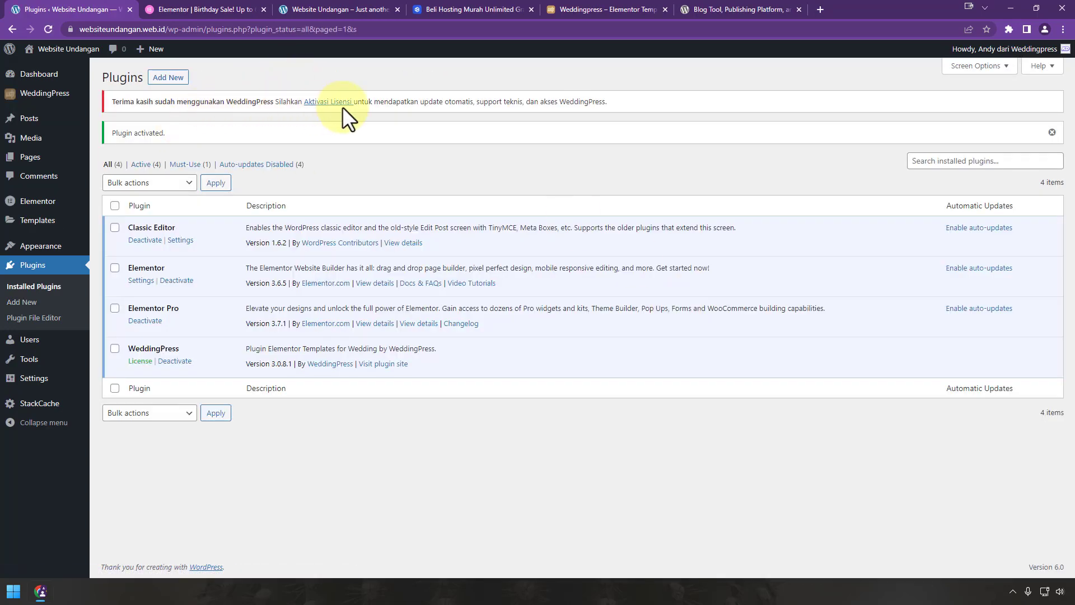
{"action": "left_click", "coordinate": [343, 103]}
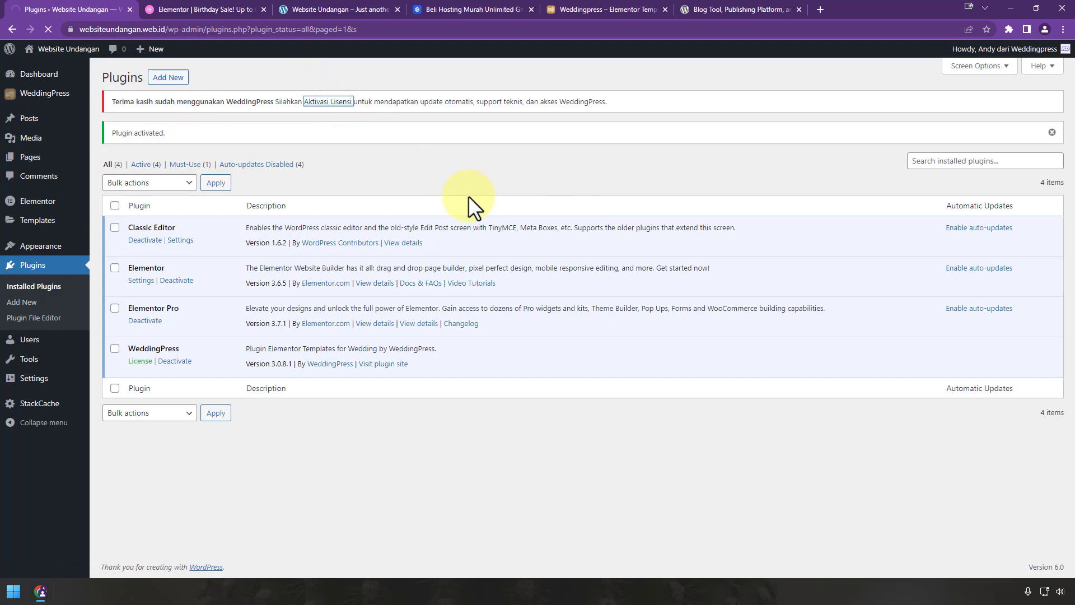
Step: Paste the licence key into Kode Lisensi and activate the WeddingPress licence
{"action": "right_click", "coordinate": [297, 190]}
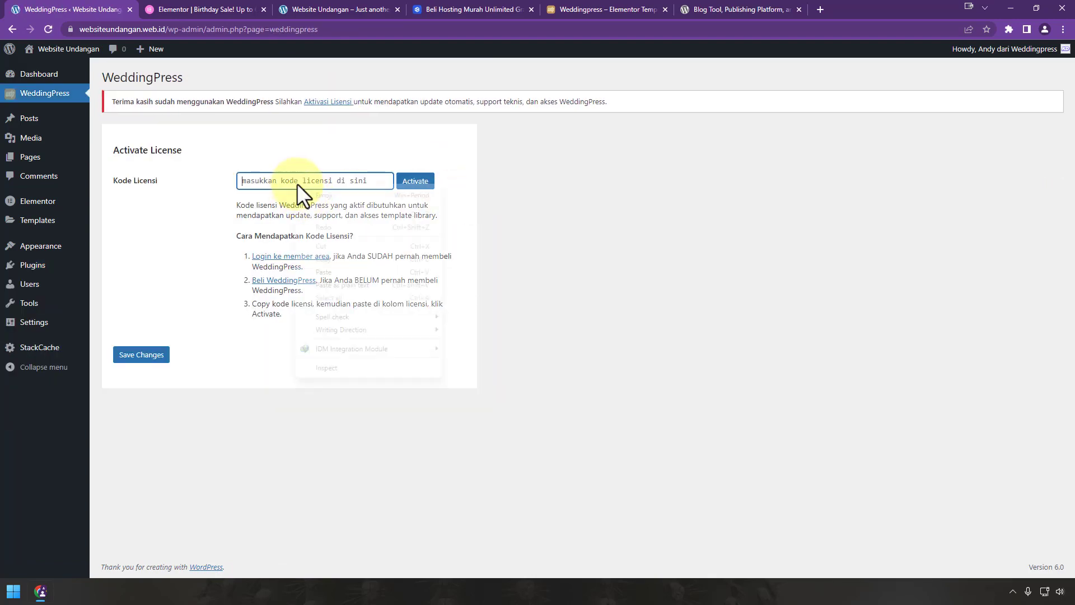
{"action": "left_click", "coordinate": [368, 288]}
{"action": "left_click", "coordinate": [415, 180]}
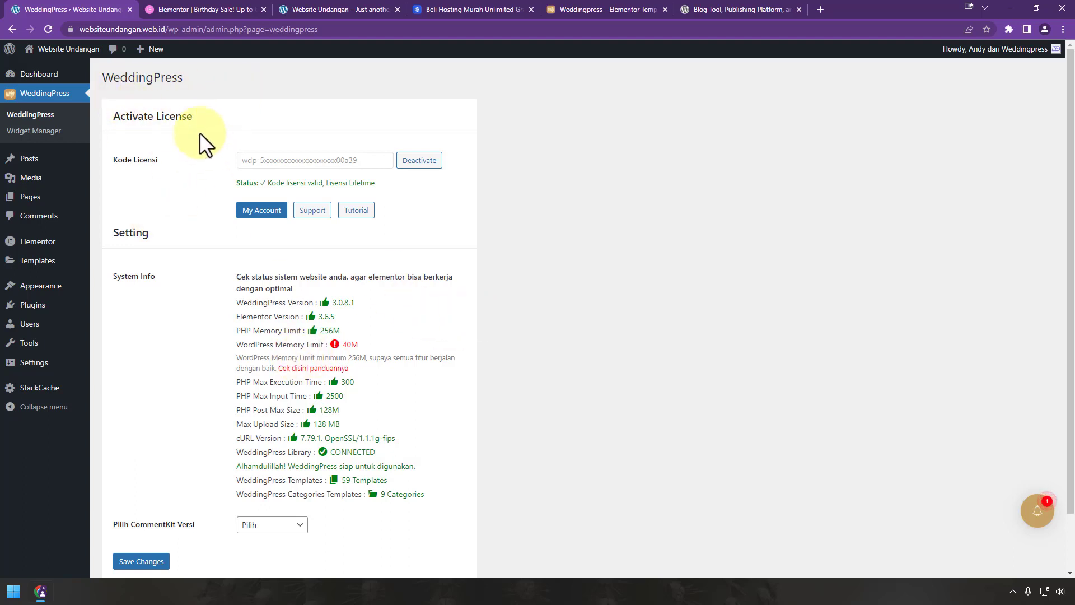
Step: Save Comment Kit as the CommentKit version and highlight the WordPress Memory Limit warning
{"action": "scroll", "coordinate": [268, 502], "scroll_direction": "down", "scroll_amount": 1}
{"action": "left_click", "coordinate": [290, 460]}
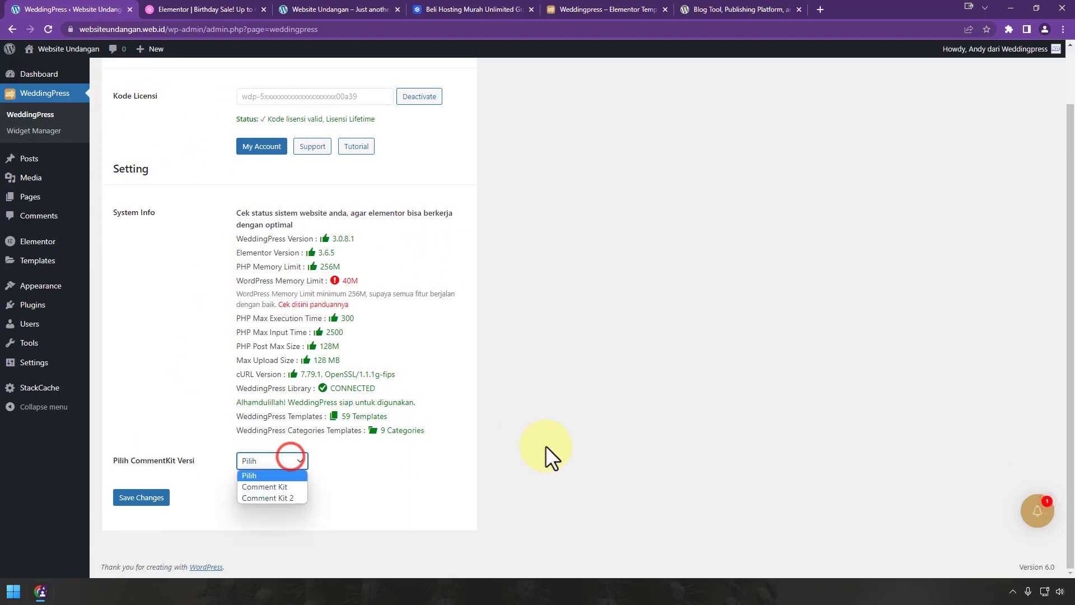
{"action": "left_click", "coordinate": [300, 487]}
{"action": "left_click", "coordinate": [147, 500]}
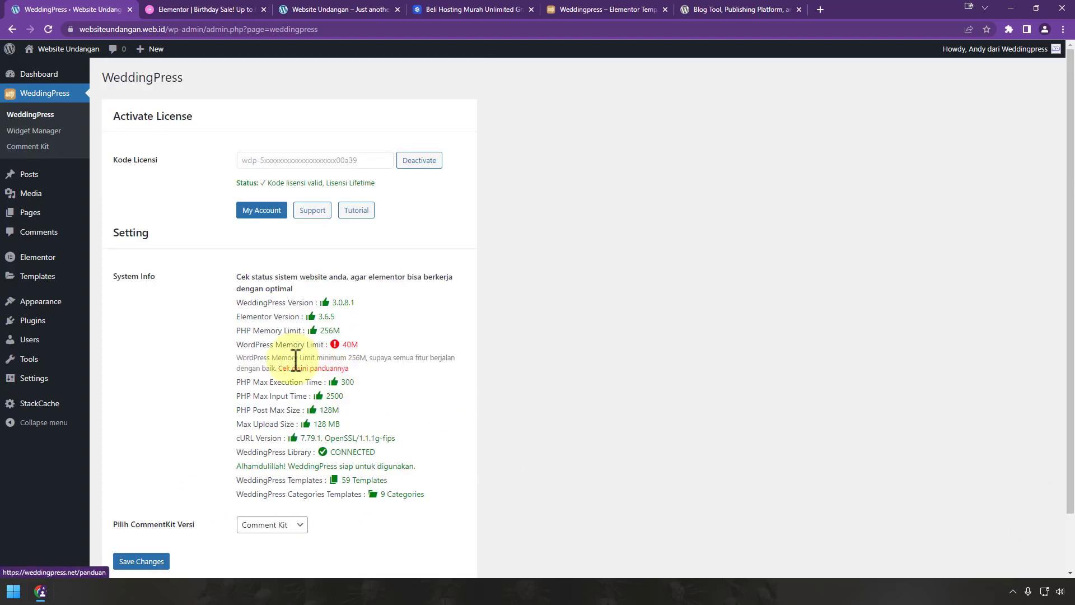
{"action": "left_click_drag", "start_coordinate": [287, 345], "coordinate": [425, 360]}
{"action": "left_click", "coordinate": [425, 364]}
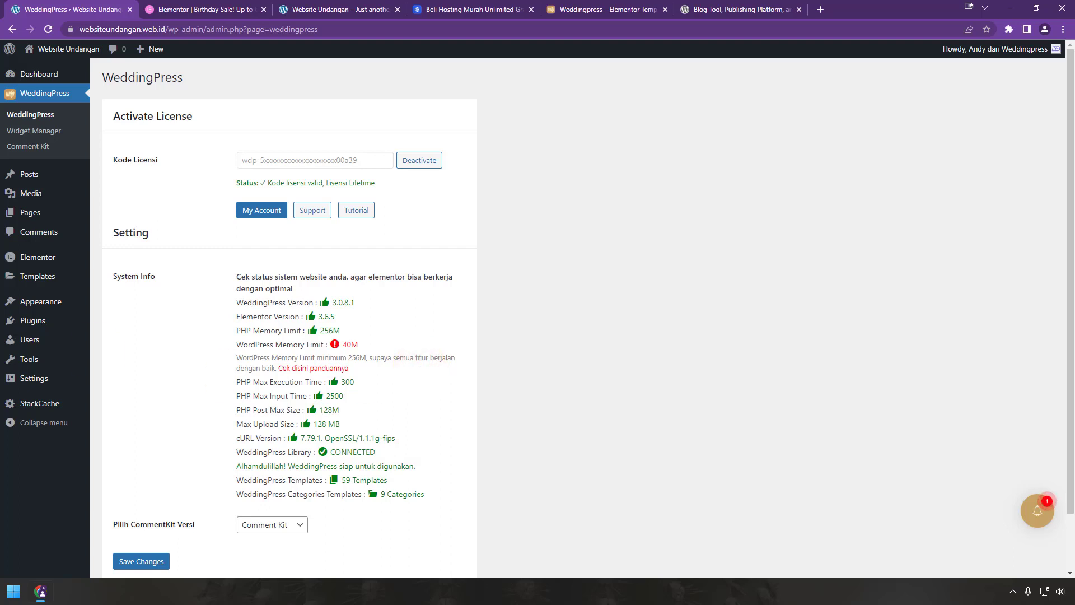
Step: Search for 'file manager', then install and activate the File Manager plugin
{"action": "mouse_move", "coordinate": [67, 331]}
{"action": "left_click", "coordinate": [111, 337]}
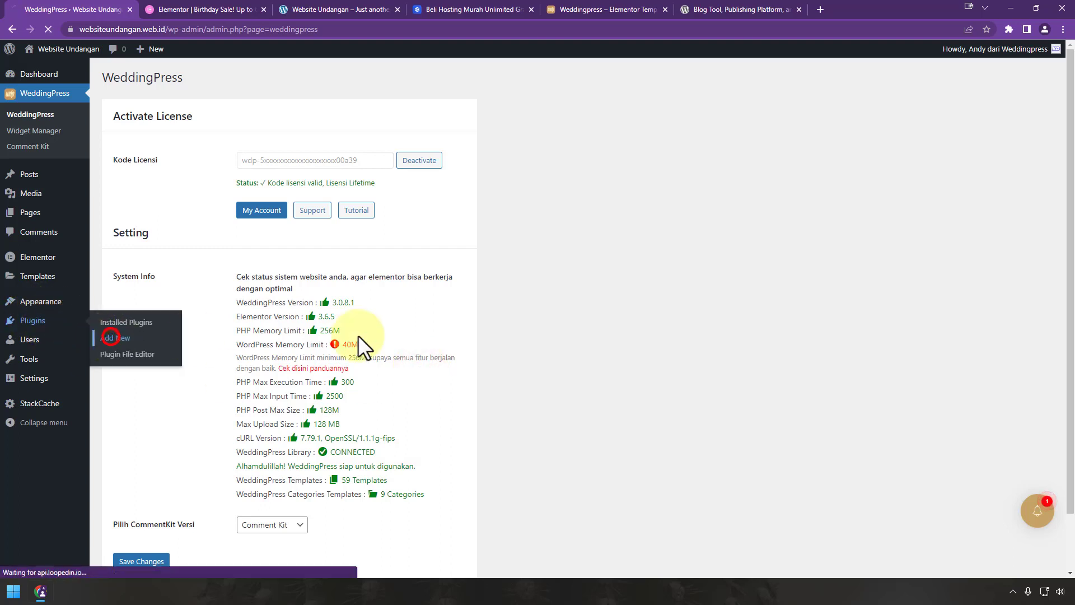
{"action": "left_click", "coordinate": [921, 109]}
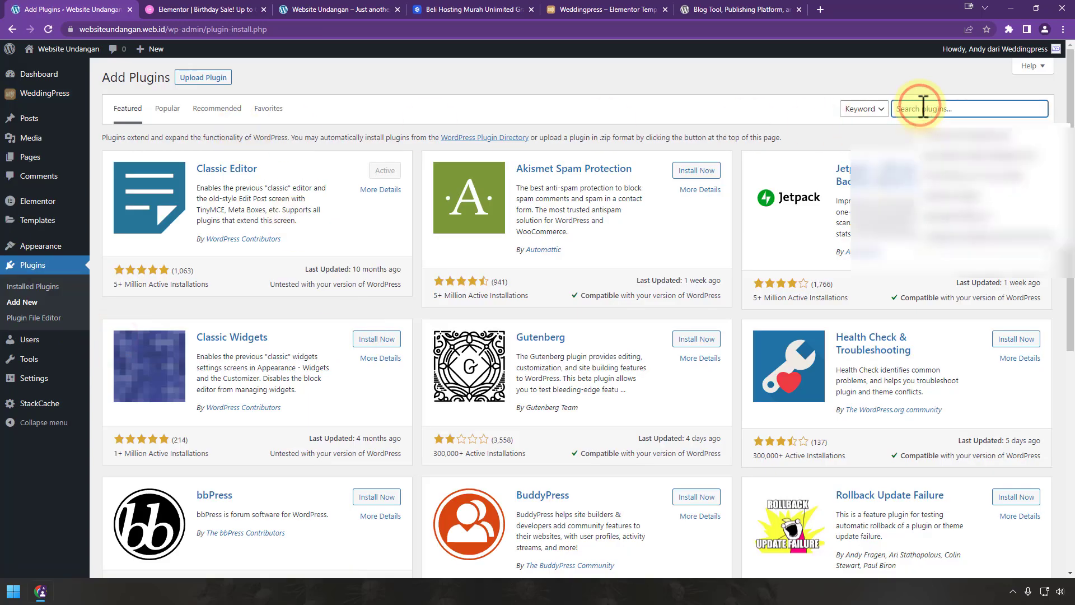
{"action": "type", "text": "file manager"}
{"action": "left_click", "coordinate": [372, 173]}
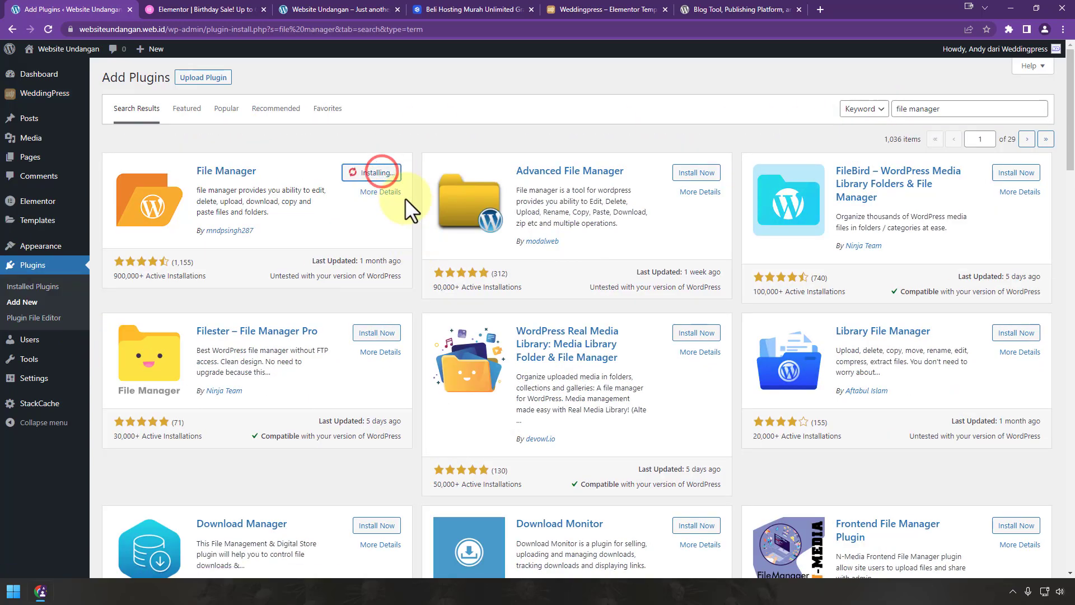
{"action": "left_click", "coordinate": [382, 173]}
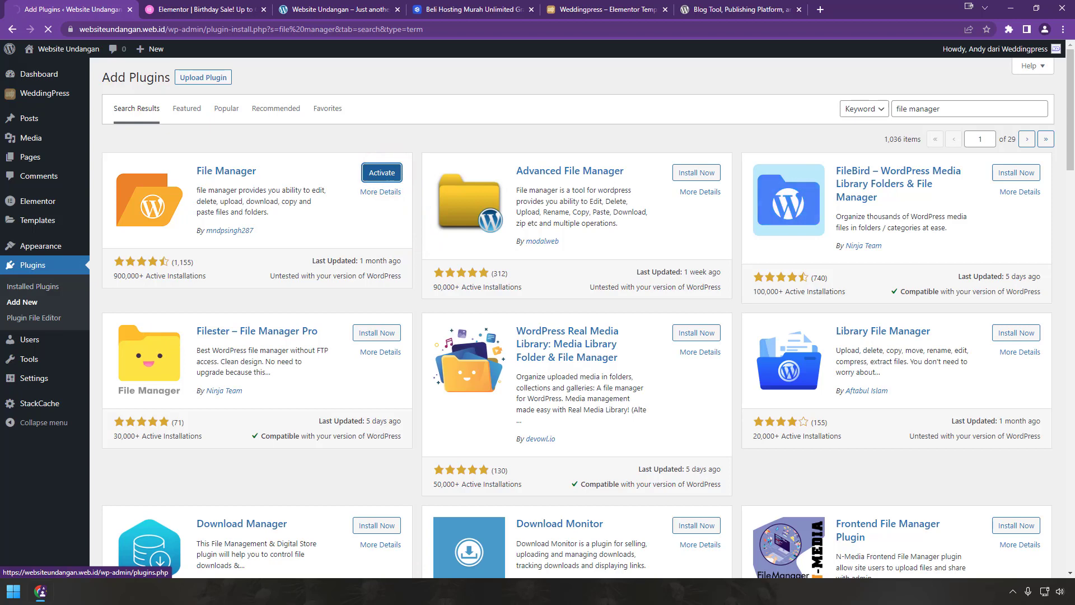
Step: Add WP_MEMORY_LIMIT 512M to wp-config.php in WP File Manager's code editor and save
{"action": "left_click", "coordinate": [66, 426]}
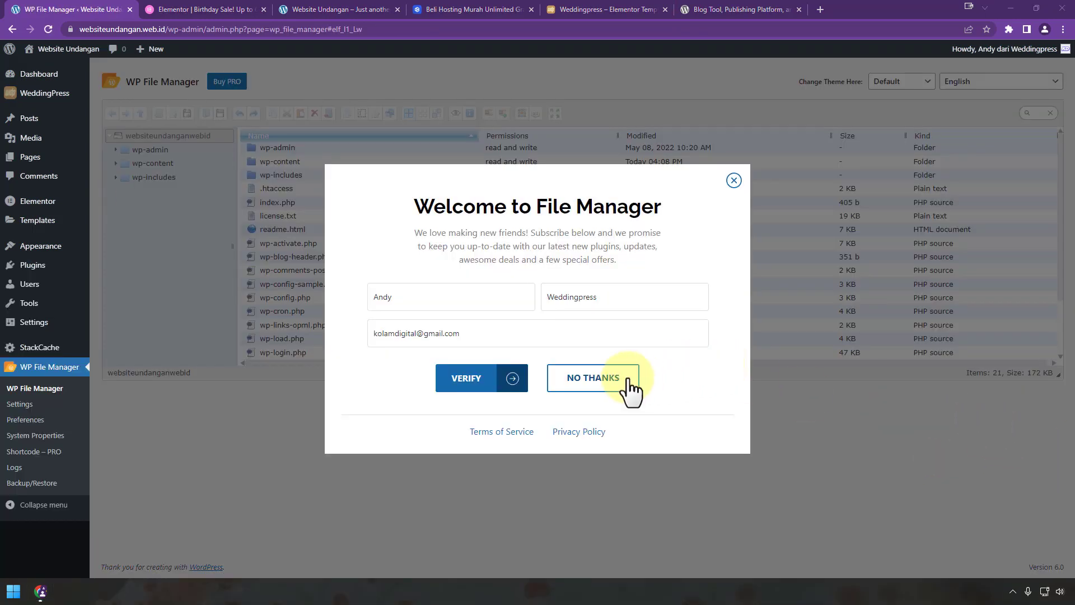
{"action": "left_click", "coordinate": [624, 377]}
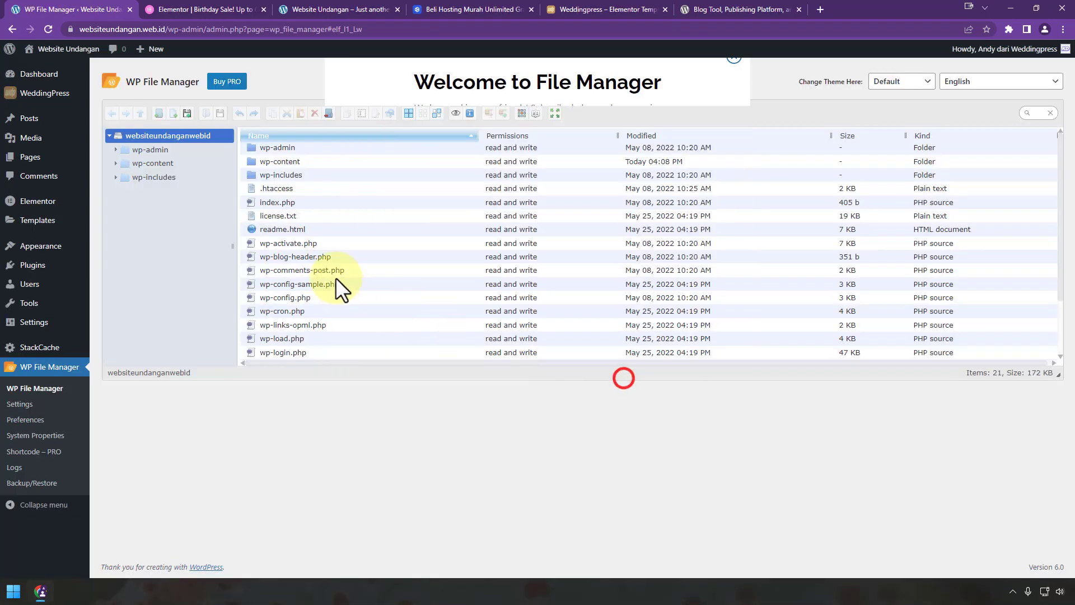
{"action": "right_click", "coordinate": [285, 299]}
{"action": "left_click", "coordinate": [328, 313]}
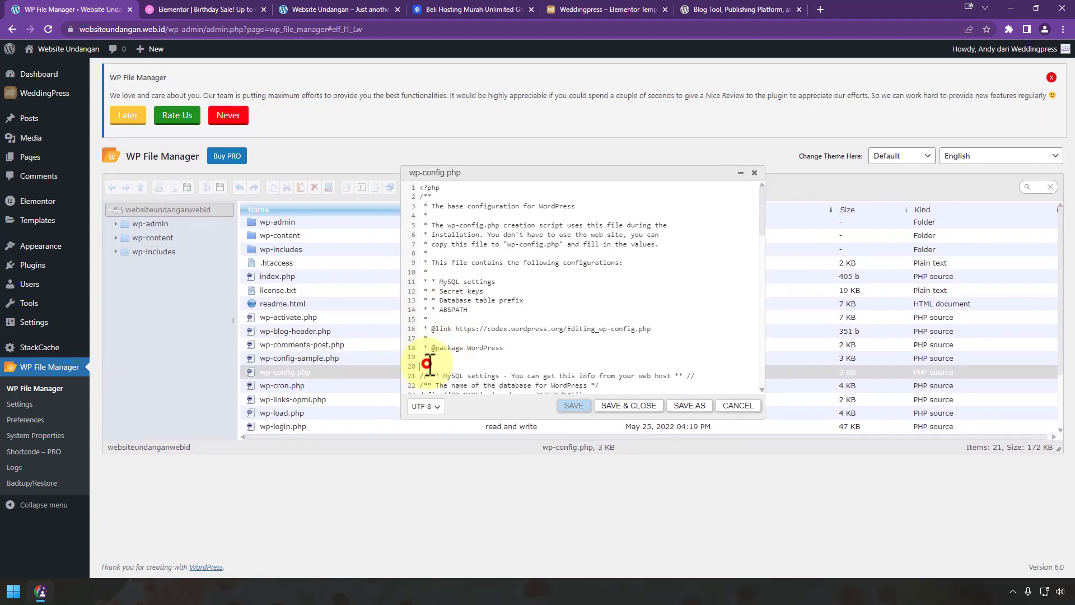
{"action": "key", "text": "ctrl+v"}
{"action": "left_click_drag", "start_coordinate": [561, 366], "coordinate": [404, 364]}
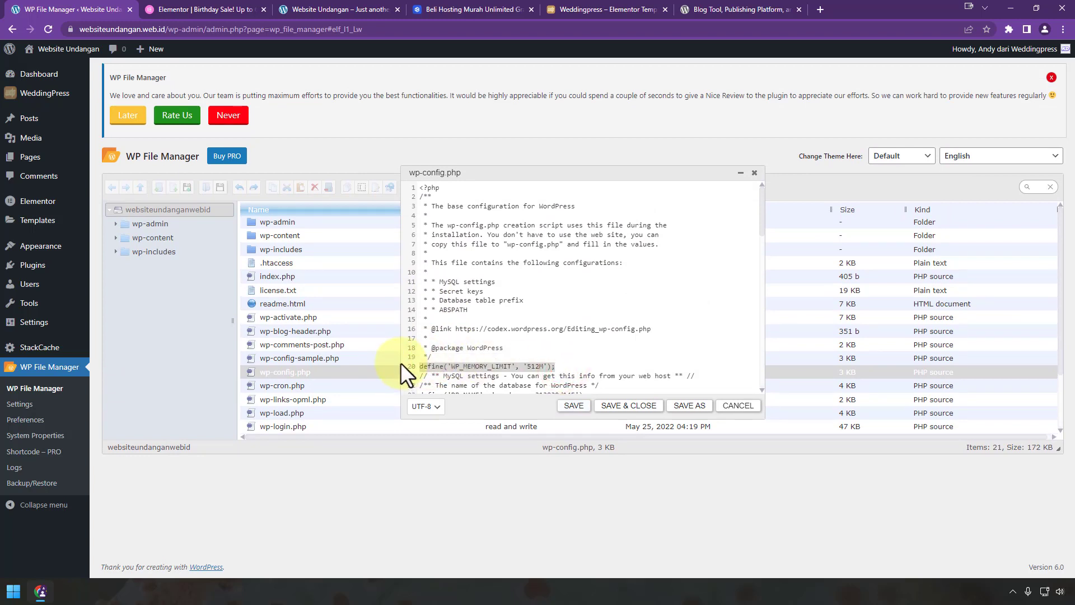
{"action": "left_click", "coordinate": [628, 406]}
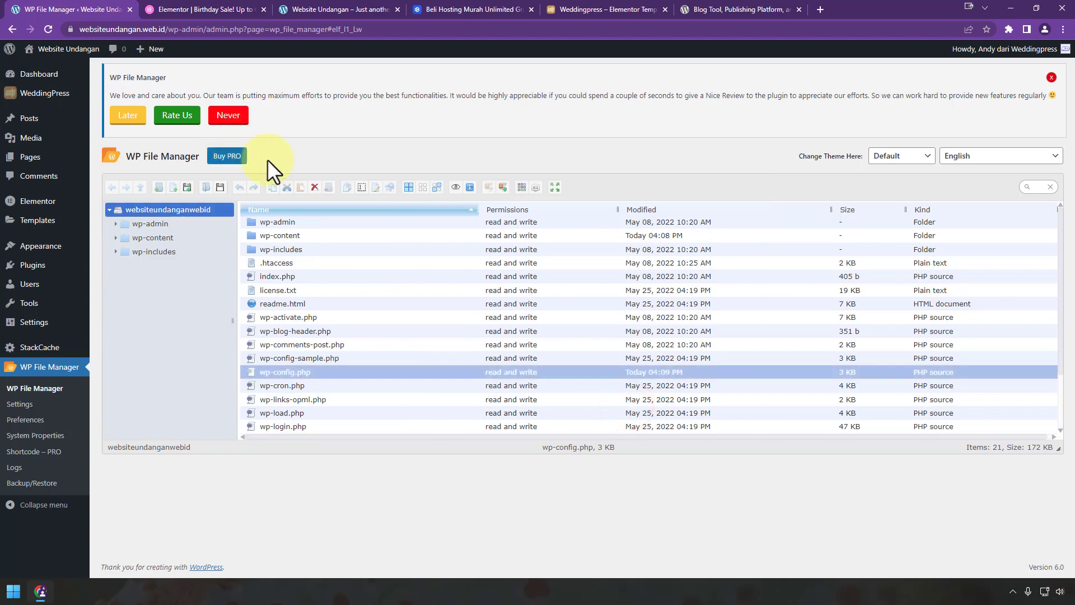
{"action": "left_click", "coordinate": [67, 90]}
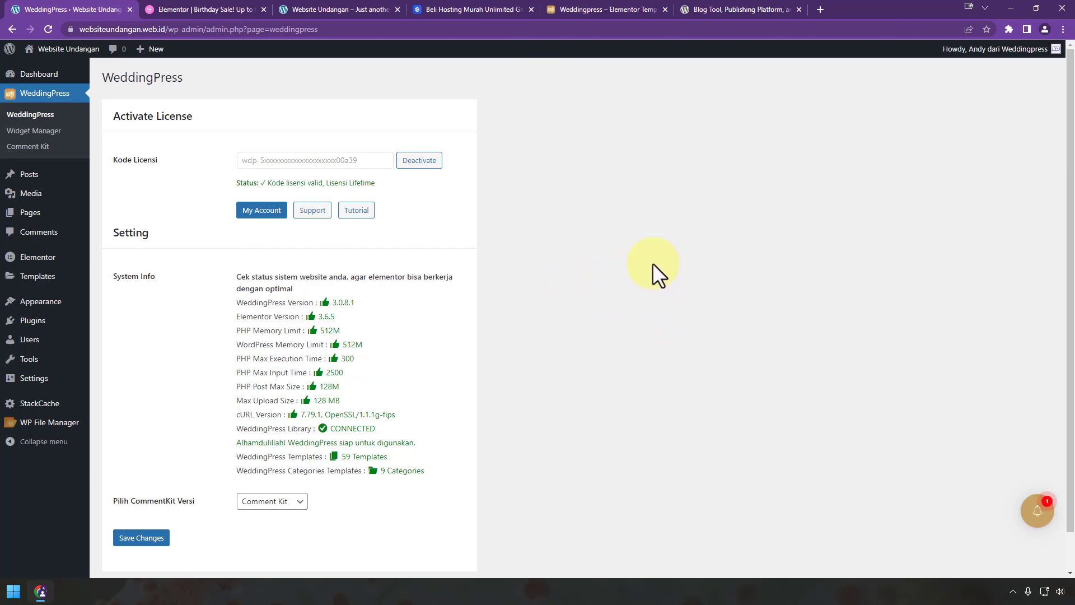
Step: Set the site timezone to UTC+8 in General Settings and save
{"action": "mouse_move", "coordinate": [43, 386]}
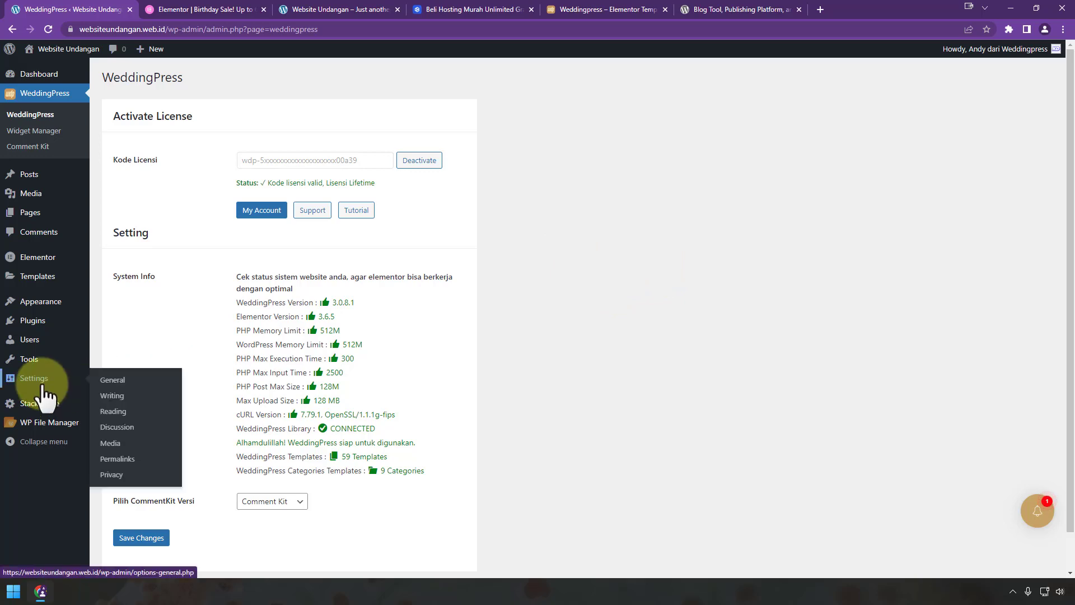
{"action": "left_click", "coordinate": [41, 386]}
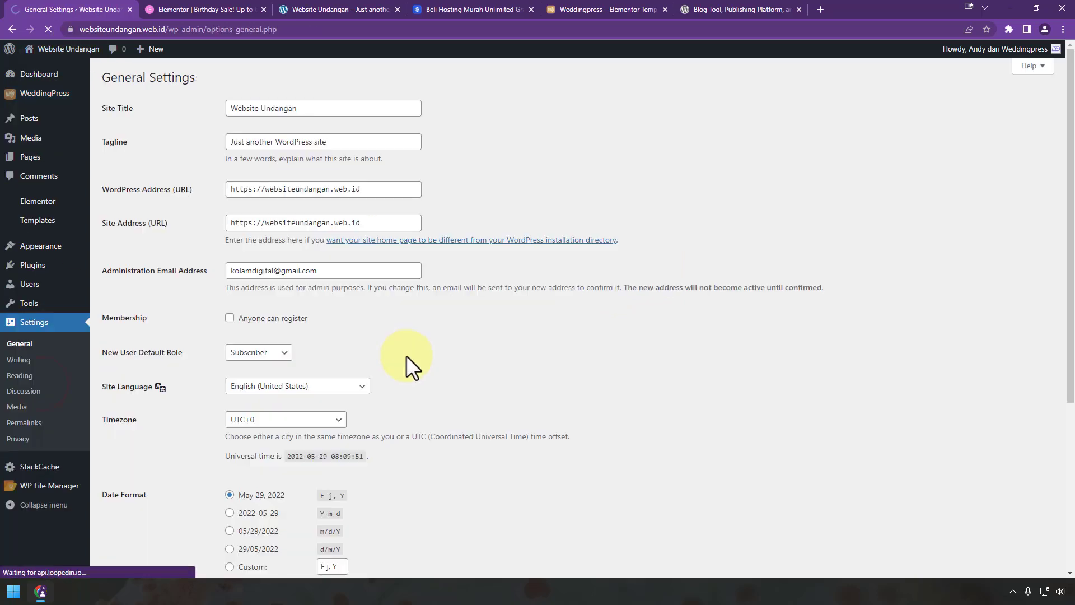
{"action": "scroll", "coordinate": [499, 336], "scroll_direction": "down", "scroll_amount": 3}
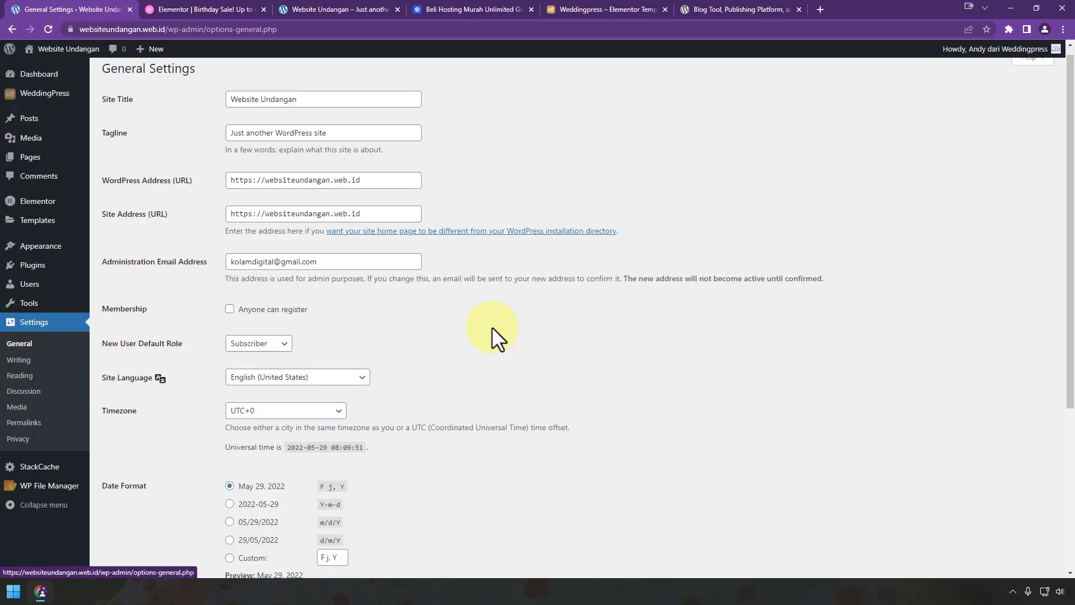
{"action": "left_click", "coordinate": [317, 251]}
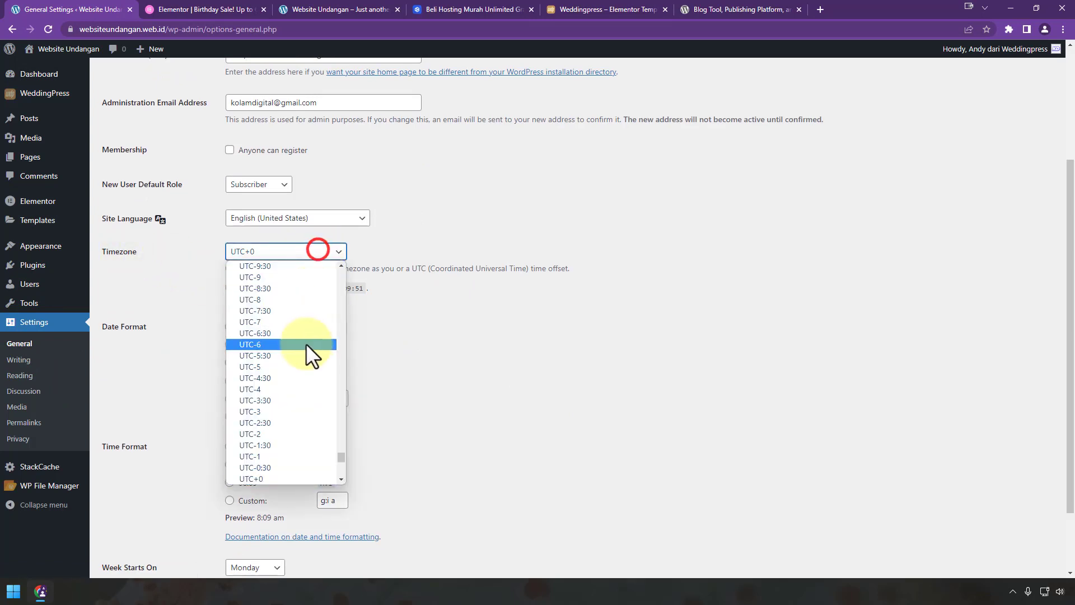
{"action": "left_click", "coordinate": [303, 331]}
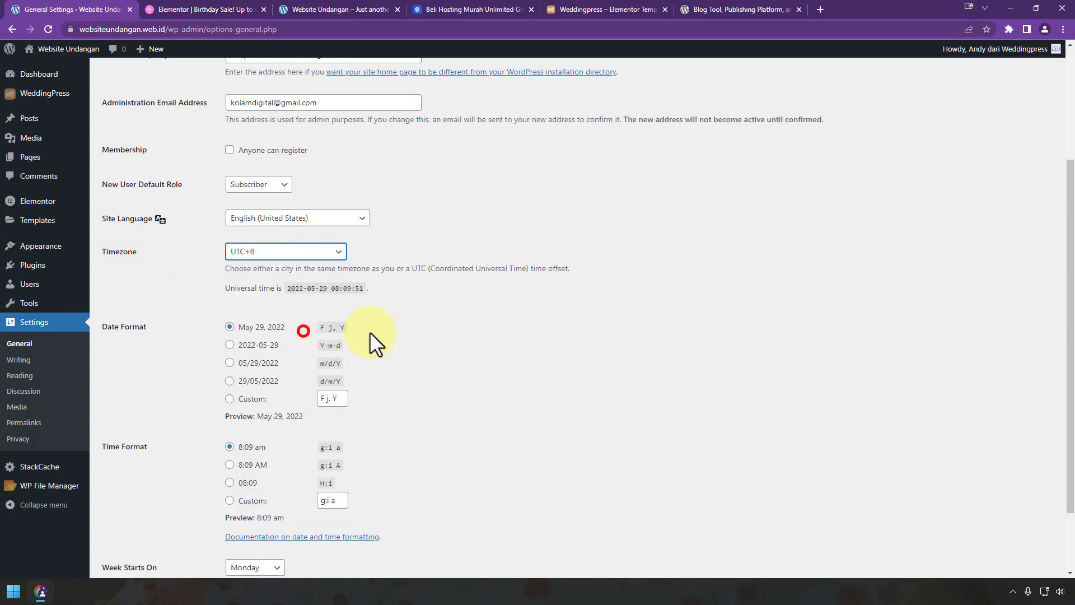
{"action": "scroll", "coordinate": [533, 311], "scroll_direction": "down", "scroll_amount": 3}
{"action": "left_click", "coordinate": [147, 520]}
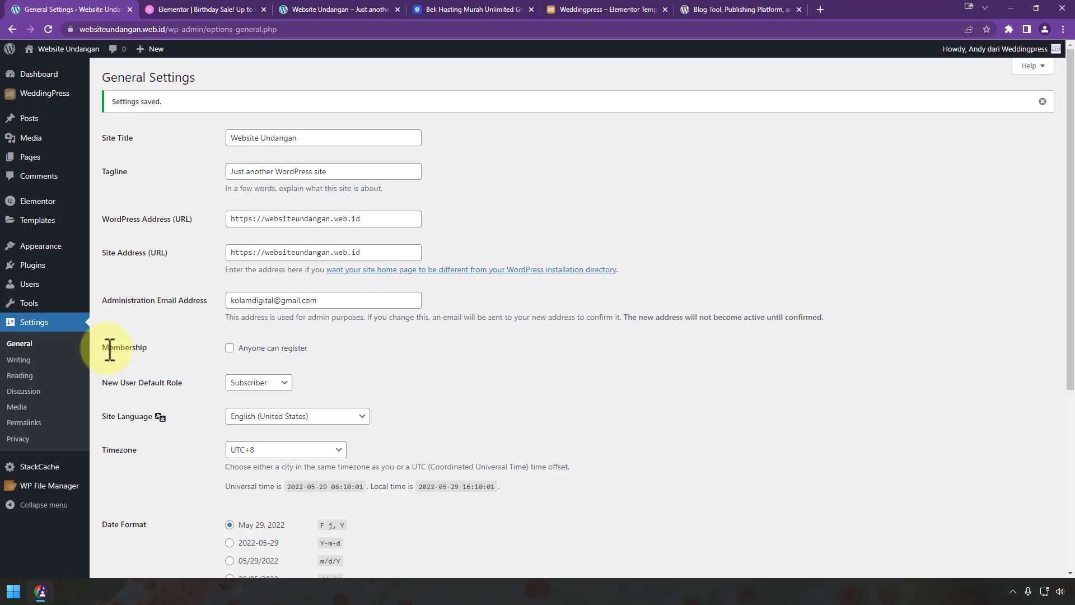
Step: Set Reading Settings so feeds show an Excerpt, and save
{"action": "left_click", "coordinate": [19, 361]}
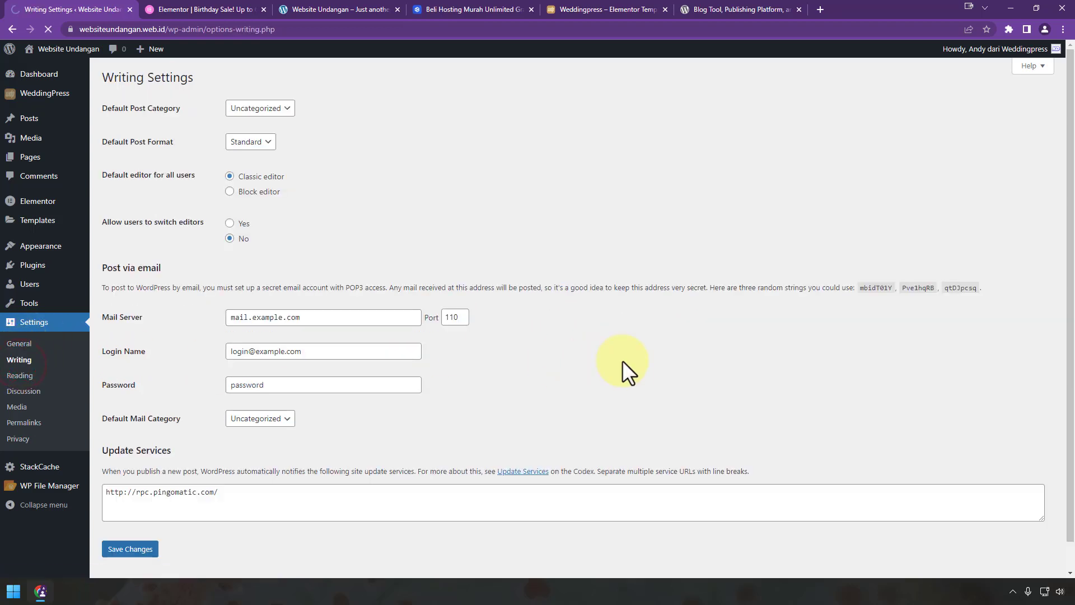
{"action": "left_click", "coordinate": [20, 375]}
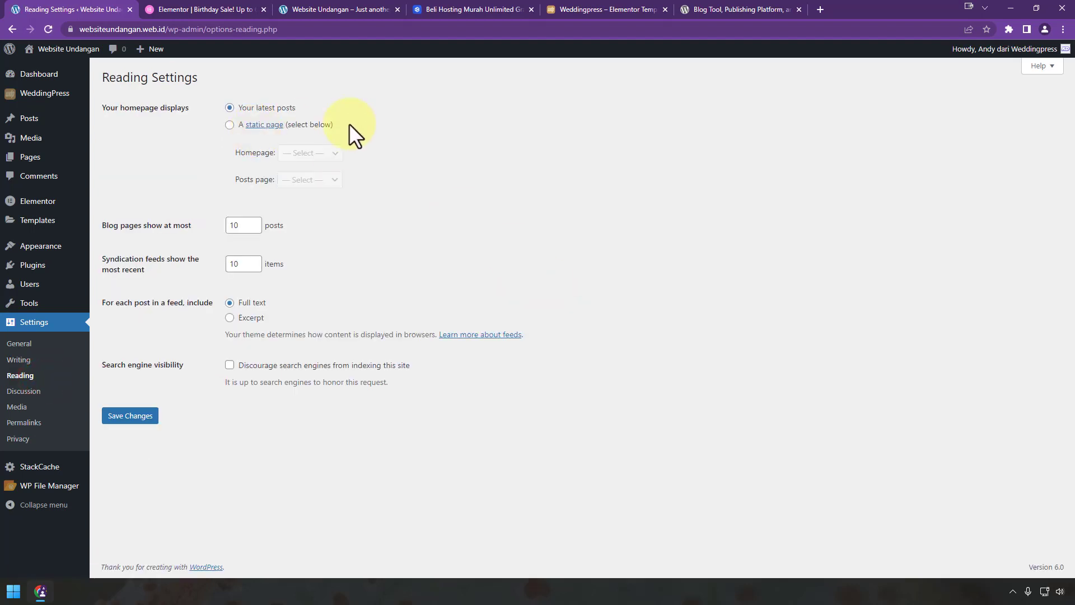
{"action": "left_click", "coordinate": [230, 317]}
{"action": "left_click", "coordinate": [144, 420]}
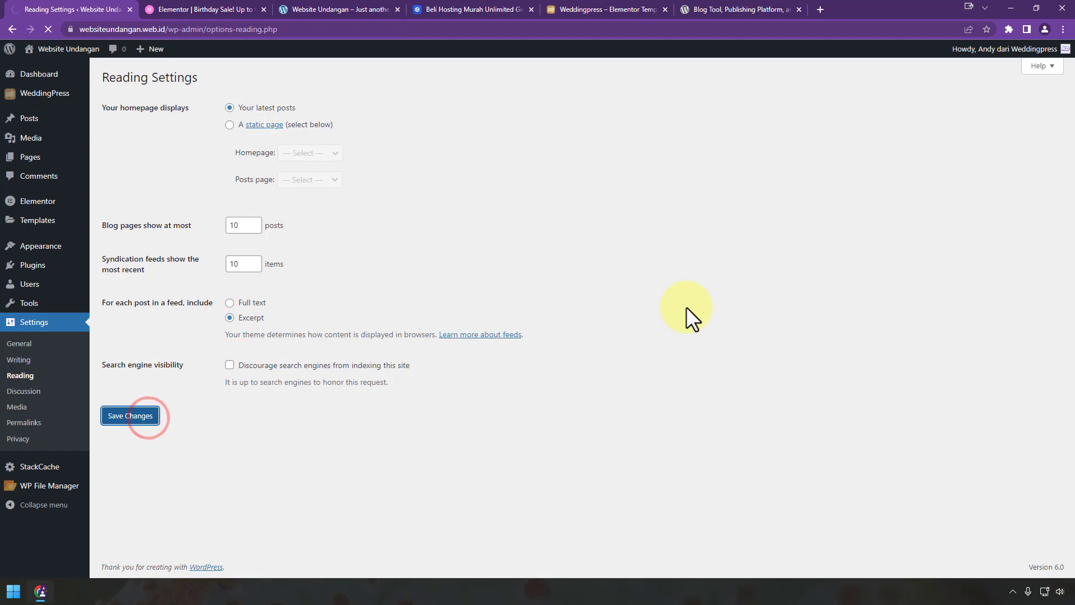
{"action": "left_click", "coordinate": [30, 391]}
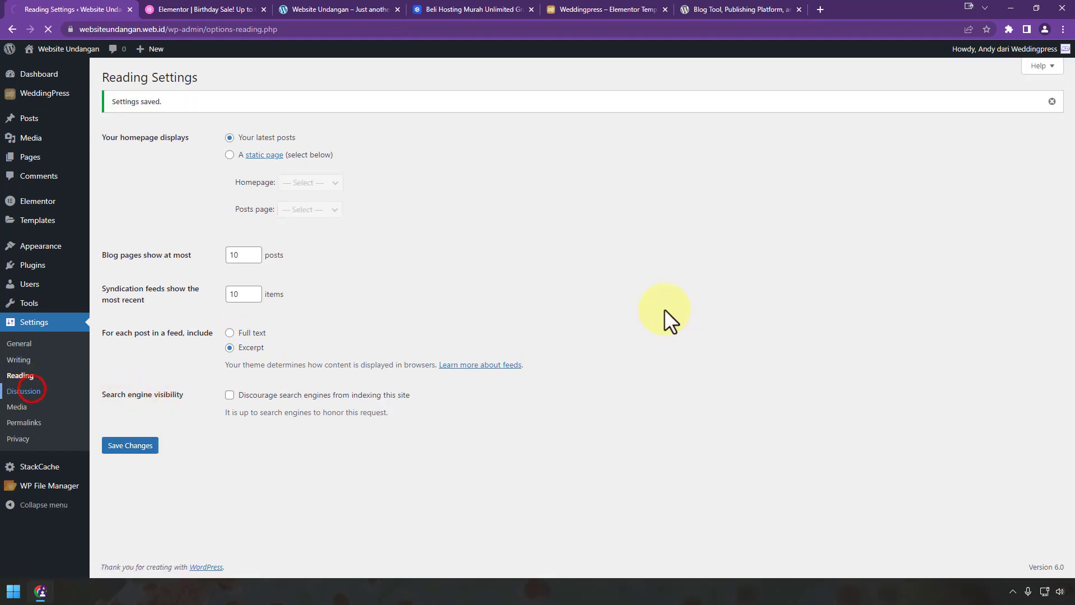
Step: Untick link notifications, name/email requirement, cookies opt-in, threading and comment e-mails, then save Discussion settings
{"action": "left_click", "coordinate": [230, 125]}
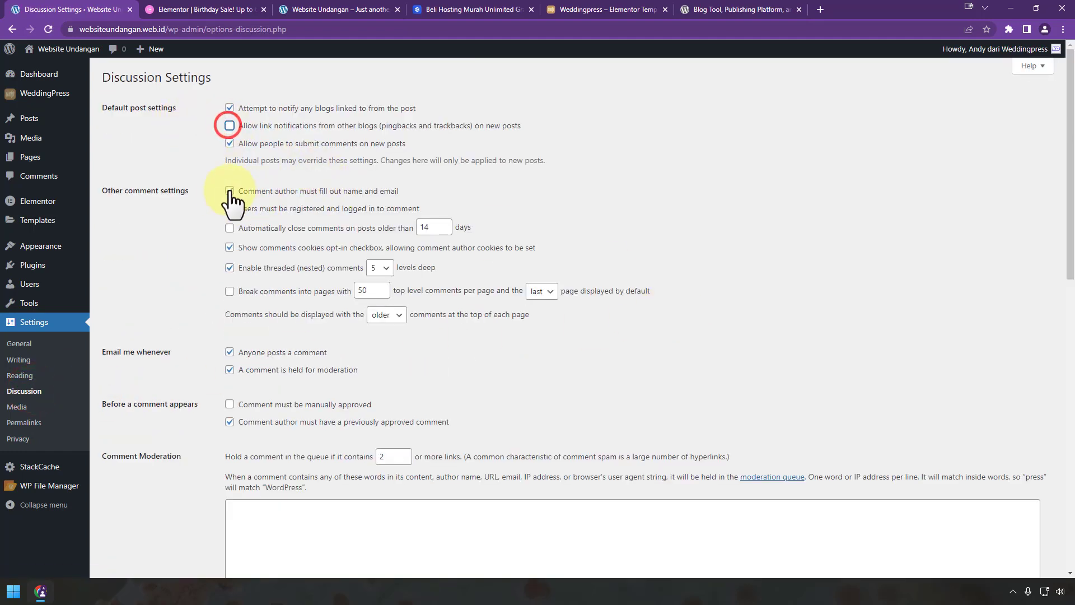
{"action": "left_click", "coordinate": [230, 190]}
{"action": "left_click", "coordinate": [230, 247]}
{"action": "left_click", "coordinate": [229, 267]}
{"action": "left_click", "coordinate": [230, 351]}
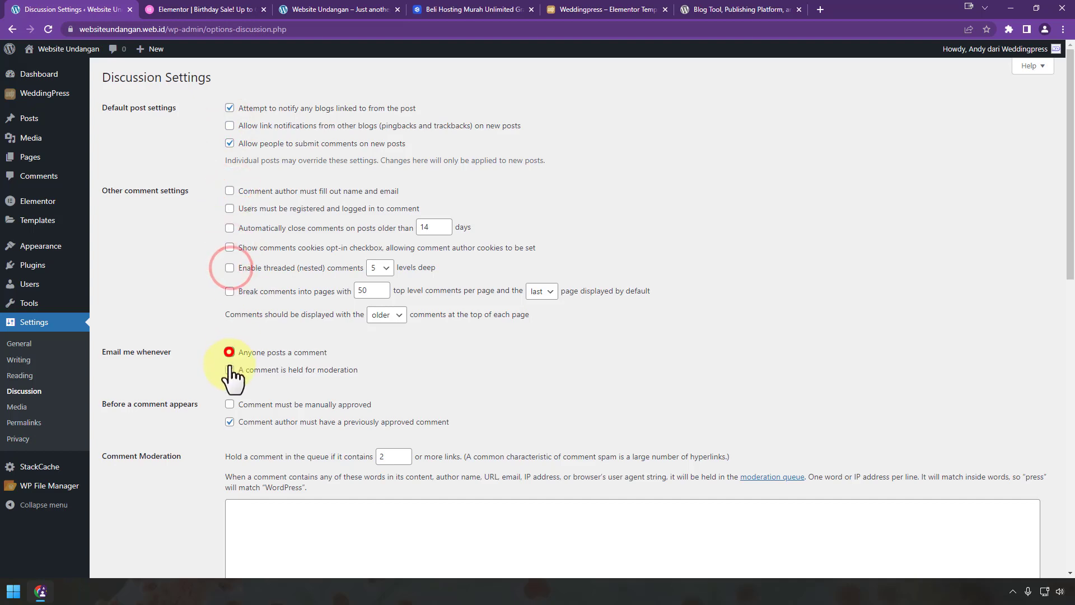
{"action": "left_click", "coordinate": [230, 369]}
{"action": "scroll", "coordinate": [233, 439], "scroll_direction": "down", "scroll_amount": 10}
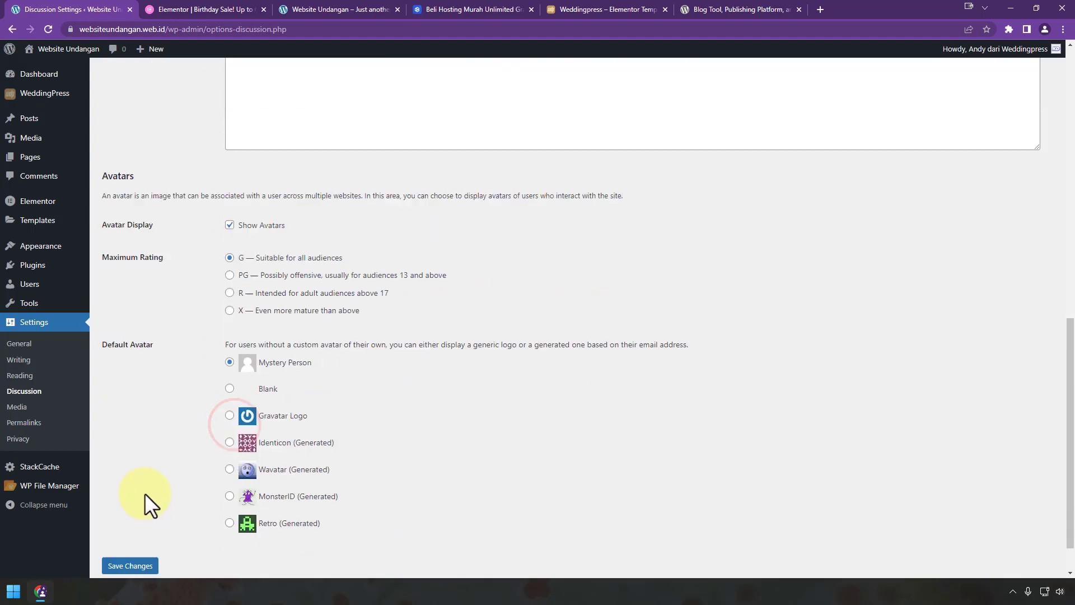
{"action": "left_click", "coordinate": [134, 520]}
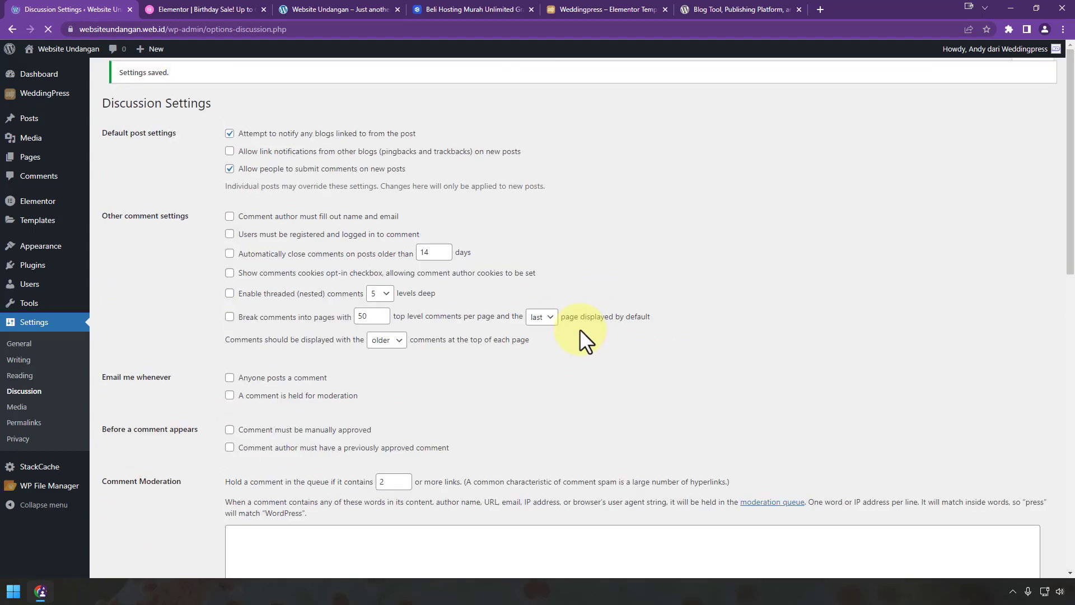
Step: Switch permalinks to the Post name structure and save
{"action": "left_click", "coordinate": [25, 422]}
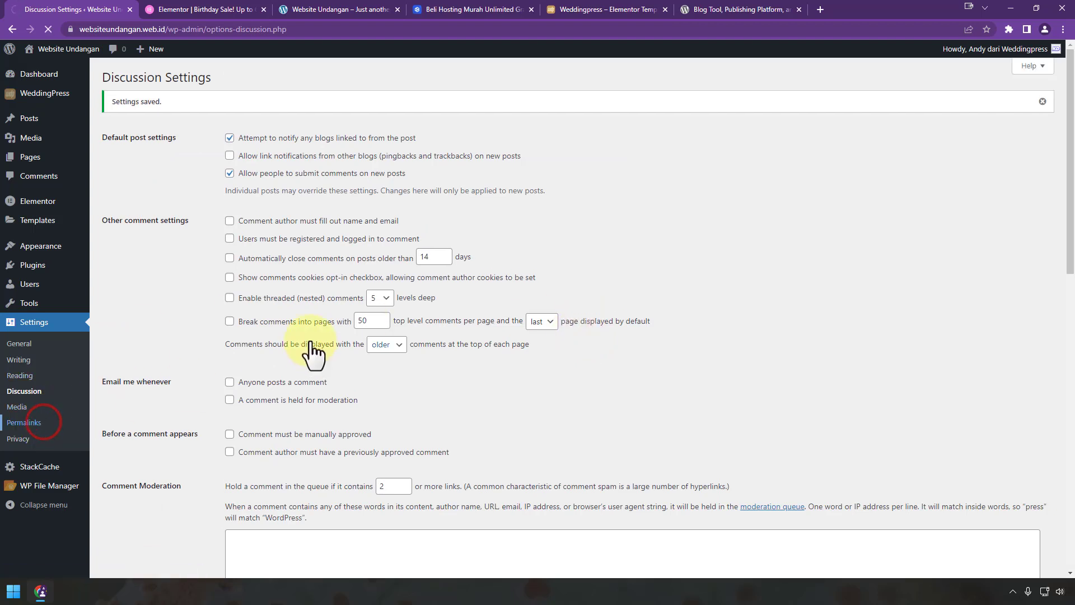
{"action": "left_click", "coordinate": [107, 285]}
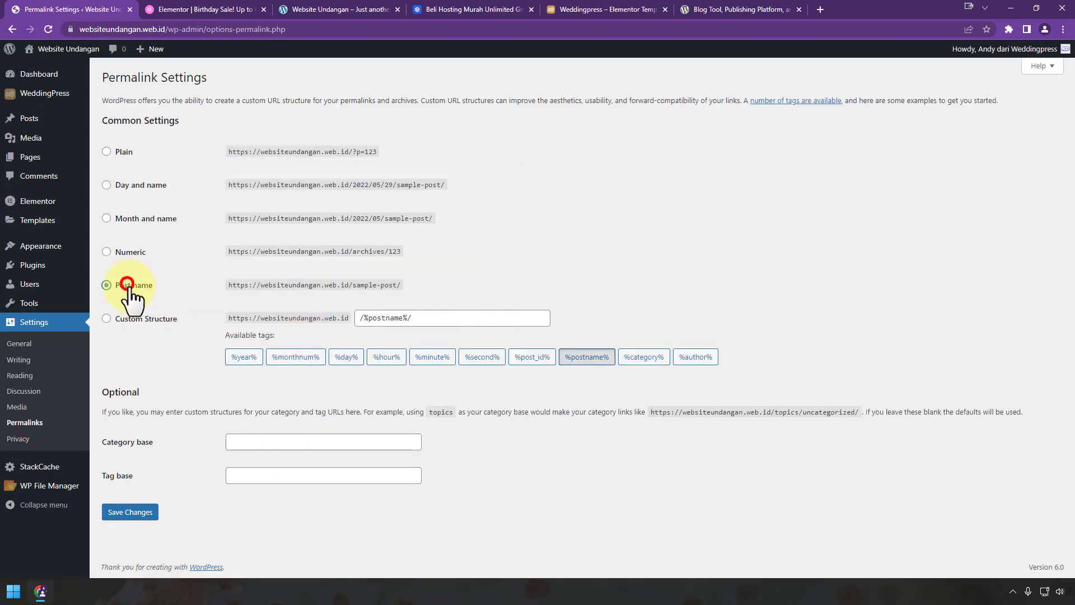
{"action": "left_click", "coordinate": [119, 510]}
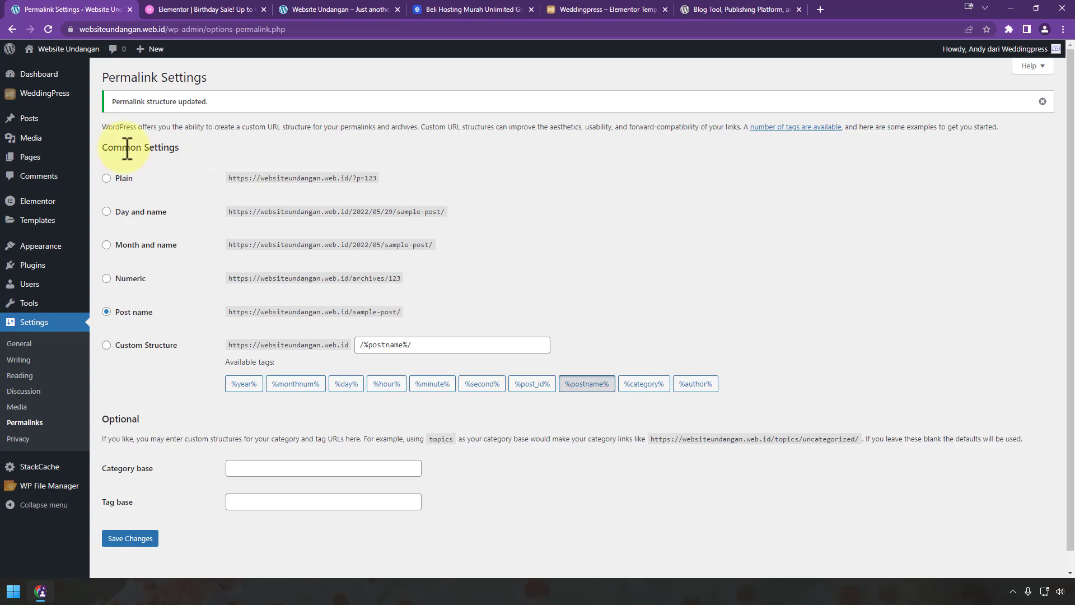
Step: Start a new post, open the new-category field, and set the template to Elementor Canvas
{"action": "mouse_move", "coordinate": [51, 119]}
{"action": "left_click", "coordinate": [92, 136]}
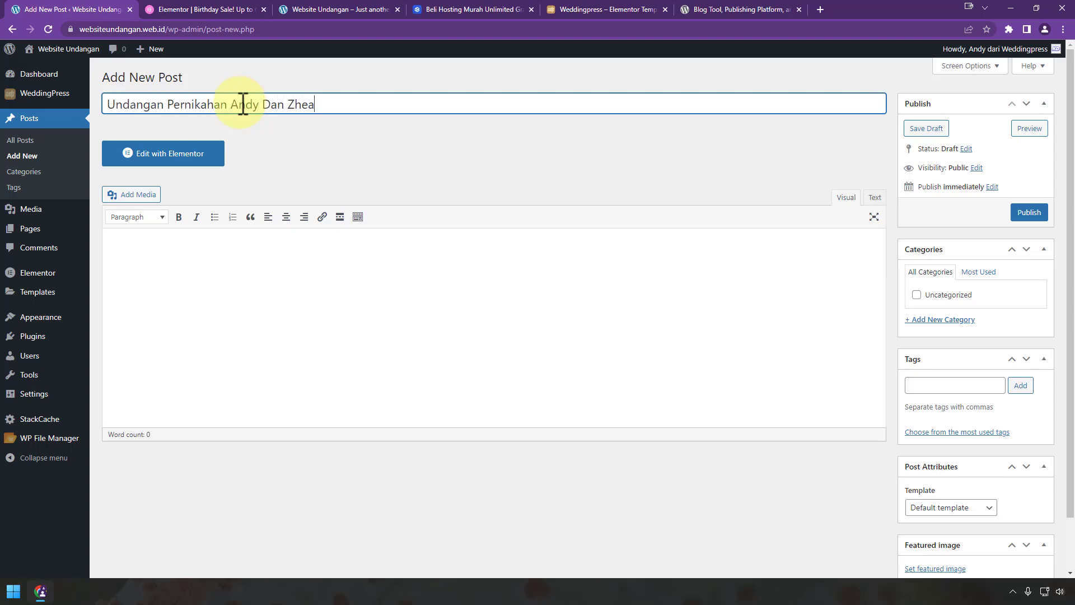
{"action": "left_click", "coordinate": [929, 319]}
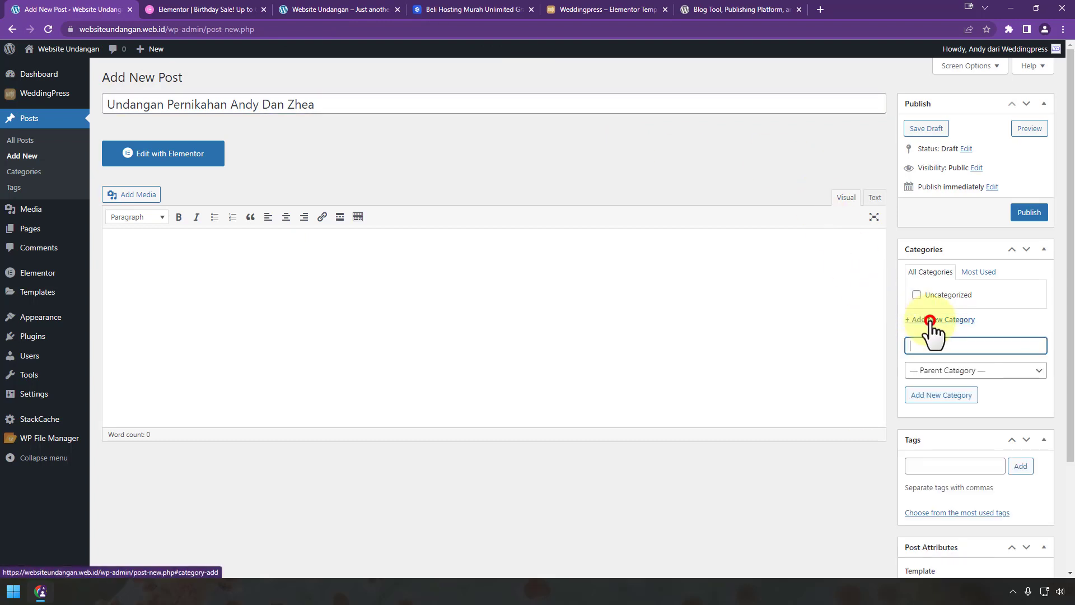
{"action": "left_click", "coordinate": [951, 343]}
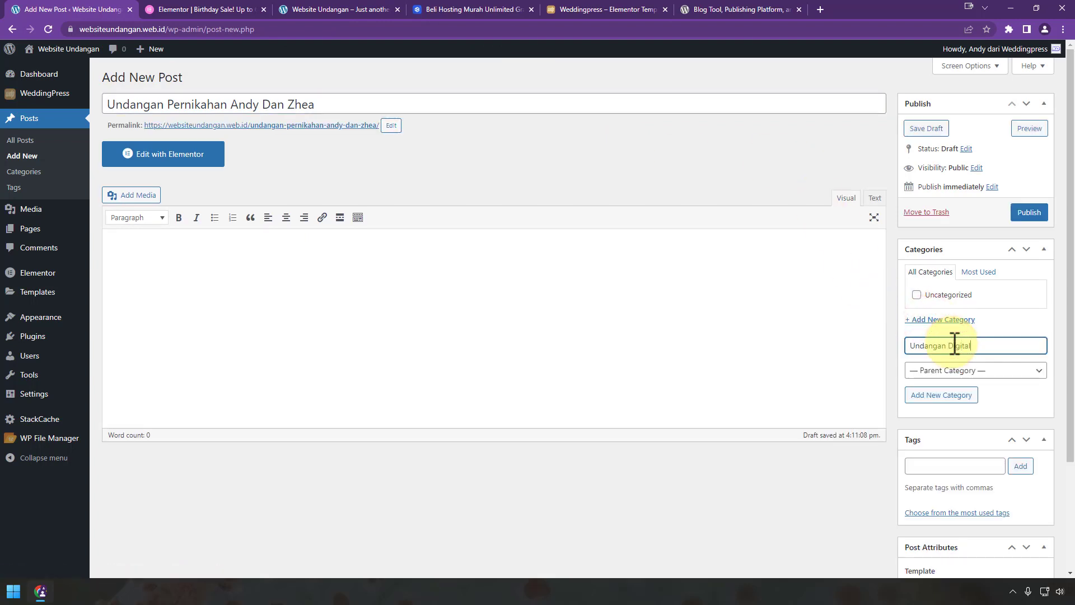
{"action": "scroll", "coordinate": [926, 427], "scroll_direction": "down", "scroll_amount": 3}
{"action": "left_click", "coordinate": [953, 450]}
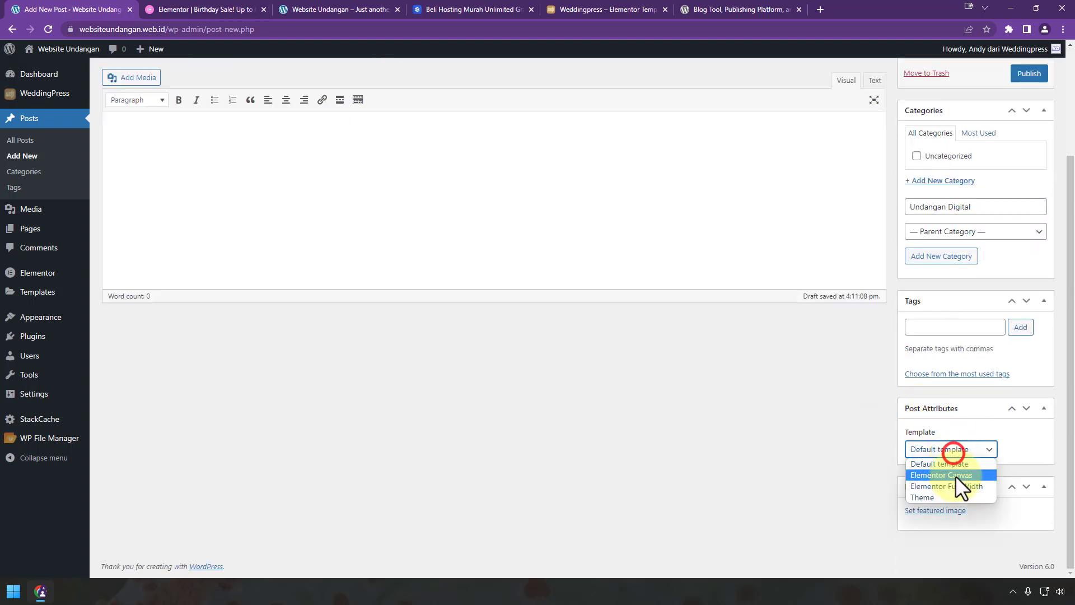
{"action": "left_click", "coordinate": [955, 475]}
{"action": "scroll", "coordinate": [679, 487], "scroll_direction": "up", "scroll_amount": 3}
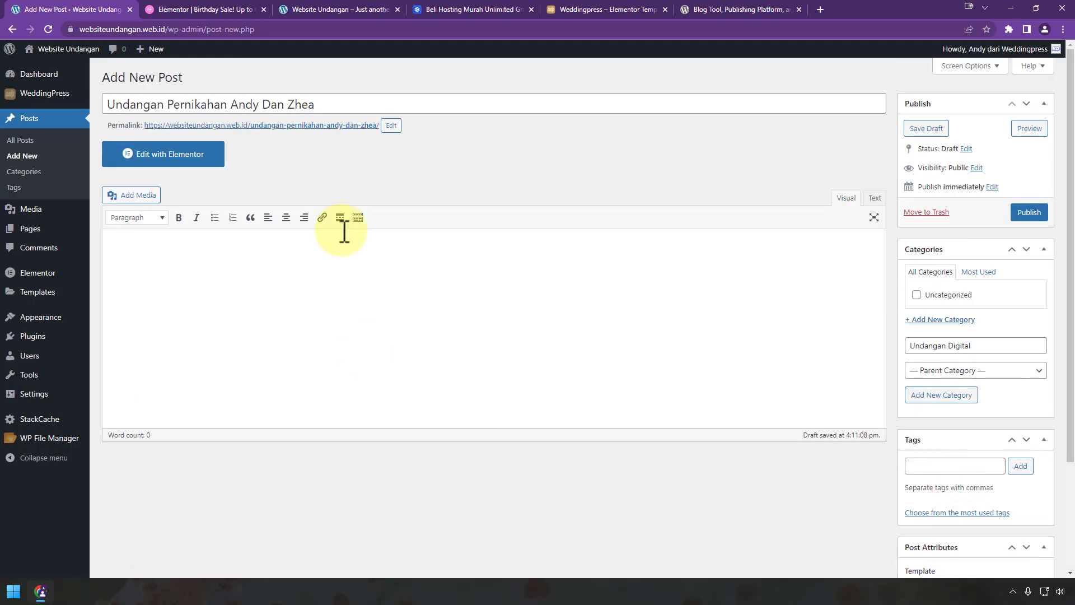
Step: Shorten the permalink slug to andyzhea, publish the post and open it in Elementor
{"action": "left_click", "coordinate": [391, 125]}
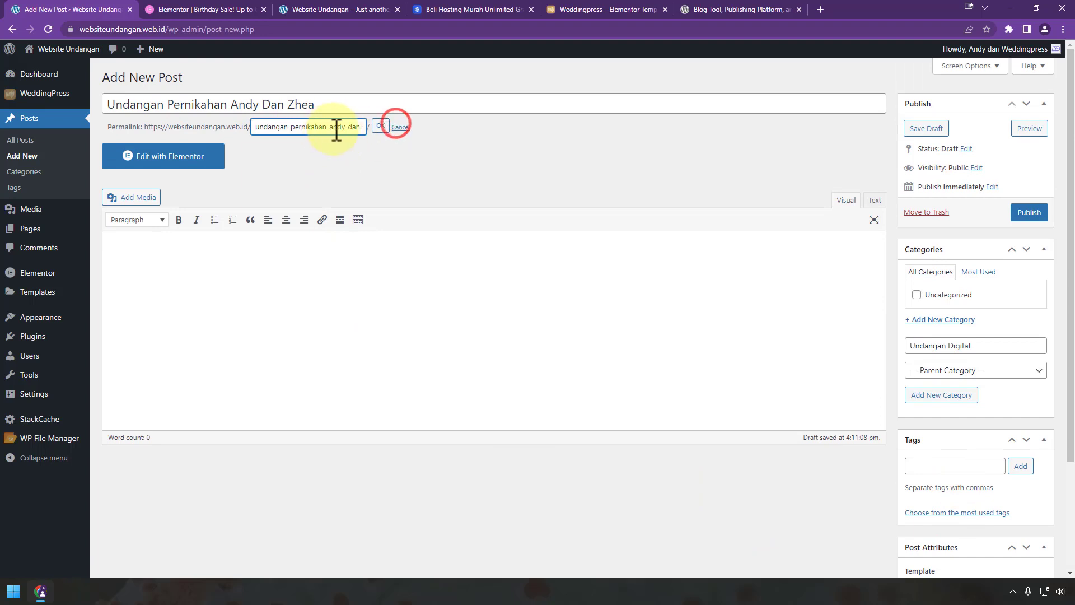
{"action": "left_click_drag", "start_coordinate": [330, 126], "coordinate": [197, 129]}
{"action": "key", "text": "BackSpace"}
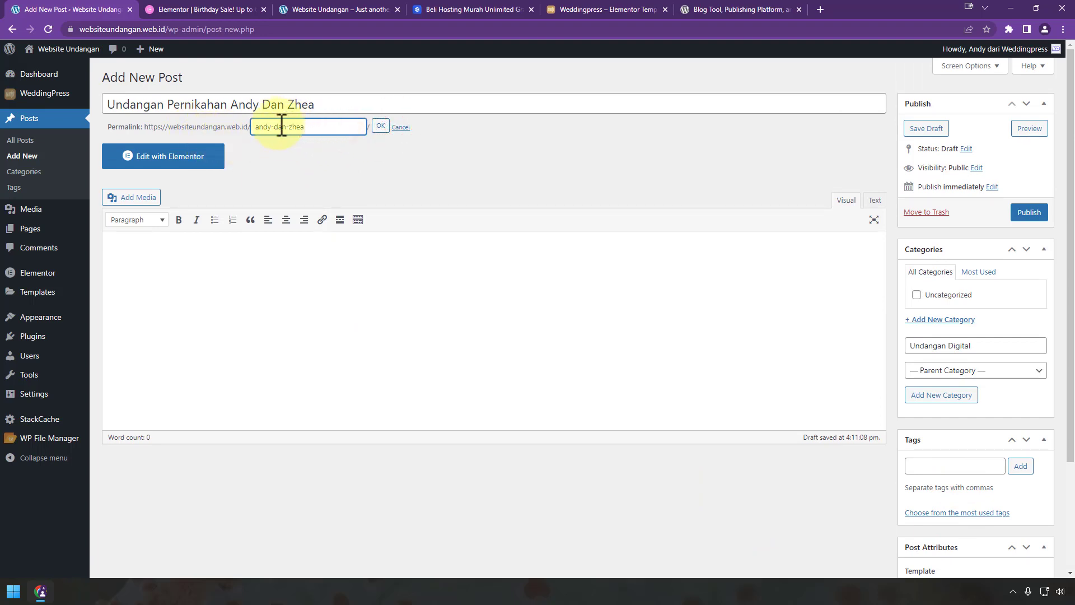
{"action": "key", "text": "BackSpace"}
{"action": "left_click", "coordinate": [380, 126]}
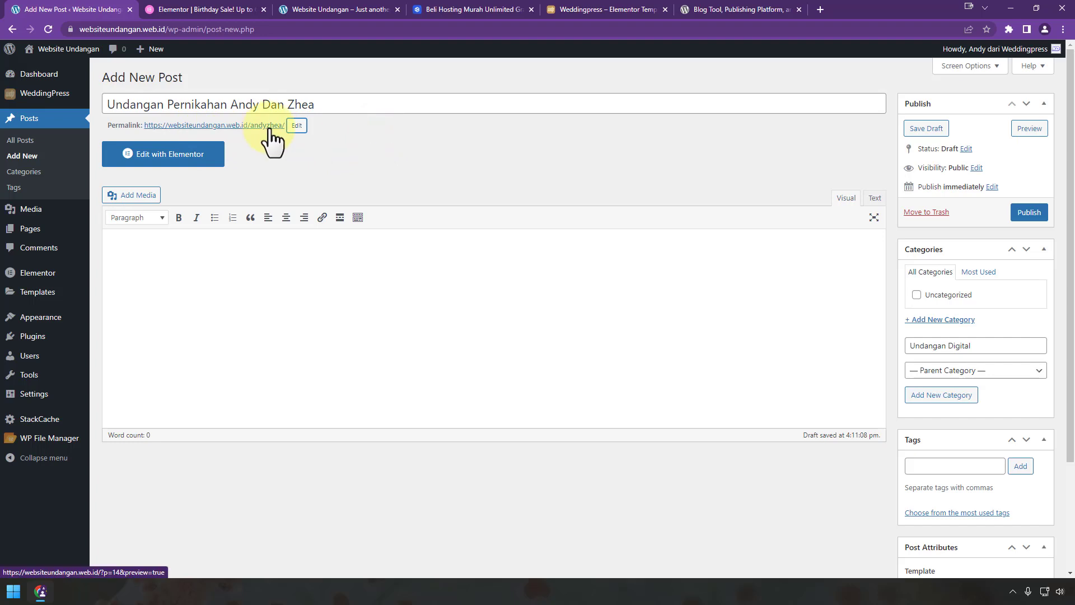
{"action": "left_click", "coordinate": [1030, 214]}
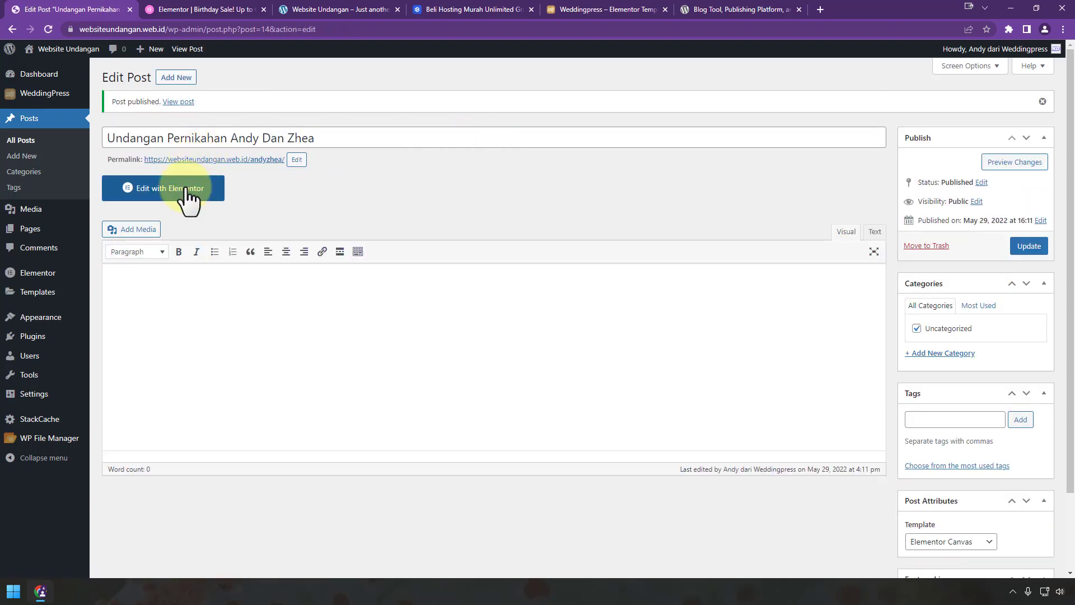
{"action": "left_click", "coordinate": [186, 188]}
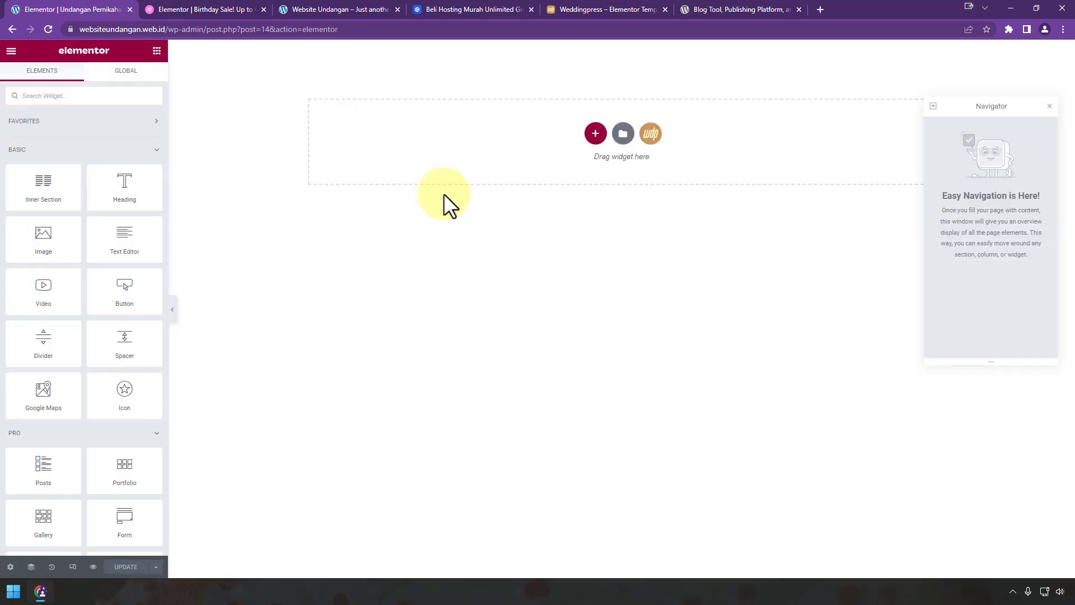
Step: Open the WeddingPress template library from the empty Elementor canvas
{"action": "left_click", "coordinate": [654, 140]}
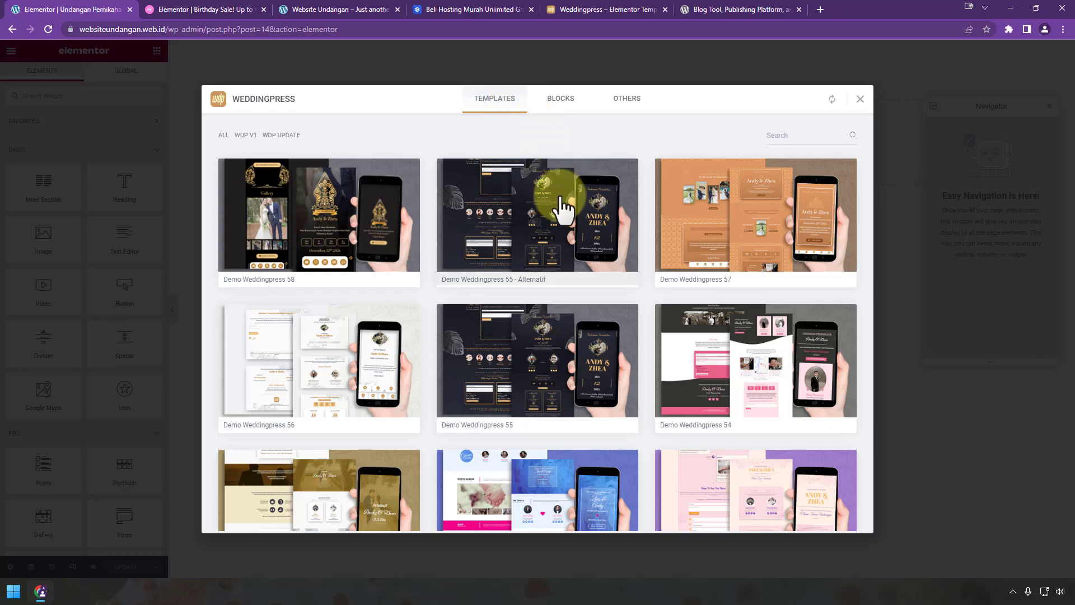
{"action": "scroll", "coordinate": [583, 319], "scroll_direction": "down", "scroll_amount": 8}
{"action": "scroll", "coordinate": [583, 319], "scroll_direction": "up", "scroll_amount": 8}
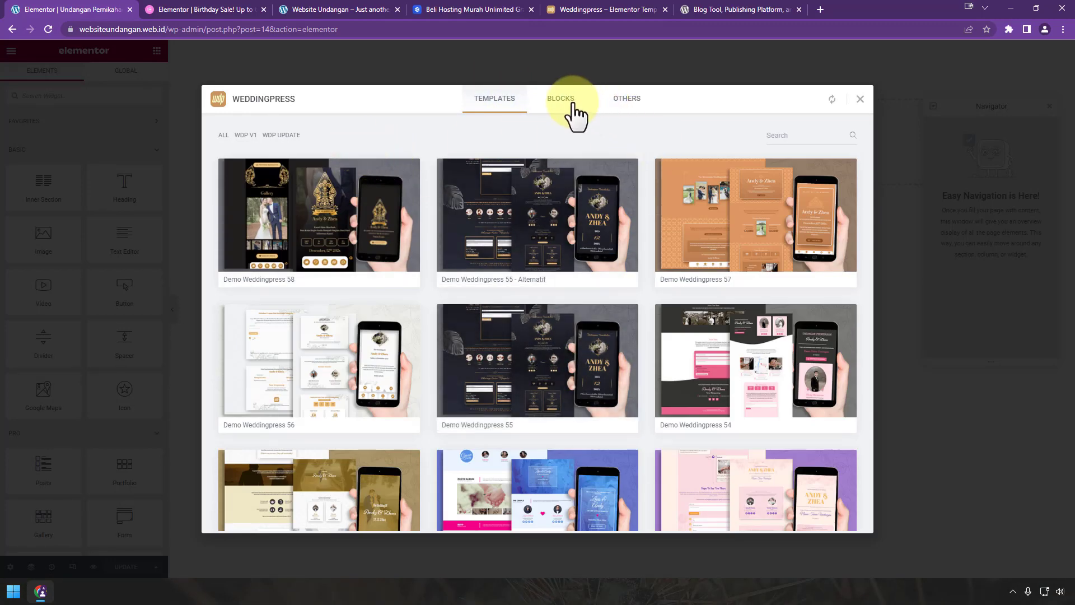
Step: Browse the Others tab's sales page, catalogue and bonus filters, then return to the wedding demos
{"action": "left_click", "coordinate": [618, 102]}
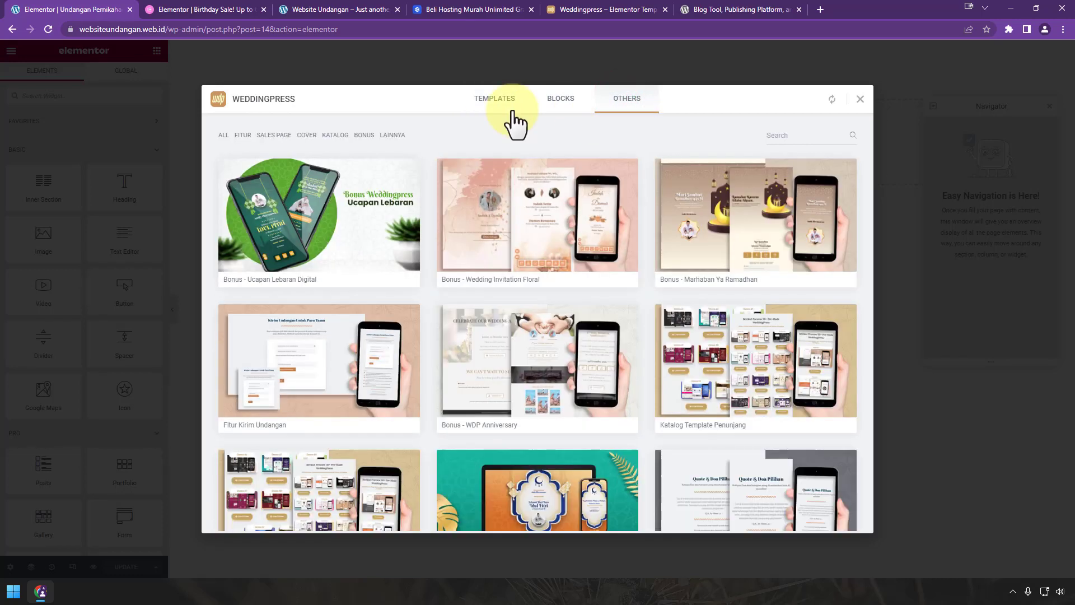
{"action": "left_click", "coordinate": [270, 136]}
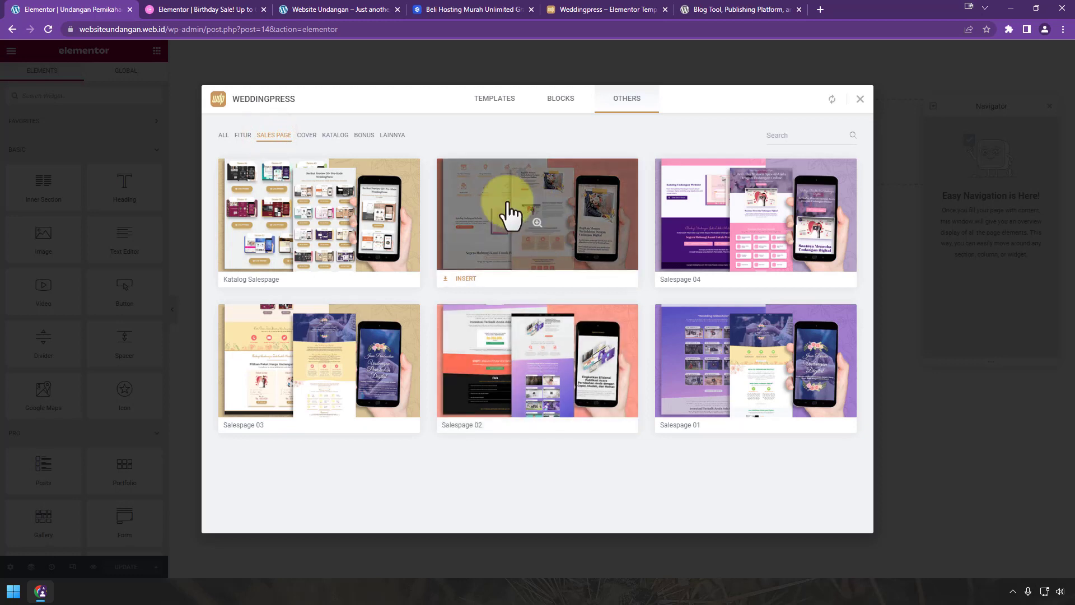
{"action": "left_click", "coordinate": [335, 135]}
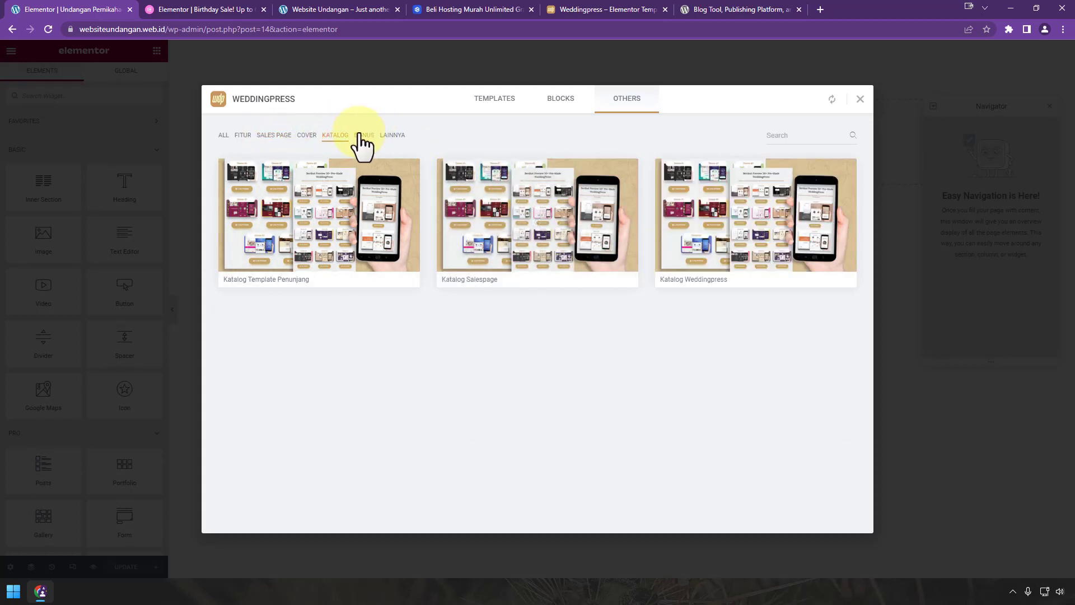
{"action": "left_click", "coordinate": [364, 136]}
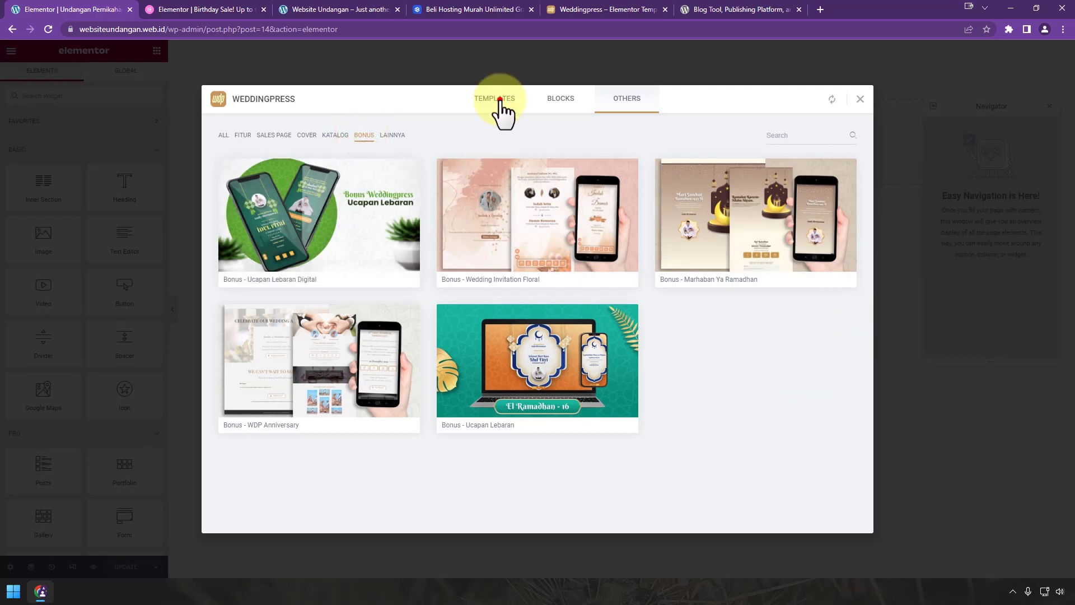
{"action": "left_click", "coordinate": [495, 100]}
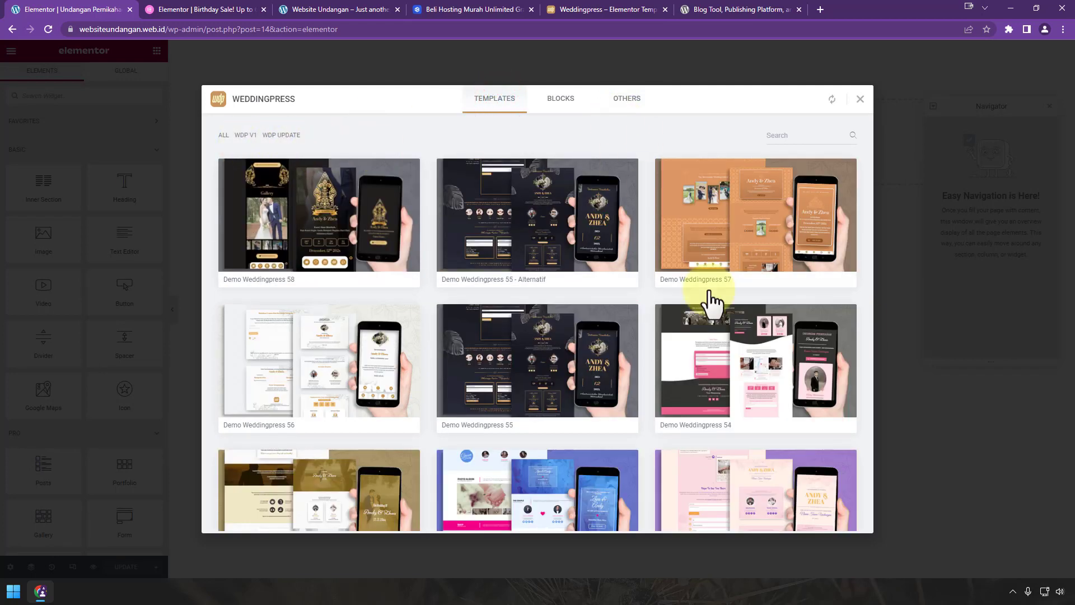
{"action": "mouse_move", "coordinate": [553, 385]}
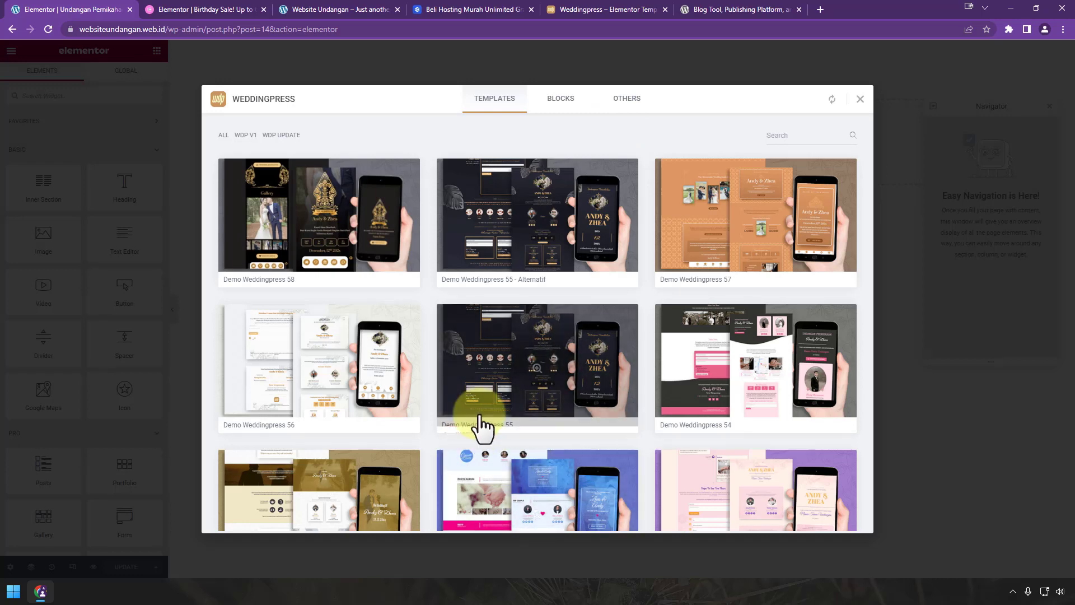
Step: Preview Demo Weddingpress 55, moving through its Wishes section and back to the Andy & Zhea cover
{"action": "left_click", "coordinate": [538, 369]}
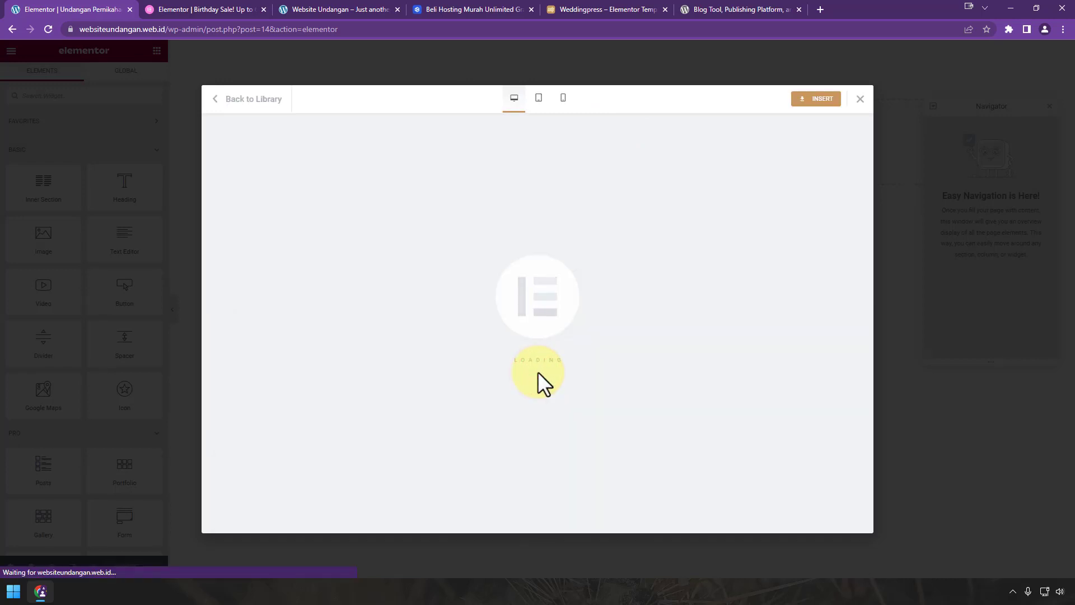
{"action": "scroll", "coordinate": [537, 371], "scroll_direction": "down", "scroll_amount": 10}
{"action": "scroll", "coordinate": [537, 371], "scroll_direction": "down", "scroll_amount": 10}
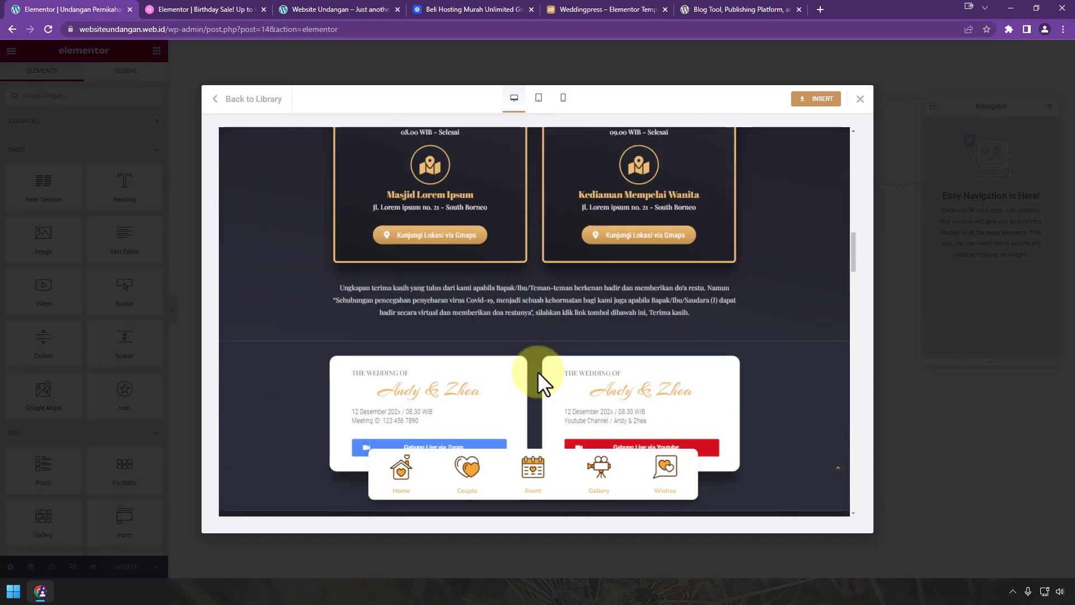
{"action": "left_click", "coordinate": [666, 475]}
{"action": "left_click", "coordinate": [541, 475]}
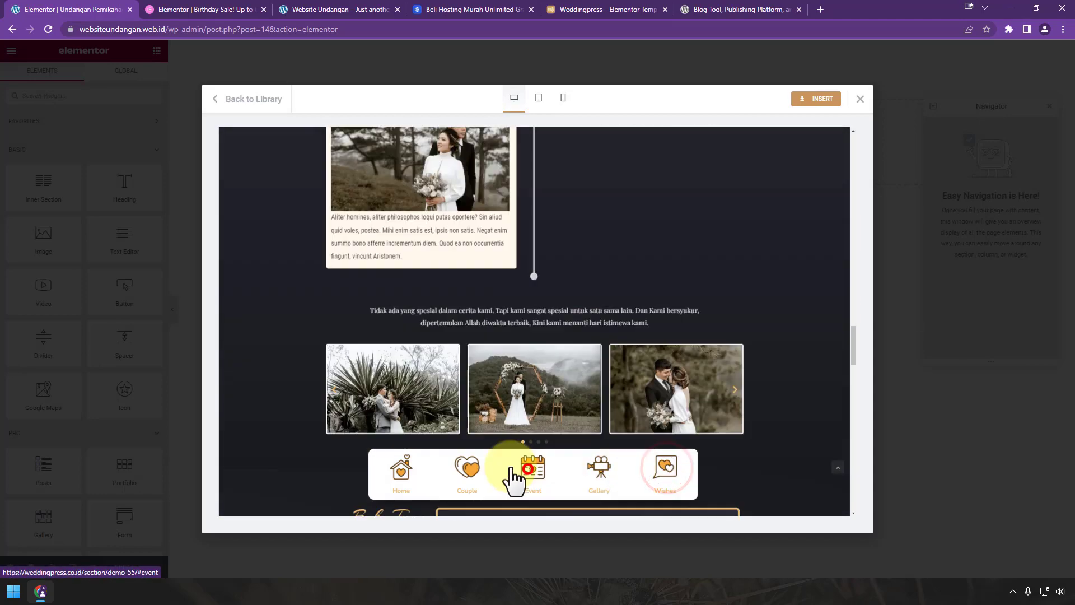
{"action": "left_click", "coordinate": [405, 473]}
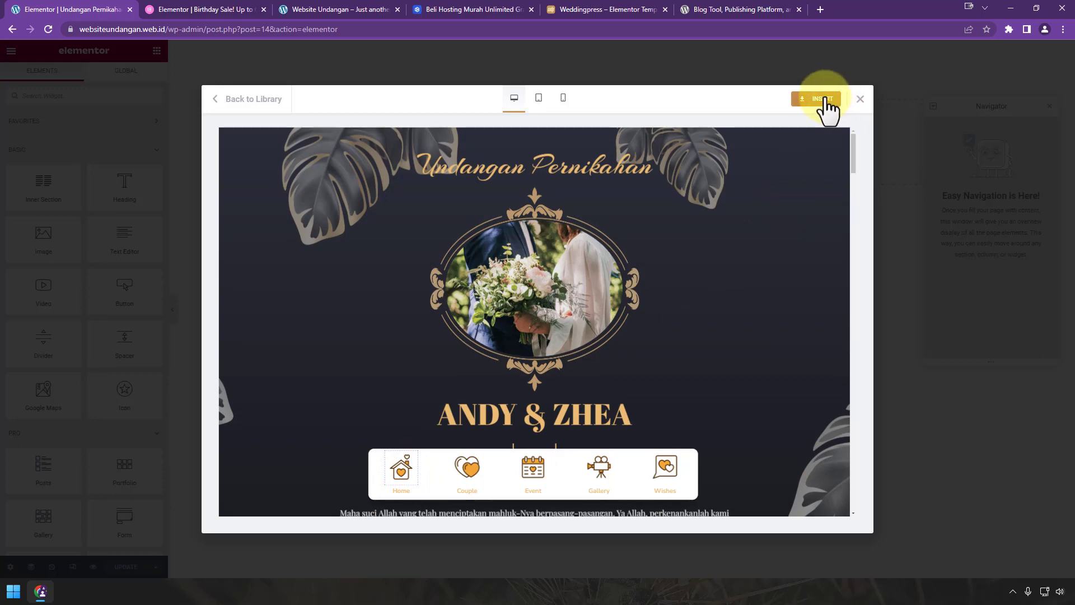
Step: Check the template at tablet and mobile widths, then return to desktop
{"action": "left_click", "coordinate": [540, 100]}
{"action": "left_click", "coordinate": [563, 98]}
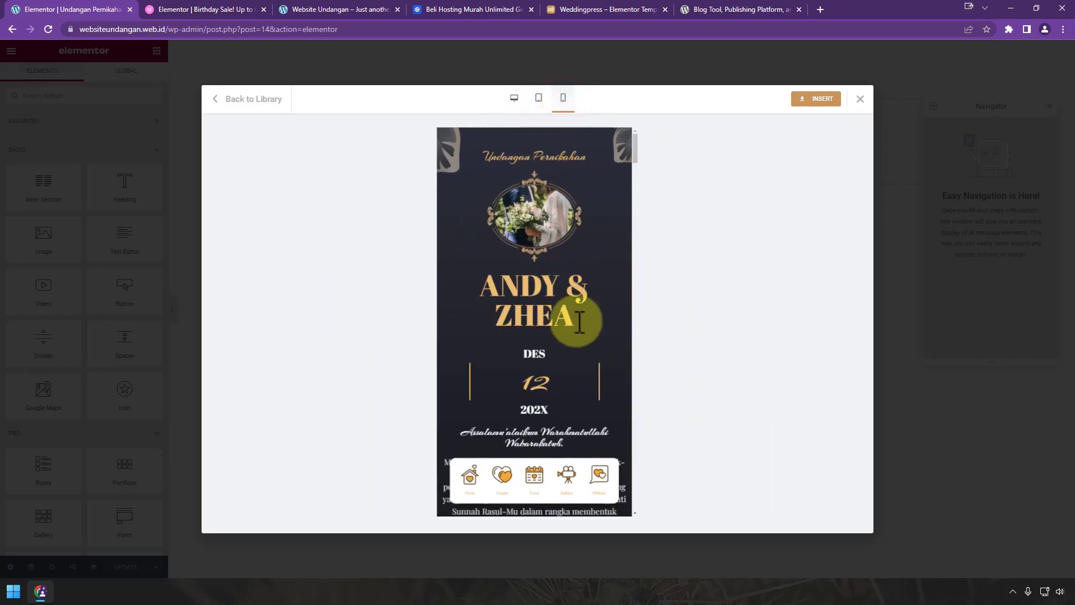
{"action": "scroll", "coordinate": [582, 314], "scroll_direction": "down", "scroll_amount": 5}
{"action": "scroll", "coordinate": [582, 315], "scroll_direction": "up", "scroll_amount": 5}
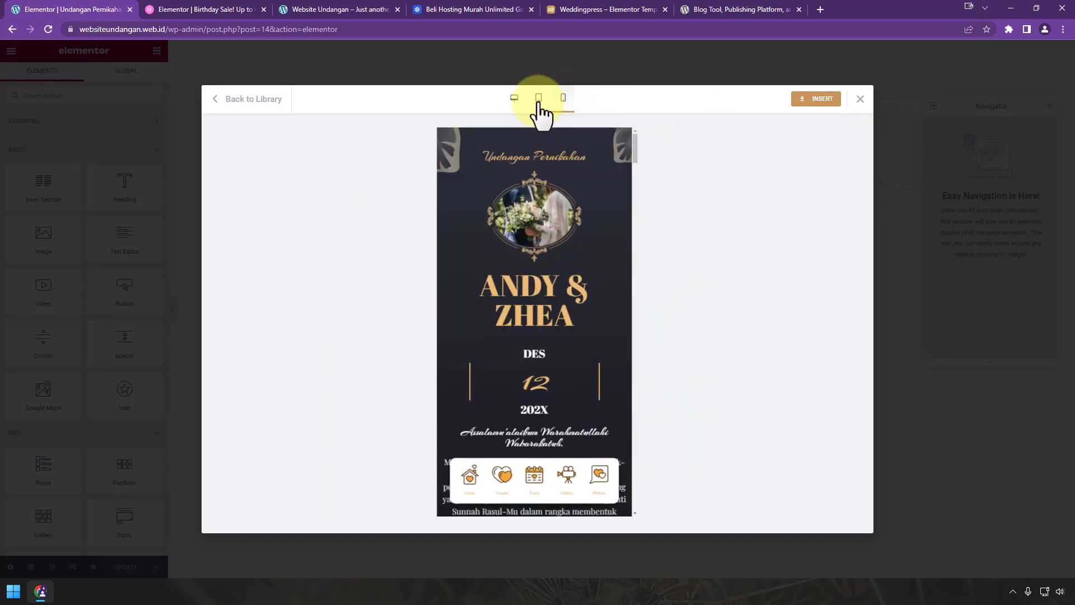
{"action": "left_click", "coordinate": [538, 100]}
{"action": "left_click", "coordinate": [514, 99]}
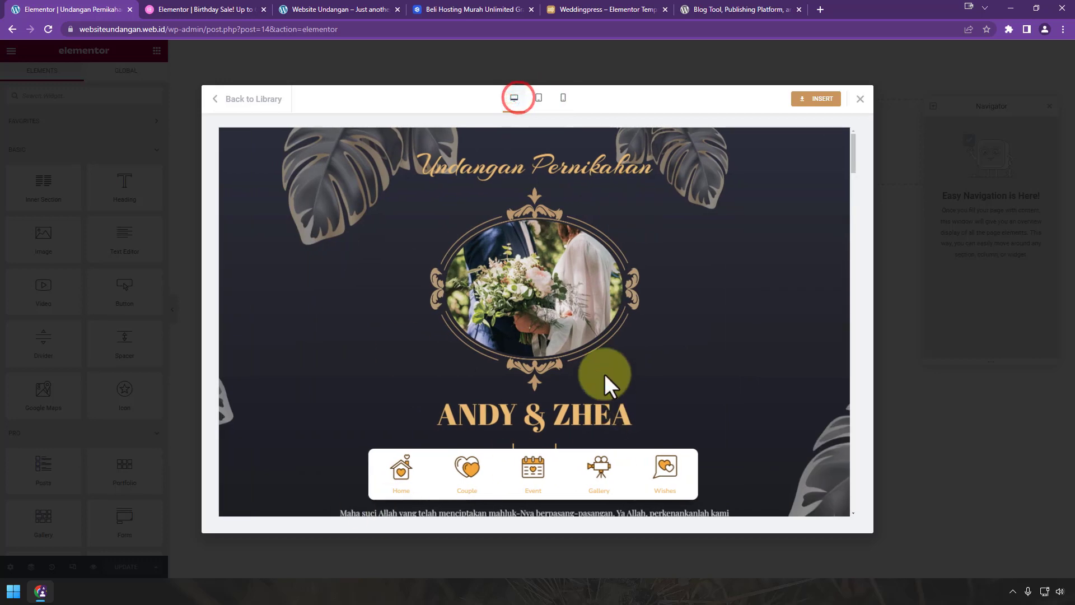
Step: Insert the Demo Weddingpress 55 template and look through its sections, ending back at HOME
{"action": "left_click", "coordinate": [829, 104]}
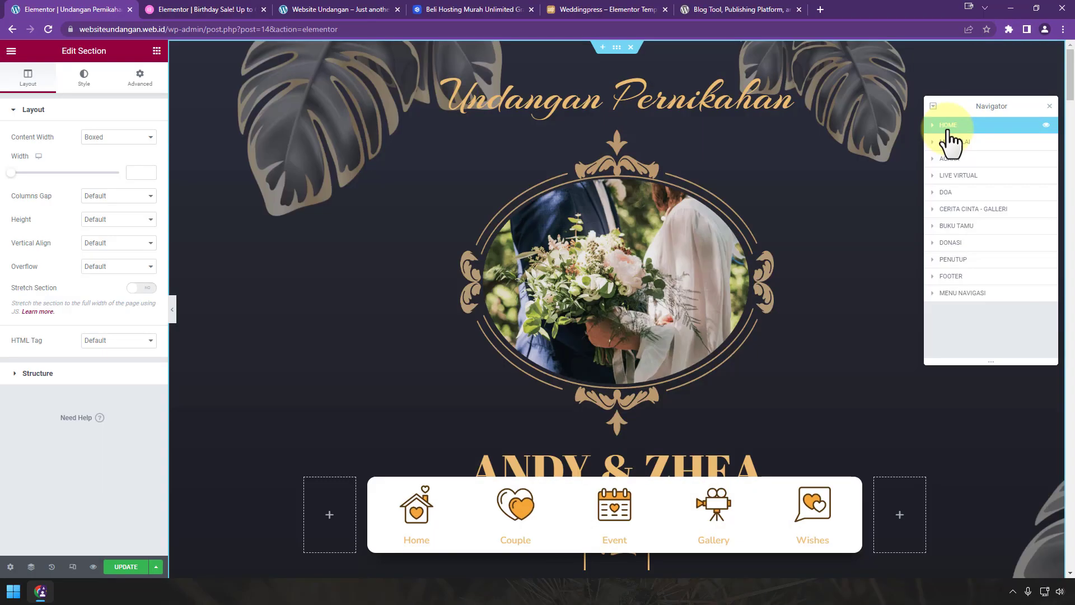
{"action": "scroll", "coordinate": [701, 280], "scroll_direction": "down", "scroll_amount": 12}
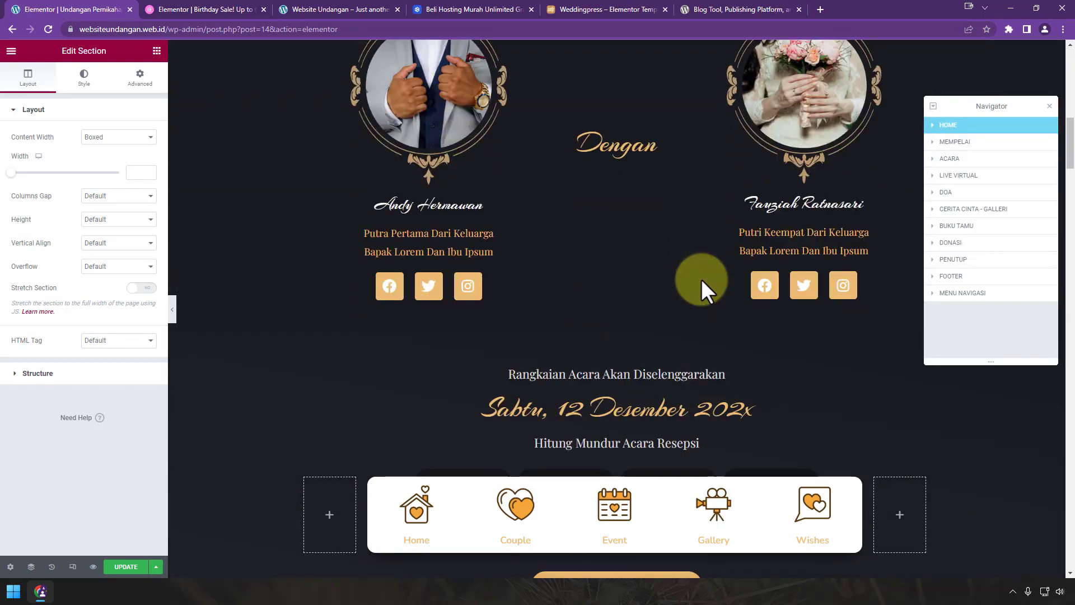
{"action": "scroll", "coordinate": [701, 279], "scroll_direction": "down", "scroll_amount": 20}
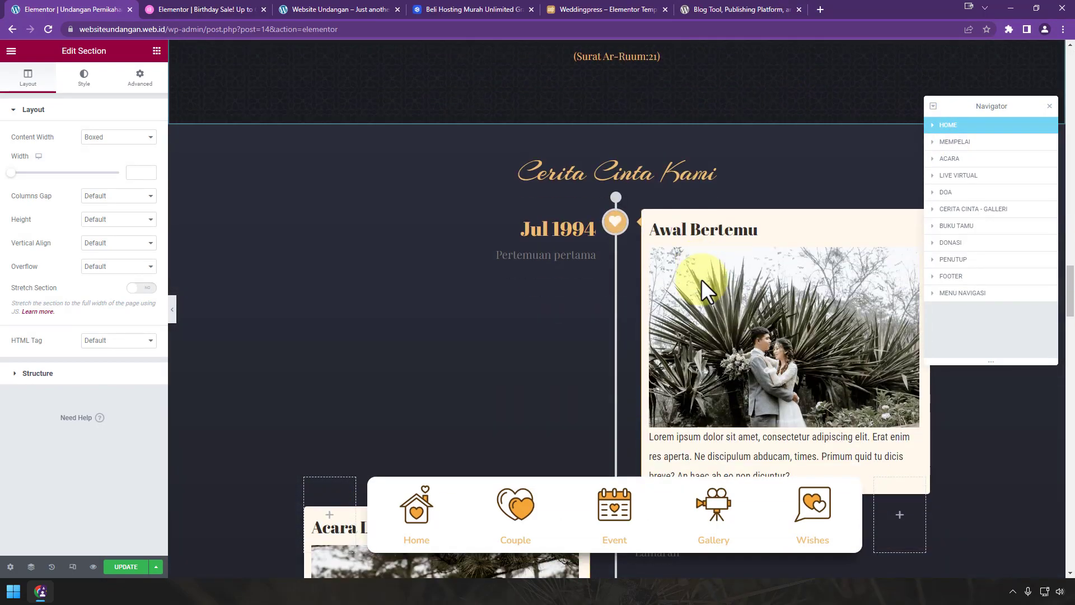
{"action": "scroll", "coordinate": [701, 278], "scroll_direction": "down", "scroll_amount": 20}
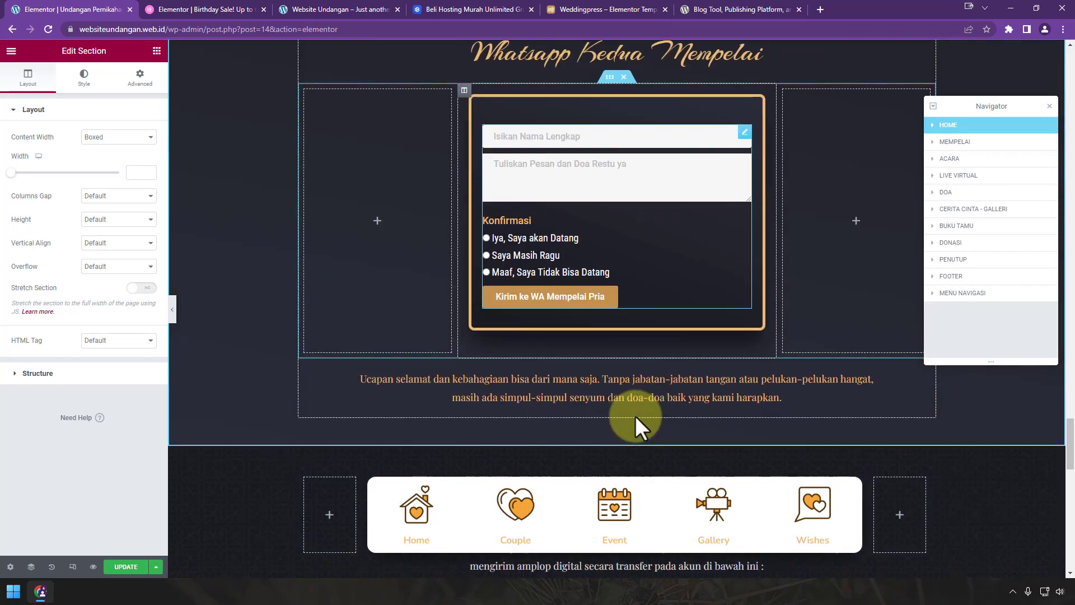
{"action": "scroll", "coordinate": [636, 417], "scroll_direction": "down", "scroll_amount": 18}
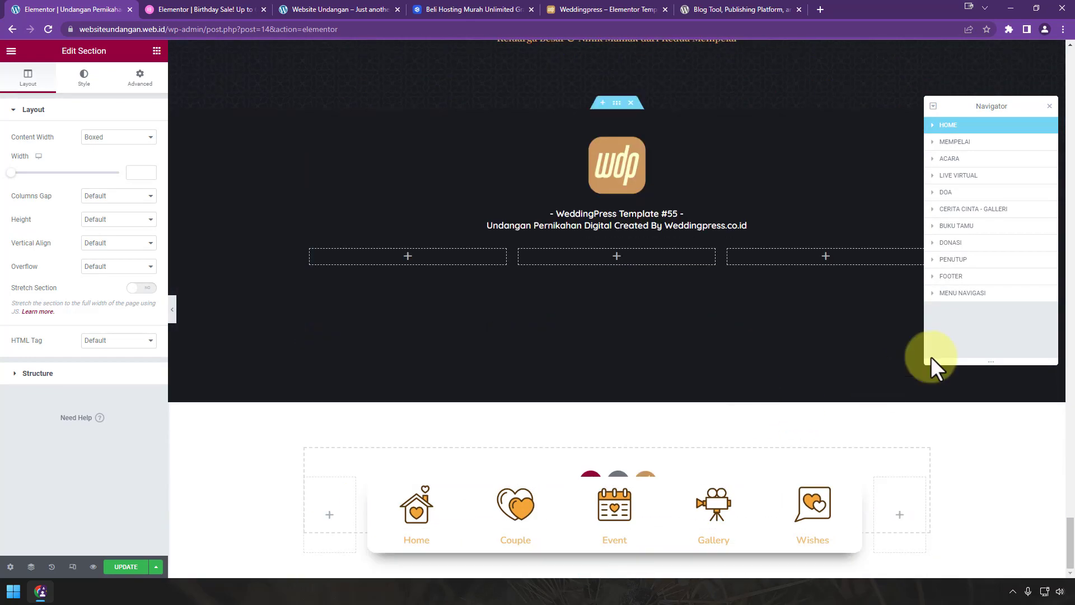
{"action": "left_click", "coordinate": [956, 131]}
{"action": "left_click", "coordinate": [951, 124]}
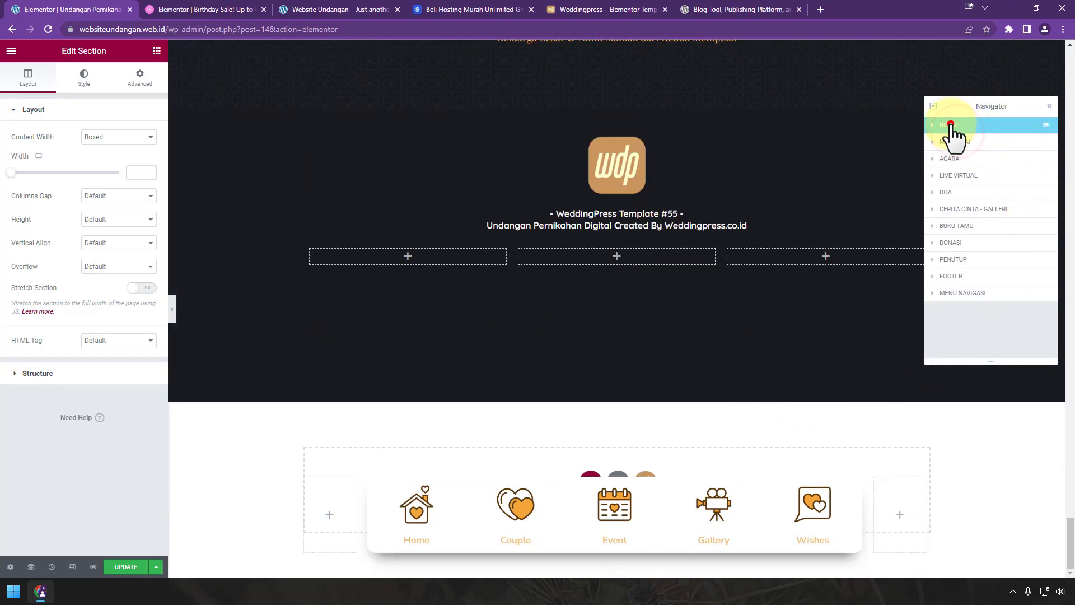
{"action": "left_click", "coordinate": [419, 507]}
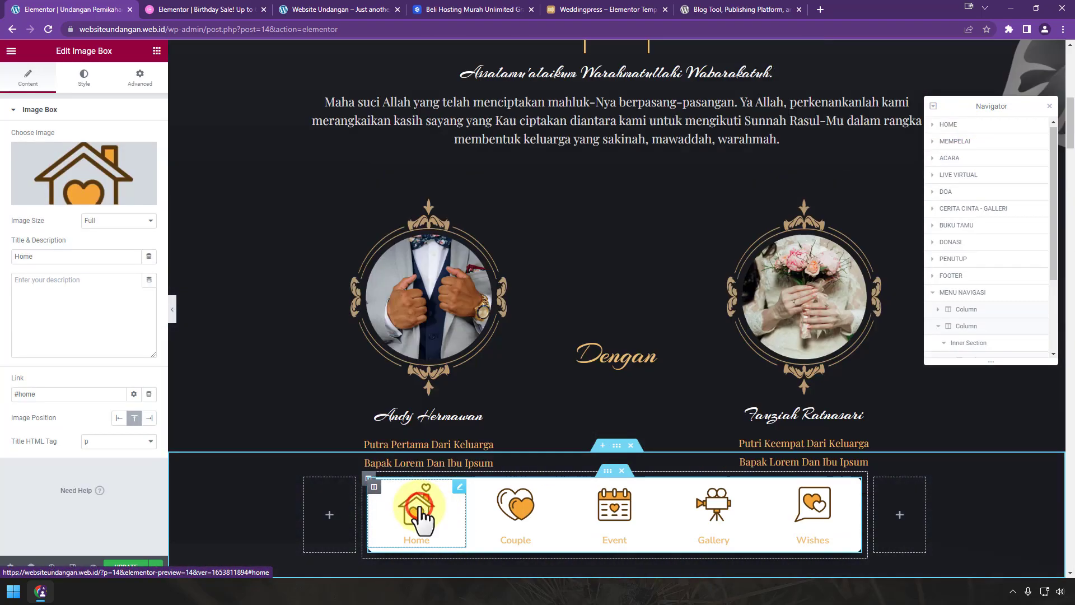
{"action": "scroll", "coordinate": [739, 312], "scroll_direction": "down", "scroll_amount": 4}
{"action": "left_click", "coordinate": [598, 242]}
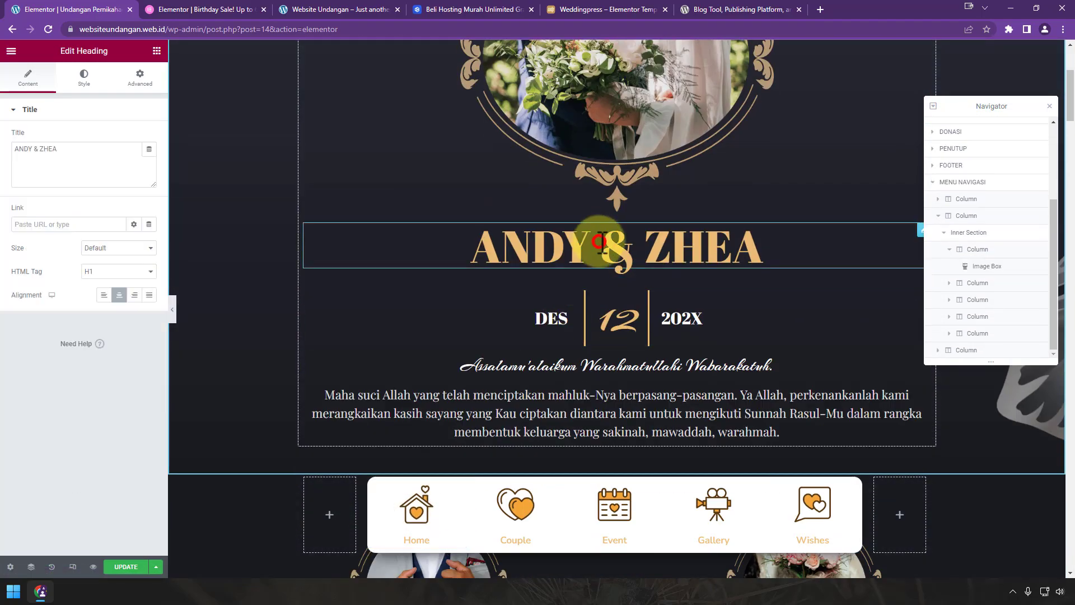
{"action": "left_click_drag", "start_coordinate": [73, 150], "coordinate": [2, 146]}
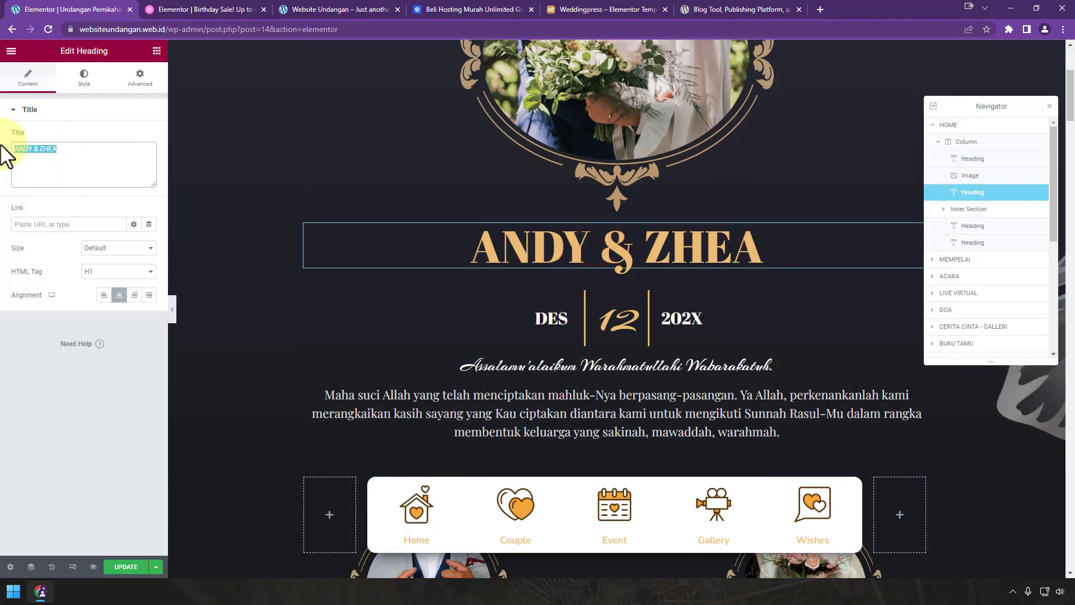
{"action": "scroll", "coordinate": [492, 280], "scroll_direction": "down", "scroll_amount": 9}
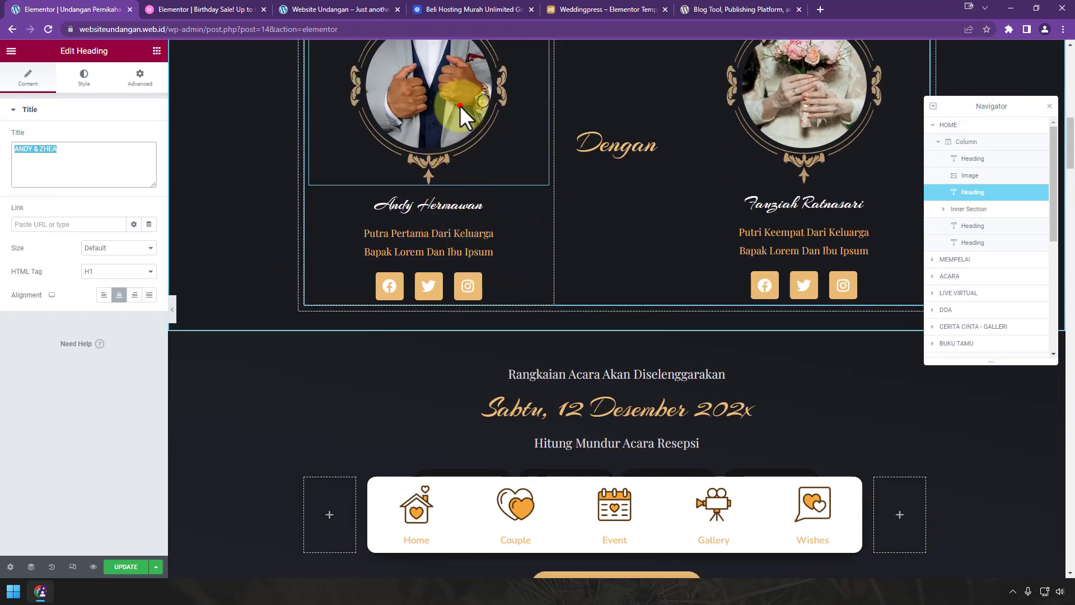
{"action": "left_click", "coordinate": [459, 105]}
{"action": "scroll", "coordinate": [562, 251], "scroll_direction": "down", "scroll_amount": 5}
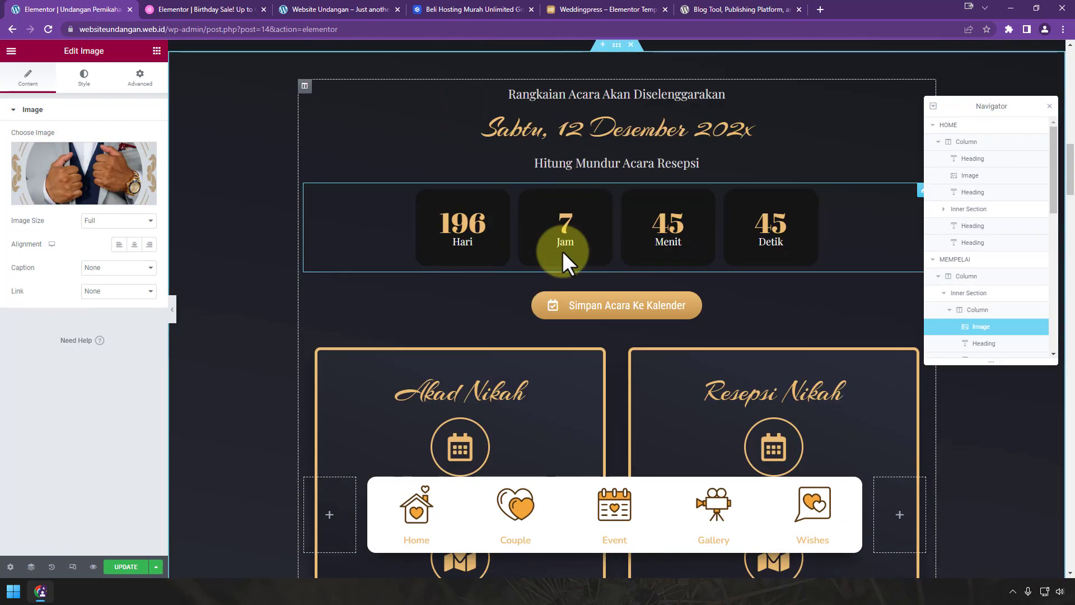
{"action": "left_click", "coordinate": [844, 219]}
{"action": "left_click", "coordinate": [72, 148]}
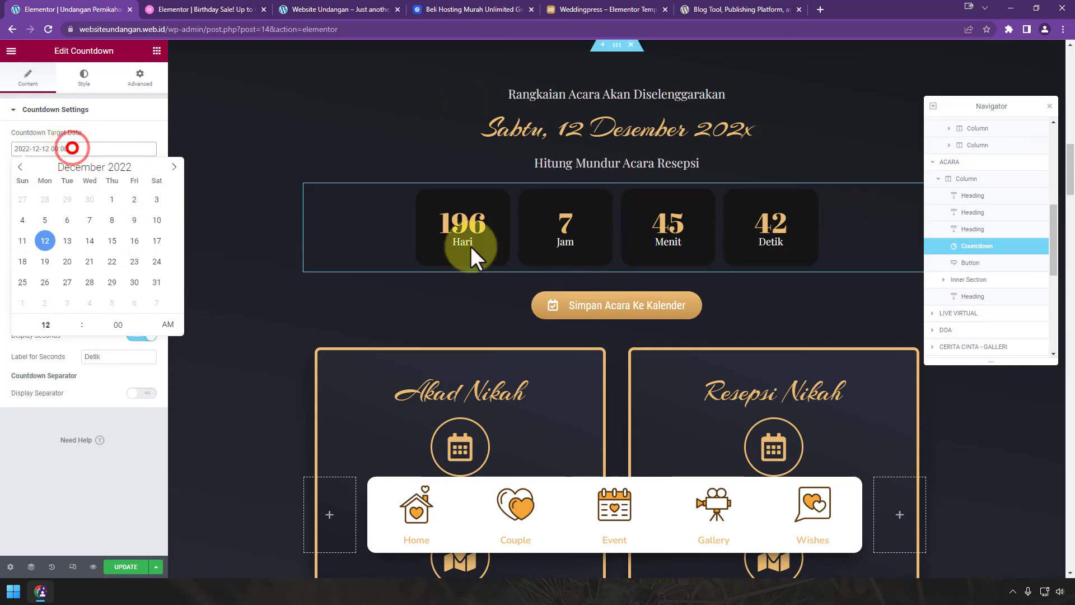
{"action": "scroll", "coordinate": [686, 299], "scroll_direction": "down", "scroll_amount": 5}
{"action": "scroll", "coordinate": [687, 299], "scroll_direction": "up", "scroll_amount": 4}
{"action": "left_click", "coordinate": [721, 250]}
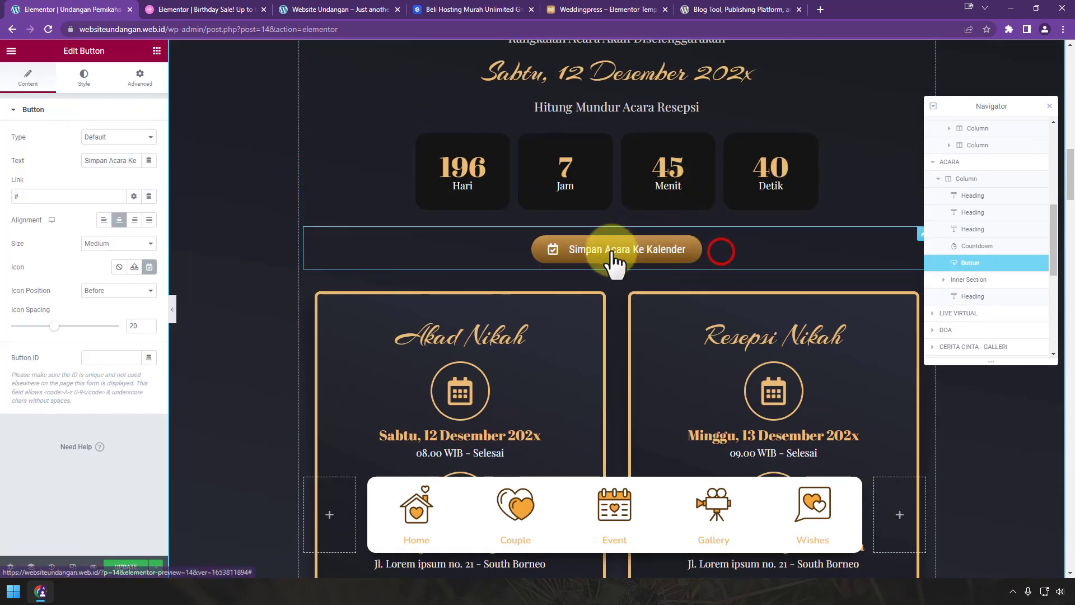
{"action": "scroll", "coordinate": [703, 320], "scroll_direction": "down", "scroll_amount": 15}
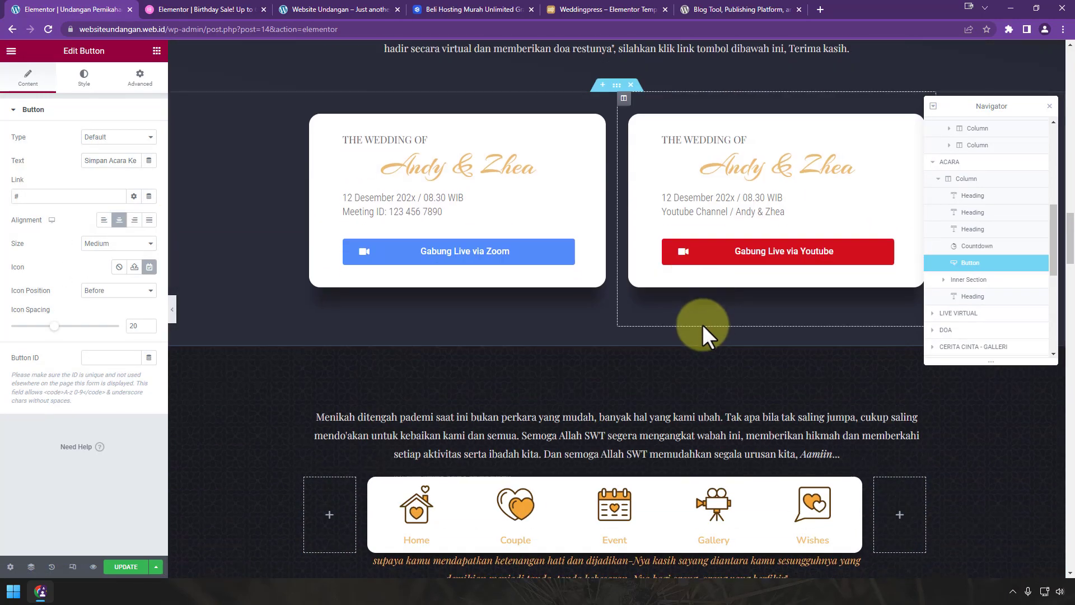
{"action": "scroll", "coordinate": [702, 325], "scroll_direction": "down", "scroll_amount": 15}
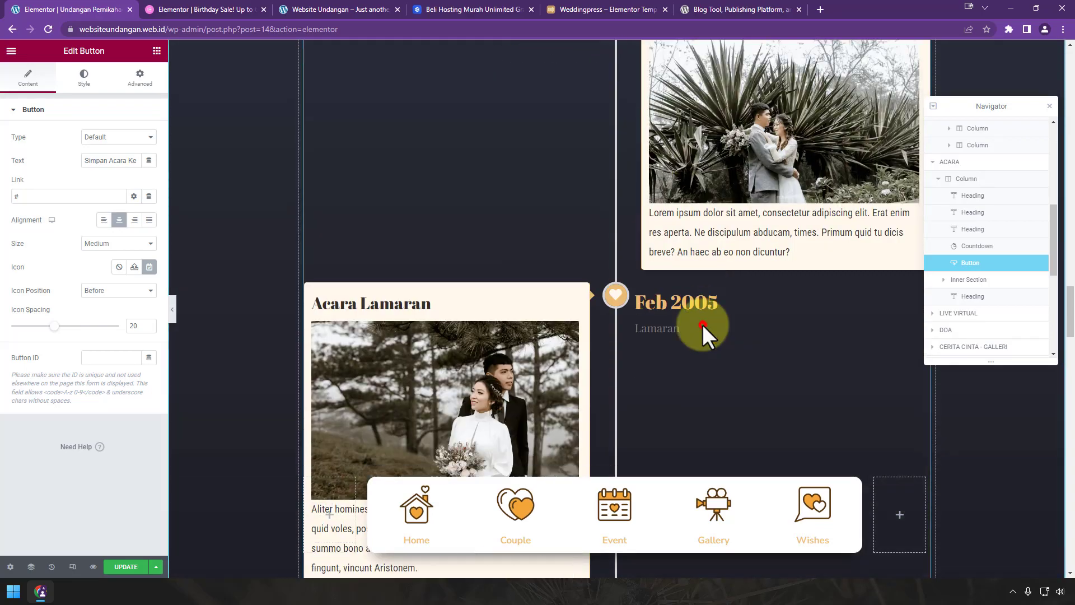
{"action": "left_click", "coordinate": [702, 324]}
{"action": "scroll", "coordinate": [586, 313], "scroll_direction": "down", "scroll_amount": 9}
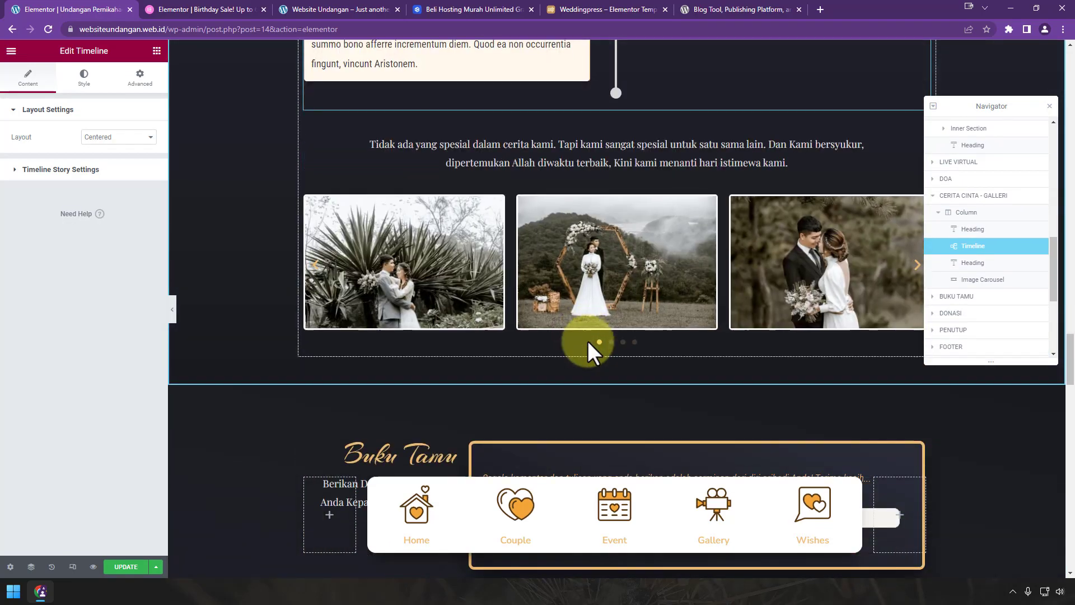
{"action": "scroll", "coordinate": [598, 312], "scroll_direction": "down", "scroll_amount": 5}
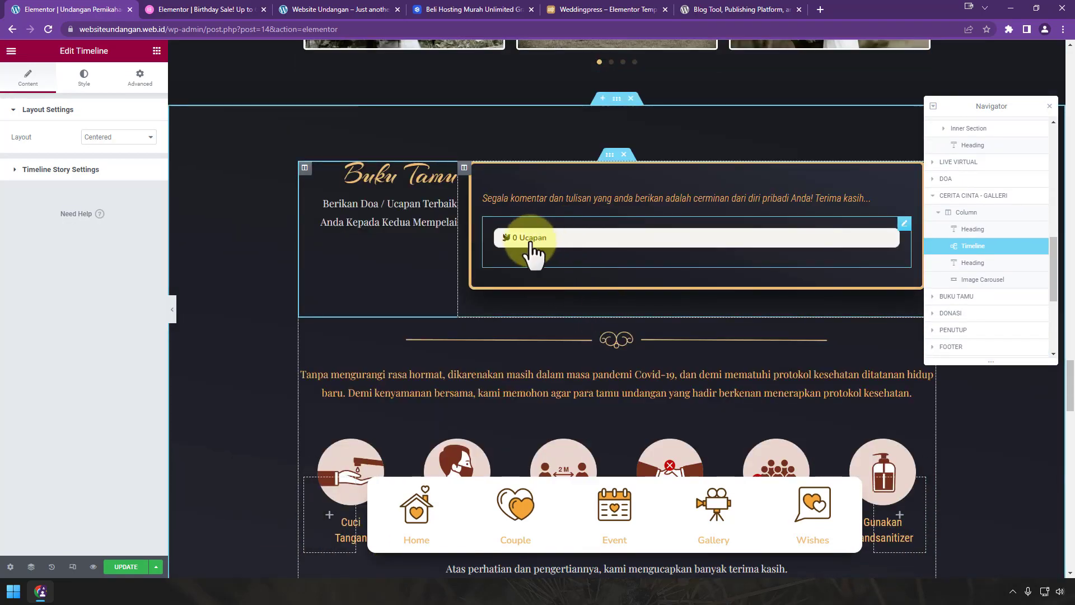
{"action": "left_click", "coordinate": [529, 245]}
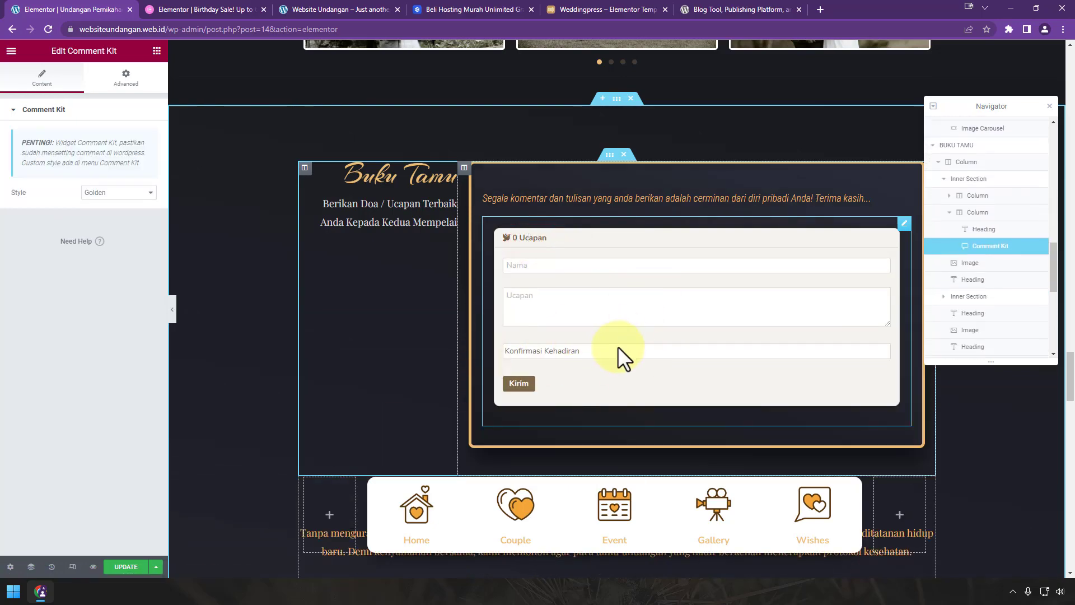
{"action": "left_click", "coordinate": [543, 243]}
{"action": "scroll", "coordinate": [544, 243], "scroll_direction": "down", "scroll_amount": 5}
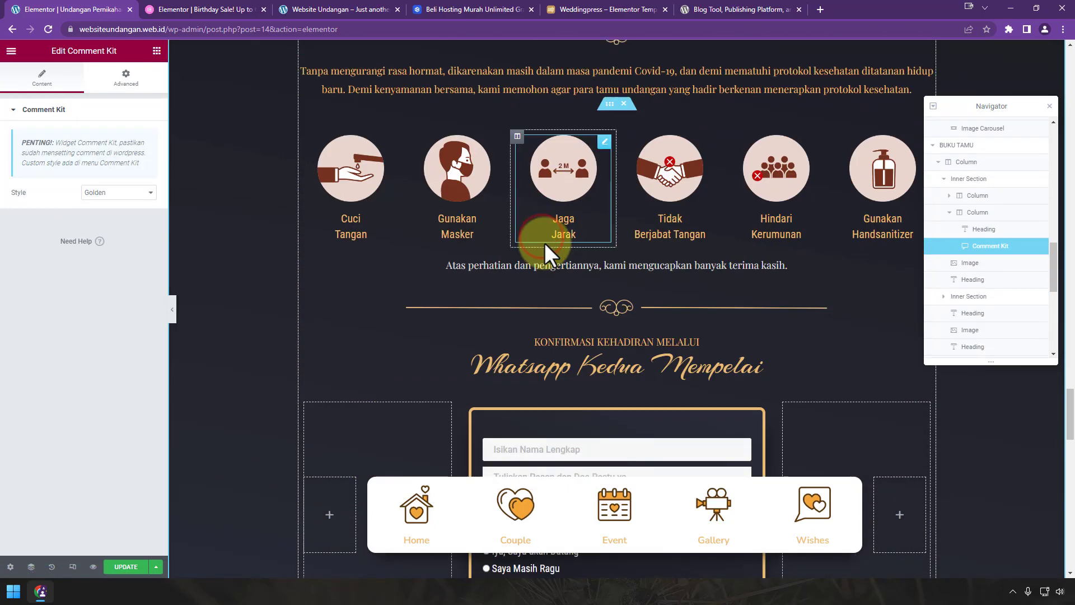
{"action": "scroll", "coordinate": [544, 243], "scroll_direction": "down", "scroll_amount": 6}
{"action": "scroll", "coordinate": [576, 264], "scroll_direction": "up", "scroll_amount": 1}
{"action": "left_click", "coordinate": [631, 304]}
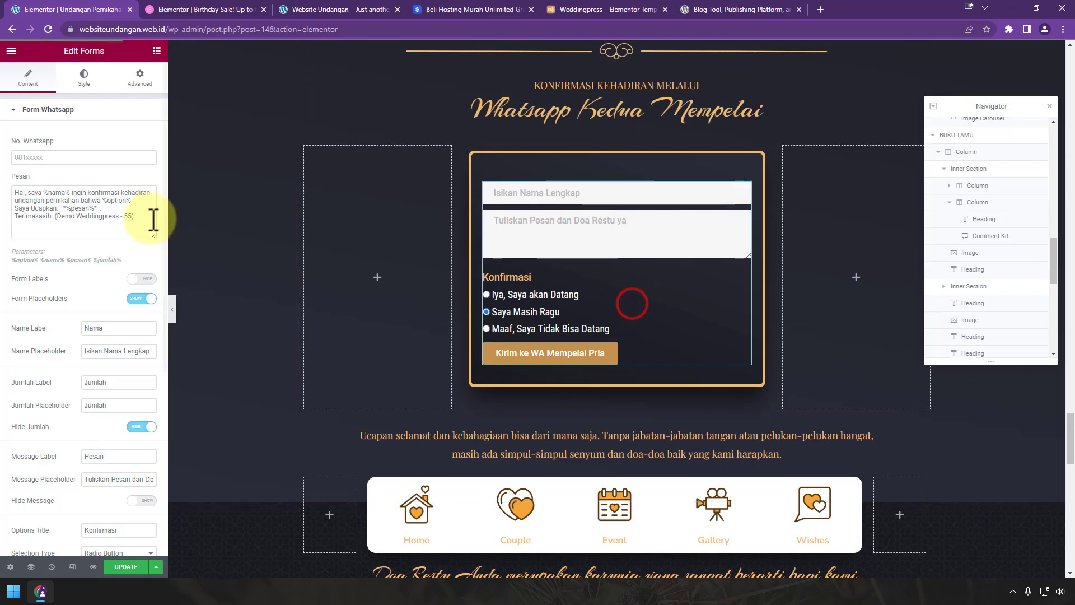
{"action": "scroll", "coordinate": [697, 311], "scroll_direction": "down", "scroll_amount": 10}
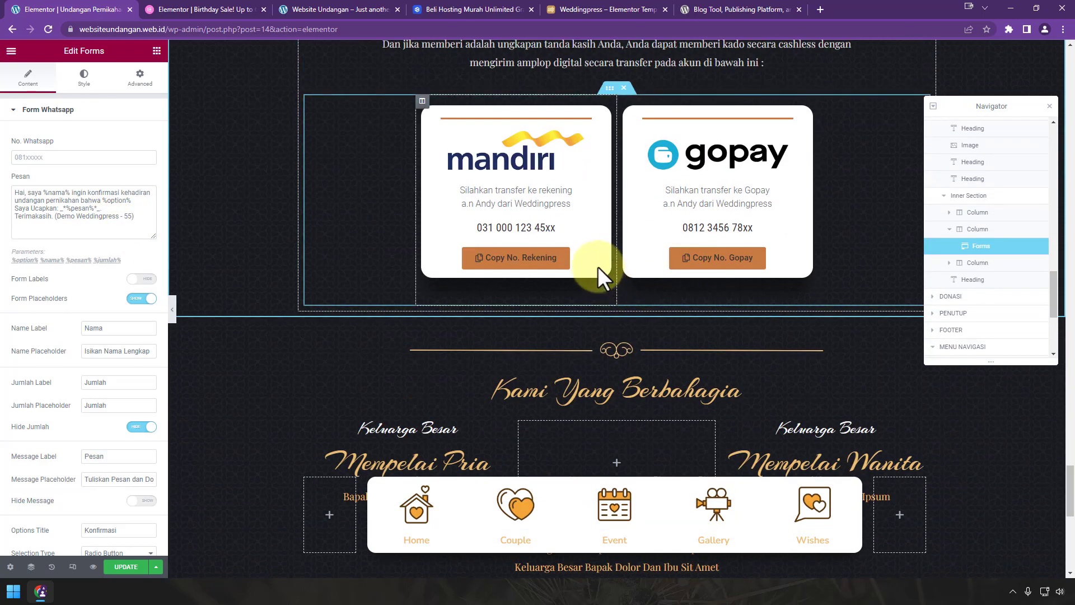
{"action": "left_click", "coordinate": [528, 259]}
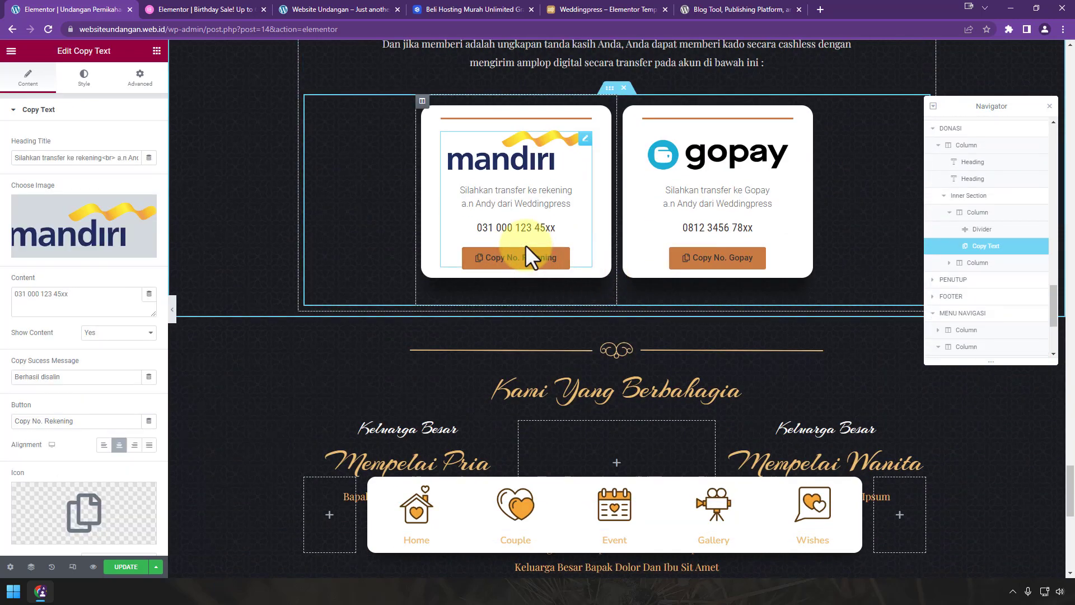
{"action": "scroll", "coordinate": [554, 280], "scroll_direction": "down", "scroll_amount": 10}
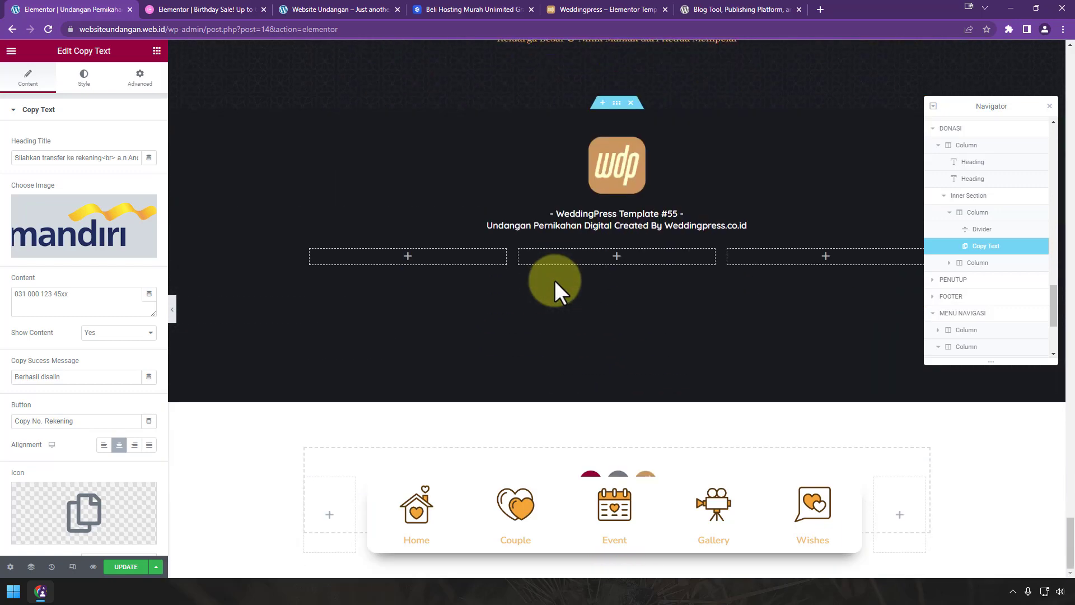
{"action": "scroll", "coordinate": [554, 280], "scroll_direction": "up", "scroll_amount": 4}
Step: Collapse the basic, pro and general widget categories and widen the panel to three columns
{"action": "left_click", "coordinate": [157, 51]}
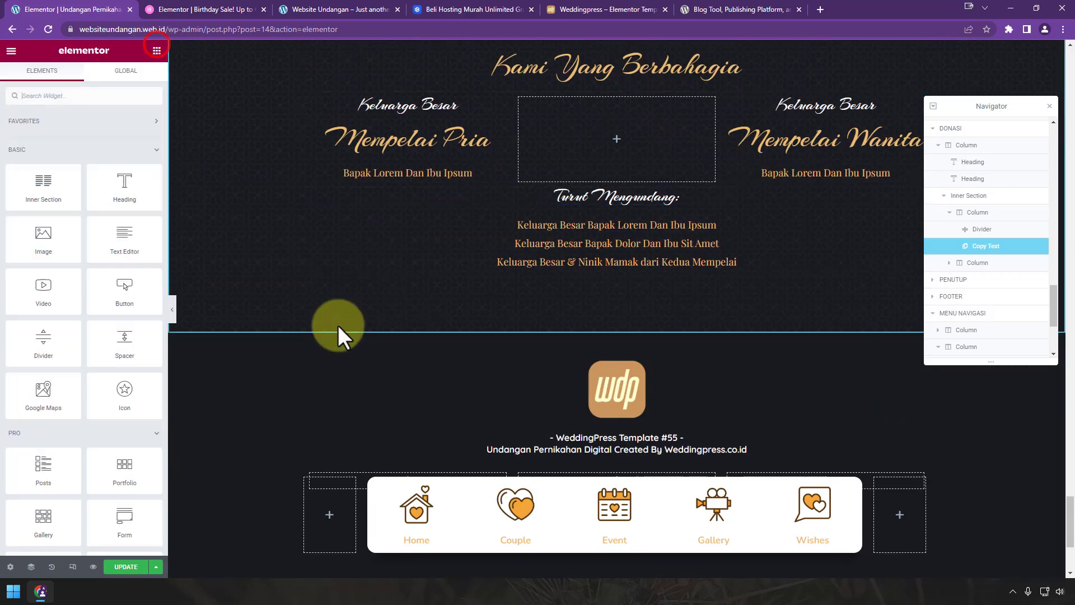
{"action": "left_click", "coordinate": [107, 149]}
{"action": "left_click", "coordinate": [106, 178]}
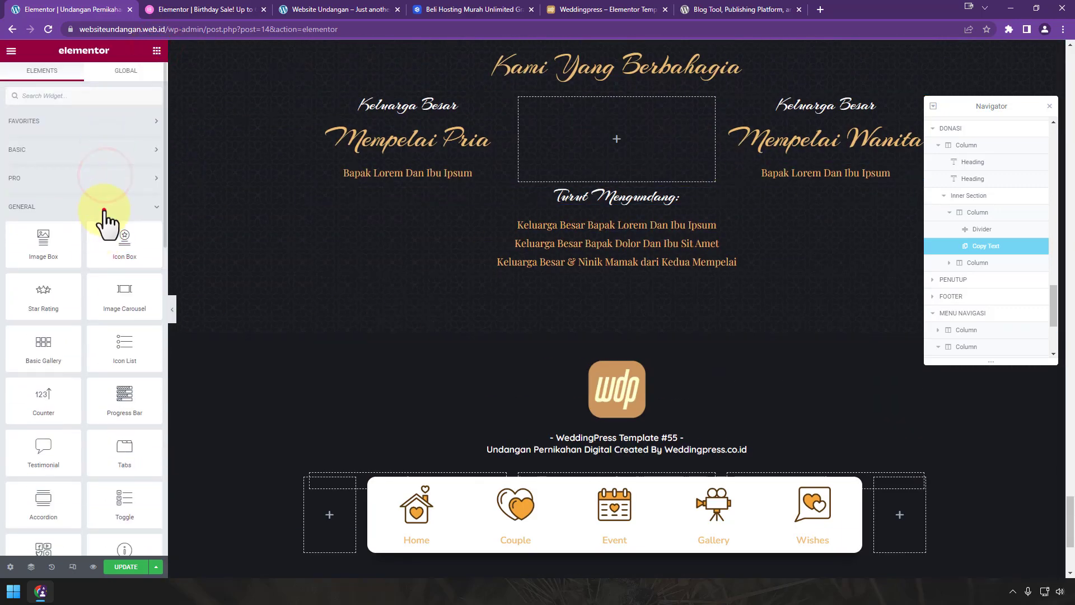
{"action": "left_click", "coordinate": [104, 210]}
{"action": "left_click_drag", "start_coordinate": [165, 302], "coordinate": [257, 304]}
{"action": "scroll", "coordinate": [197, 336], "scroll_direction": "down", "scroll_amount": 2}
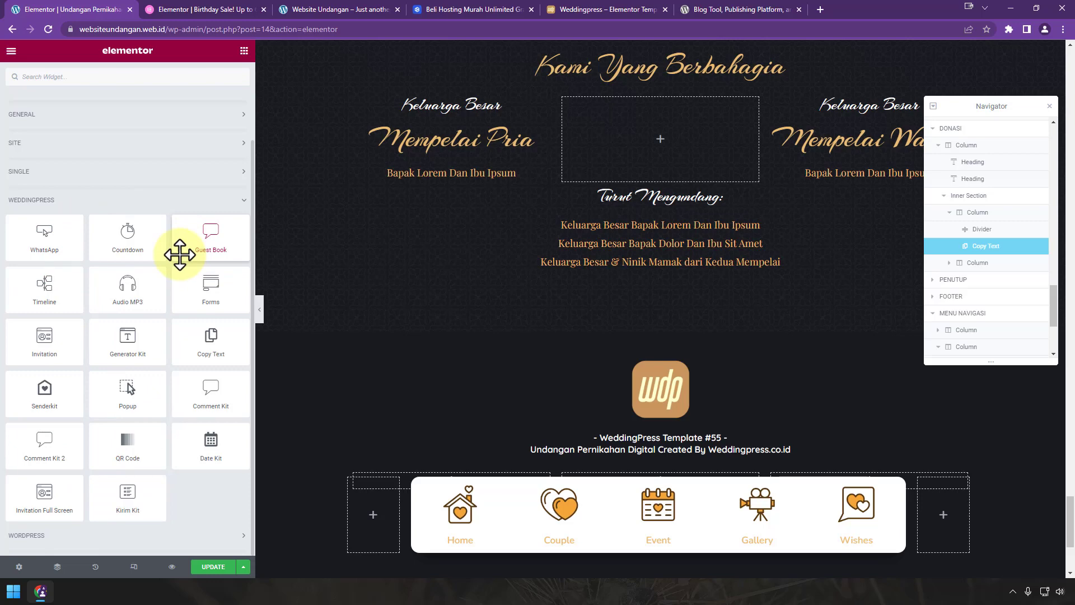
Step: Save the invitation, exit to the dashboard, and open the post's live page in a new window
{"action": "left_click", "coordinate": [212, 567]}
{"action": "left_click", "coordinate": [14, 54]}
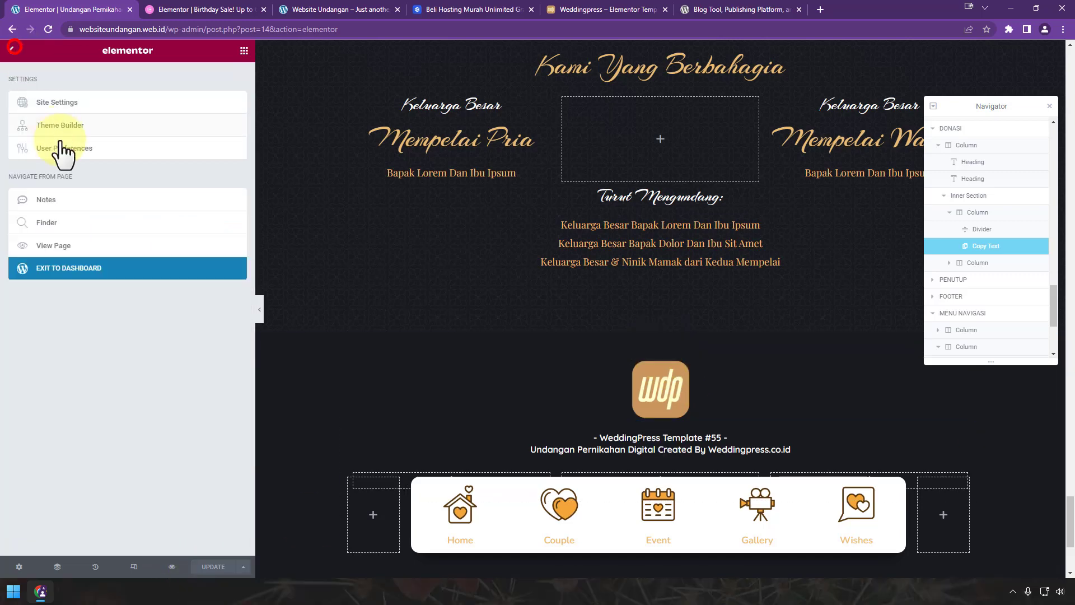
{"action": "left_click", "coordinate": [92, 269]}
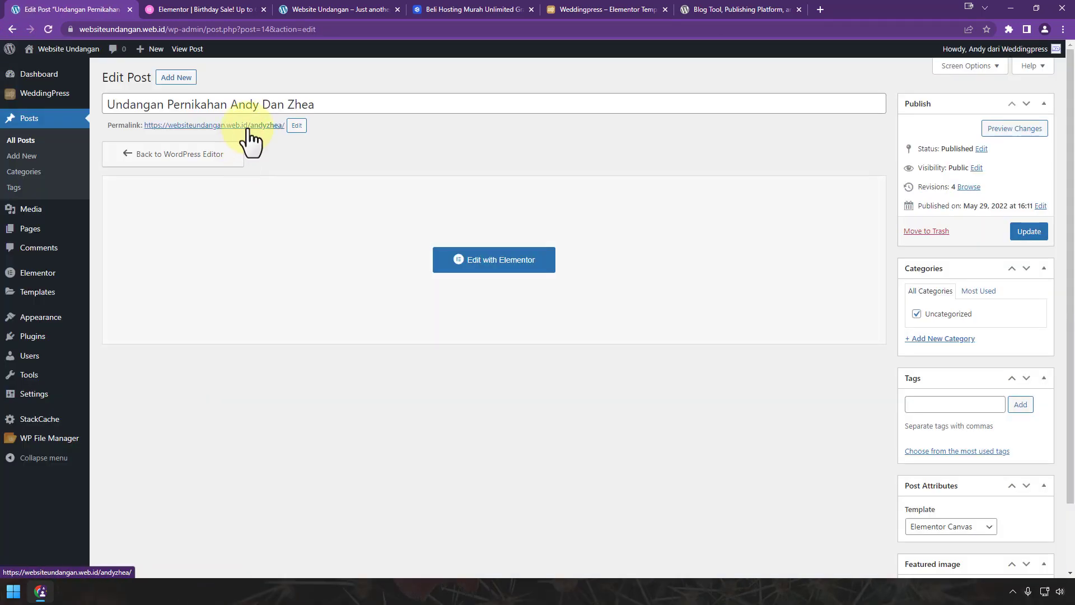
{"action": "right_click", "coordinate": [249, 128]}
{"action": "left_click", "coordinate": [268, 147]}
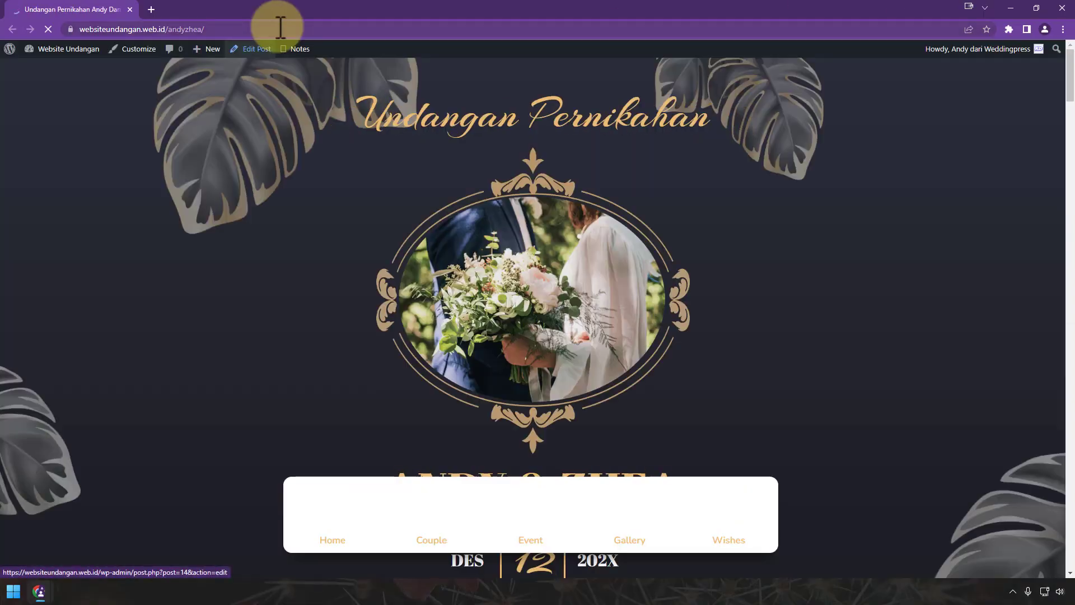
Step: Scroll the live invitation page down to its footer, then close the window
{"action": "left_click", "coordinate": [275, 29]}
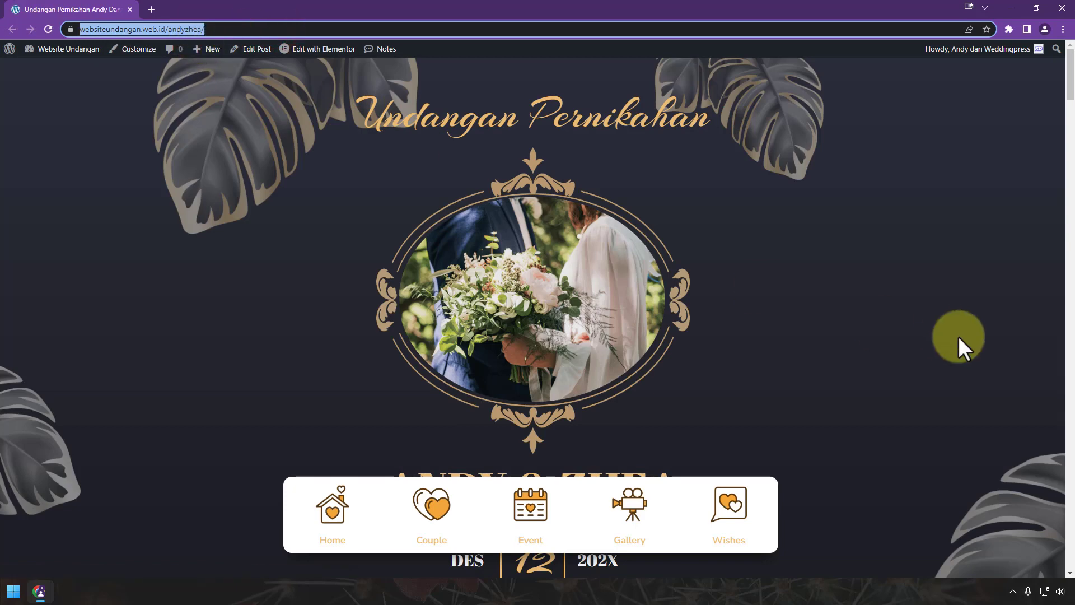
{"action": "scroll", "coordinate": [958, 336], "scroll_direction": "down", "scroll_amount": 3}
{"action": "scroll", "coordinate": [959, 336], "scroll_direction": "down", "scroll_amount": 15}
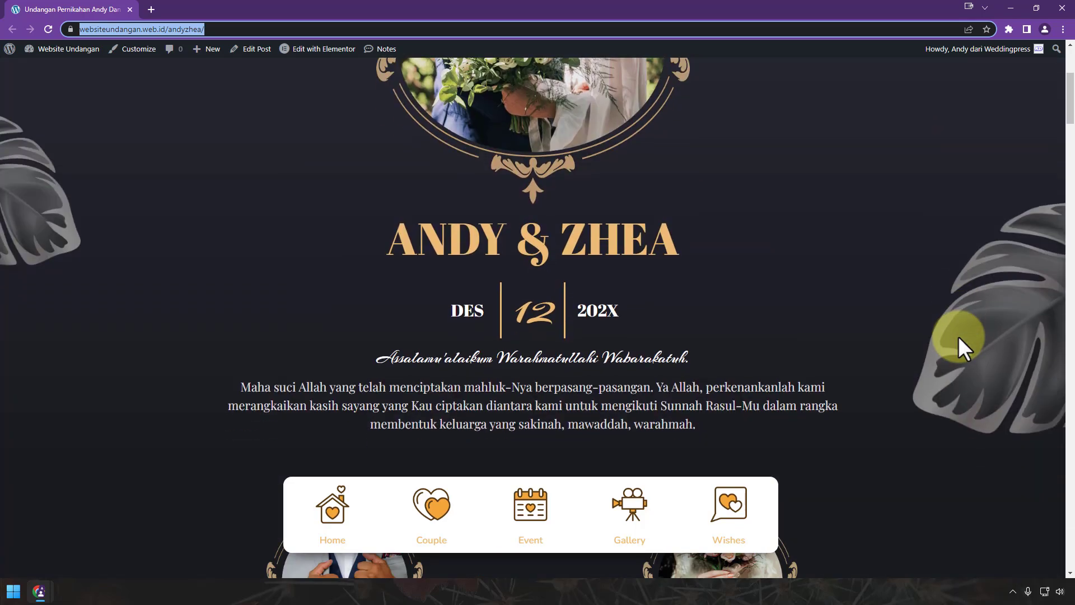
{"action": "scroll", "coordinate": [959, 337], "scroll_direction": "down", "scroll_amount": 20}
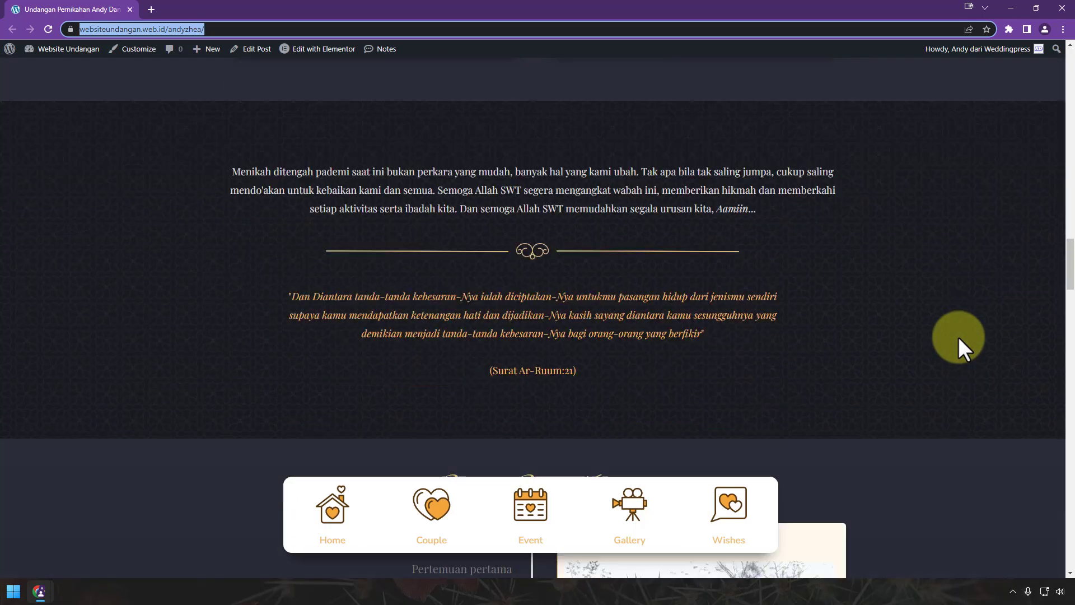
{"action": "scroll", "coordinate": [958, 337], "scroll_direction": "down", "scroll_amount": 20}
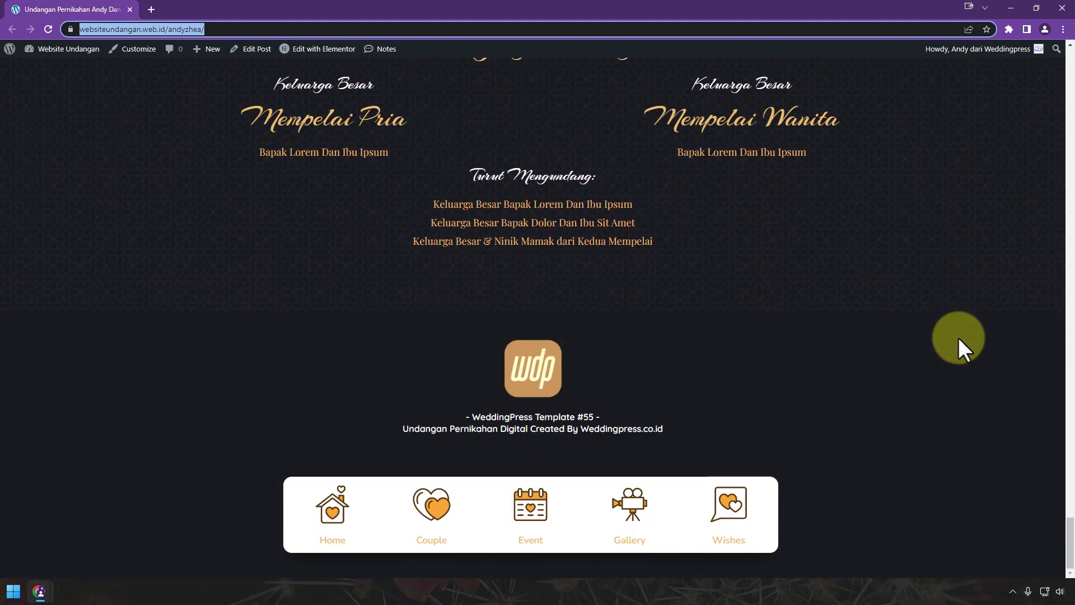
{"action": "left_click", "coordinate": [1063, 7]}
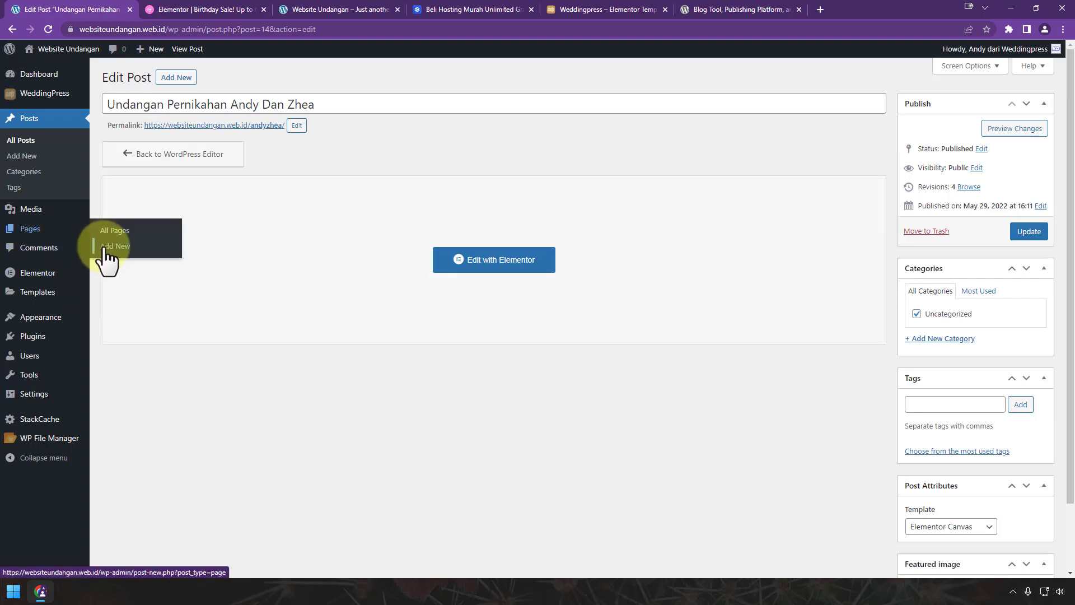
Step: Create a new page titled Katalog Undangan Pernikahan Digital using the Elementor Canvas template
{"action": "left_click", "coordinate": [104, 247]}
{"action": "left_click", "coordinate": [186, 104]}
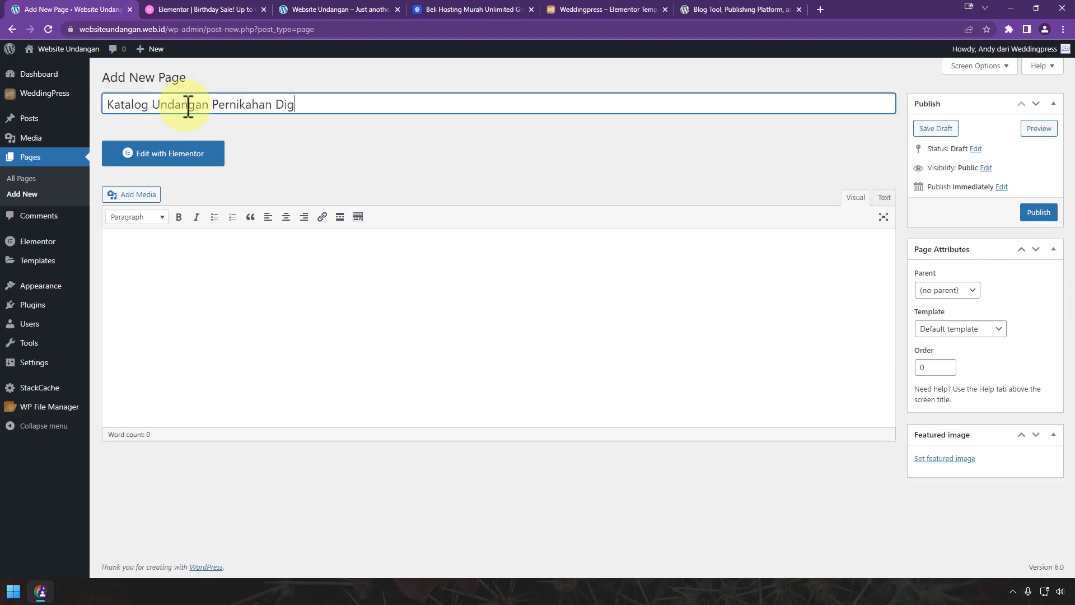
{"action": "left_click", "coordinate": [987, 330]}
{"action": "left_click", "coordinate": [991, 355]}
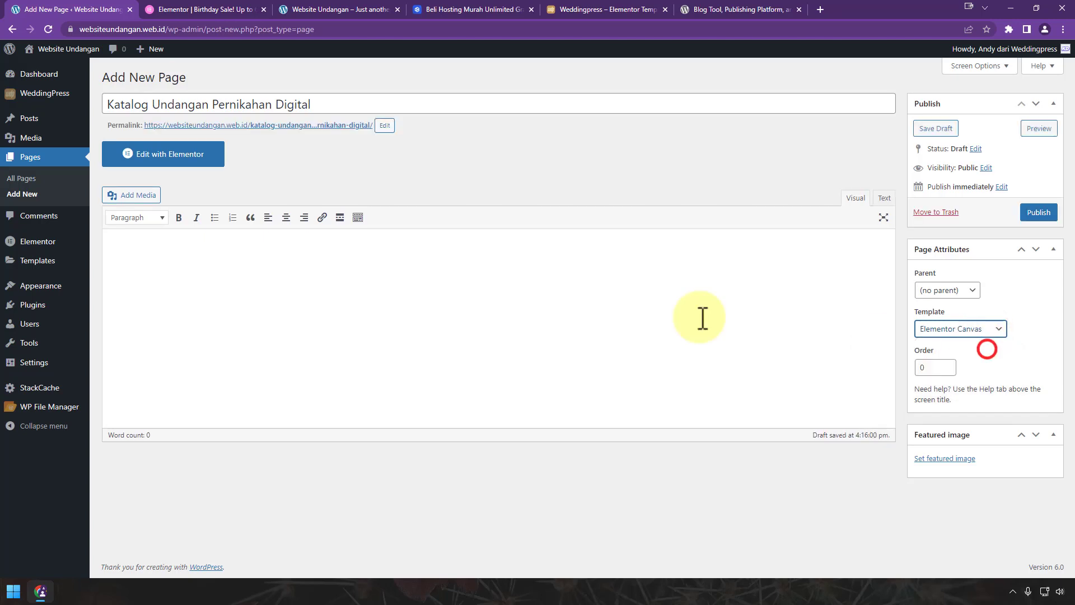
Step: Shorten the permalink slug to 'katalog' and publish the page
{"action": "left_click", "coordinate": [386, 124]}
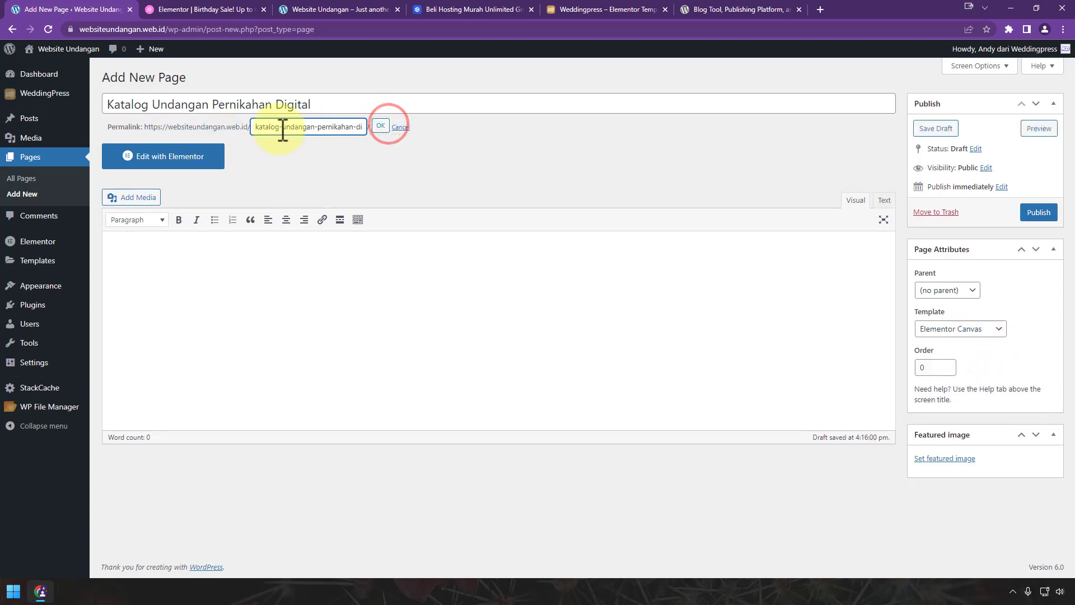
{"action": "left_click_drag", "start_coordinate": [283, 127], "coordinate": [523, 144]}
{"action": "key", "text": "BackSpace"}
{"action": "left_click", "coordinate": [382, 126]}
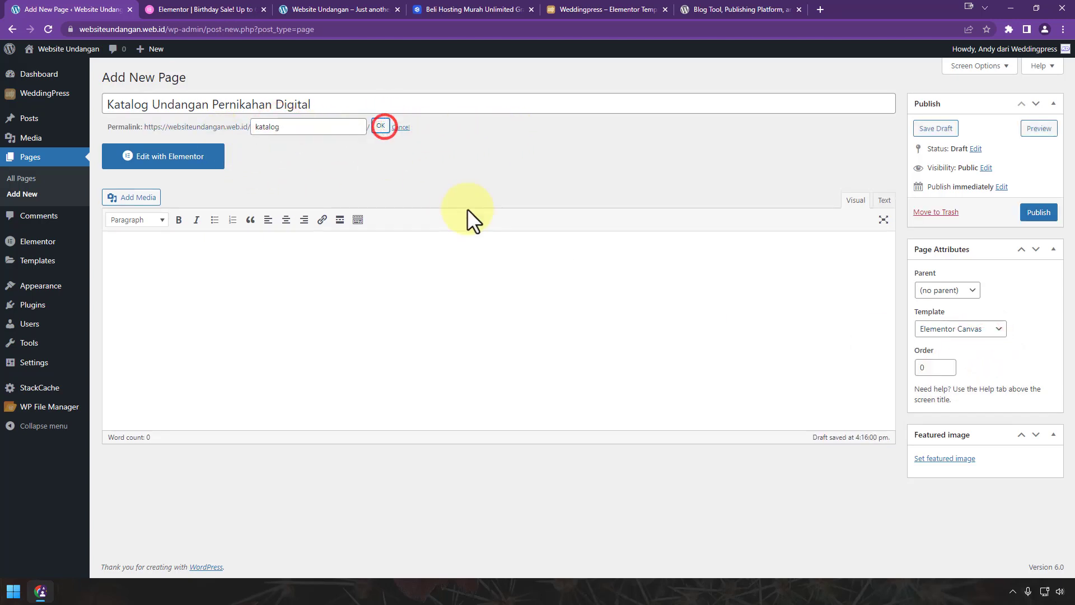
{"action": "left_click", "coordinate": [1047, 213]}
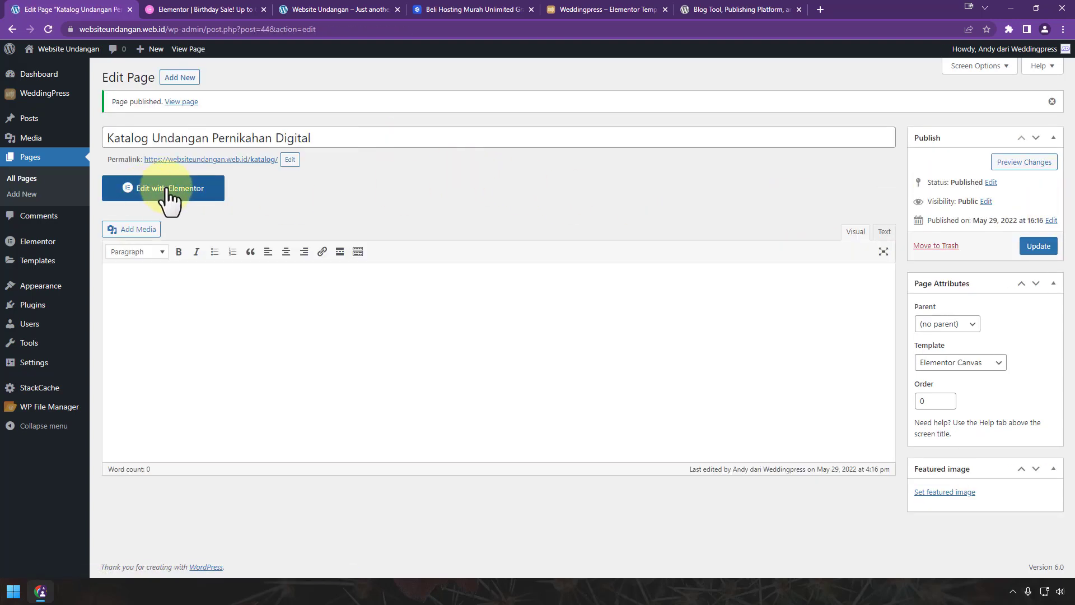
Step: In Elementor, insert the third WeddingPress Others > Katalog template, headed Pilih Desain Undanganmu
{"action": "left_click", "coordinate": [166, 188]}
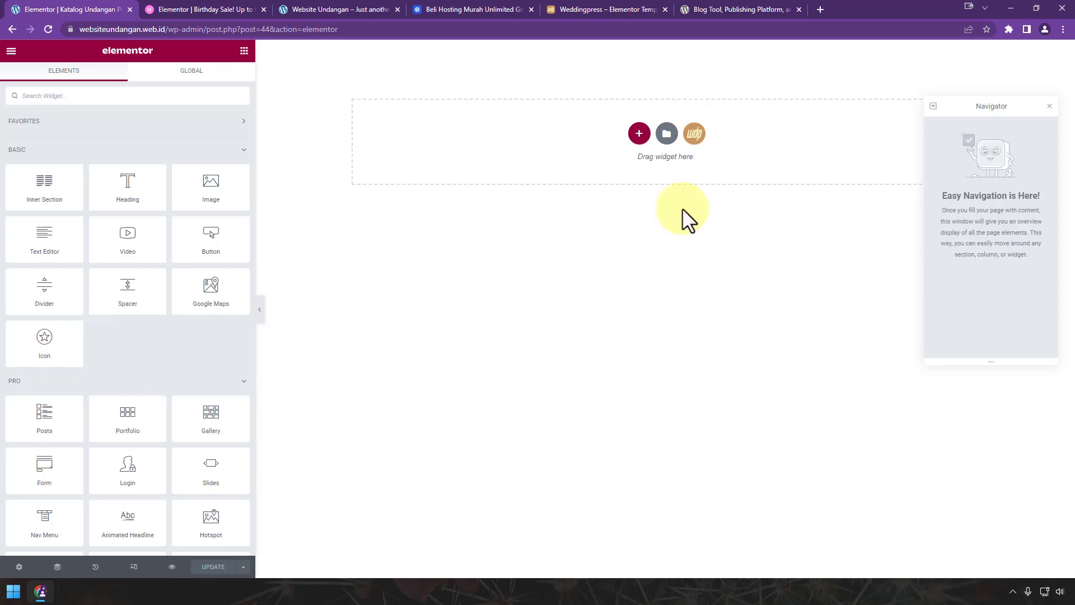
{"action": "left_click", "coordinate": [695, 133]}
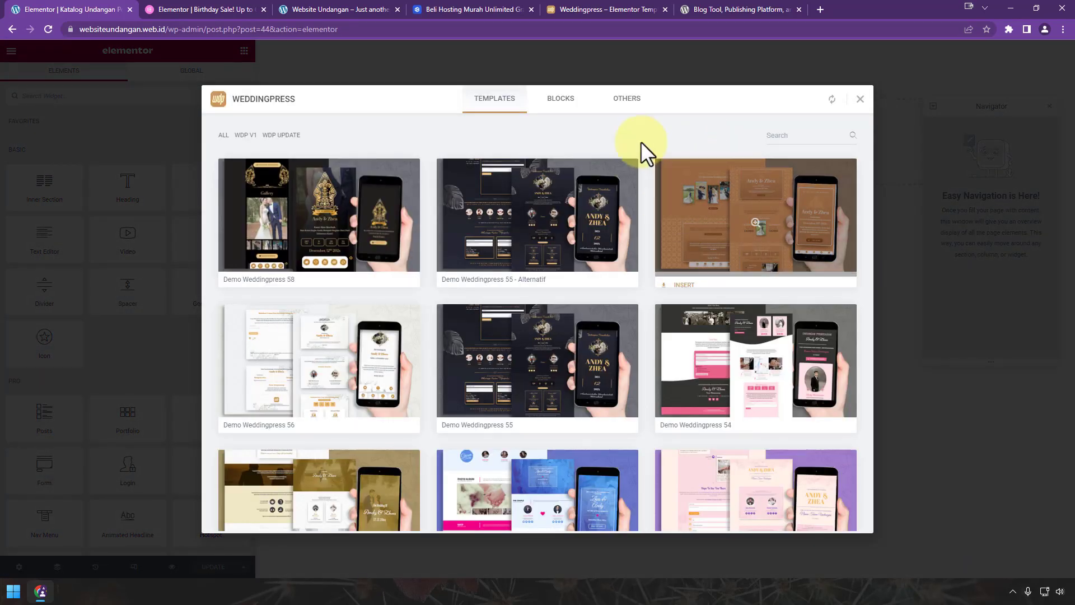
{"action": "left_click", "coordinate": [632, 104]}
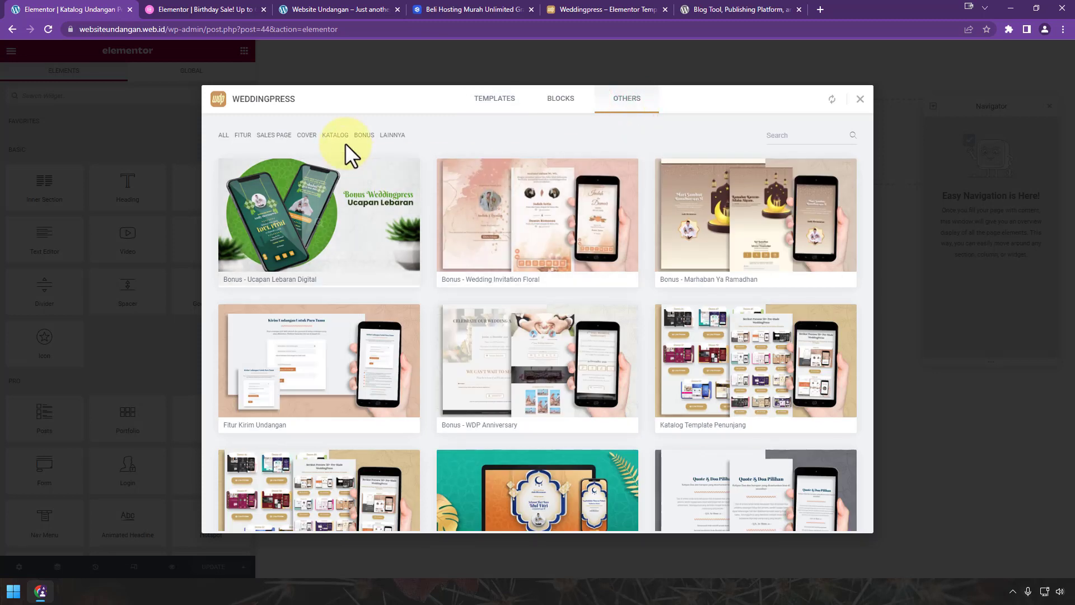
{"action": "left_click", "coordinate": [335, 135]}
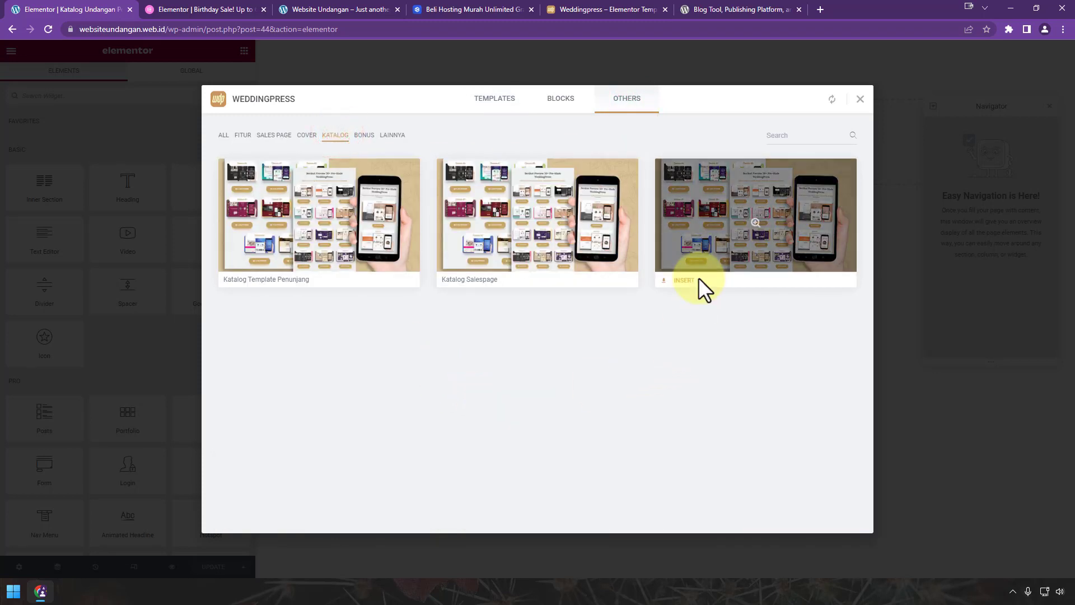
{"action": "left_click", "coordinate": [745, 225]}
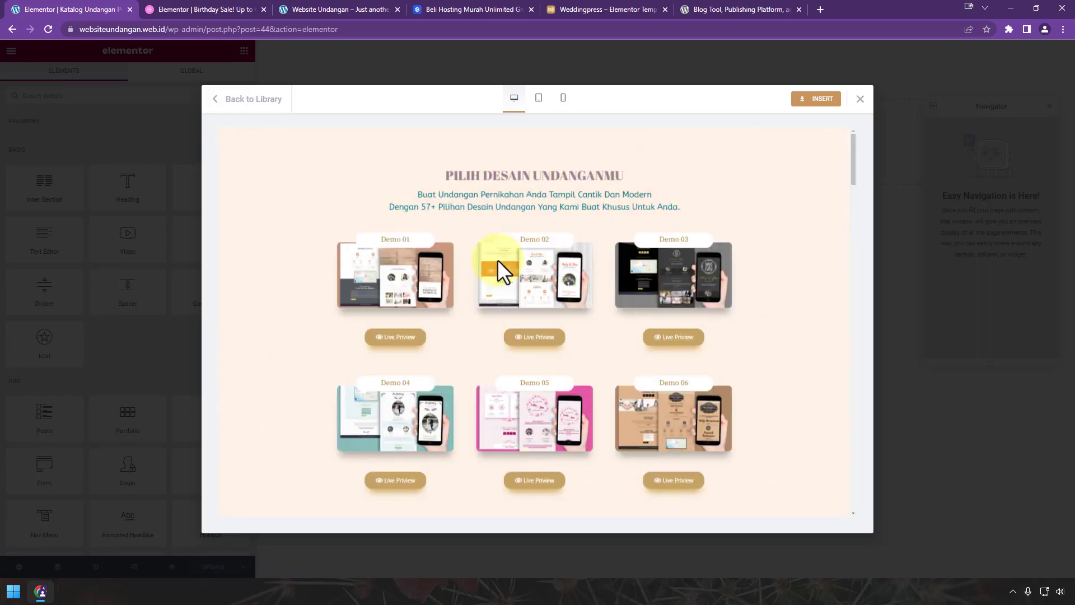
{"action": "left_click", "coordinate": [813, 101]}
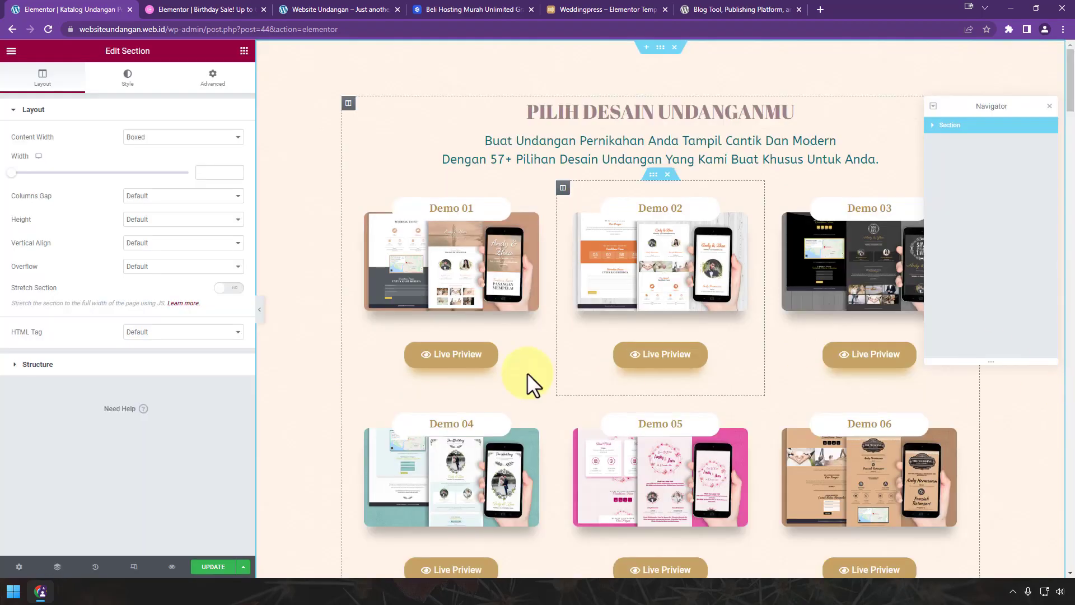
Step: Scroll to Demo 55 and select the Link URL of its Live Priview button
{"action": "scroll", "coordinate": [521, 361], "scroll_direction": "down", "scroll_amount": 6}
{"action": "scroll", "coordinate": [512, 355], "scroll_direction": "down", "scroll_amount": 20}
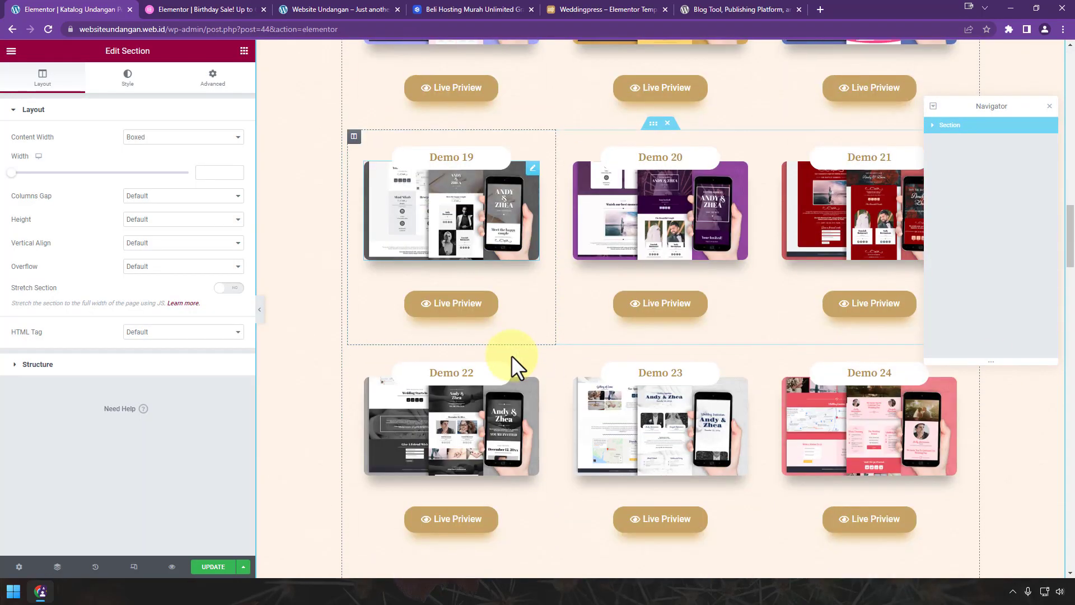
{"action": "scroll", "coordinate": [511, 355], "scroll_direction": "down", "scroll_amount": 20}
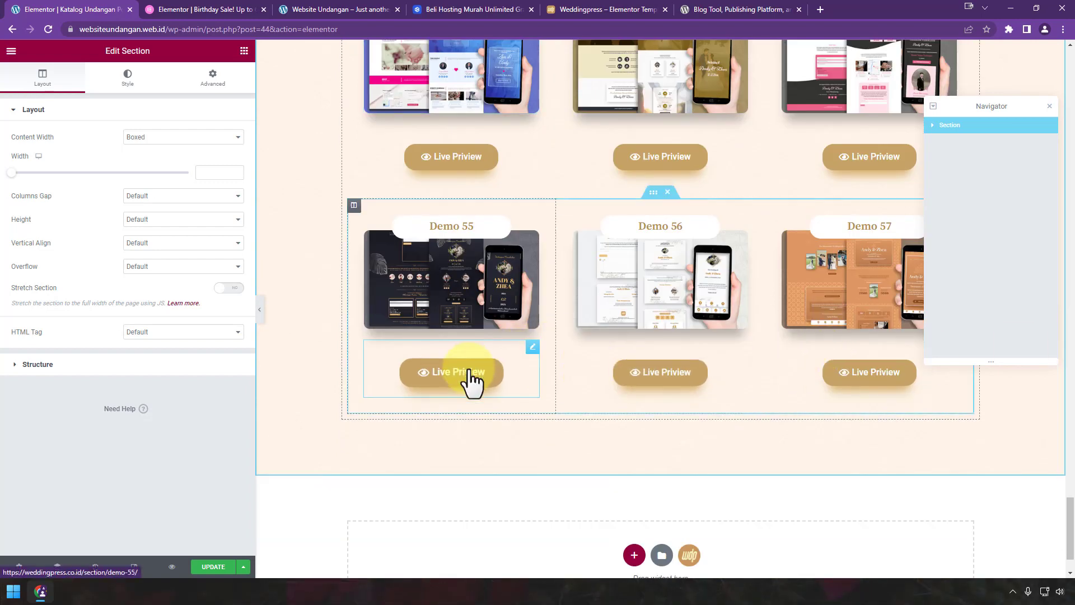
{"action": "left_click", "coordinate": [509, 369]}
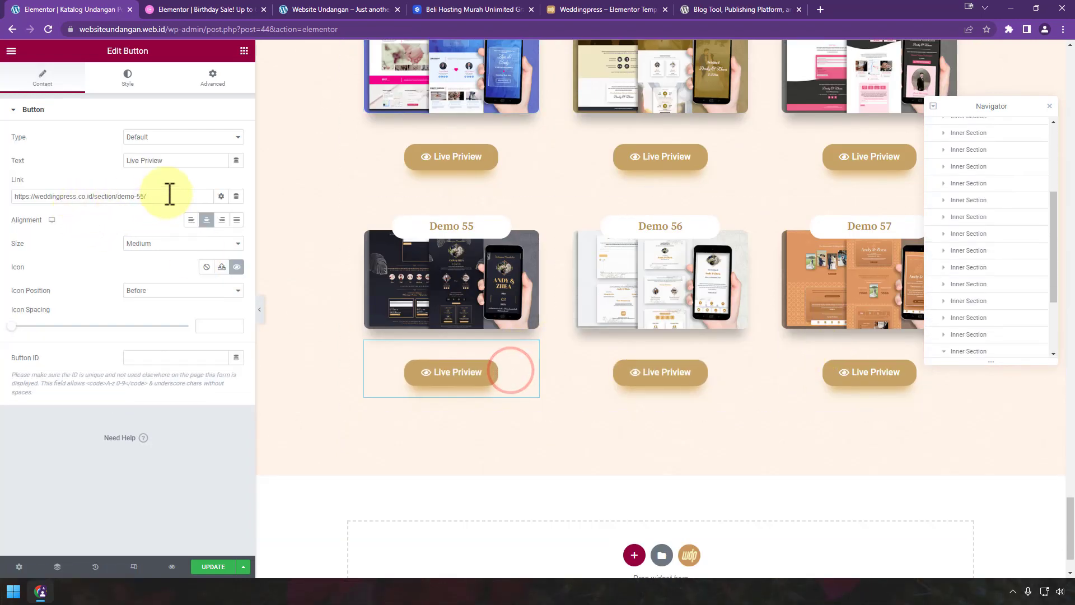
{"action": "left_click_drag", "start_coordinate": [166, 192], "coordinate": [29, 195]}
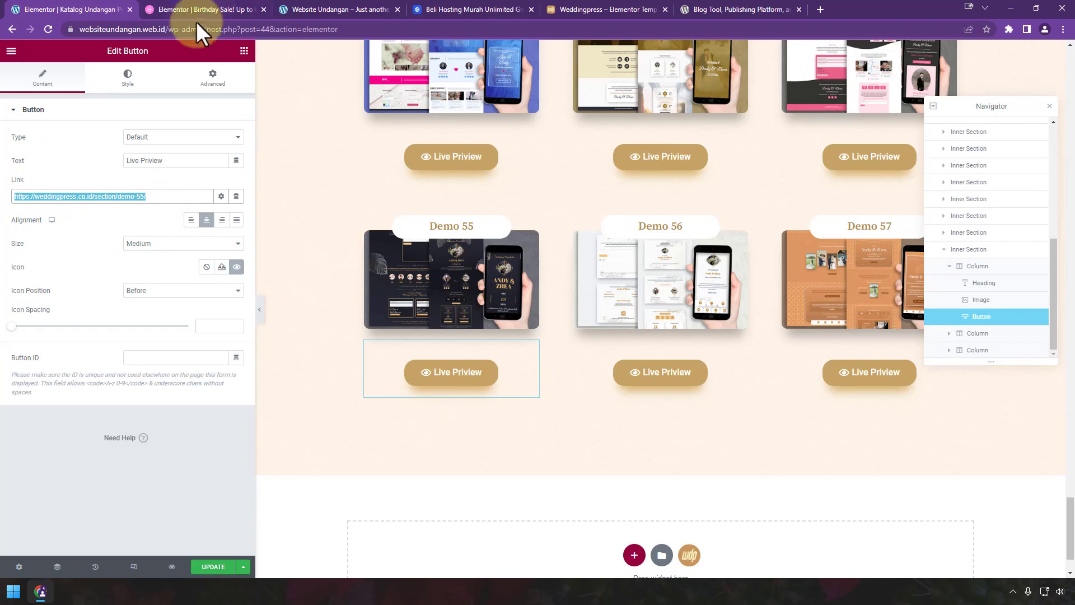
Step: Copy the site's admin address and load it in the second browser tab
{"action": "left_click_drag", "start_coordinate": [205, 29], "coordinate": [78, 28]}
{"action": "key", "text": "ctrl+c"}
{"action": "left_click", "coordinate": [184, 5]}
{"action": "left_click", "coordinate": [209, 29]}
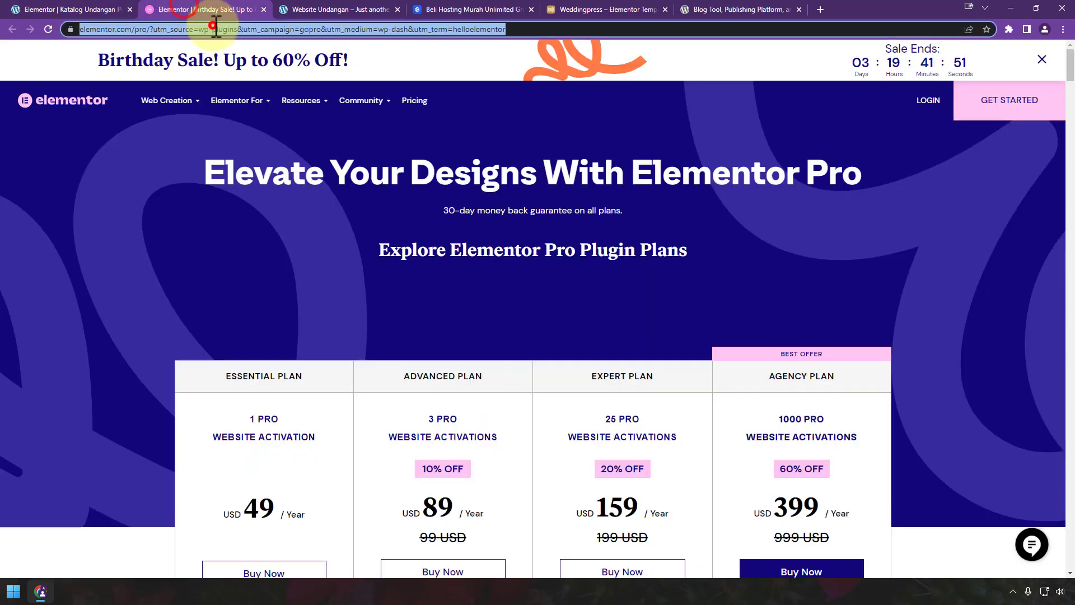
{"action": "key", "text": "ctrl+v"}
{"action": "key", "text": "Return"}
{"action": "left_click", "coordinate": [17, 8]}
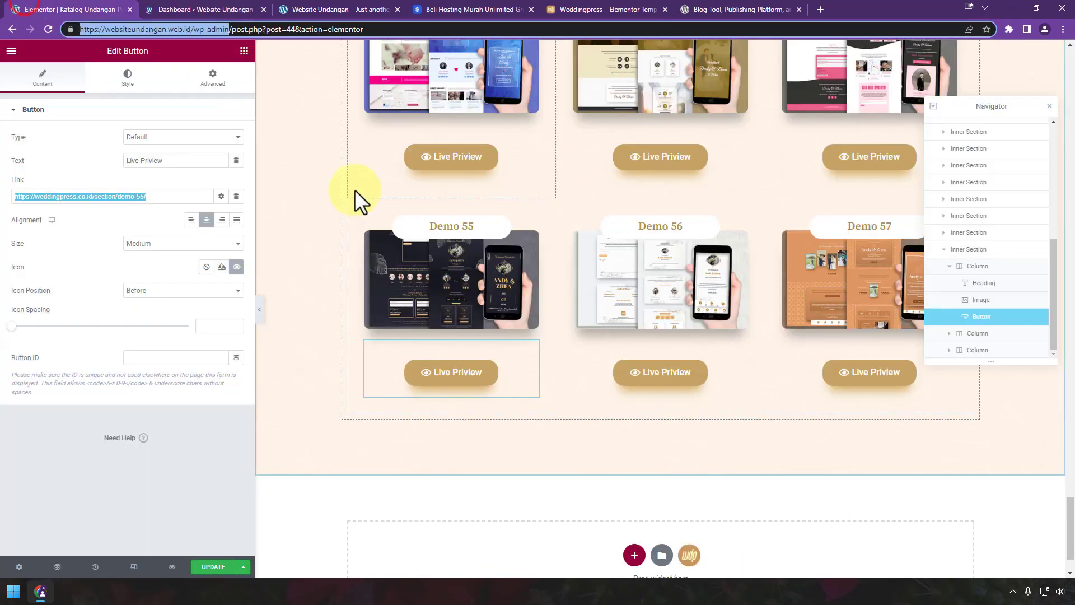
{"action": "left_click", "coordinate": [223, 7]}
Step: Create post Demo Website Undangan 01, enter 'Dem' for a category, and choose the Elementor Canvas template
{"action": "mouse_move", "coordinate": [64, 167]}
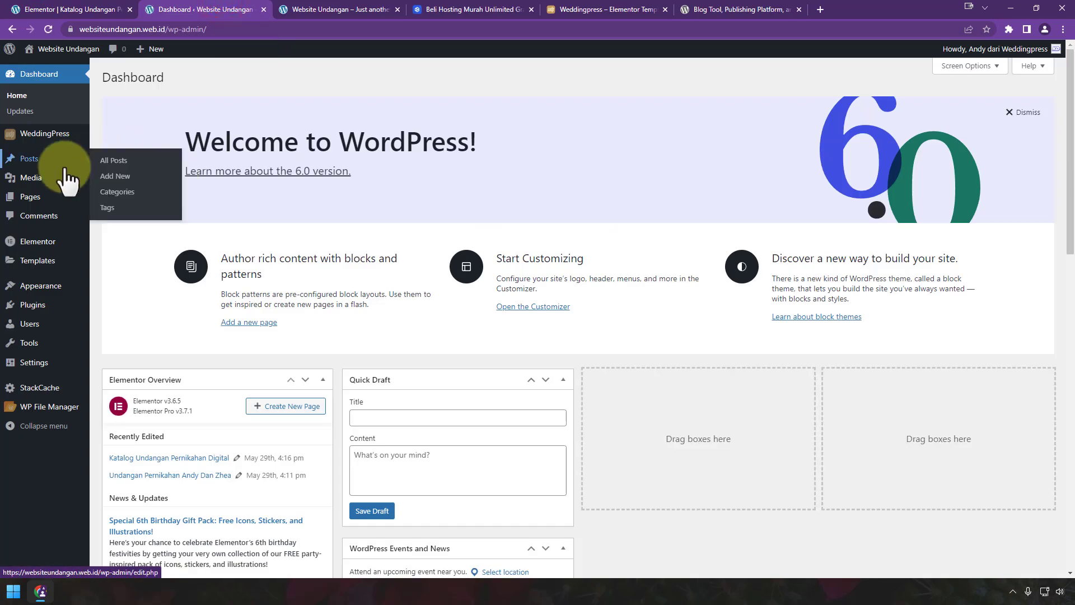
{"action": "left_click", "coordinate": [114, 176]}
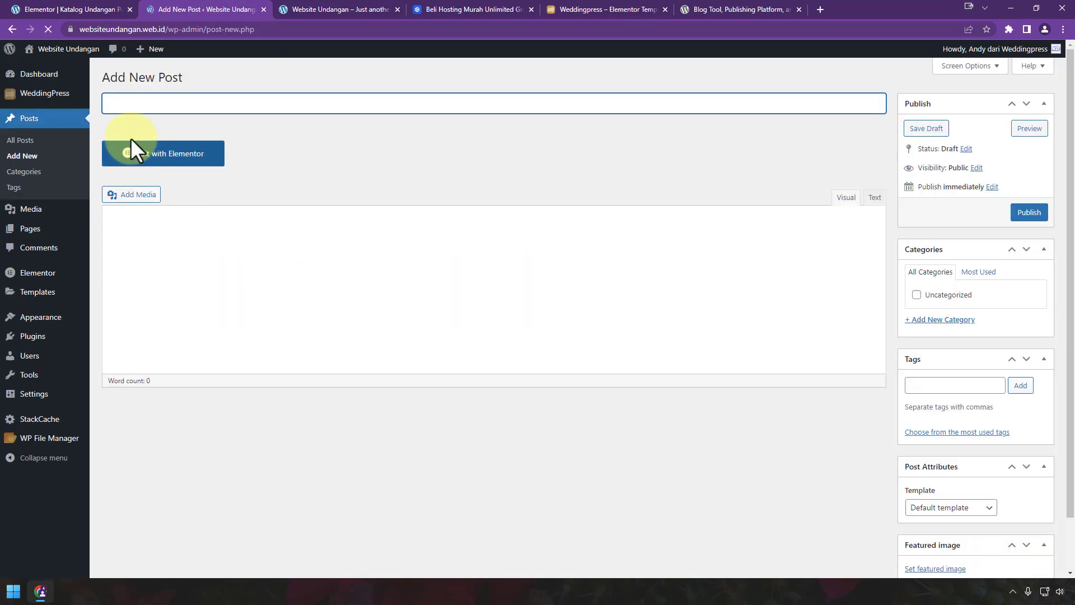
{"action": "left_click", "coordinate": [138, 104]}
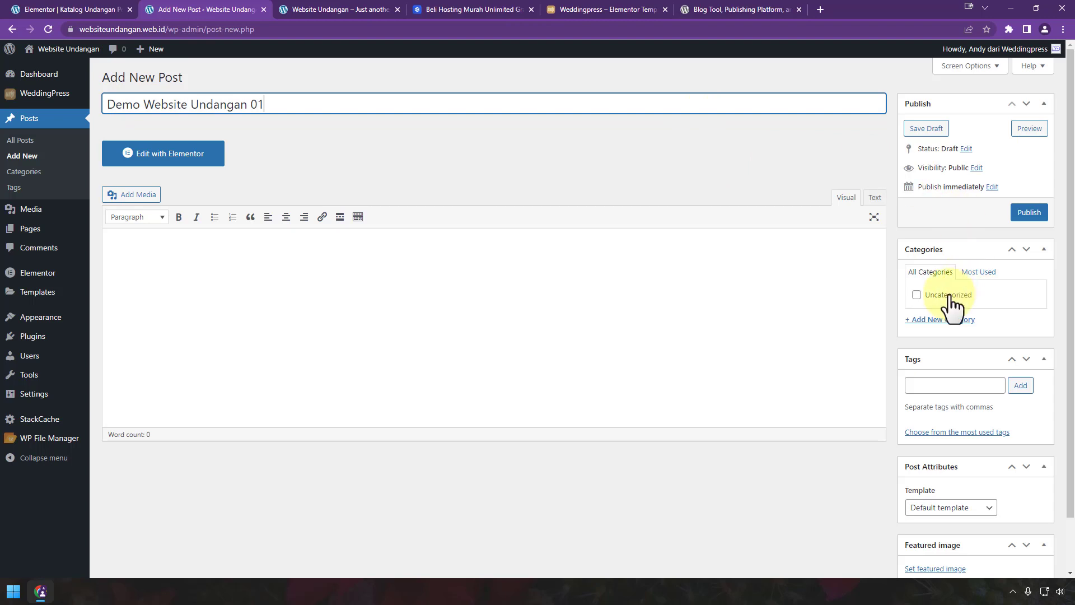
{"action": "left_click", "coordinate": [943, 319]}
{"action": "type", "text": "Demo"}
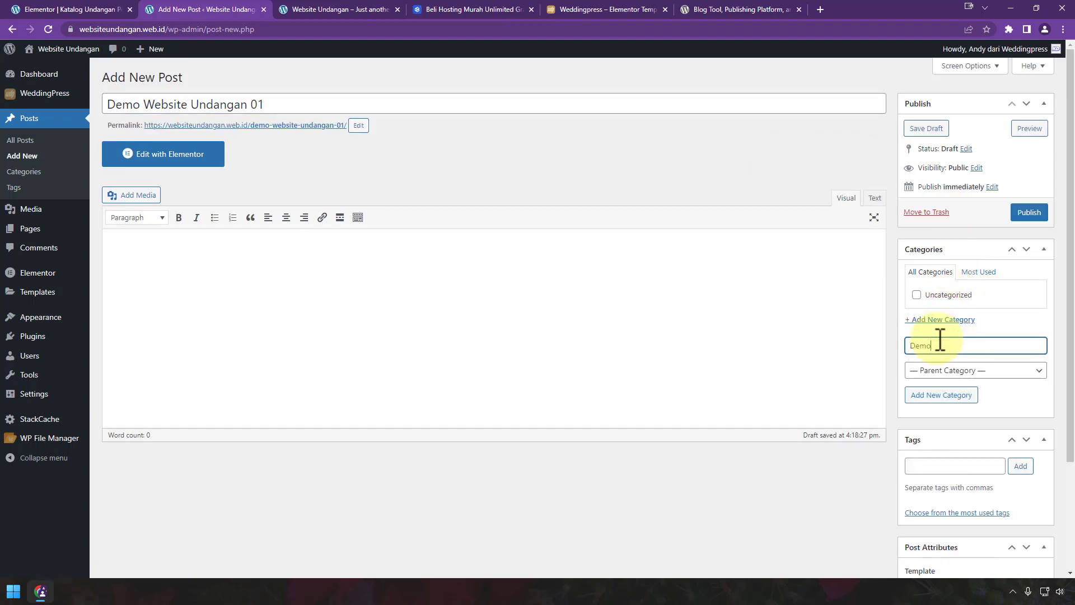
{"action": "scroll", "coordinate": [959, 399], "scroll_direction": "down", "scroll_amount": 3}
{"action": "left_click", "coordinate": [950, 448]}
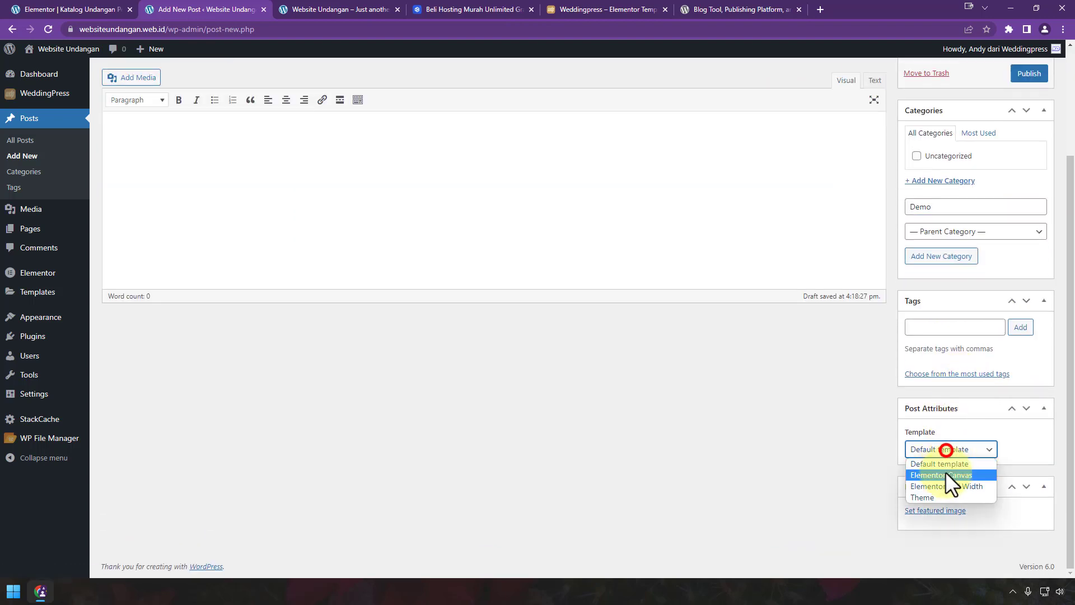
{"action": "left_click", "coordinate": [946, 473]}
{"action": "scroll", "coordinate": [1025, 323], "scroll_direction": "up", "scroll_amount": 3}
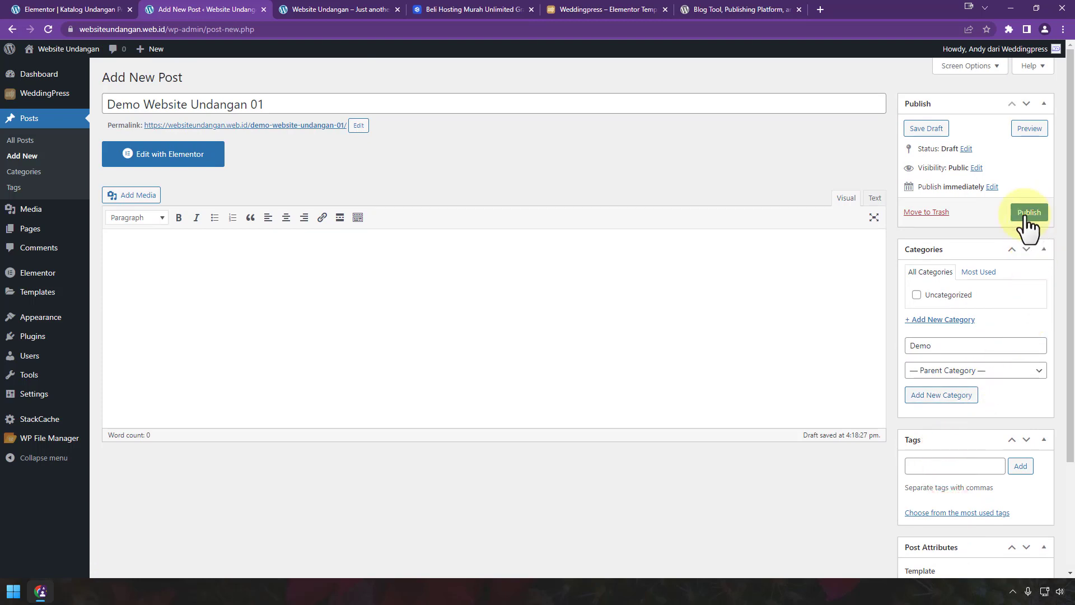
Step: Shorten the slug to demo-01, publish the post, and open it in Elementor
{"action": "left_click", "coordinate": [358, 125]}
{"action": "left_click_drag", "start_coordinate": [276, 127], "coordinate": [334, 127]}
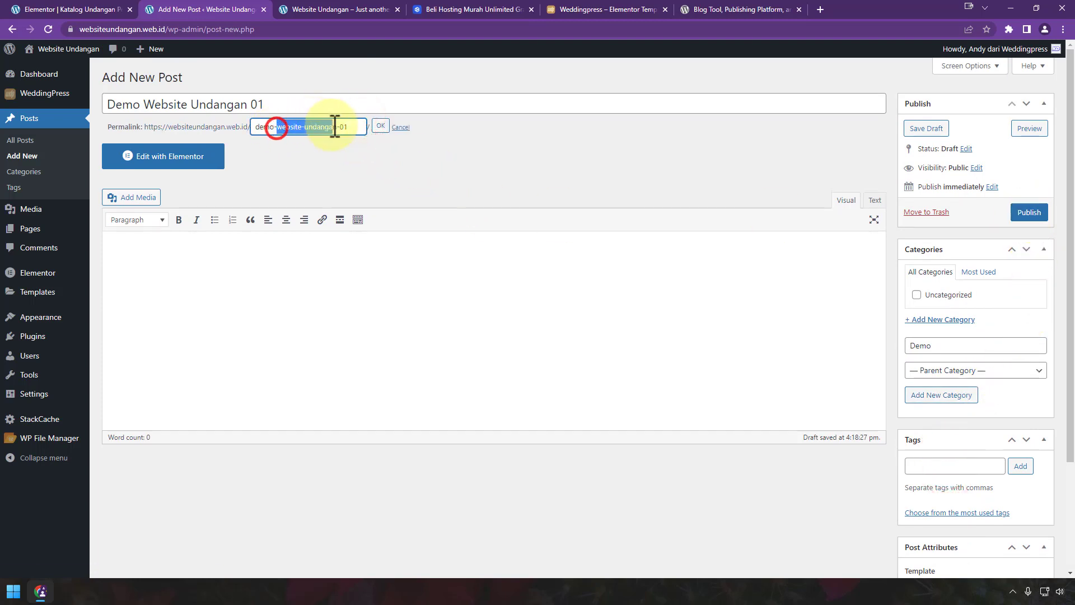
{"action": "key", "text": "BackSpace"}
{"action": "left_click", "coordinate": [380, 127]}
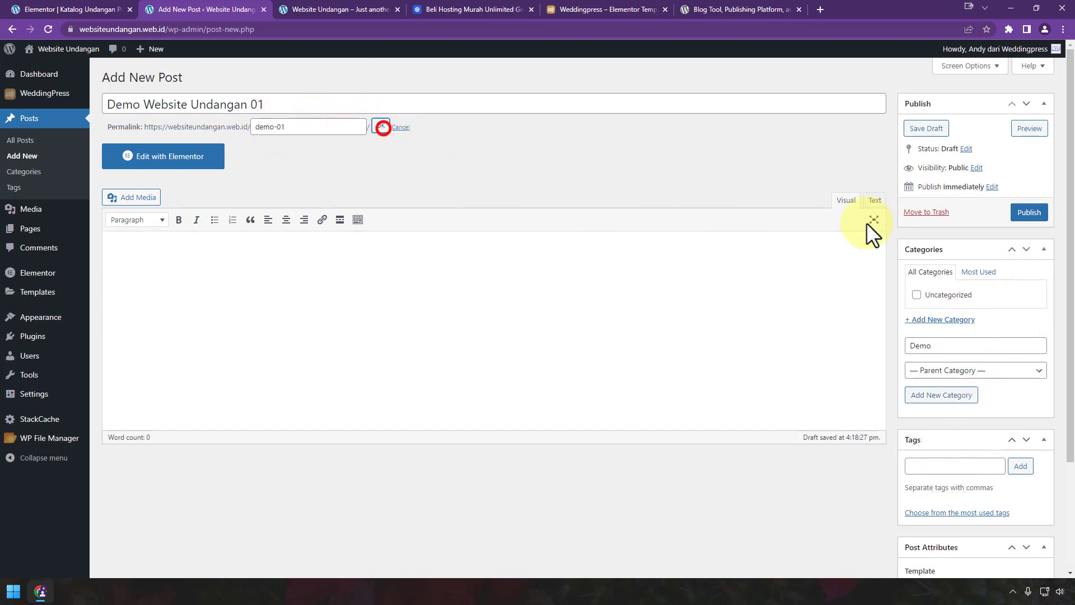
{"action": "left_click", "coordinate": [1028, 213]}
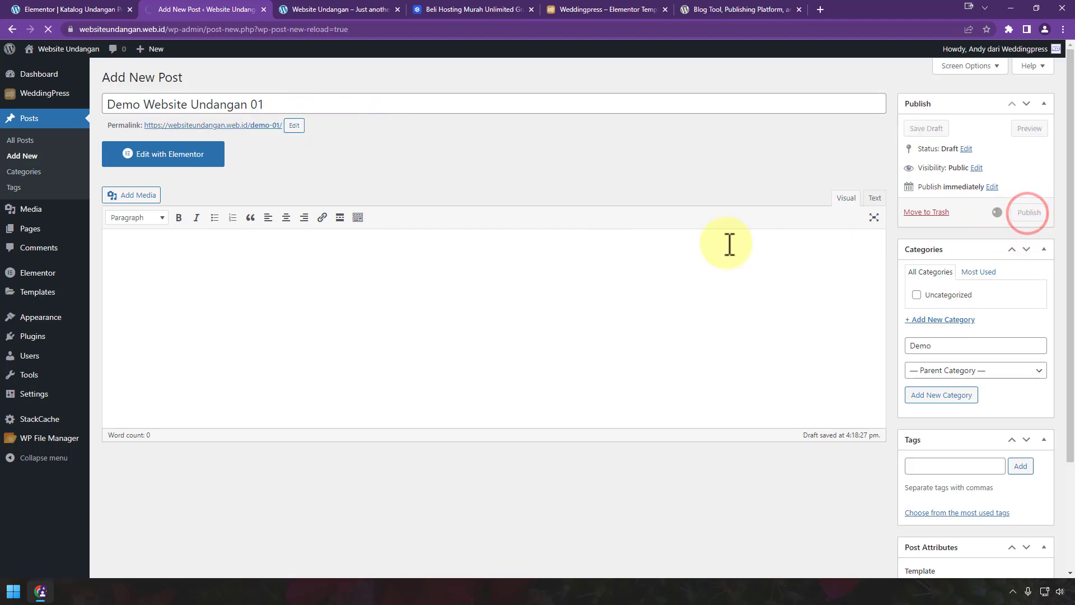
{"action": "left_click", "coordinate": [220, 187]}
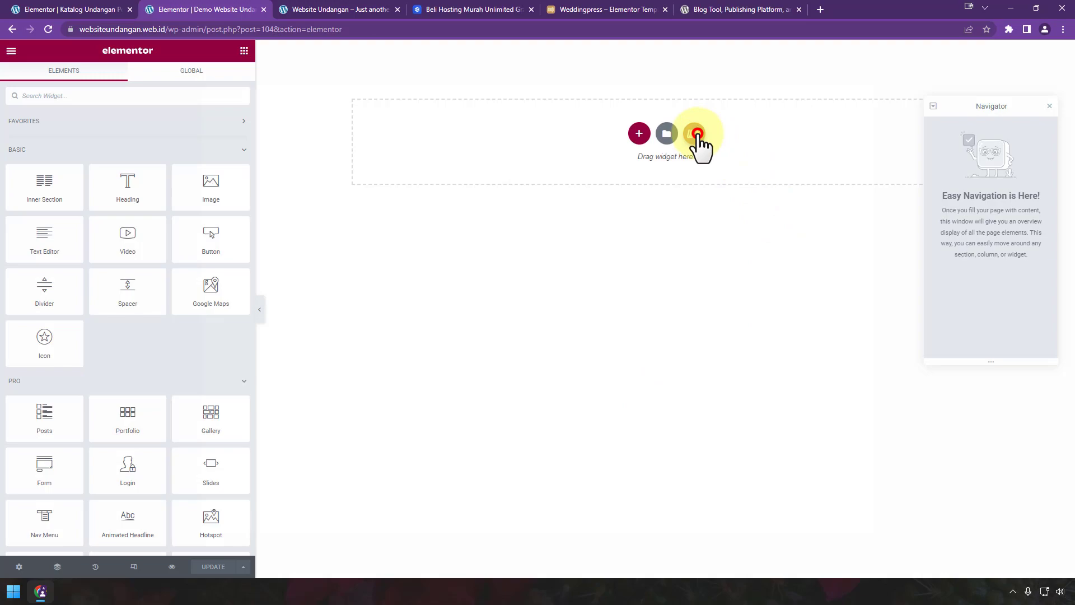
Step: Insert Demo Weddingpress 01 from the WDP V1 templates and select its footer credit heading
{"action": "left_click", "coordinate": [697, 134]}
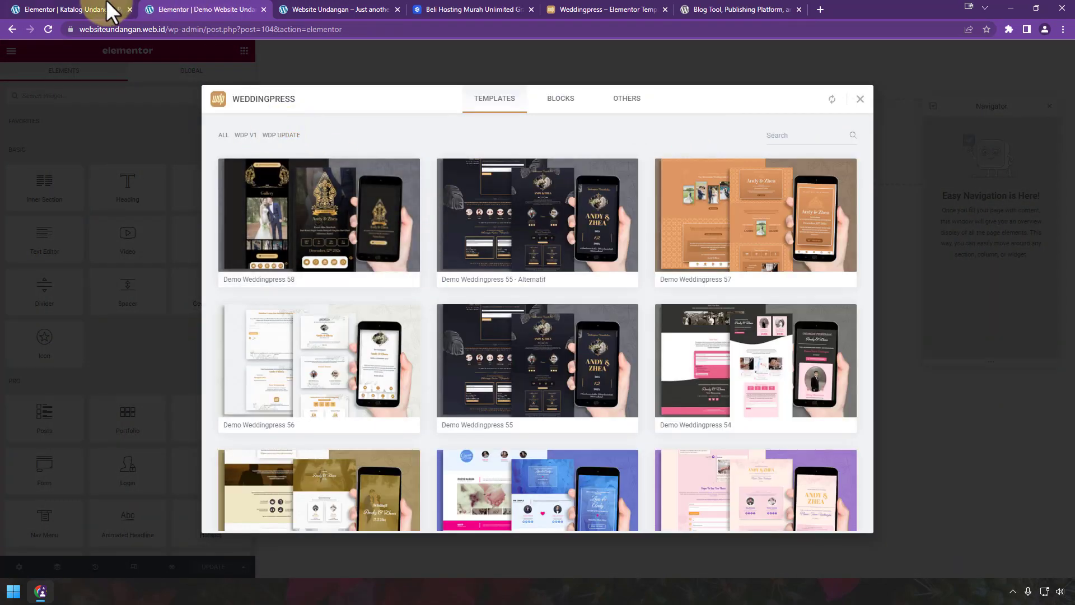
{"action": "left_click", "coordinate": [252, 135]}
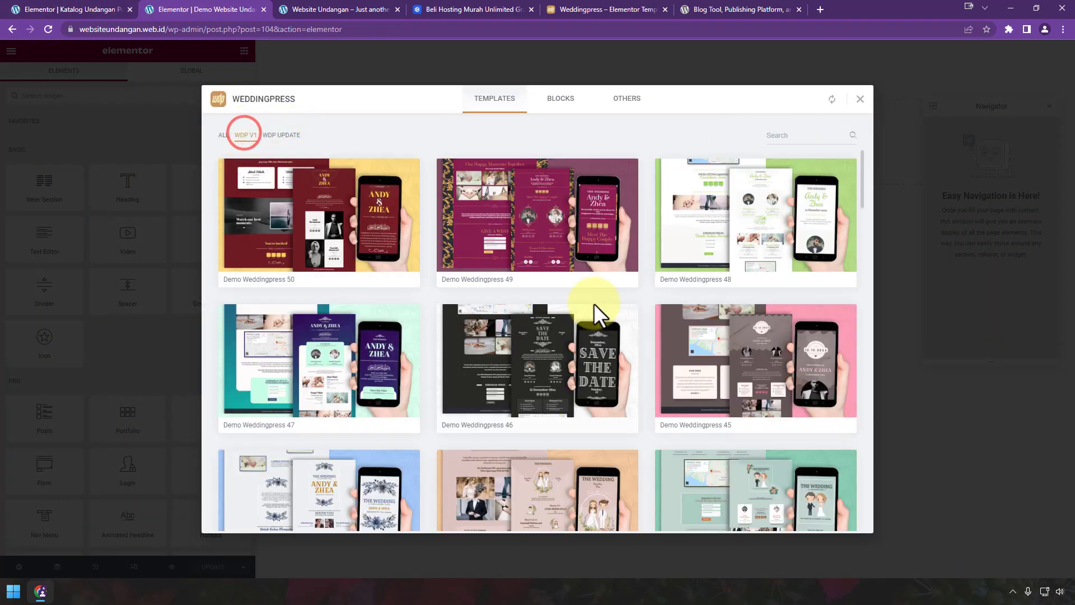
{"action": "scroll", "coordinate": [594, 312], "scroll_direction": "down", "scroll_amount": 10}
{"action": "scroll", "coordinate": [596, 322], "scroll_direction": "down", "scroll_amount": 15}
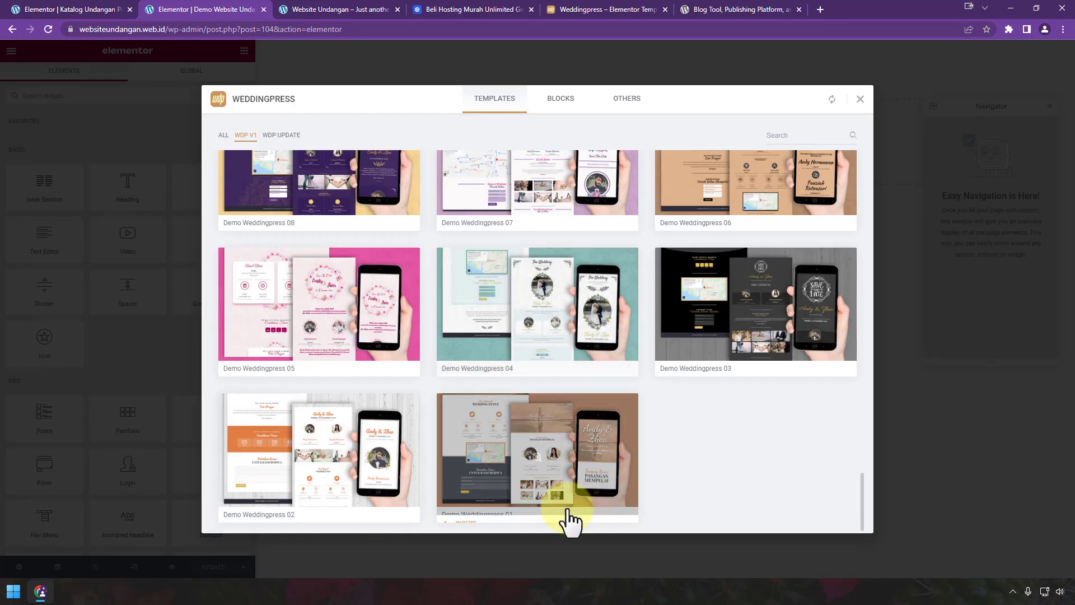
{"action": "left_click", "coordinate": [466, 514]}
{"action": "scroll", "coordinate": [491, 366], "scroll_direction": "down", "scroll_amount": 10}
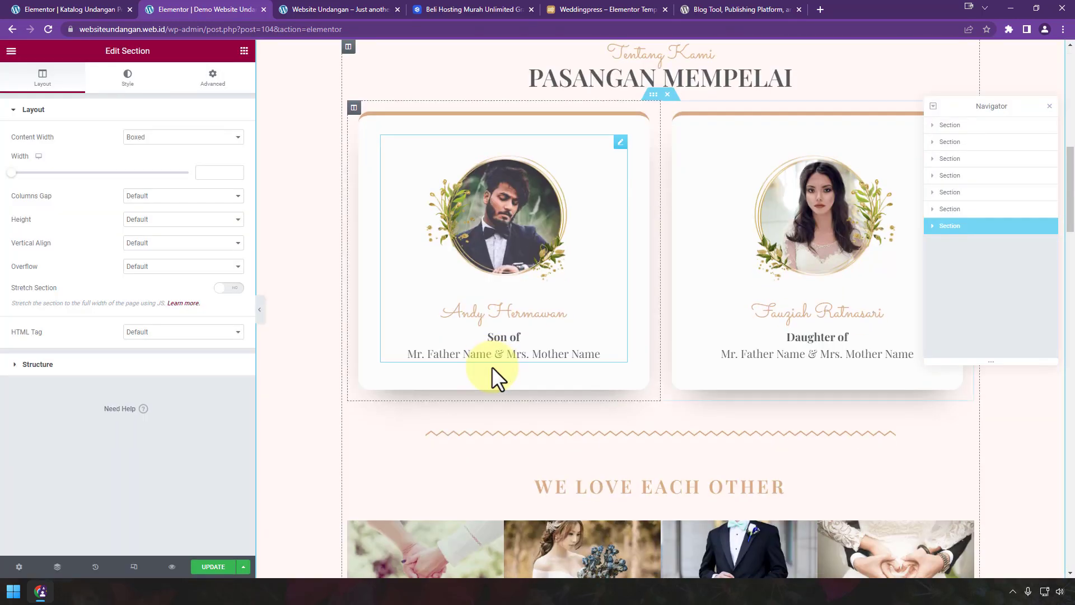
{"action": "scroll", "coordinate": [491, 366], "scroll_direction": "down", "scroll_amount": 20}
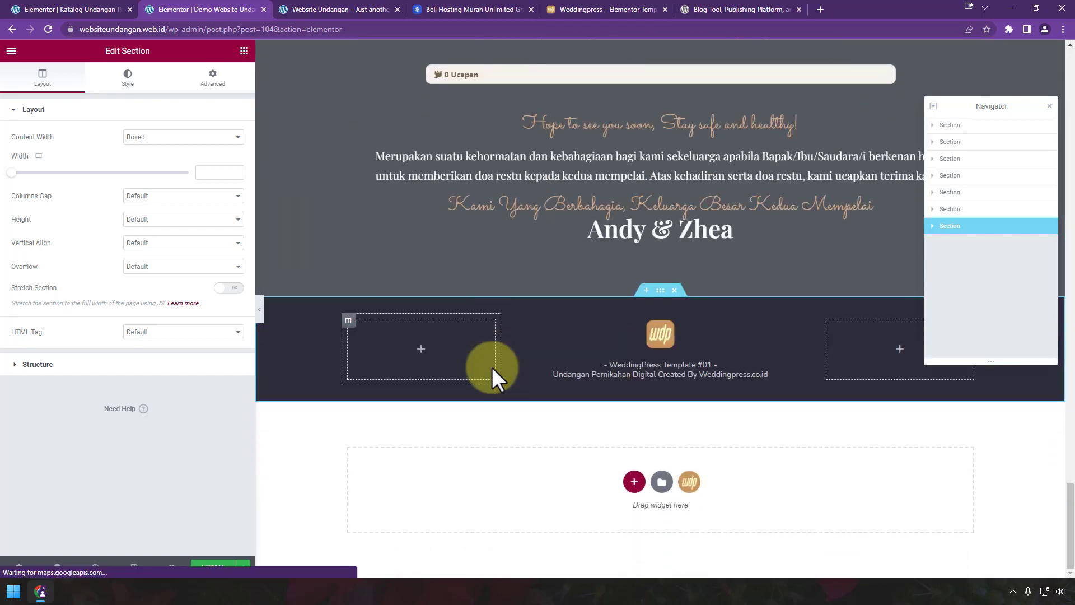
{"action": "left_click", "coordinate": [628, 369]}
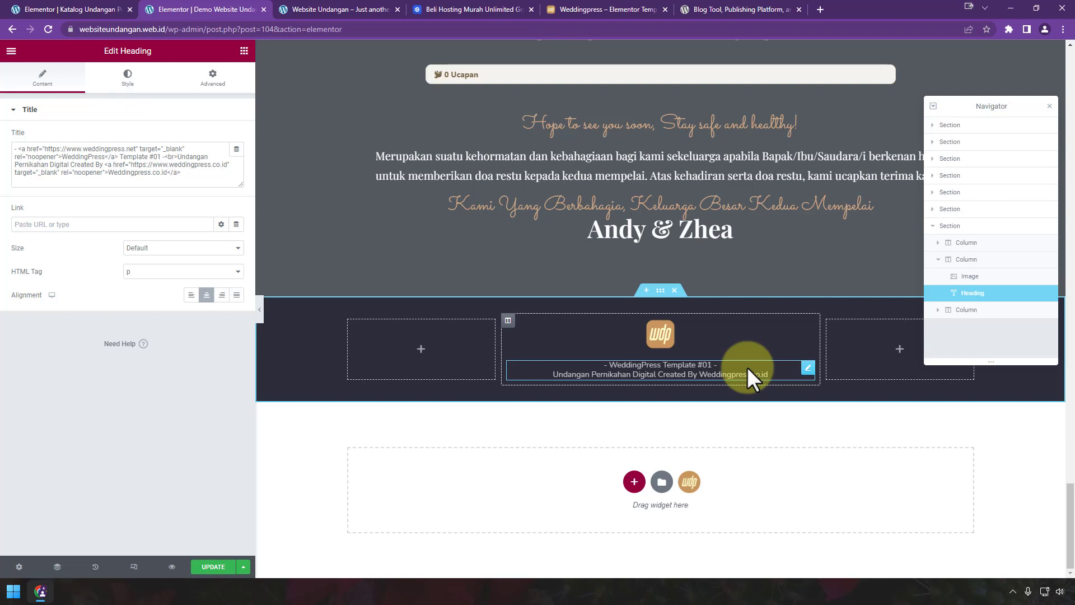
Step: Update the post and exit Elementor to the dashboard
{"action": "left_click", "coordinate": [213, 567]}
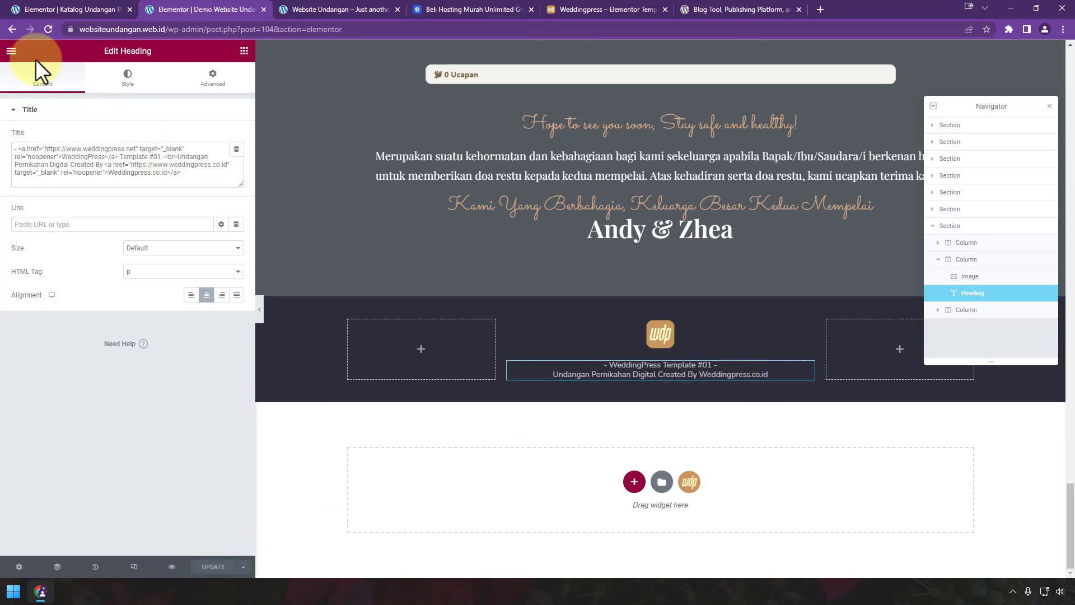
{"action": "left_click", "coordinate": [12, 54]}
{"action": "left_click", "coordinate": [103, 268]}
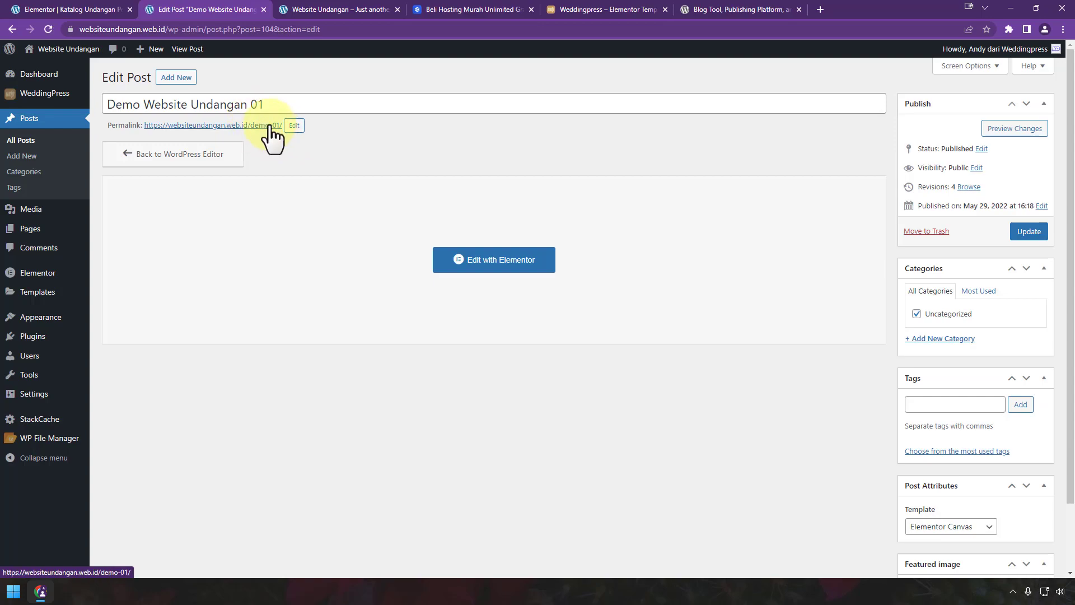
Step: Copy the demo-01 post's permalink and return to the catalogue page editor
{"action": "right_click", "coordinate": [272, 134]}
{"action": "left_click", "coordinate": [333, 208]}
{"action": "left_click", "coordinate": [67, 10]}
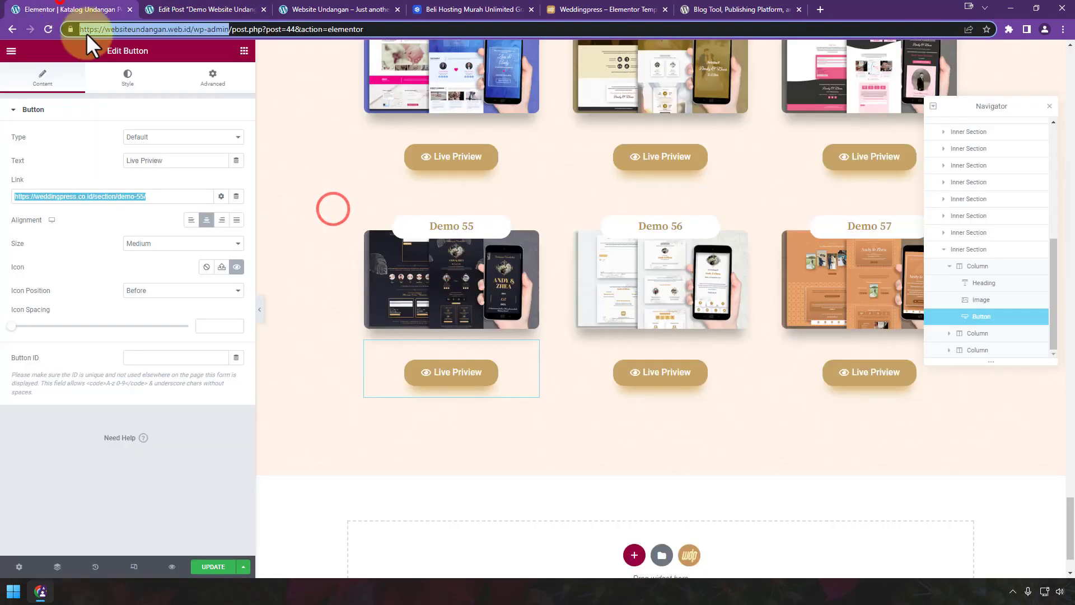
{"action": "scroll", "coordinate": [556, 334], "scroll_direction": "up", "scroll_amount": 20}
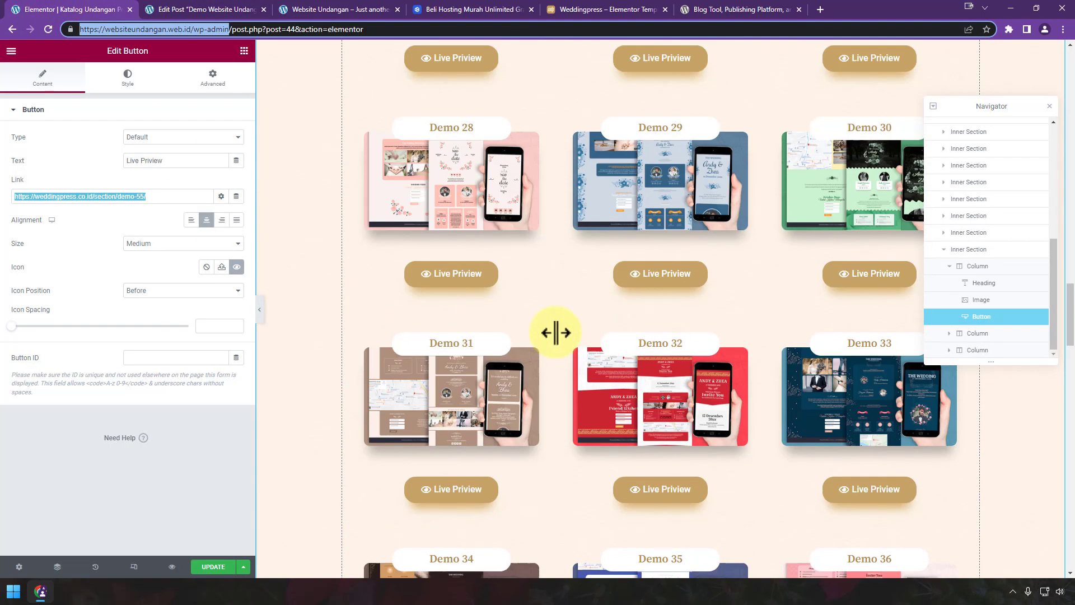
{"action": "scroll", "coordinate": [556, 333], "scroll_direction": "up", "scroll_amount": 20}
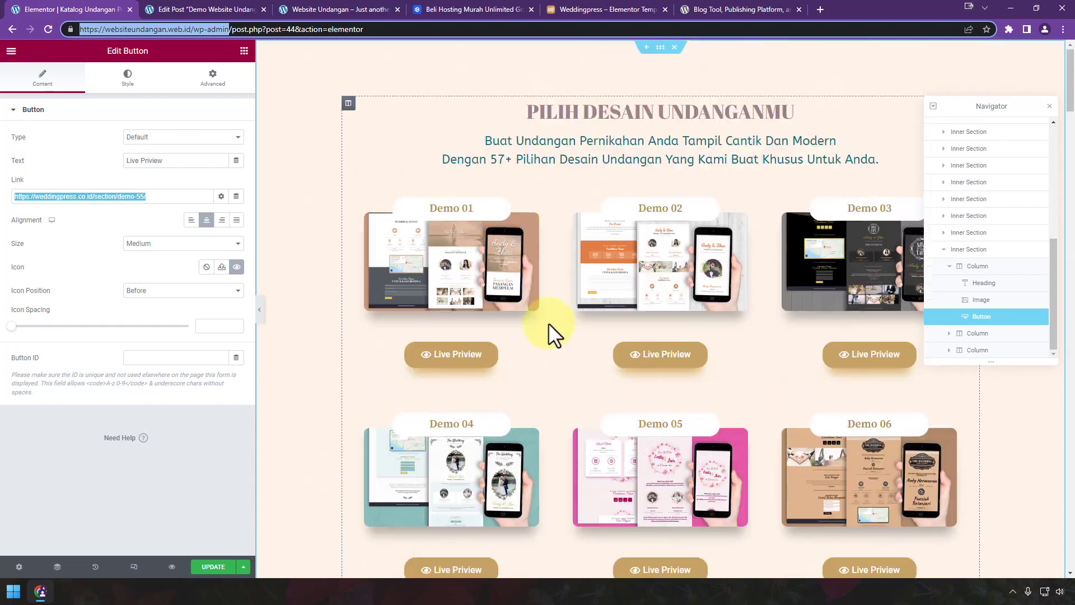
{"action": "left_click", "coordinate": [497, 348]}
{"action": "left_click", "coordinate": [162, 200]}
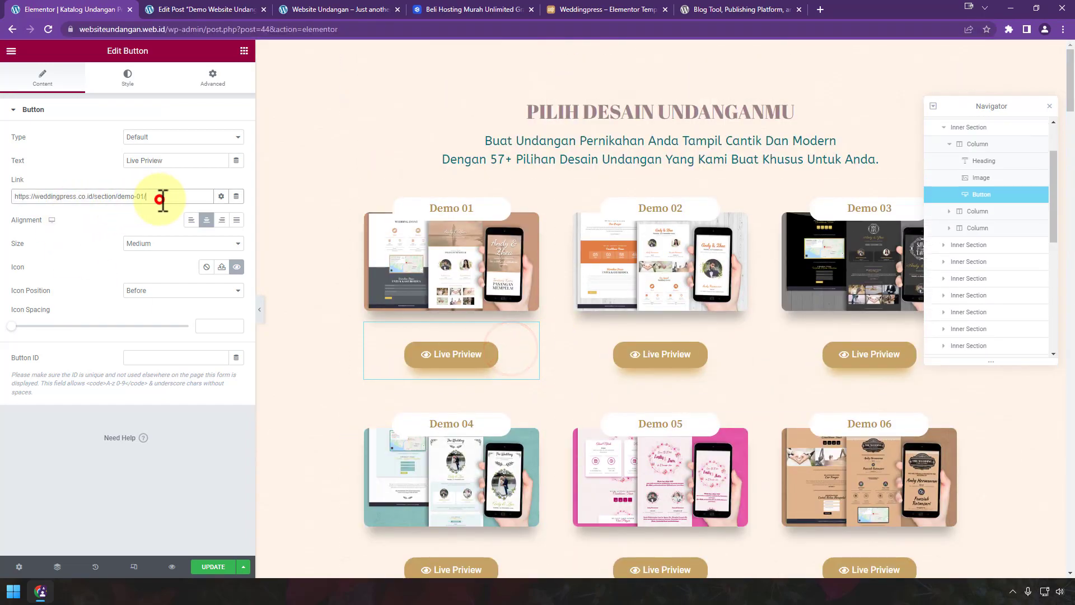
{"action": "left_click_drag", "start_coordinate": [162, 200], "coordinate": [18, 196]}
{"action": "key", "text": "BackSpace"}
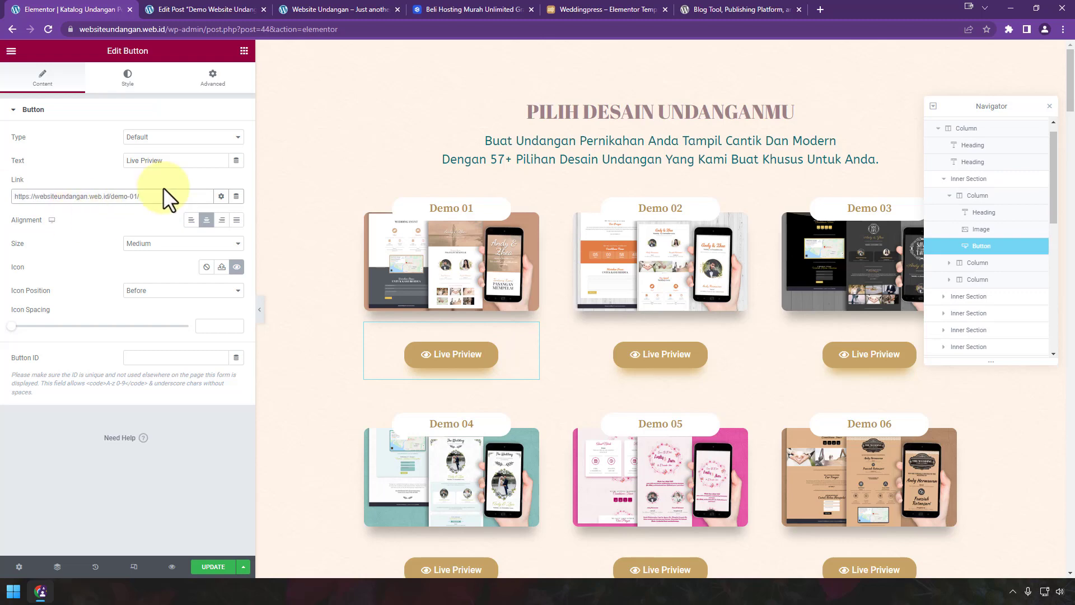
{"action": "left_click", "coordinate": [223, 567]}
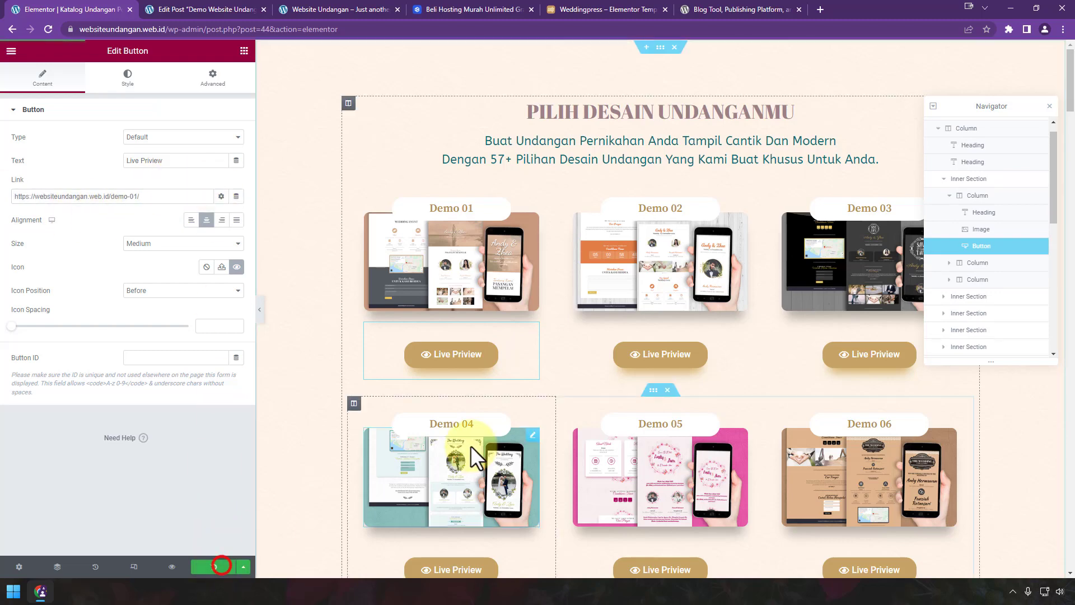
{"action": "left_click", "coordinate": [11, 51]}
Step: Exit to the dashboard, open the live catalogue in a new tab, and close leftover tabs
{"action": "left_click", "coordinate": [106, 267]}
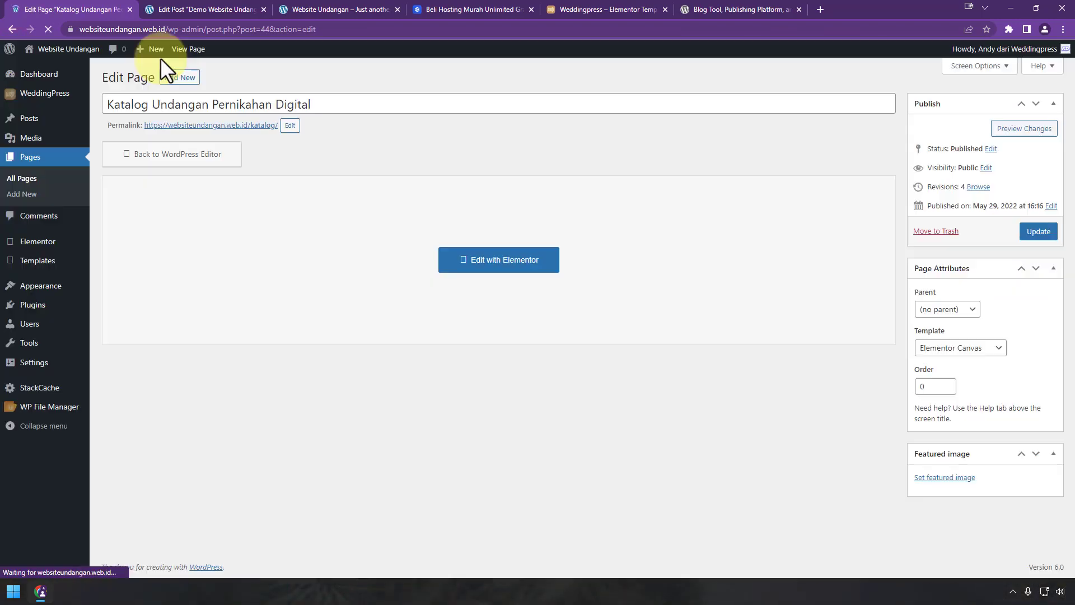
{"action": "right_click", "coordinate": [222, 125]}
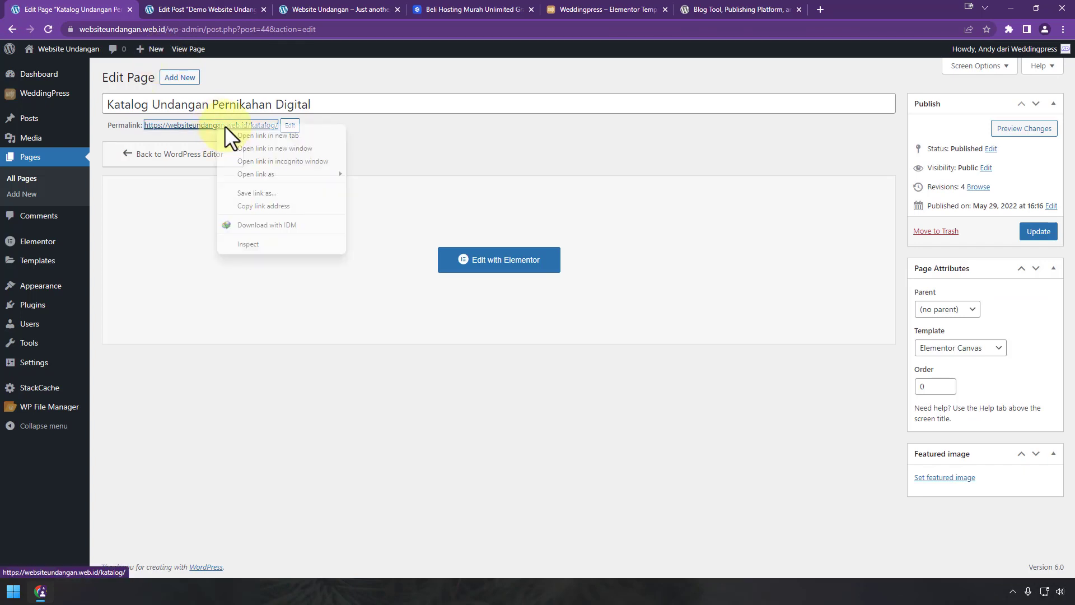
{"action": "left_click", "coordinate": [241, 135]}
{"action": "left_click", "coordinate": [246, 9]}
{"action": "left_click", "coordinate": [256, 9]}
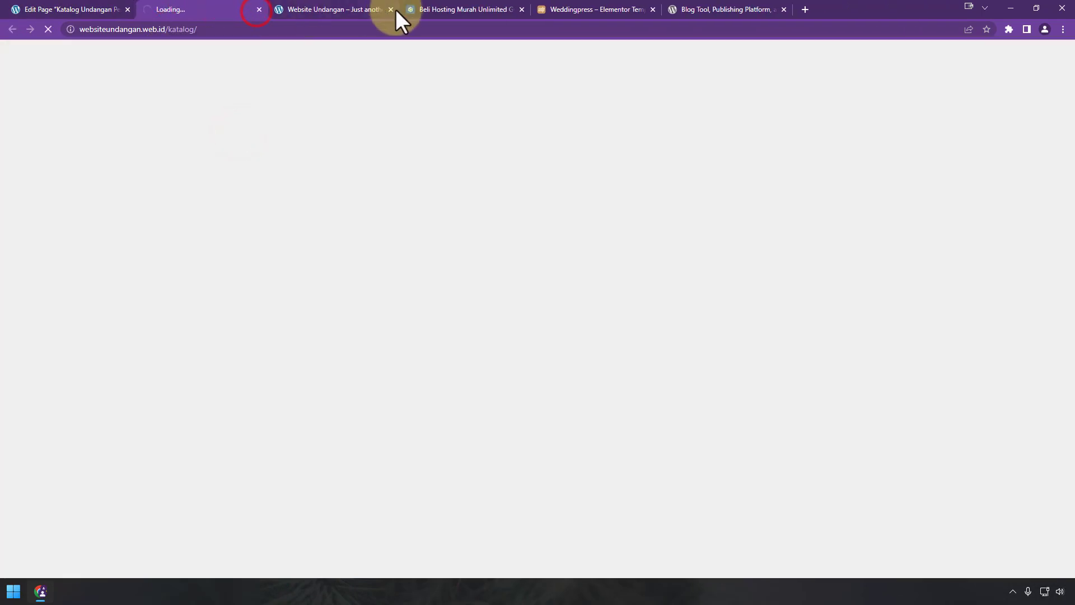
{"action": "left_click", "coordinate": [391, 9]}
{"action": "left_click", "coordinate": [391, 9]}
{"action": "left_click", "coordinate": [391, 8]}
{"action": "left_click", "coordinate": [390, 9]}
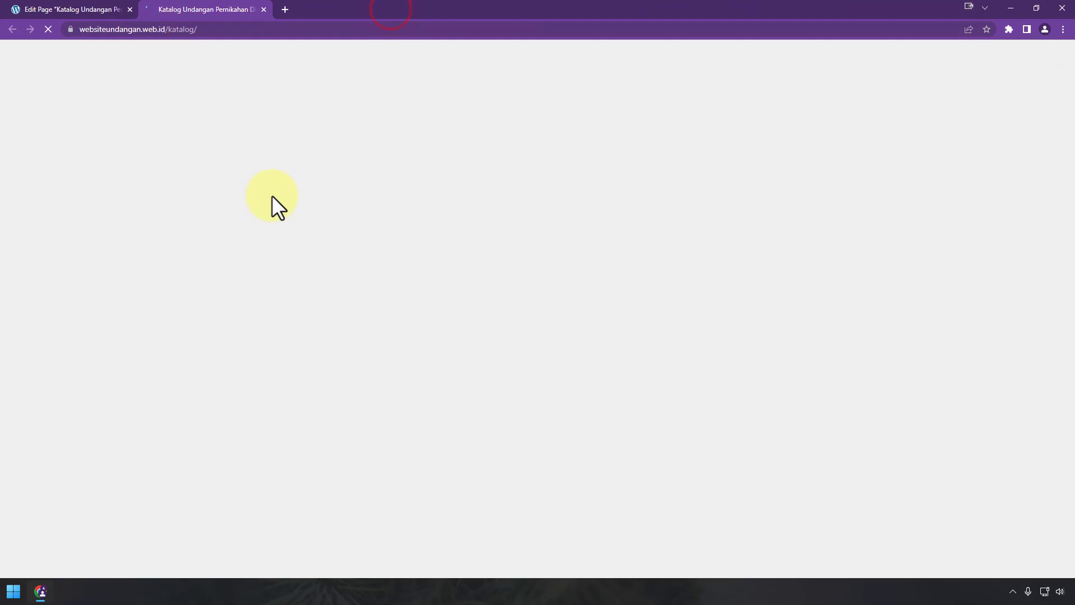
Step: Preview Demo 01 from the live catalogue and confirm it opens the site's own demo-01 page
{"action": "scroll", "coordinate": [940, 259], "scroll_direction": "down", "scroll_amount": 20}
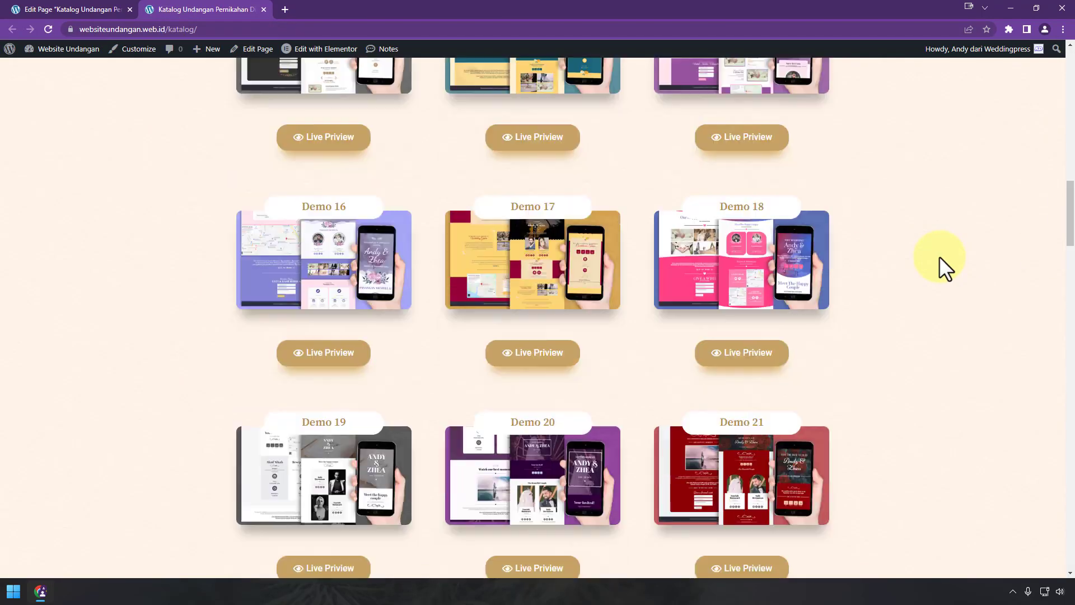
{"action": "scroll", "coordinate": [939, 256], "scroll_direction": "down", "scroll_amount": 15}
{"action": "scroll", "coordinate": [946, 254], "scroll_direction": "up", "scroll_amount": 20}
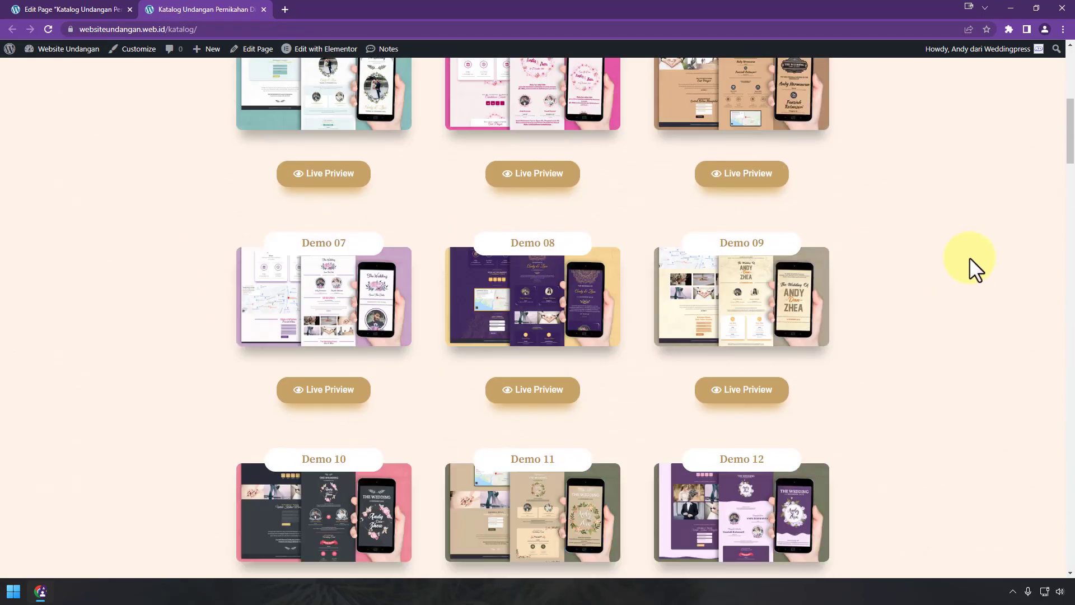
{"action": "scroll", "coordinate": [970, 257], "scroll_direction": "up", "scroll_amount": 7}
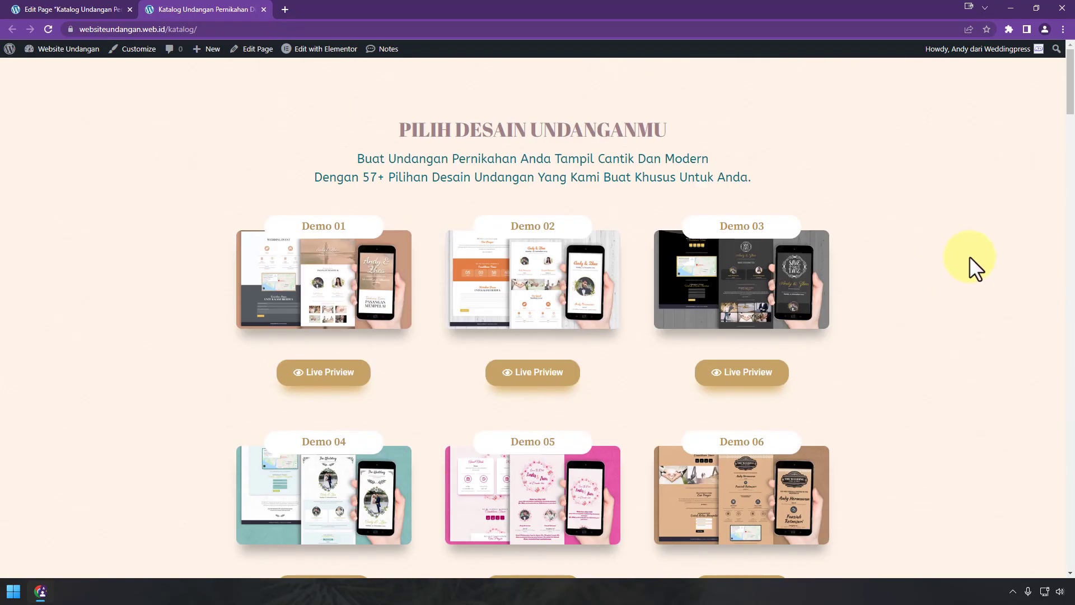
{"action": "left_click", "coordinate": [329, 387]}
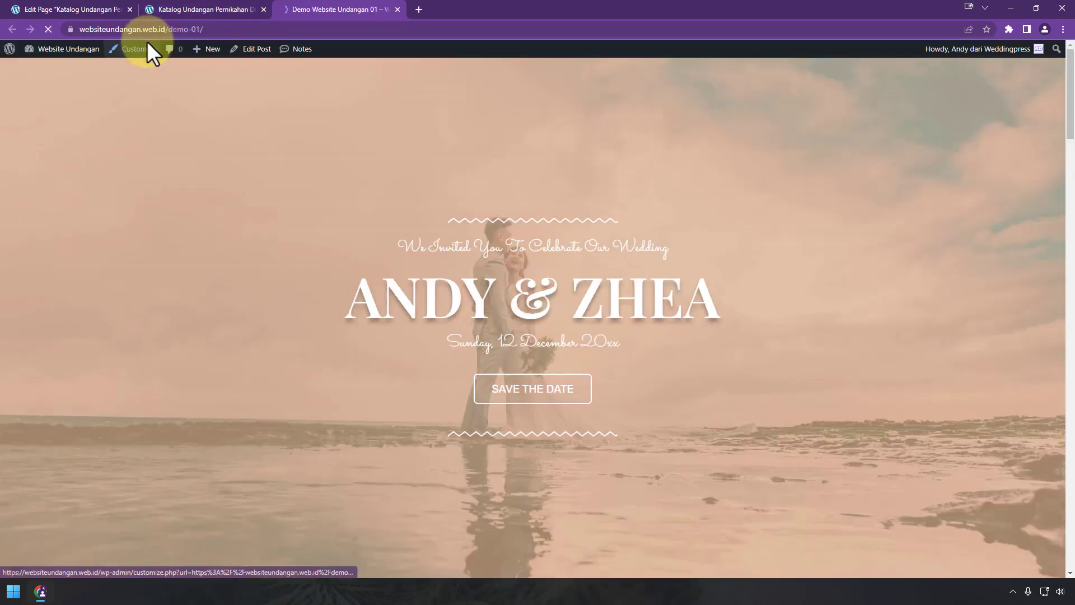
{"action": "left_click_drag", "start_coordinate": [166, 29], "coordinate": [5, 29]}
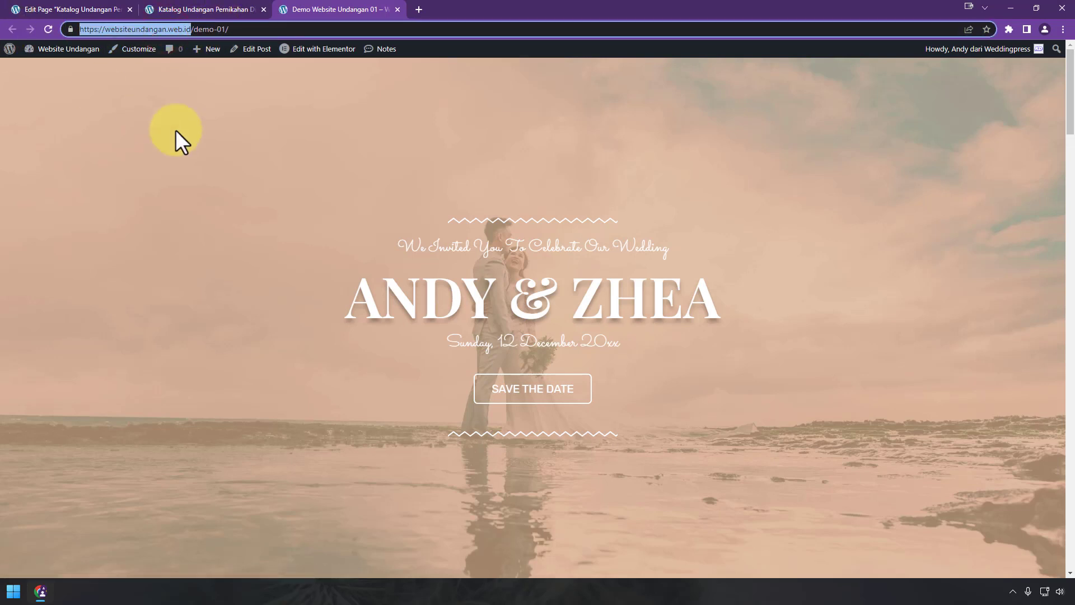
Step: Preview Demo 02, check its address, close it, and return to the catalogue page editor
{"action": "left_click", "coordinate": [174, 10]}
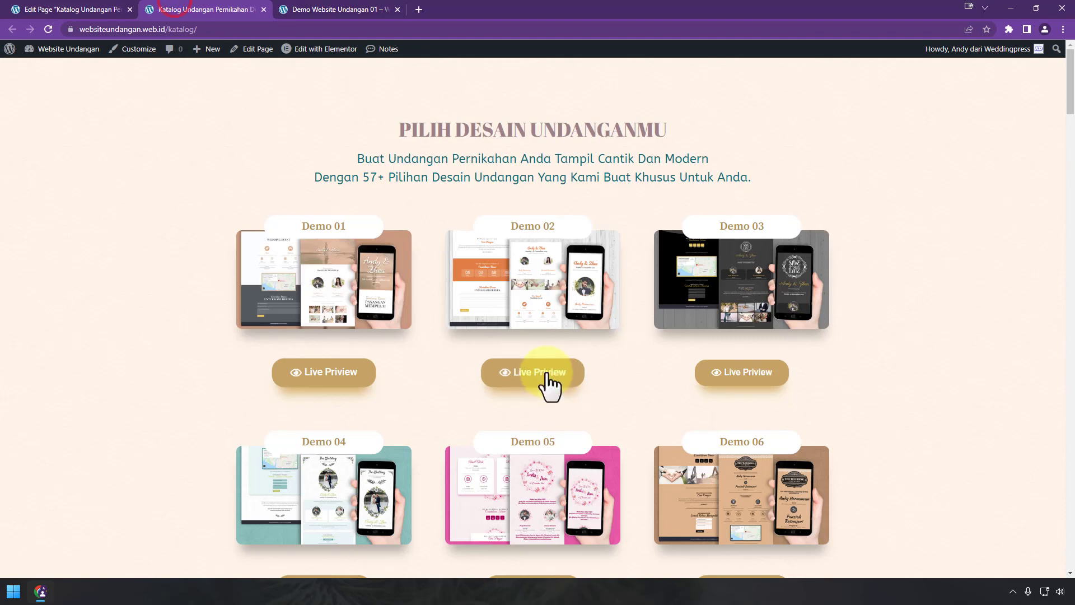
{"action": "left_click", "coordinate": [546, 371]}
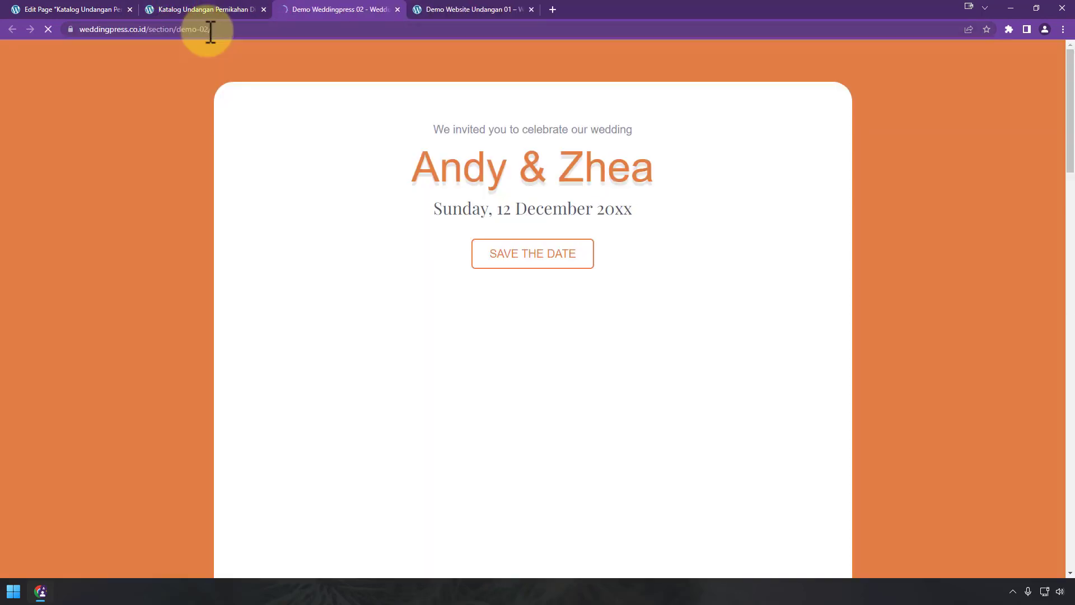
{"action": "left_click", "coordinate": [244, 29]}
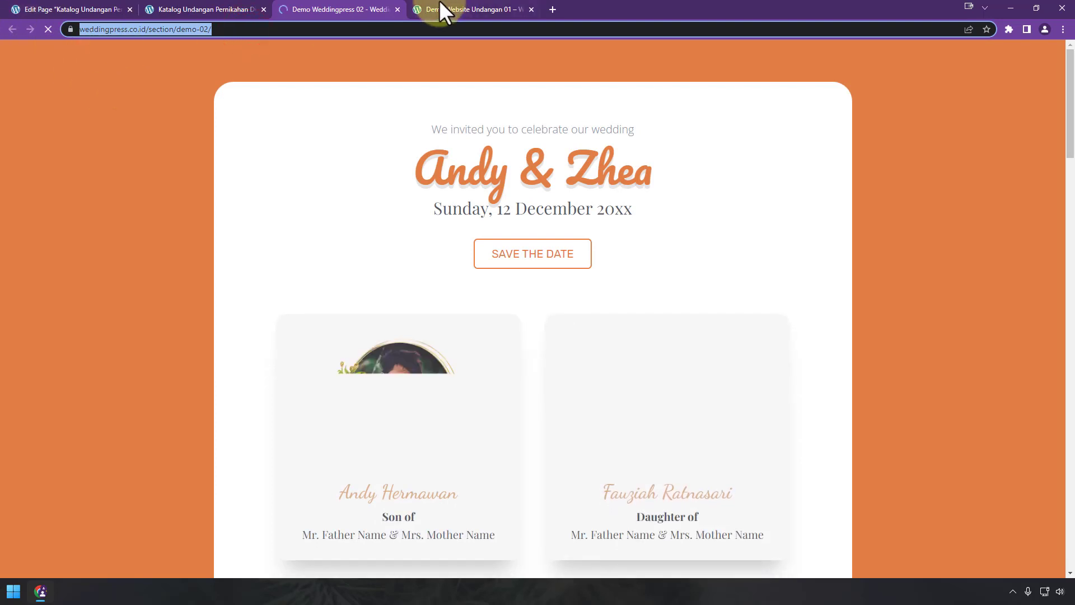
{"action": "left_click", "coordinate": [397, 9]}
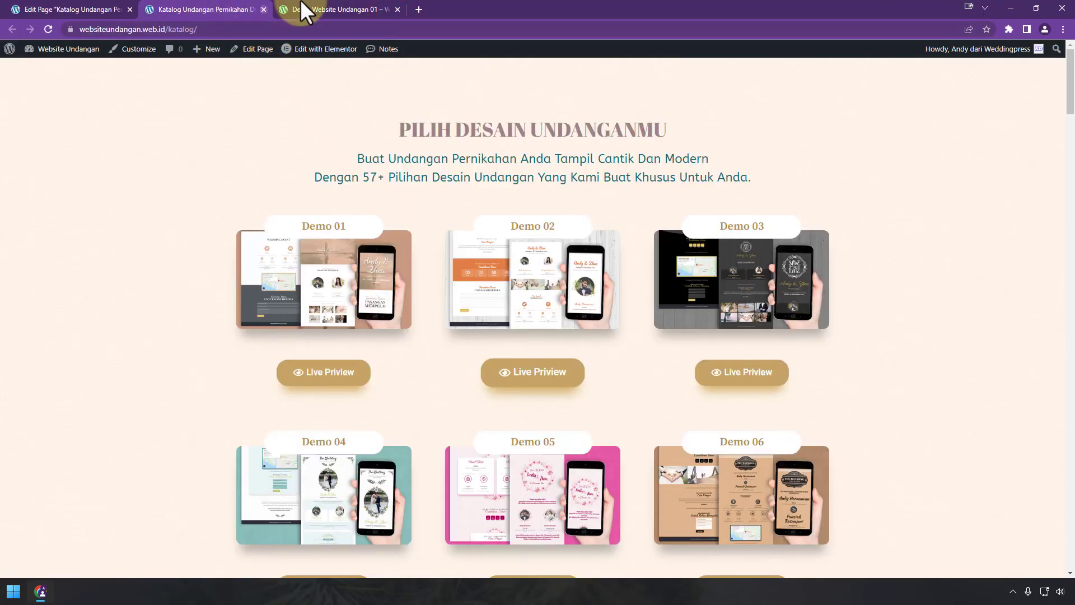
{"action": "left_click", "coordinate": [336, 9]}
{"action": "left_click", "coordinate": [32, 10]}
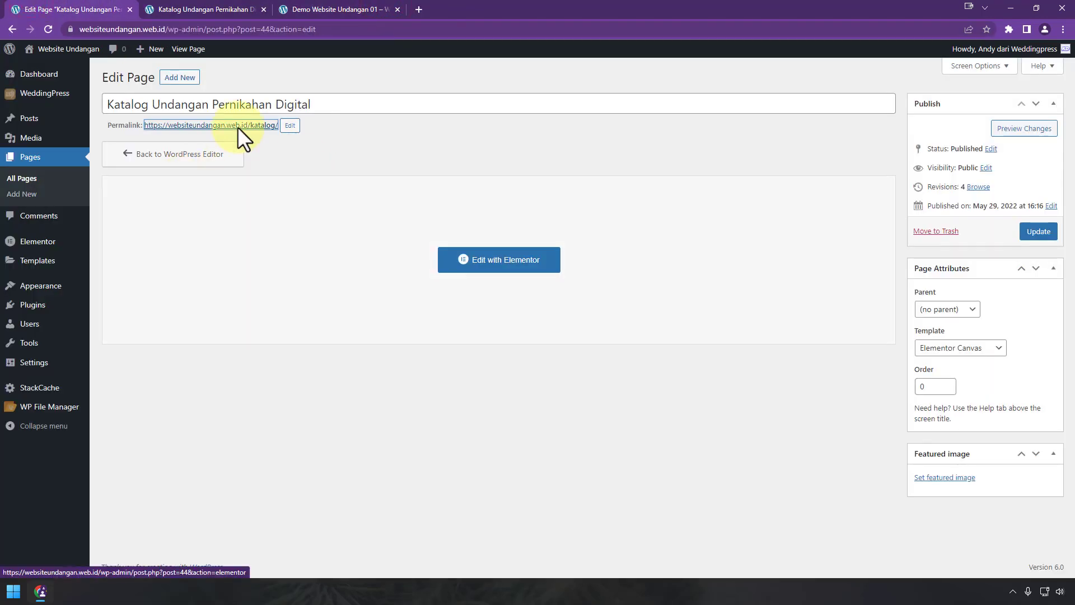
Step: Create a new page titled Salespage Jasa Undangan using the Elementor Canvas template
{"action": "left_click", "coordinate": [187, 80]}
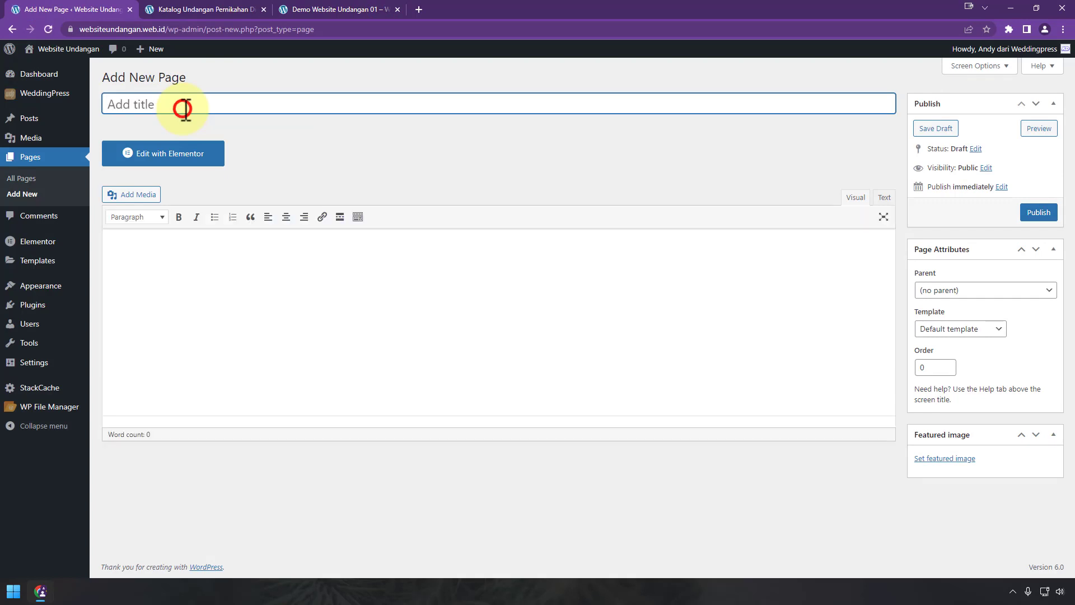
{"action": "left_click", "coordinate": [186, 106]}
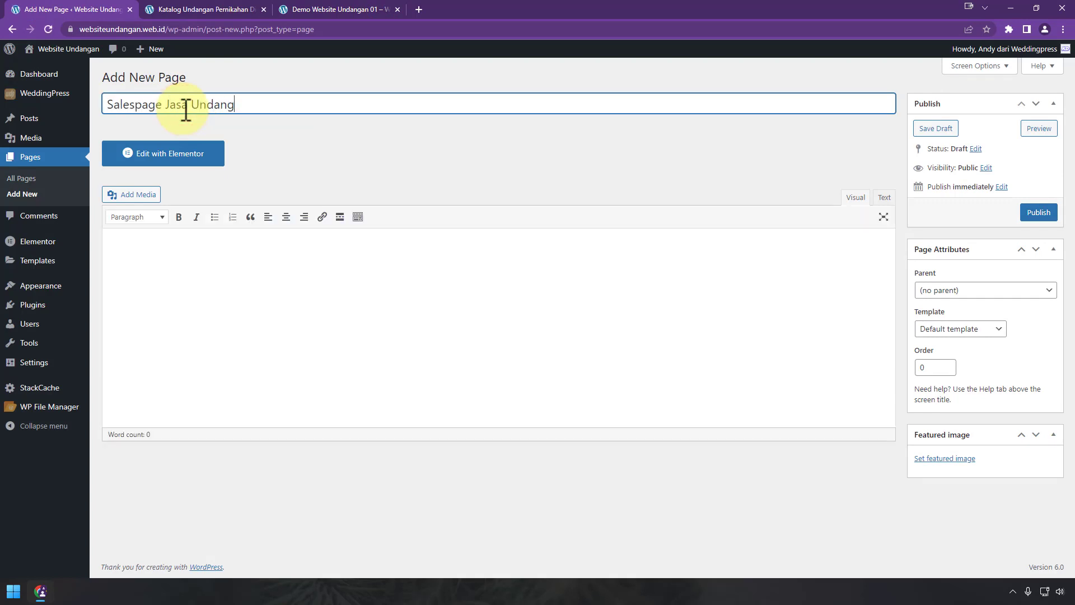
{"action": "left_click", "coordinate": [959, 332]}
{"action": "left_click", "coordinate": [963, 352]}
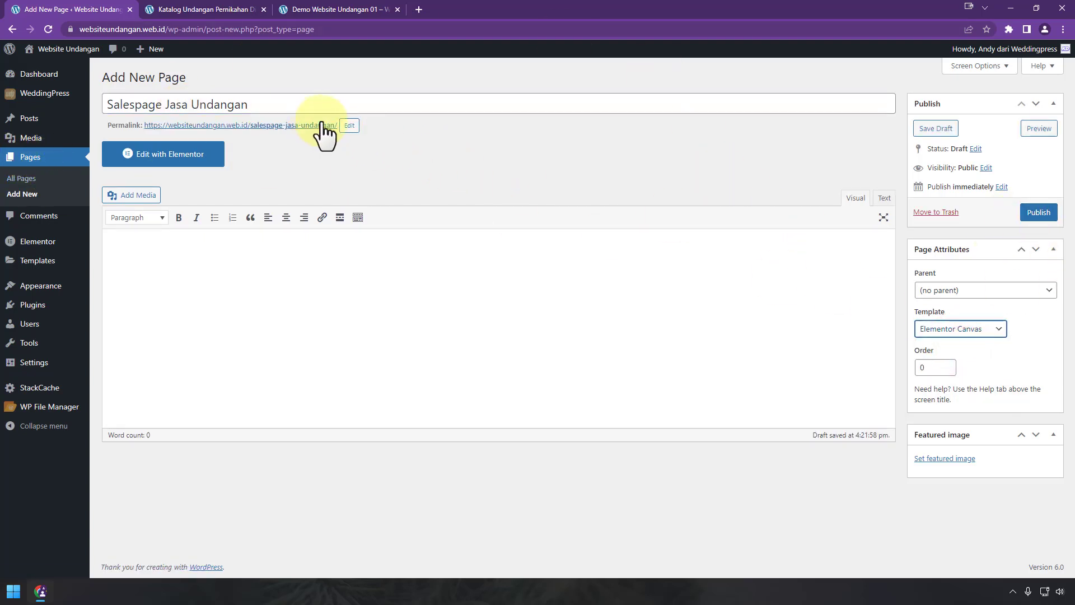
Step: Shorten the permalink slug to 'salespage', publish the page, and open it in Elementor
{"action": "left_click", "coordinate": [350, 125]}
{"action": "left_click_drag", "start_coordinate": [288, 129], "coordinate": [408, 144]}
{"action": "key", "text": "BackSpace"}
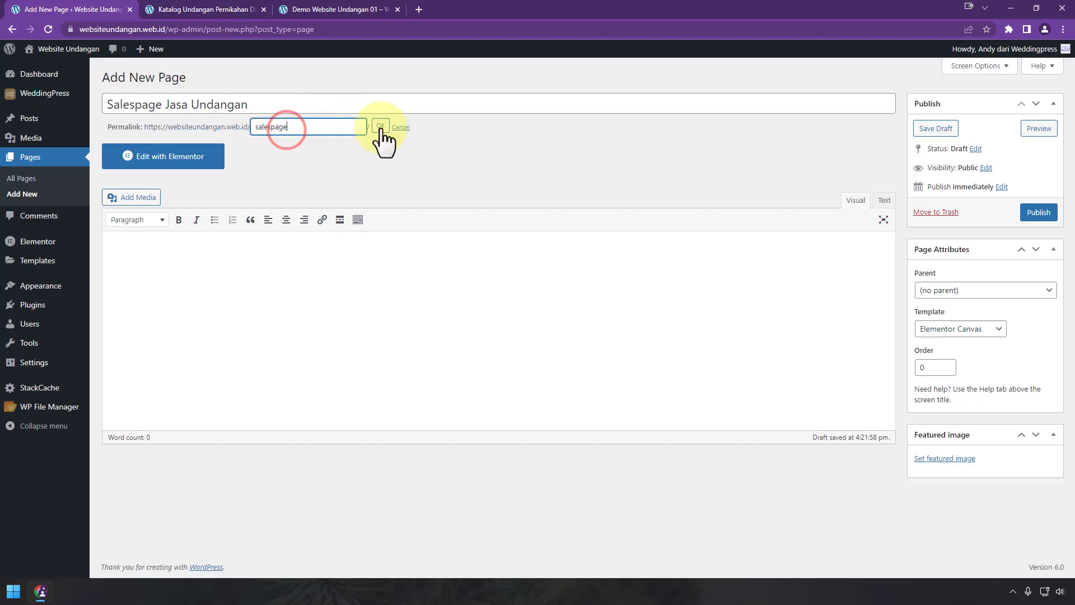
{"action": "left_click", "coordinate": [380, 127]}
{"action": "left_click", "coordinate": [1046, 213]}
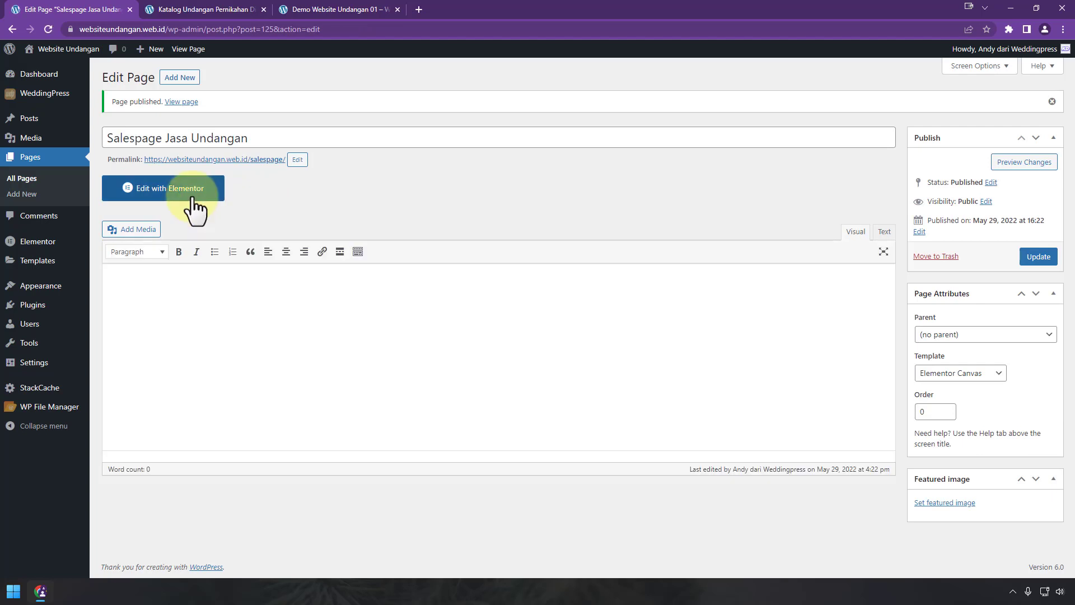
{"action": "left_click", "coordinate": [191, 190]}
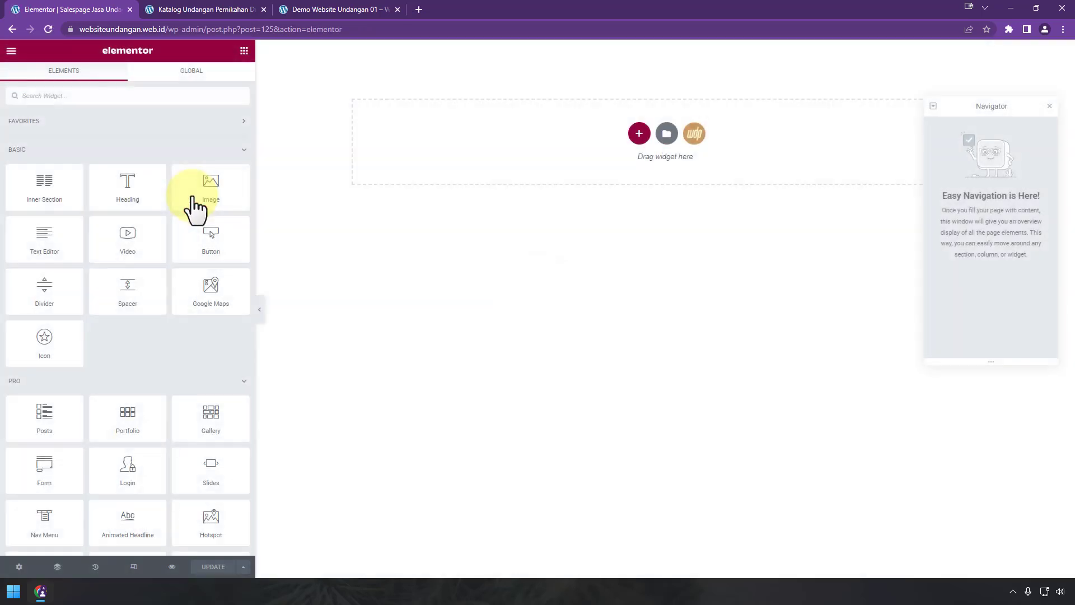
Step: Insert the Salespage 05 template from the WeddingPress sales page library
{"action": "left_click", "coordinate": [695, 133]}
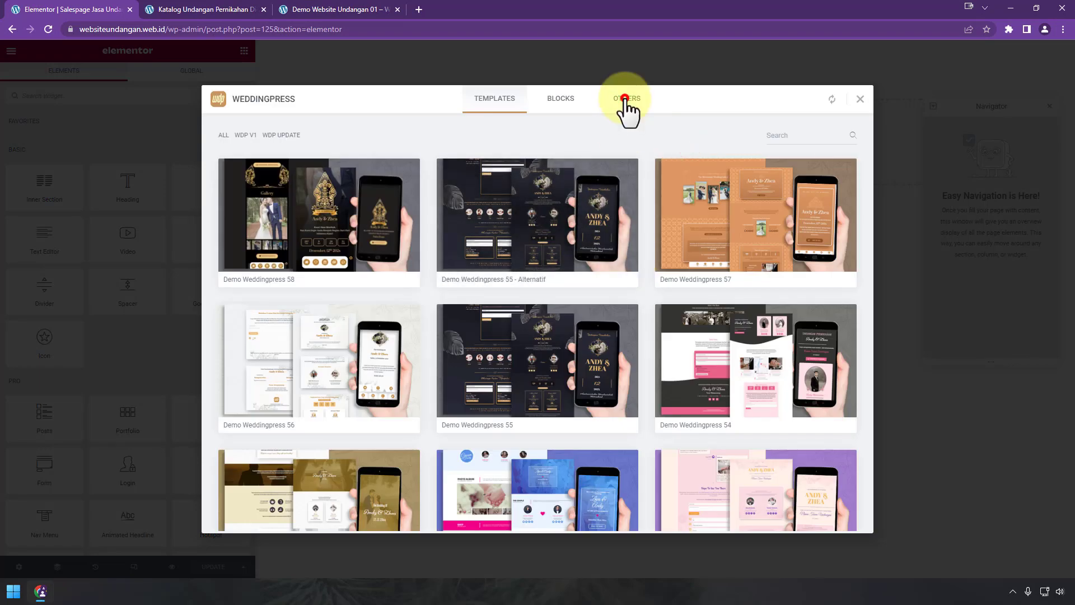
{"action": "left_click", "coordinate": [624, 98]}
{"action": "left_click", "coordinate": [283, 136]}
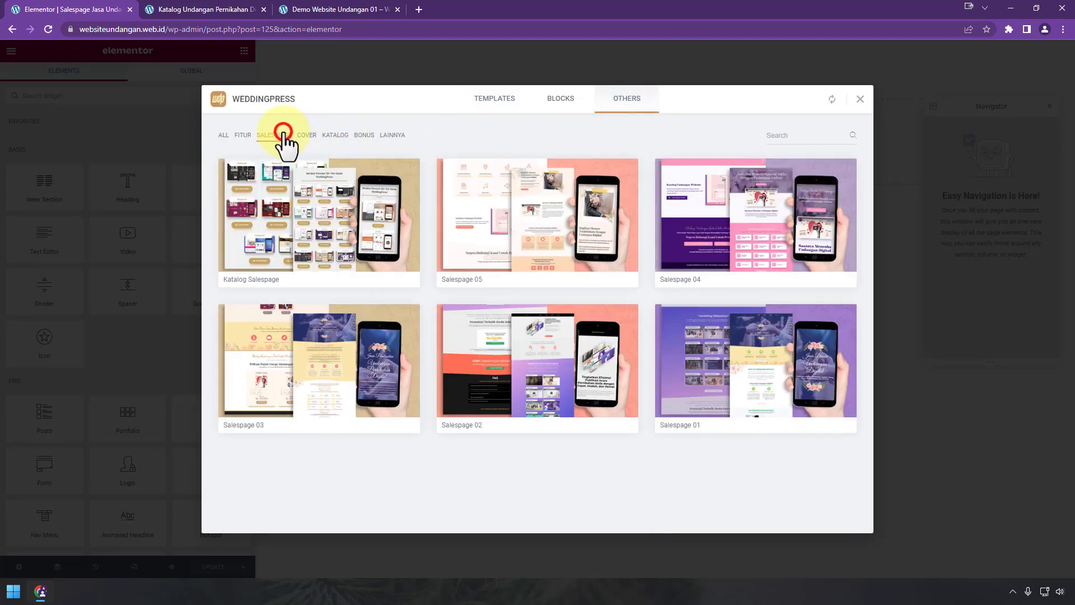
{"action": "mouse_move", "coordinate": [485, 264]}
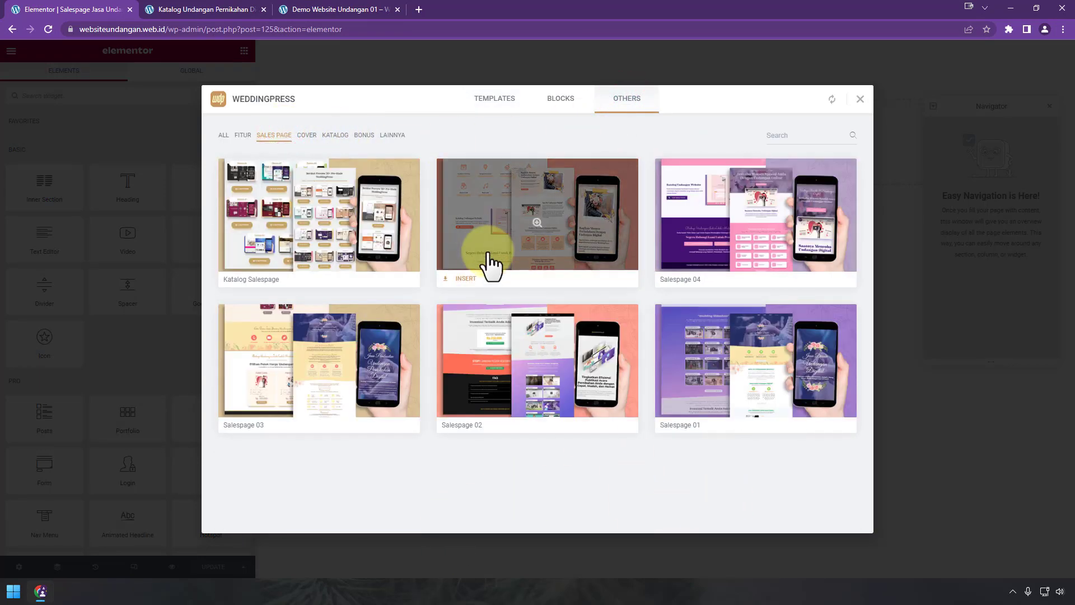
{"action": "left_click", "coordinate": [468, 284]}
Step: Review the animated headline and template sections down to the Lihat Semua Desain button
{"action": "scroll", "coordinate": [652, 331], "scroll_direction": "down", "scroll_amount": 3}
{"action": "scroll", "coordinate": [643, 324], "scroll_direction": "up", "scroll_amount": 3}
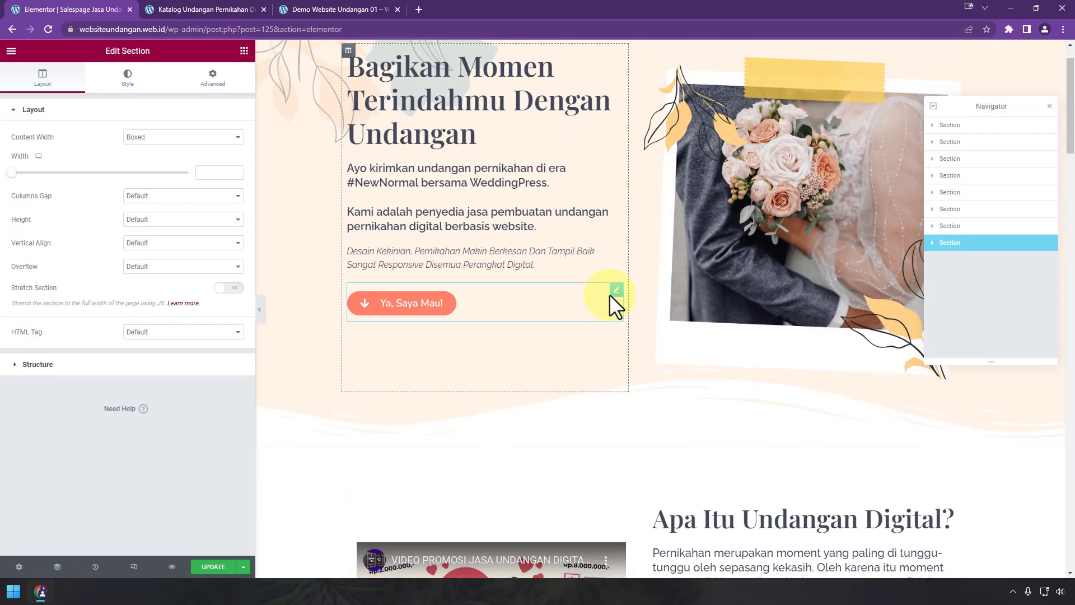
{"action": "scroll", "coordinate": [609, 294], "scroll_direction": "up", "scroll_amount": 1}
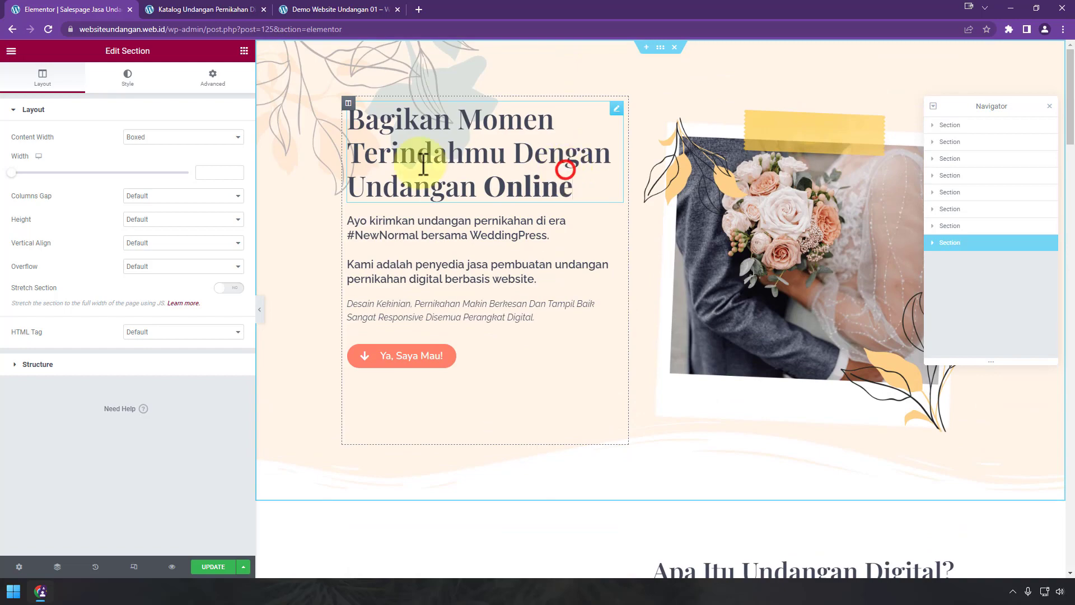
{"action": "left_click", "coordinate": [498, 119]}
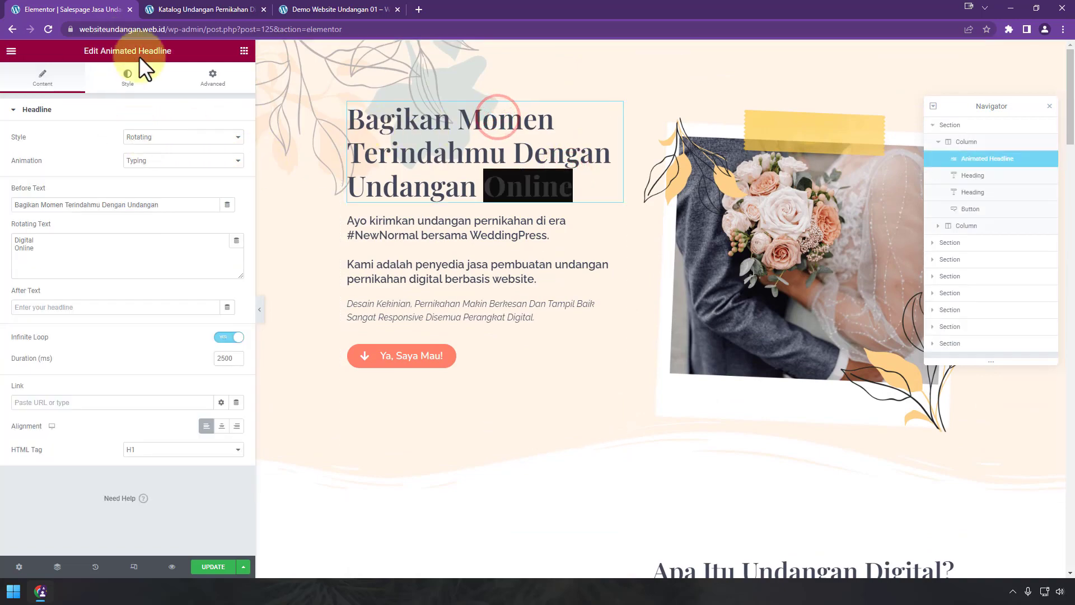
{"action": "scroll", "coordinate": [458, 264], "scroll_direction": "down", "scroll_amount": 7}
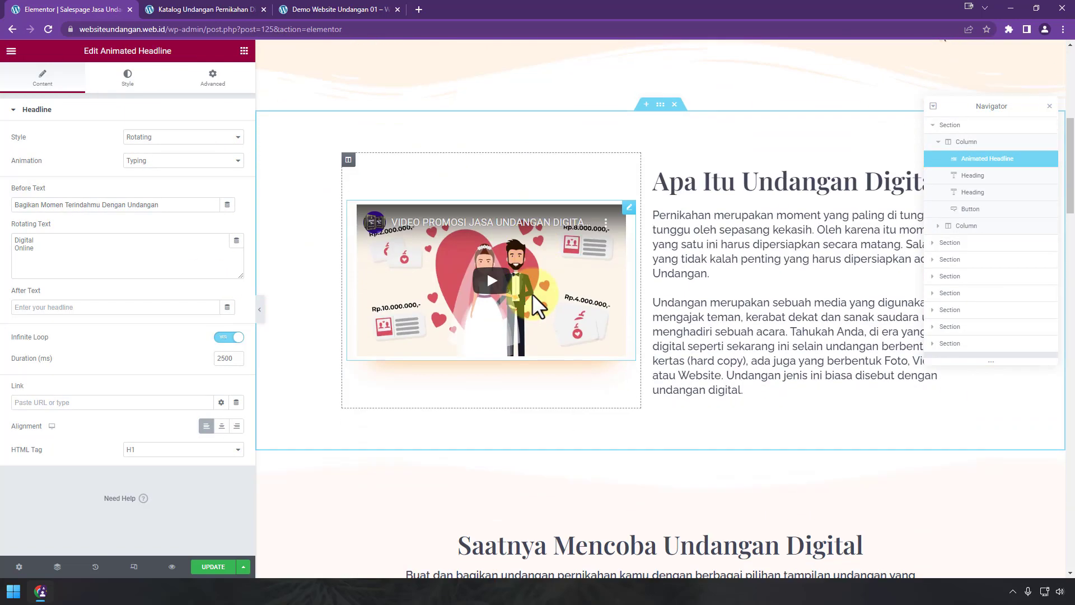
{"action": "scroll", "coordinate": [532, 294], "scroll_direction": "down", "scroll_amount": 2}
{"action": "scroll", "coordinate": [650, 317], "scroll_direction": "down", "scroll_amount": 13}
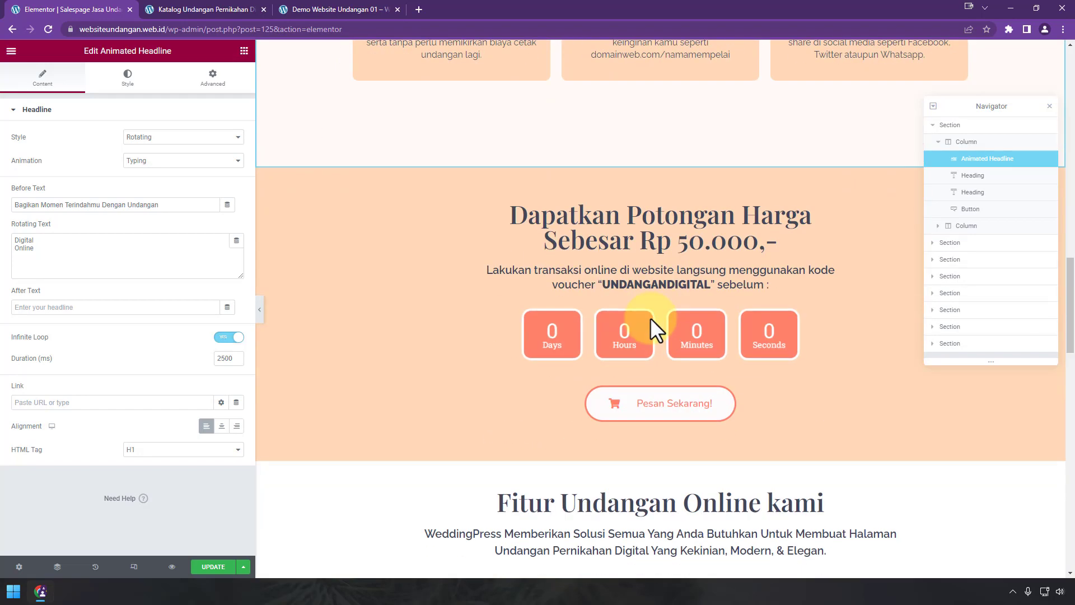
{"action": "scroll", "coordinate": [650, 318], "scroll_direction": "down", "scroll_amount": 15}
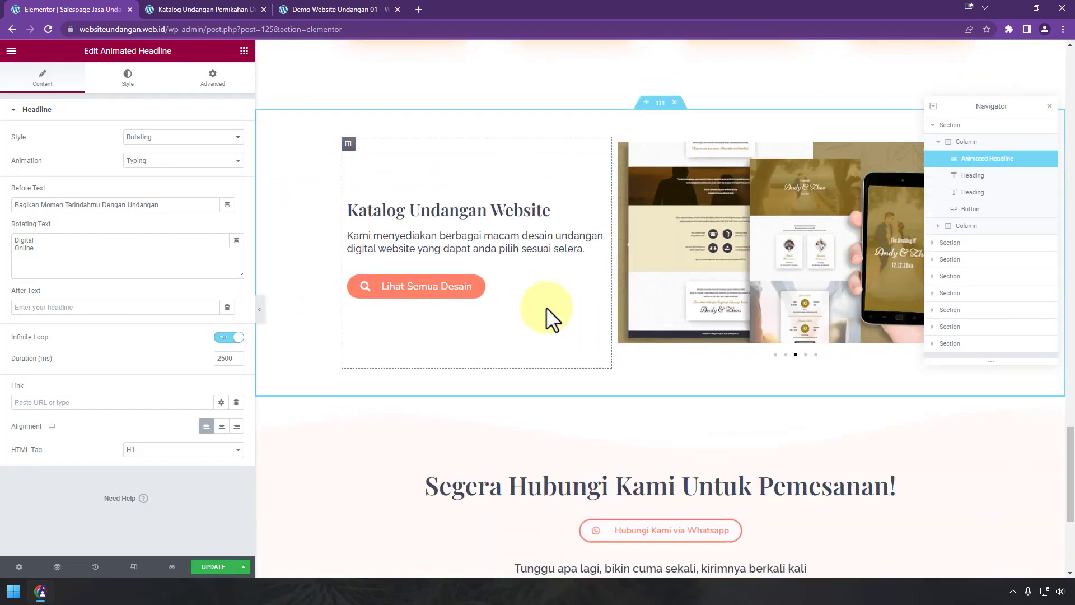
{"action": "left_click", "coordinate": [525, 291]}
{"action": "left_click", "coordinate": [232, 9]}
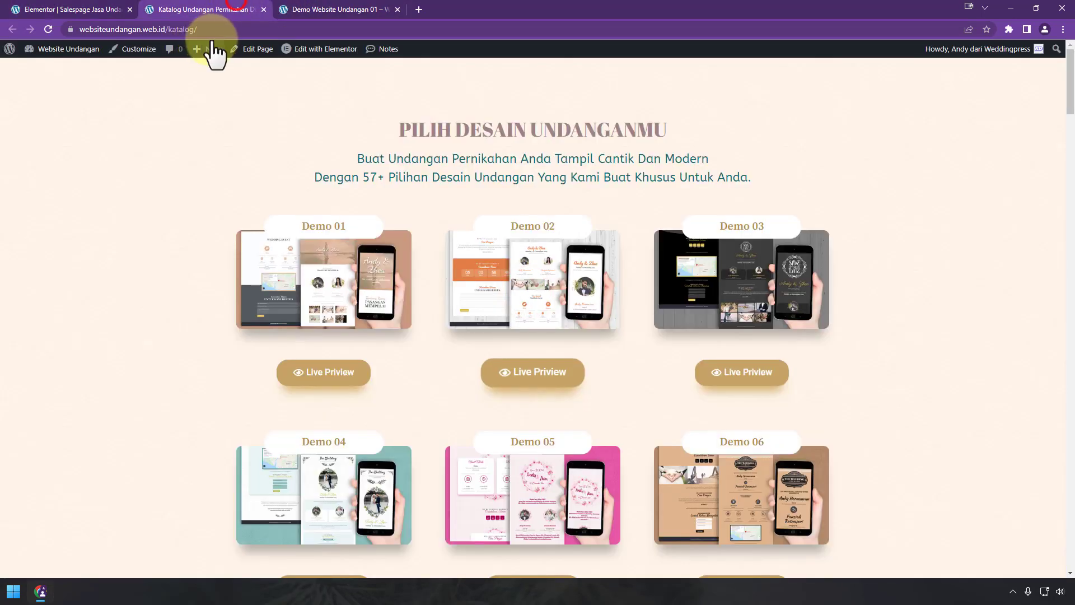
{"action": "left_click", "coordinate": [221, 29]}
{"action": "right_click", "coordinate": [221, 30]}
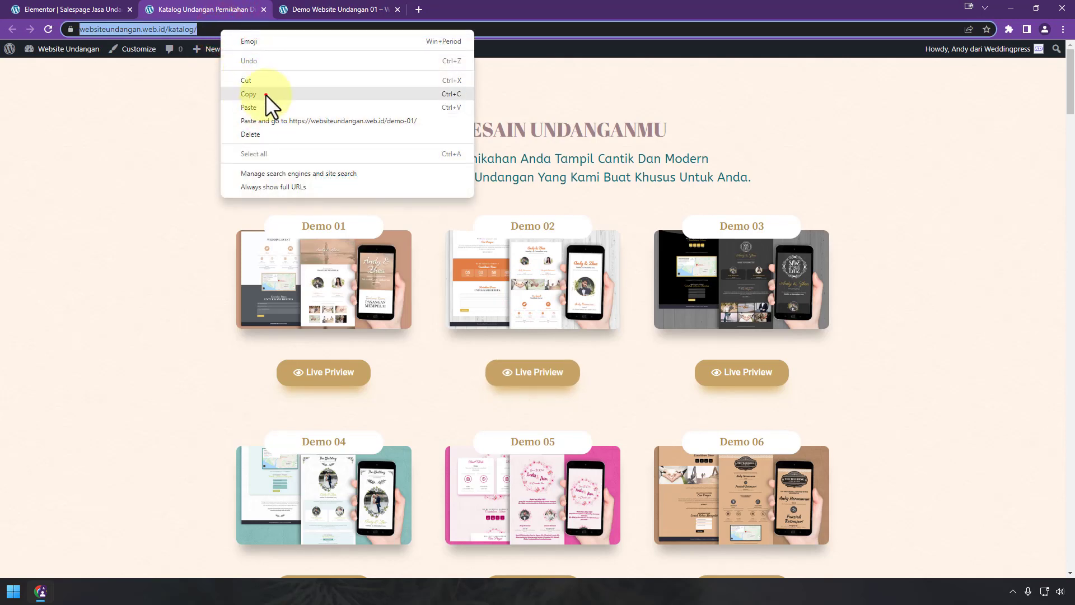
{"action": "left_click", "coordinate": [266, 94]}
{"action": "left_click", "coordinate": [67, 9]}
{"action": "left_click", "coordinate": [508, 287]}
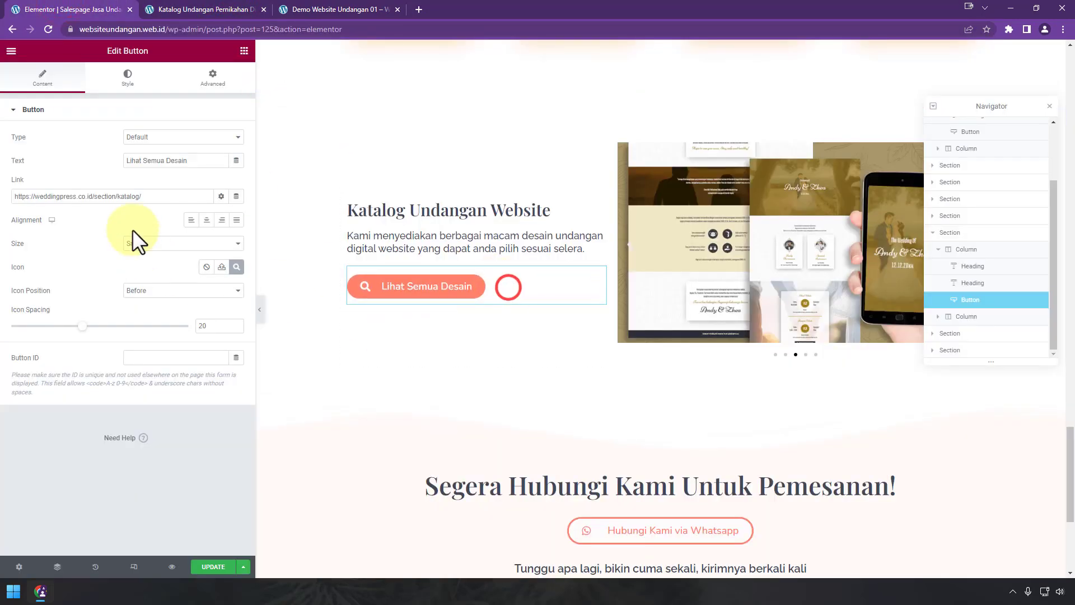
{"action": "triple_click", "coordinate": [149, 196]}
{"action": "key", "text": "ctrl+v"}
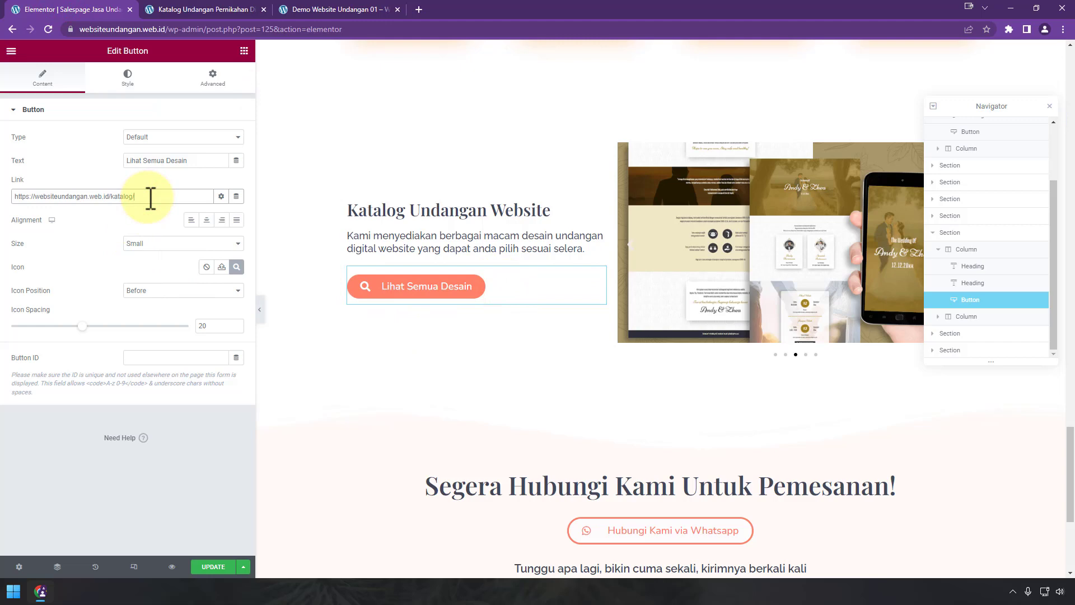
Step: Select the Hubungi Kami via Whatsapp contact button and bring up the widget panel
{"action": "scroll", "coordinate": [684, 374], "scroll_direction": "down", "scroll_amount": 4}
{"action": "left_click", "coordinate": [786, 310]}
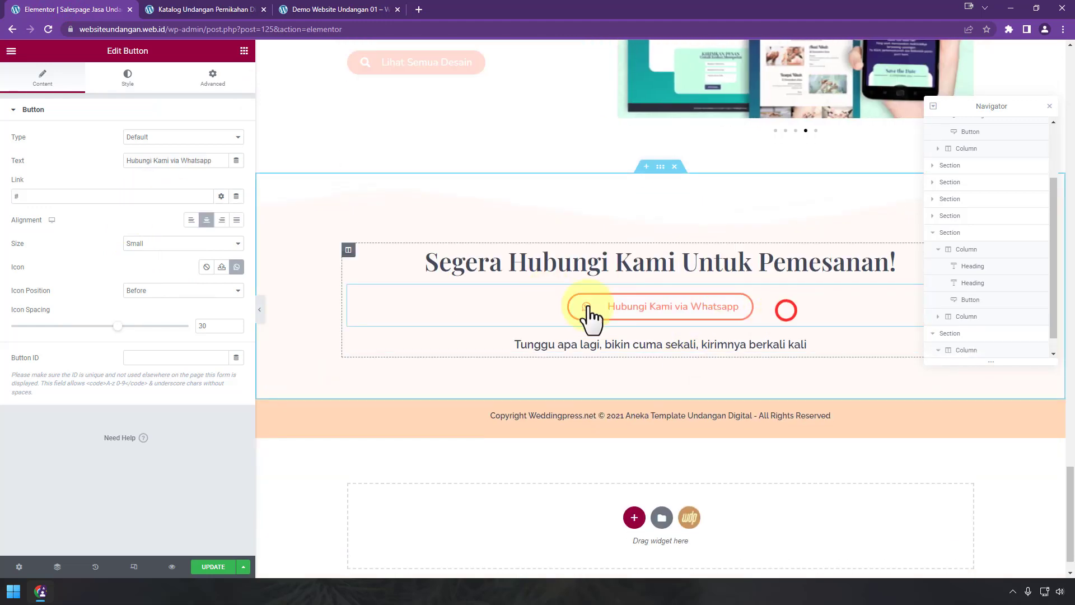
{"action": "left_click", "coordinate": [588, 313]}
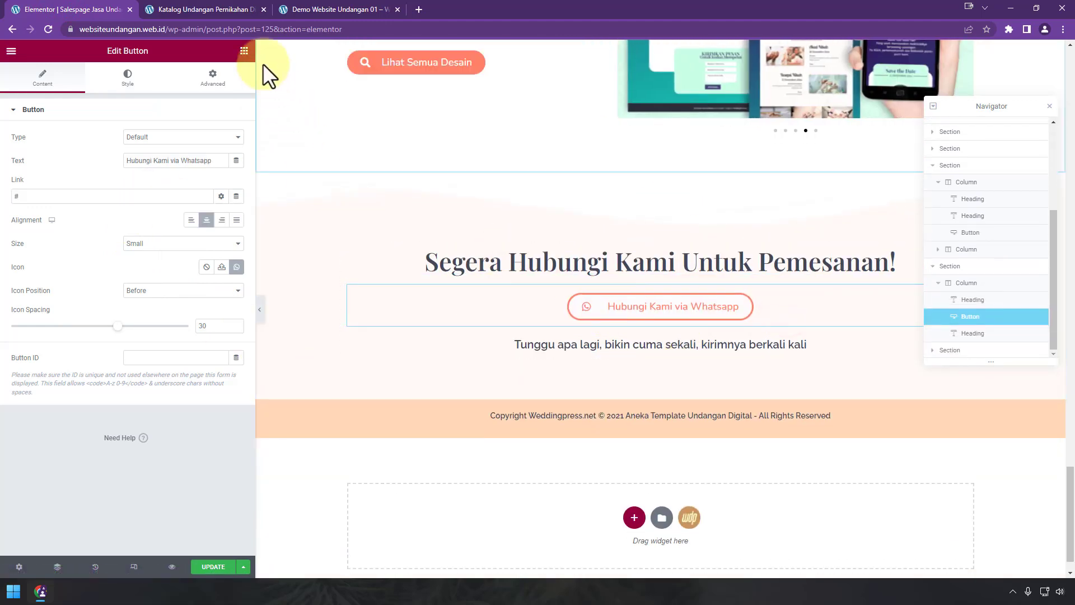
{"action": "left_click", "coordinate": [244, 51]}
Step: Collapse the widget categories and drop a WhatsApp widget under the contact button
{"action": "left_click", "coordinate": [94, 150]}
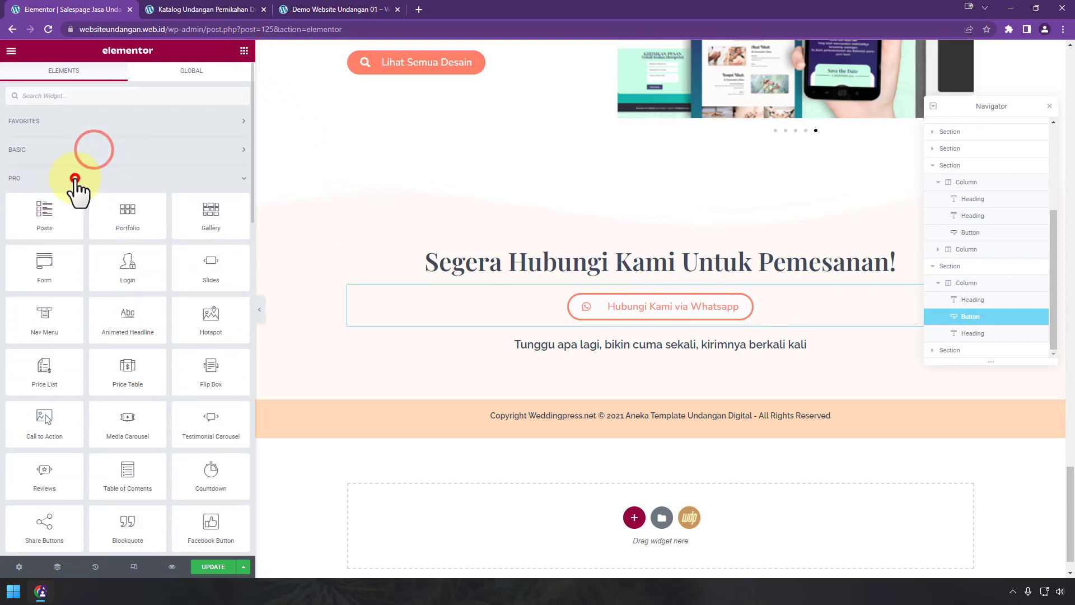
{"action": "left_click", "coordinate": [74, 178]}
{"action": "left_click", "coordinate": [84, 207]}
{"action": "scroll", "coordinate": [168, 297], "scroll_direction": "down", "scroll_amount": 1}
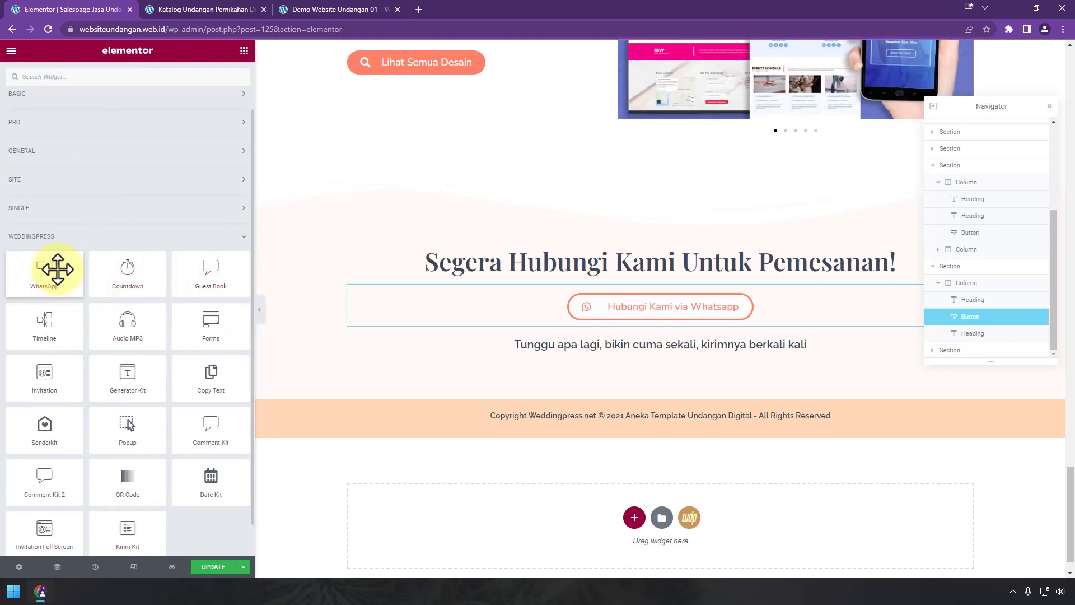
{"action": "left_click_drag", "start_coordinate": [56, 268], "coordinate": [696, 319]}
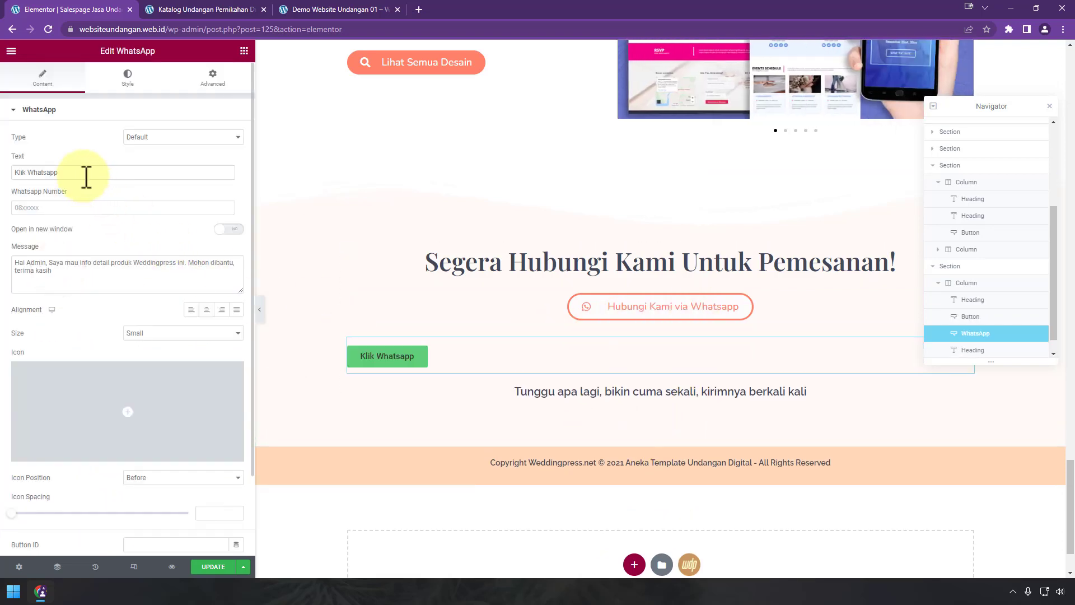
Step: Label the WhatsApp button 'Hubungi Kami via Whatsapp' and enter the contact number with a 'jasa undangan digital' message
{"action": "left_click", "coordinate": [503, 302]}
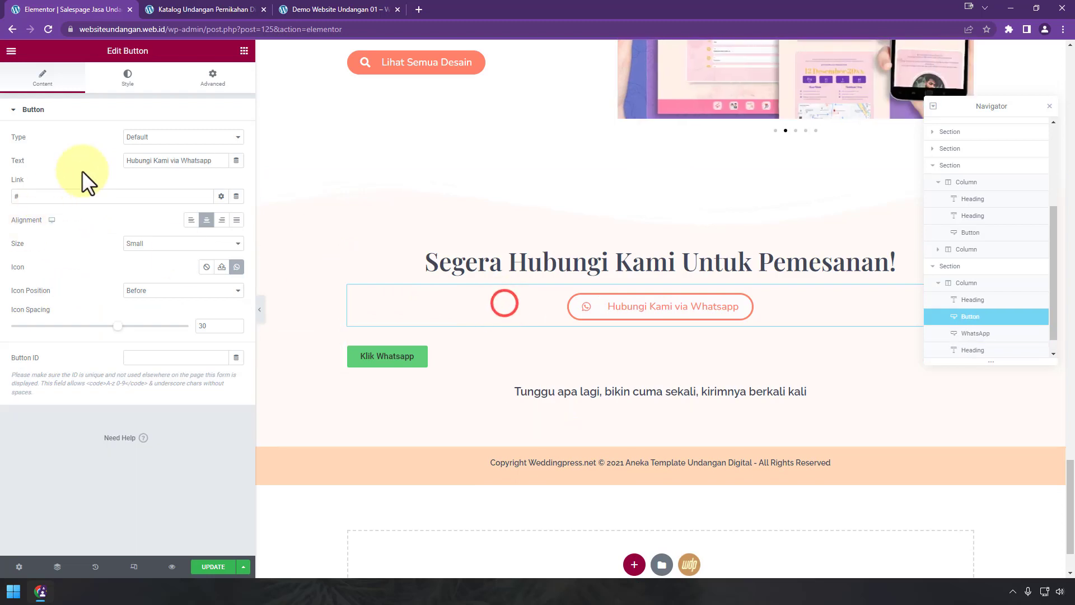
{"action": "triple_click", "coordinate": [223, 162]}
{"action": "left_click", "coordinate": [553, 360]}
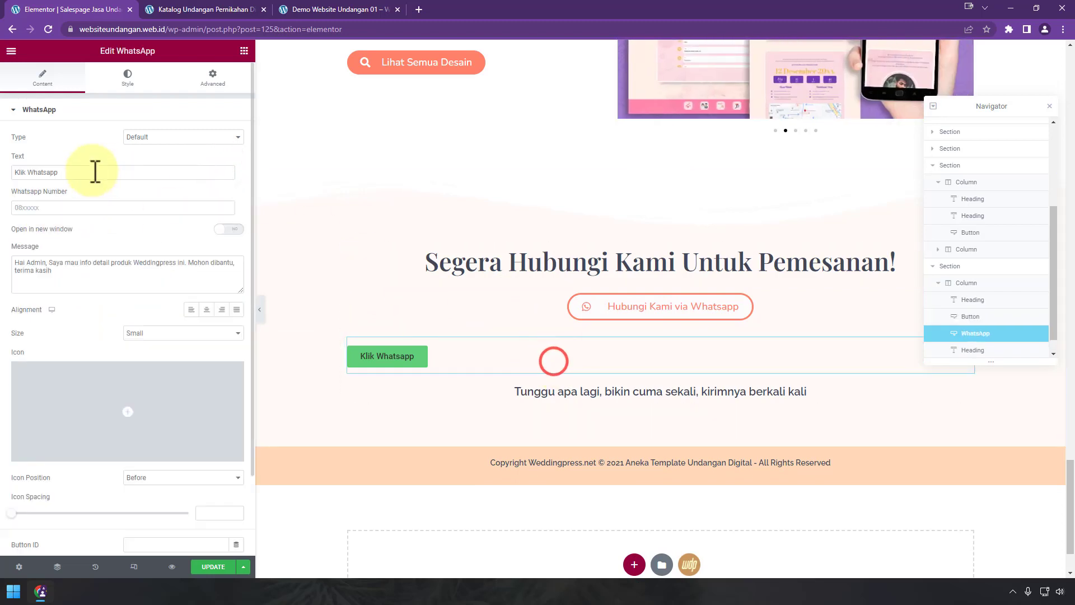
{"action": "left_click", "coordinate": [92, 171]}
{"action": "key", "text": "ctrl+a"}
{"action": "key", "text": "ctrl+v"}
{"action": "left_click", "coordinate": [140, 208]}
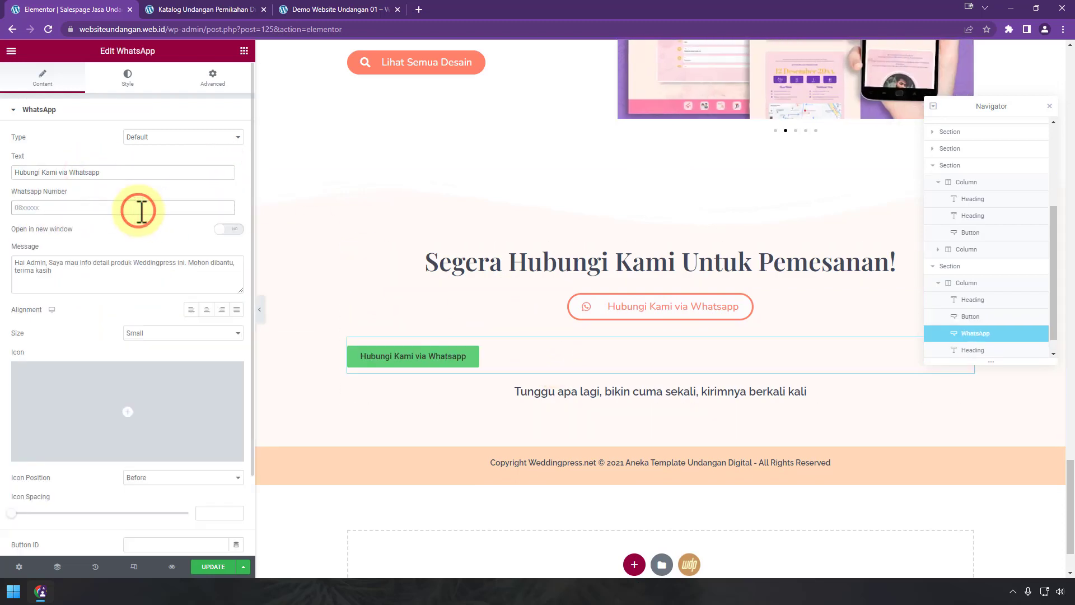
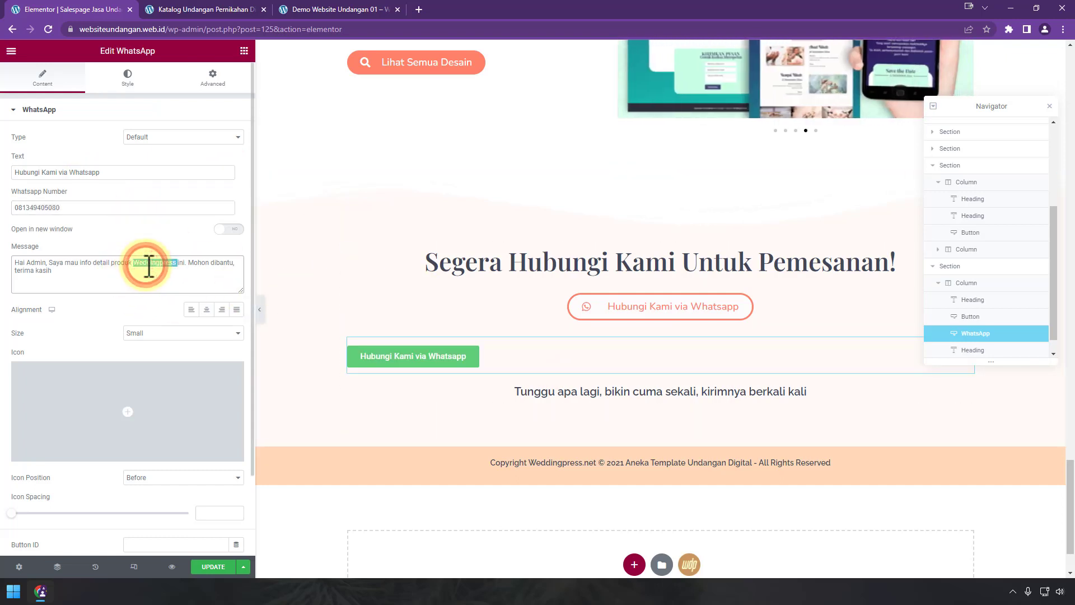
{"action": "type", "text": "jasa undangan digital"}
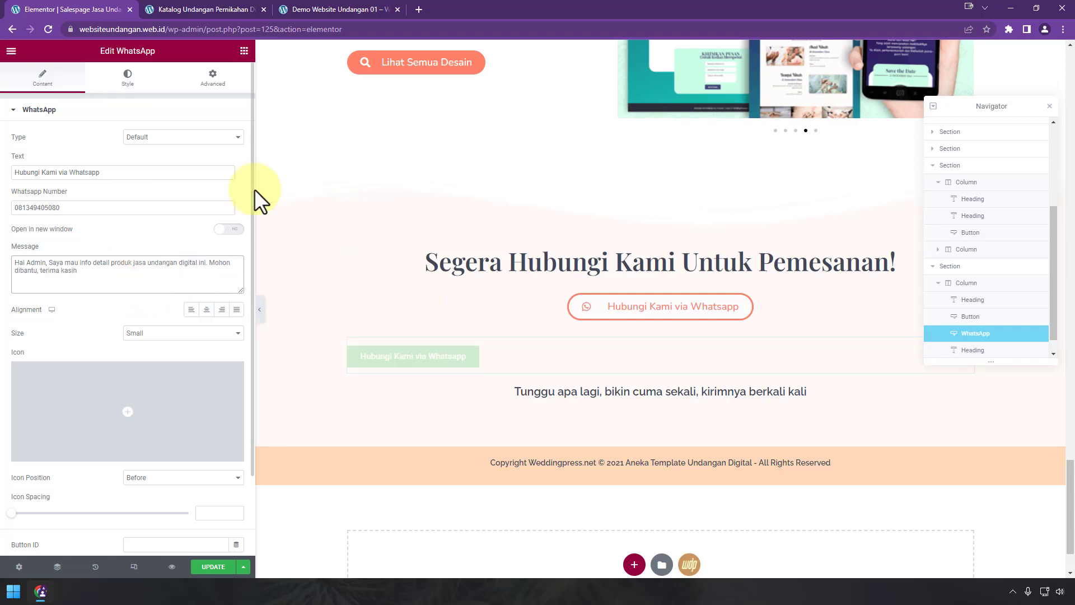
Step: Copy the original contact button and paste its style onto the WhatsApp button
{"action": "right_click", "coordinate": [775, 322]}
{"action": "right_click", "coordinate": [556, 317]}
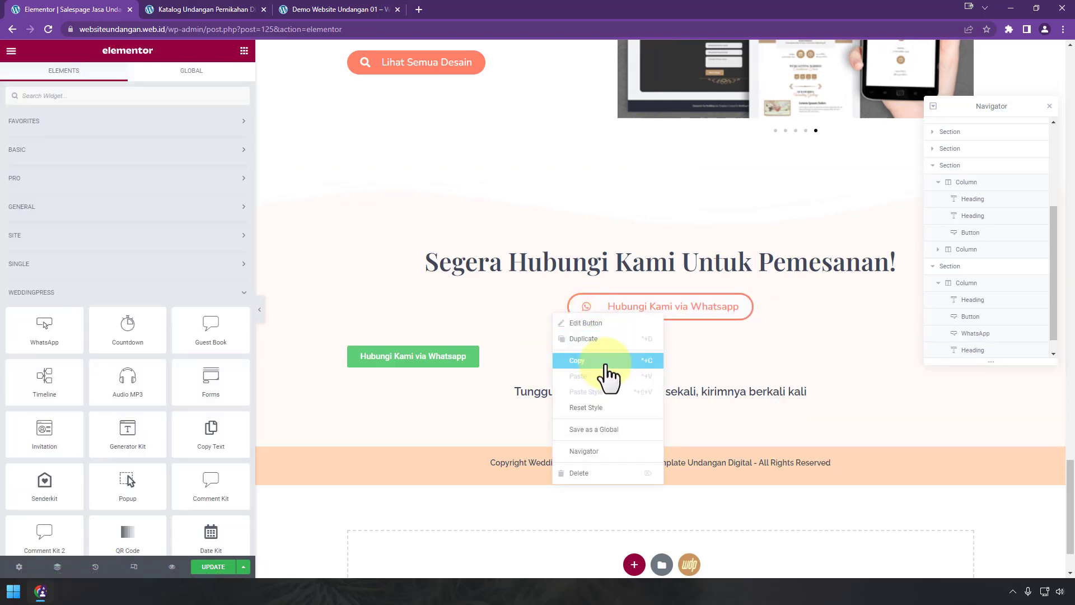
{"action": "left_click", "coordinate": [606, 361]}
{"action": "right_click", "coordinate": [476, 361]}
{"action": "left_click", "coordinate": [552, 438]}
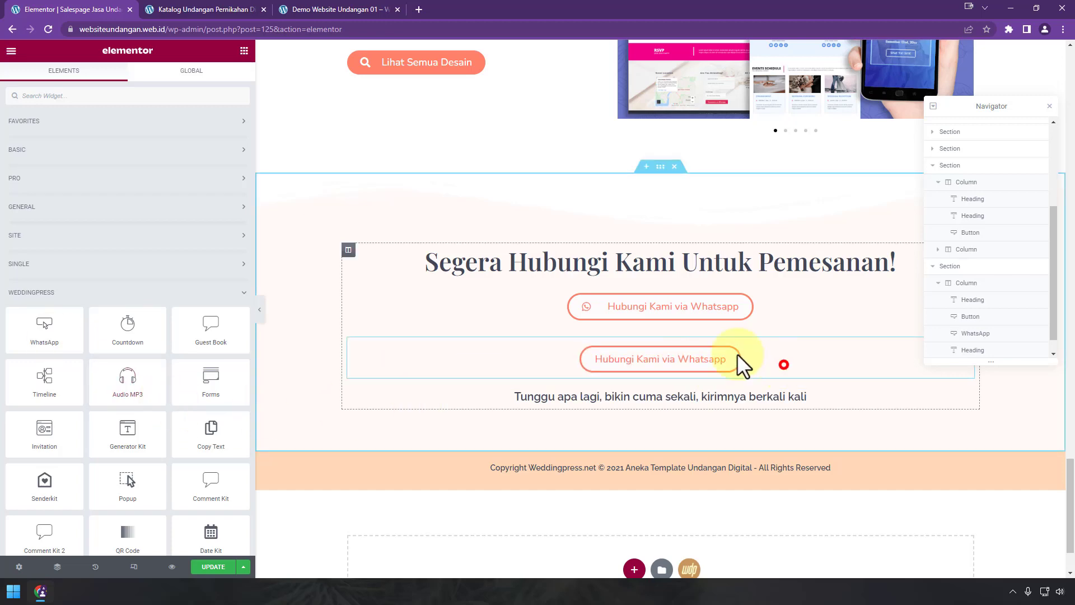
Step: Give the WhatsApp button the WhatsApp icon from the Icon Library
{"action": "left_click", "coordinate": [743, 366]}
{"action": "left_click", "coordinate": [176, 401]}
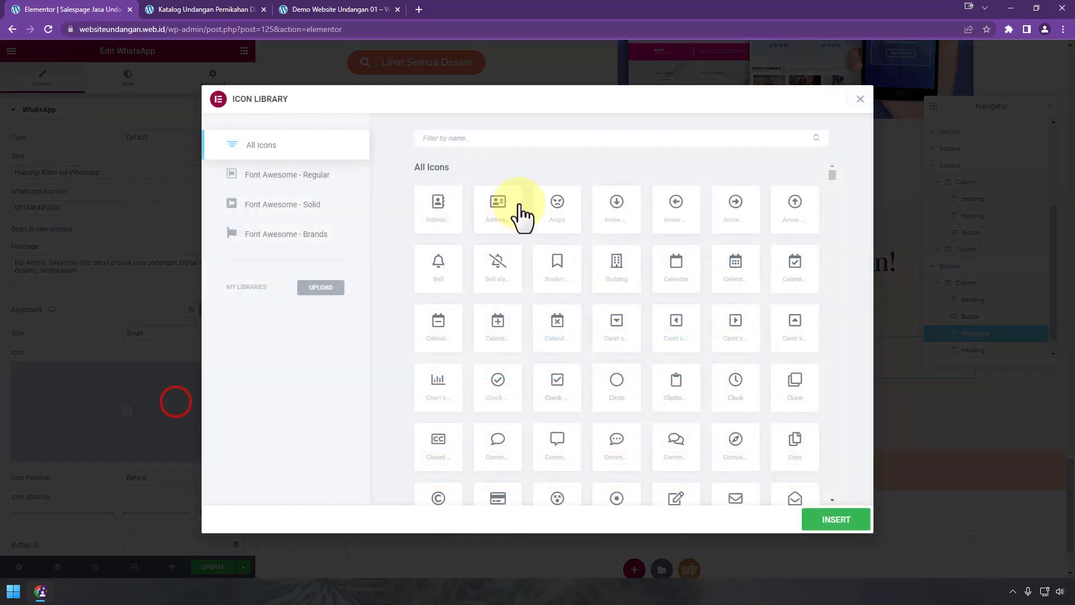
{"action": "left_click", "coordinate": [506, 139]}
{"action": "type", "text": "wh"}
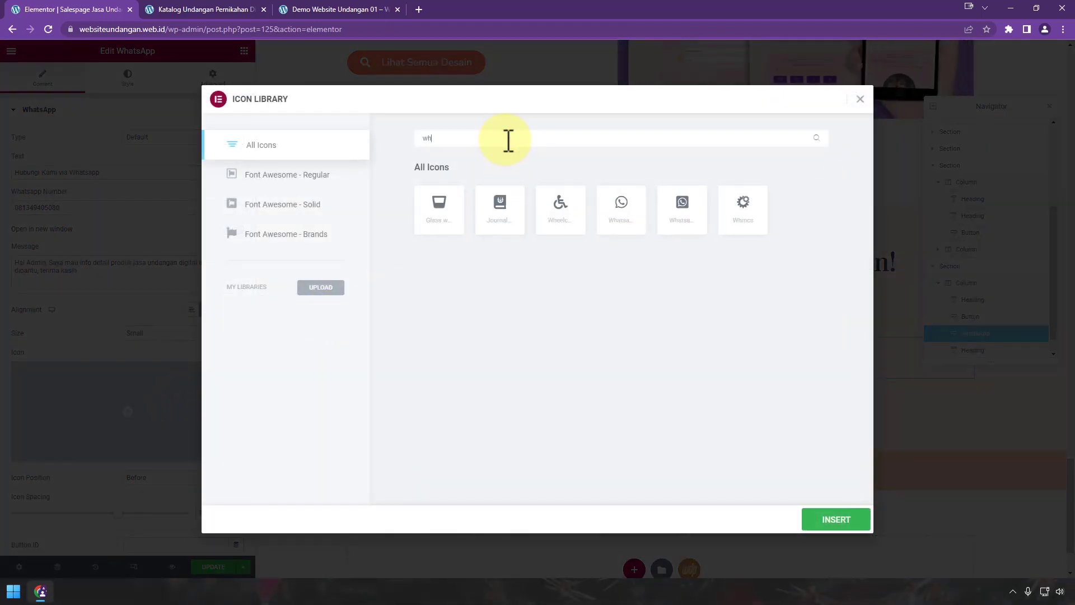
{"action": "left_click", "coordinate": [812, 520]}
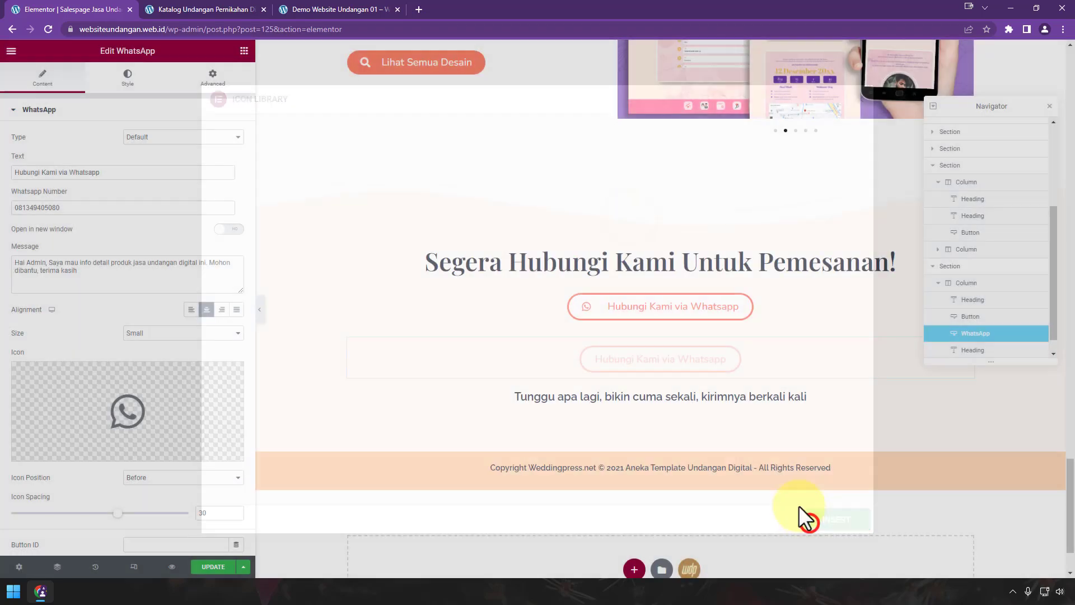
Step: Delete the original contact button and make the WhatsApp link open in a new window
{"action": "scroll", "coordinate": [655, 336], "scroll_direction": "down", "scroll_amount": 1}
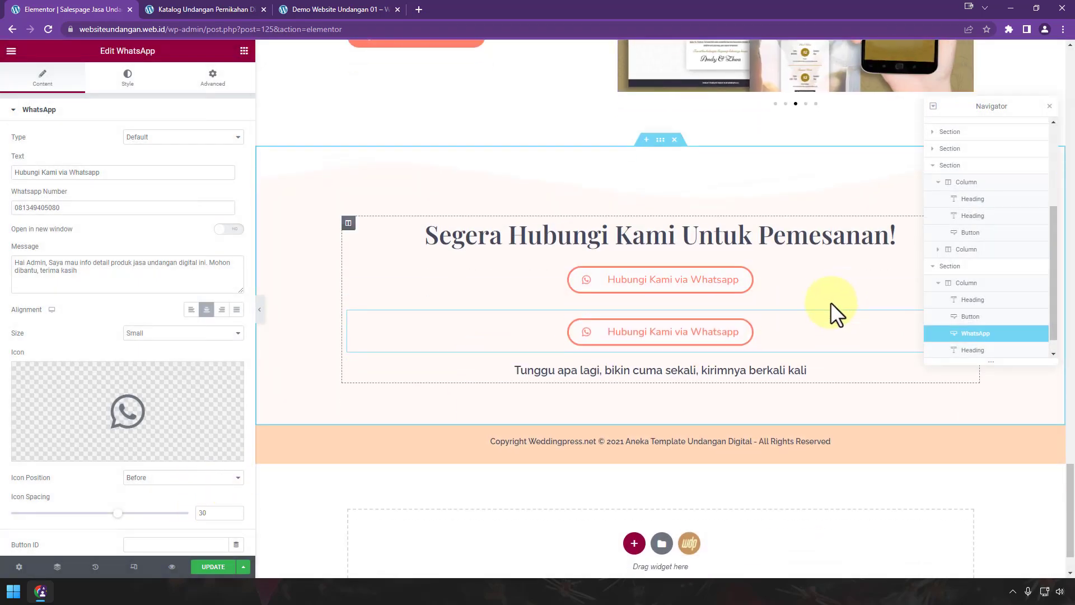
{"action": "right_click", "coordinate": [786, 253]}
{"action": "left_click", "coordinate": [831, 415]}
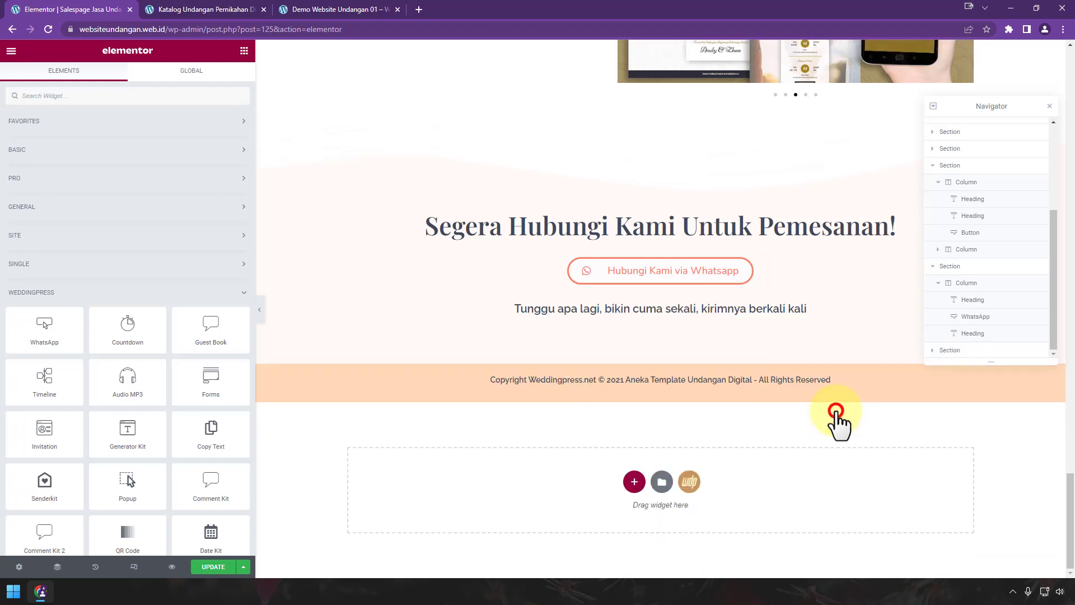
{"action": "left_click", "coordinate": [808, 273]}
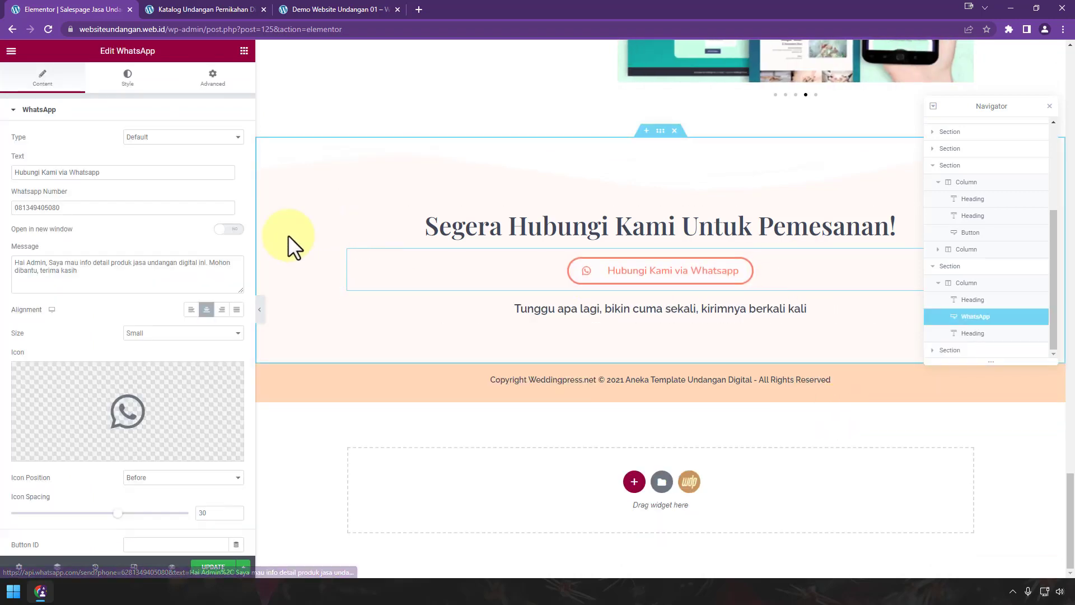
{"action": "left_click", "coordinate": [229, 229]}
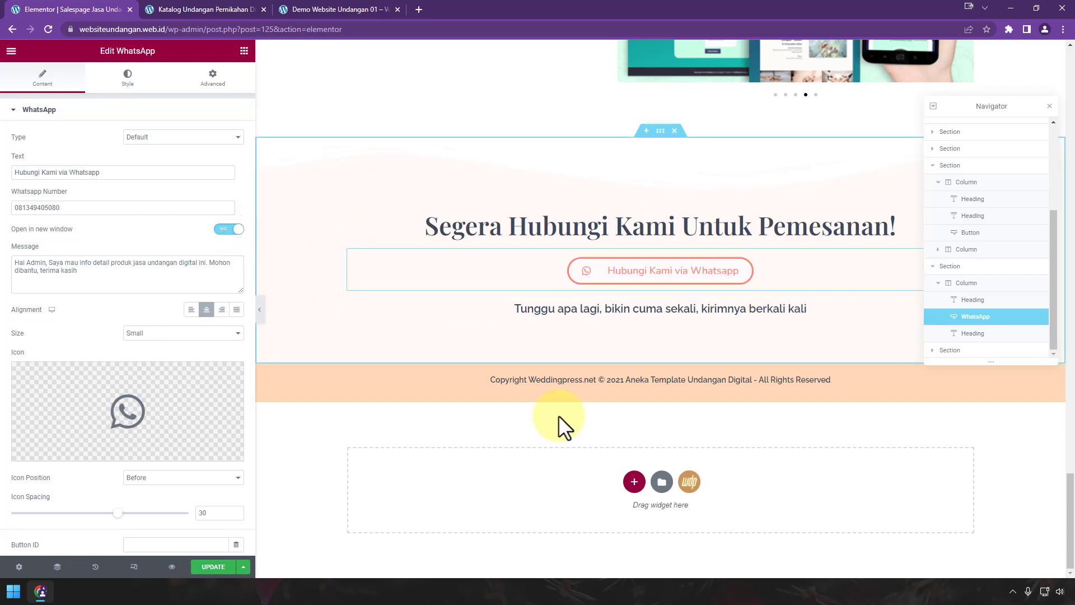
{"action": "scroll", "coordinate": [706, 369], "scroll_direction": "up", "scroll_amount": 10}
Step: Give the Segera Hubungi Kami contact section the CSS ID 'pesan'
{"action": "scroll", "coordinate": [713, 364], "scroll_direction": "up", "scroll_amount": 5}
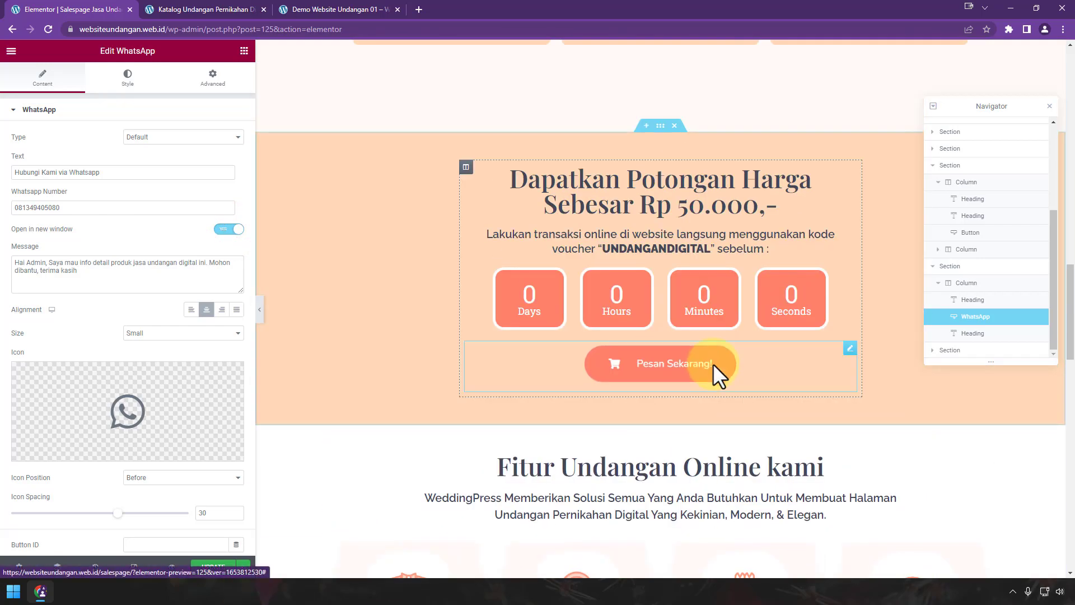
{"action": "scroll", "coordinate": [800, 348], "scroll_direction": "down", "scroll_amount": 5}
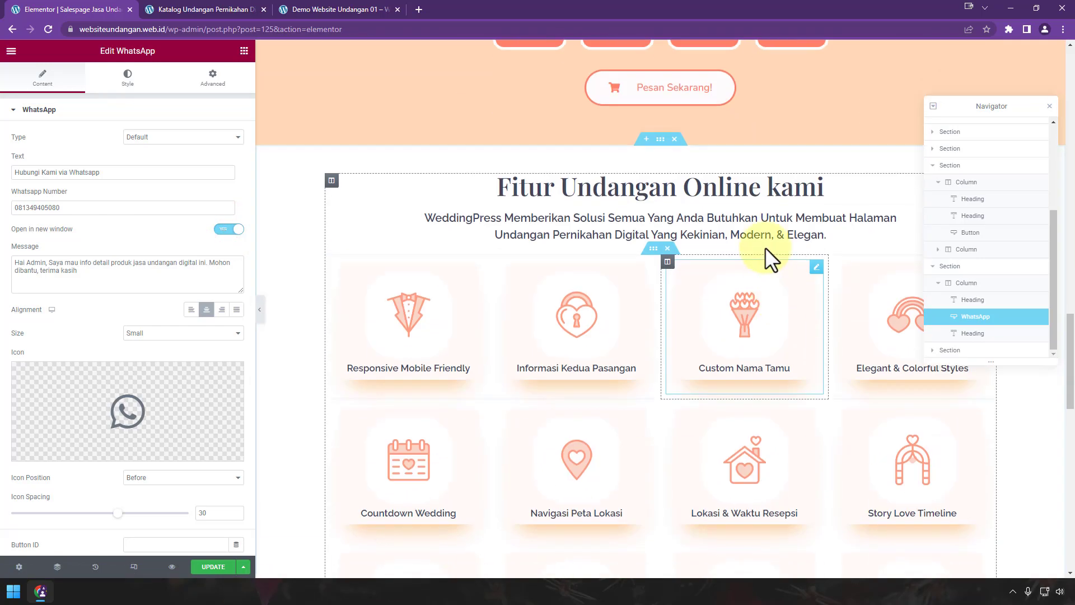
{"action": "left_click", "coordinate": [779, 90]}
{"action": "scroll", "coordinate": [652, 383], "scroll_direction": "down", "scroll_amount": 15}
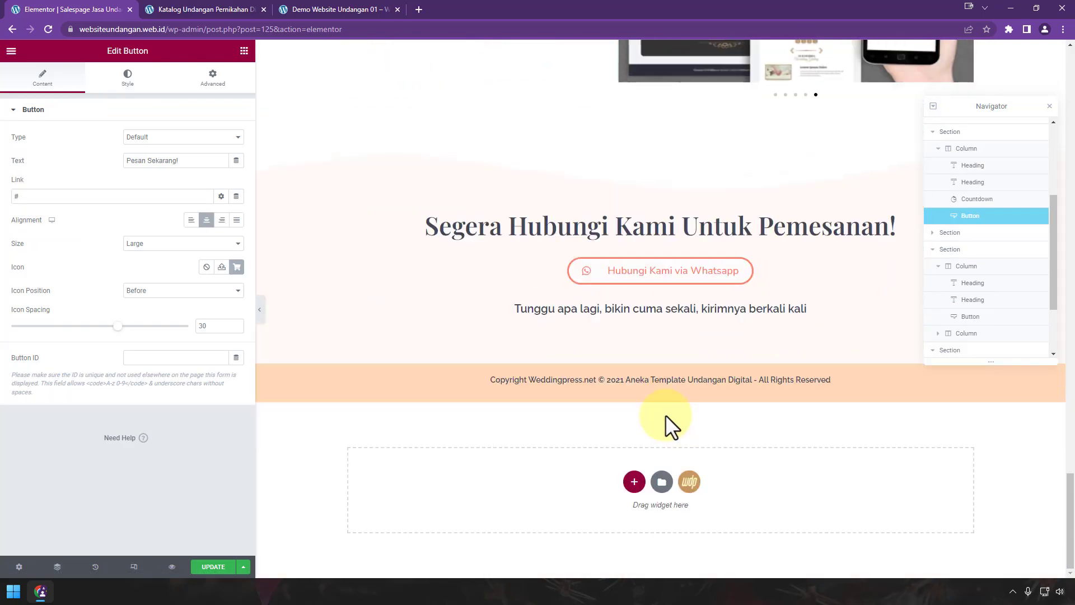
{"action": "left_click", "coordinate": [662, 140]}
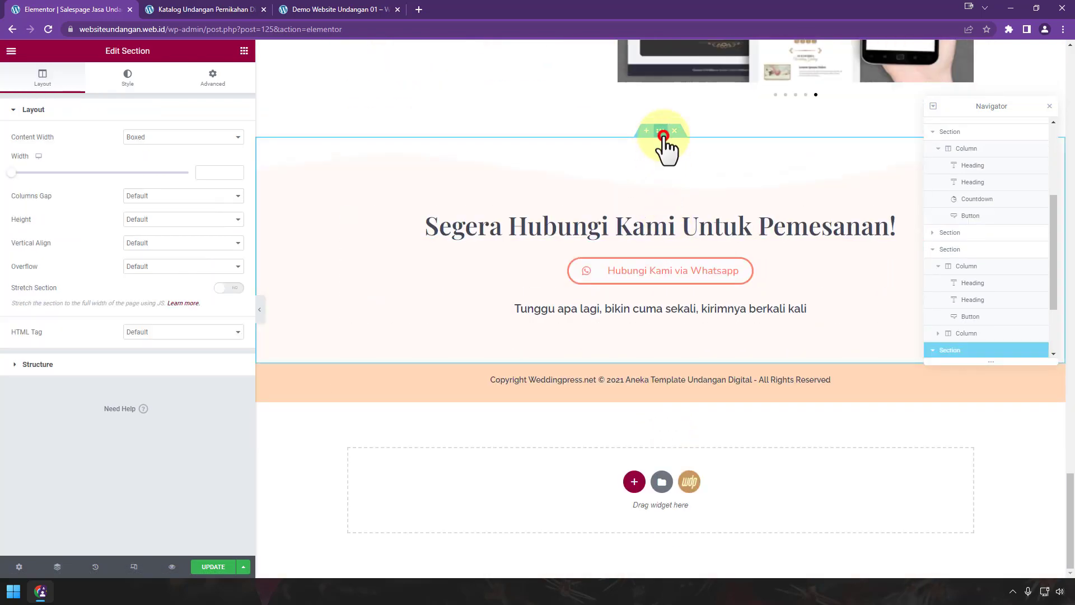
{"action": "left_click", "coordinate": [212, 76]}
{"action": "left_click", "coordinate": [150, 247]}
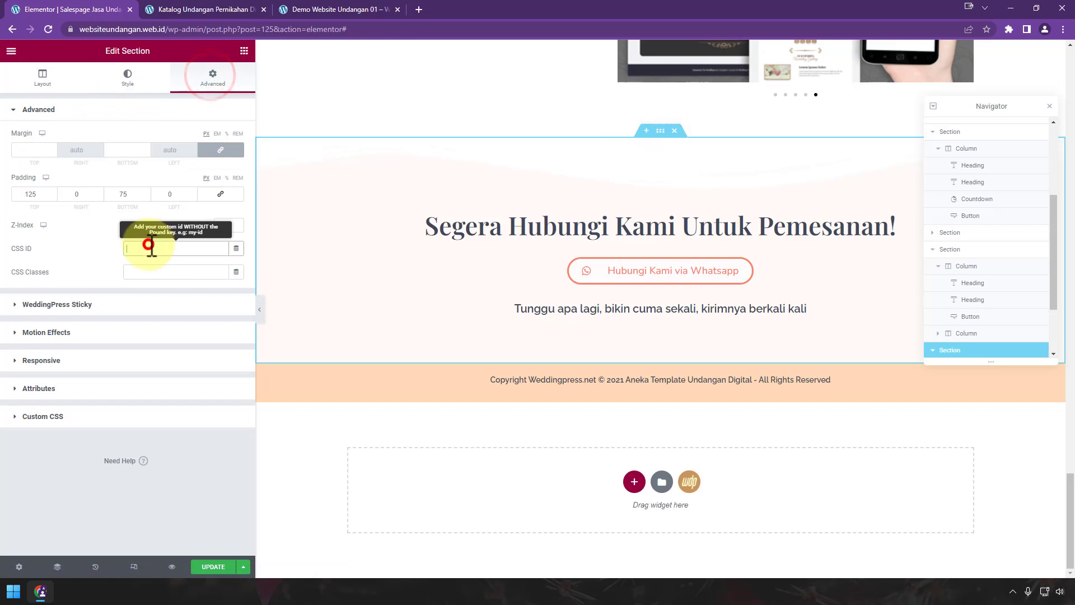
{"action": "type", "text": "pesan"}
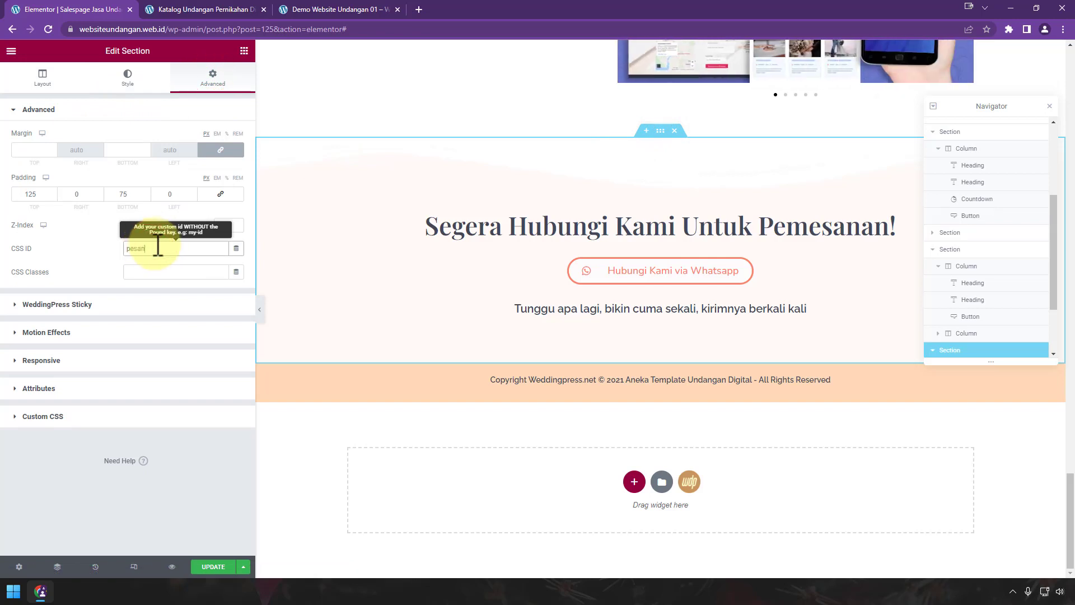
{"action": "double_click", "coordinate": [151, 248]}
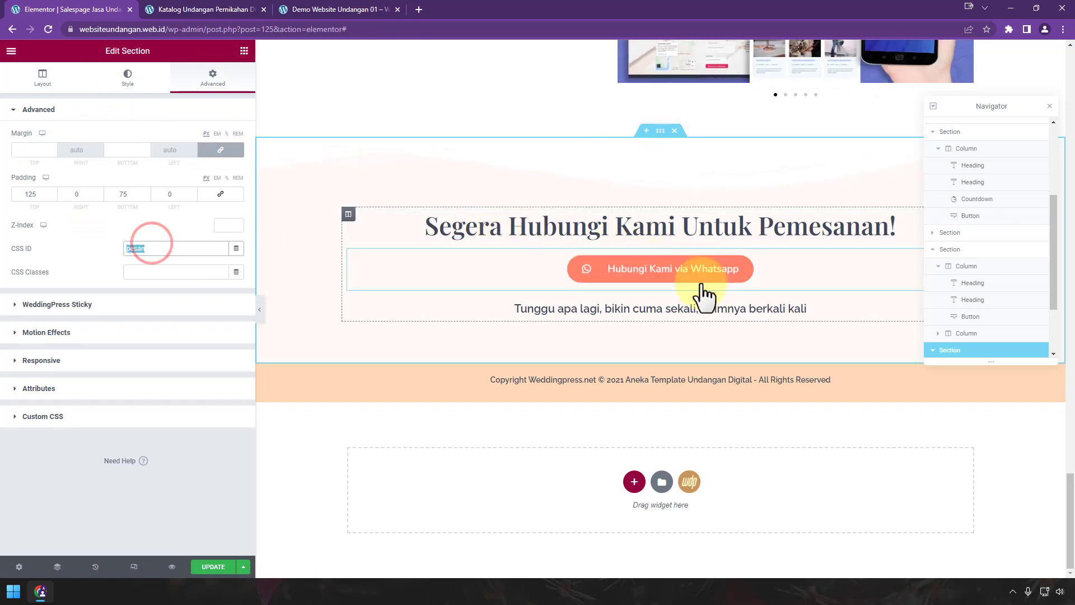
Step: Point the Pesan Sekarang! button's link to #pesan
{"action": "scroll", "coordinate": [707, 291], "scroll_direction": "up", "scroll_amount": 5}
{"action": "scroll", "coordinate": [687, 237], "scroll_direction": "up", "scroll_amount": 10}
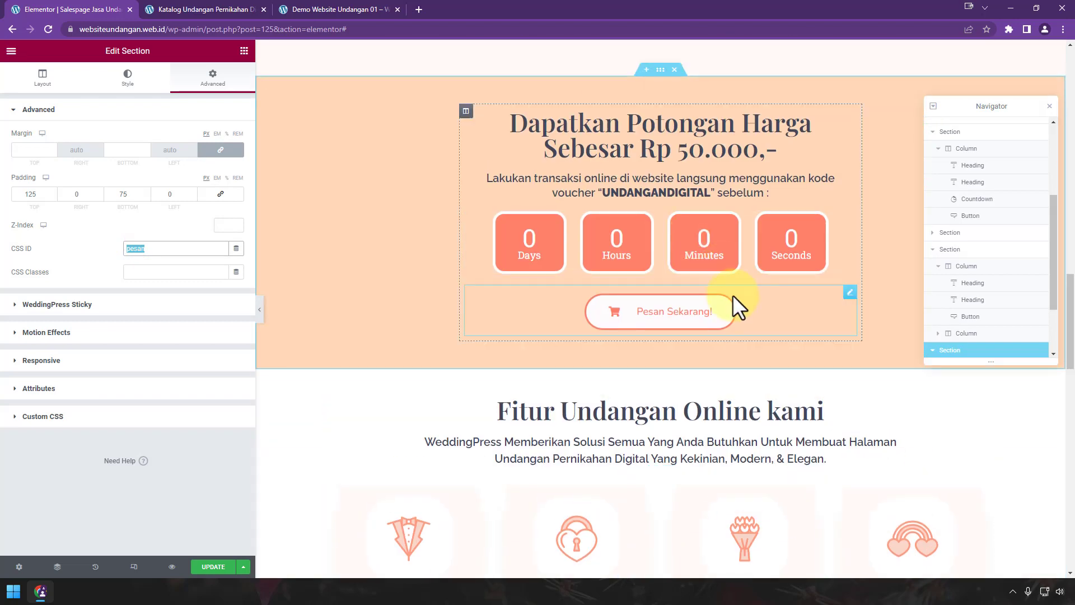
{"action": "left_click", "coordinate": [737, 306]}
{"action": "left_click", "coordinate": [48, 196]}
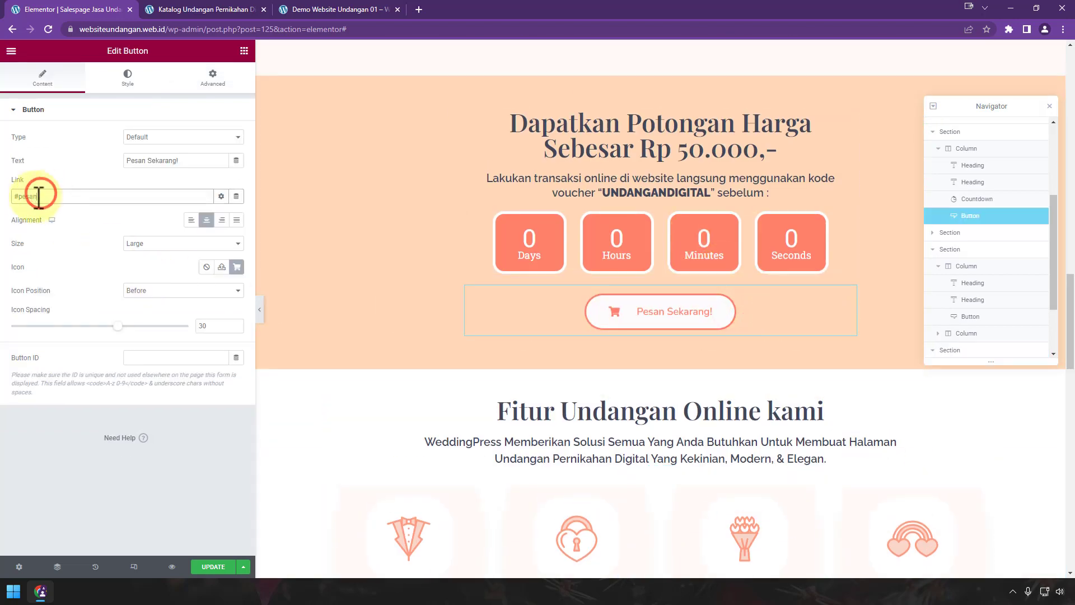
Step: Set the countdown target date to 12 December 2022, then test the Pesan Sekarang! button's jump
{"action": "left_click", "coordinate": [483, 261]}
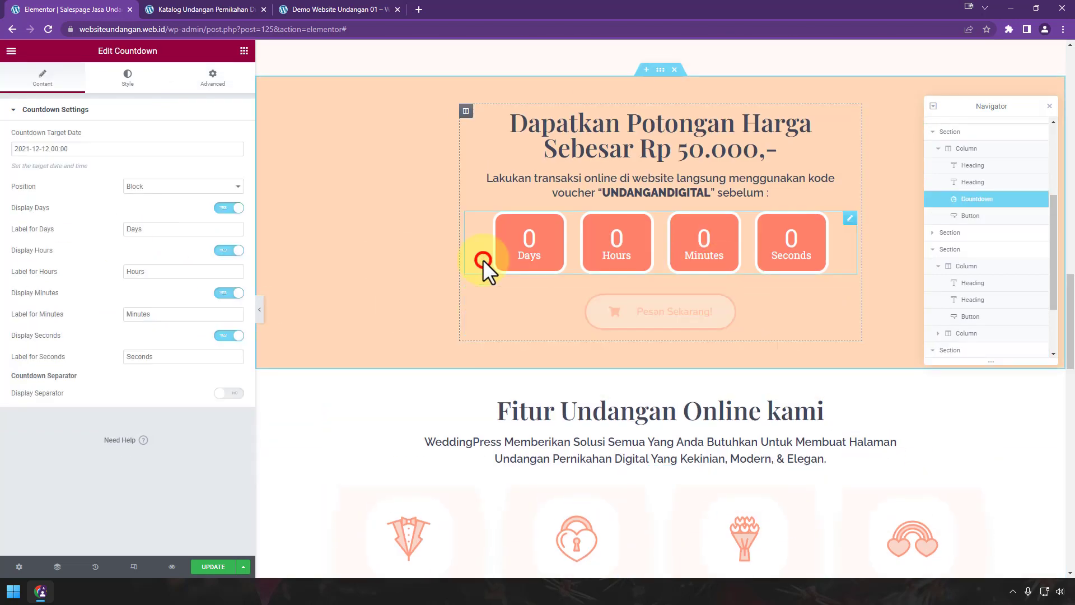
{"action": "left_click", "coordinate": [111, 148]}
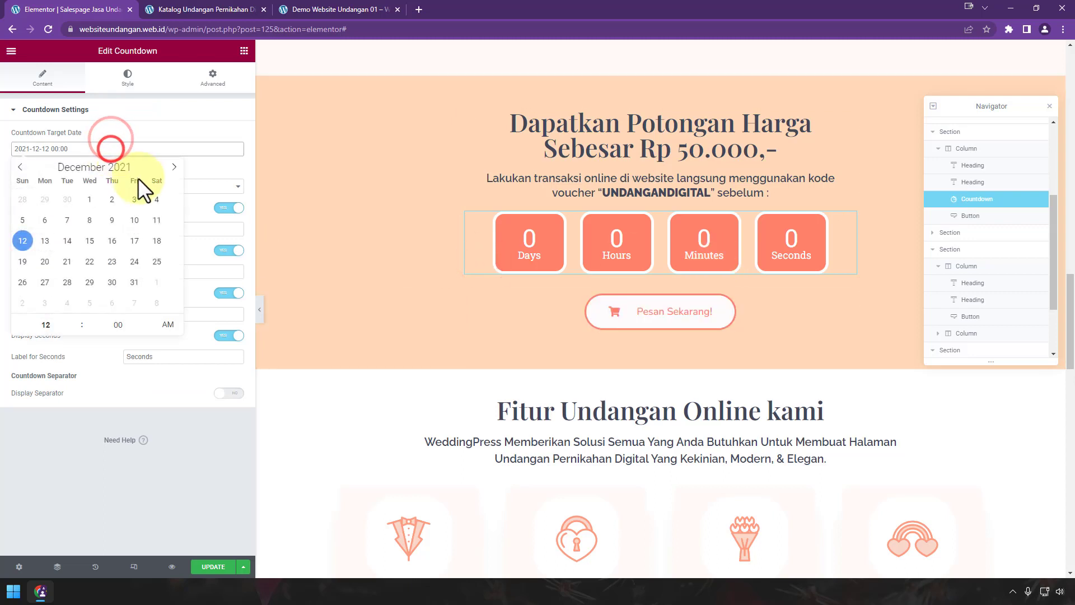
{"action": "left_click", "coordinate": [45, 240]}
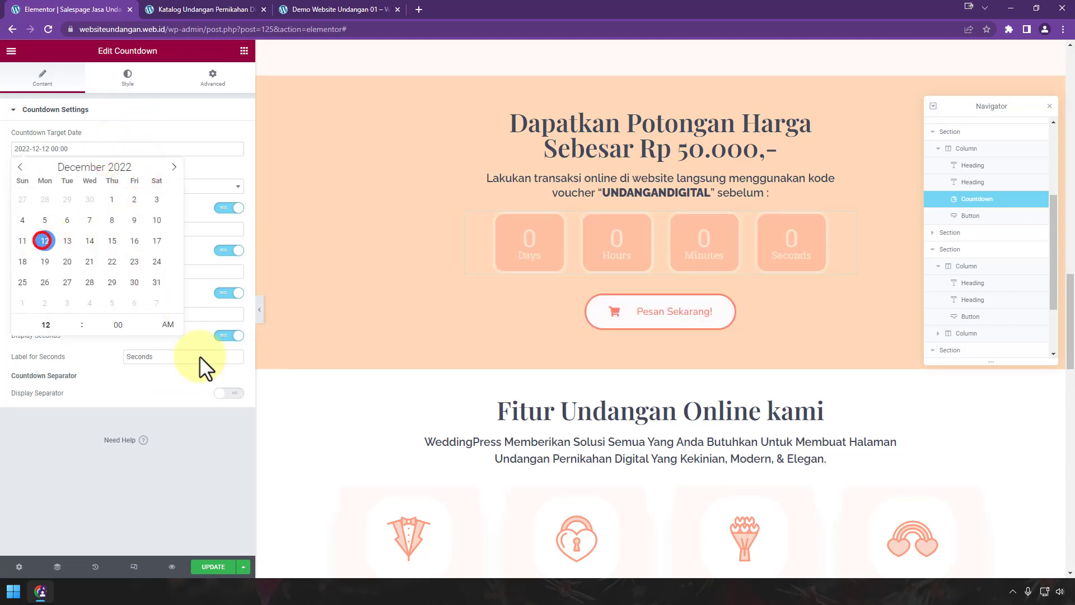
{"action": "scroll", "coordinate": [771, 308], "scroll_direction": "up", "scroll_amount": 10}
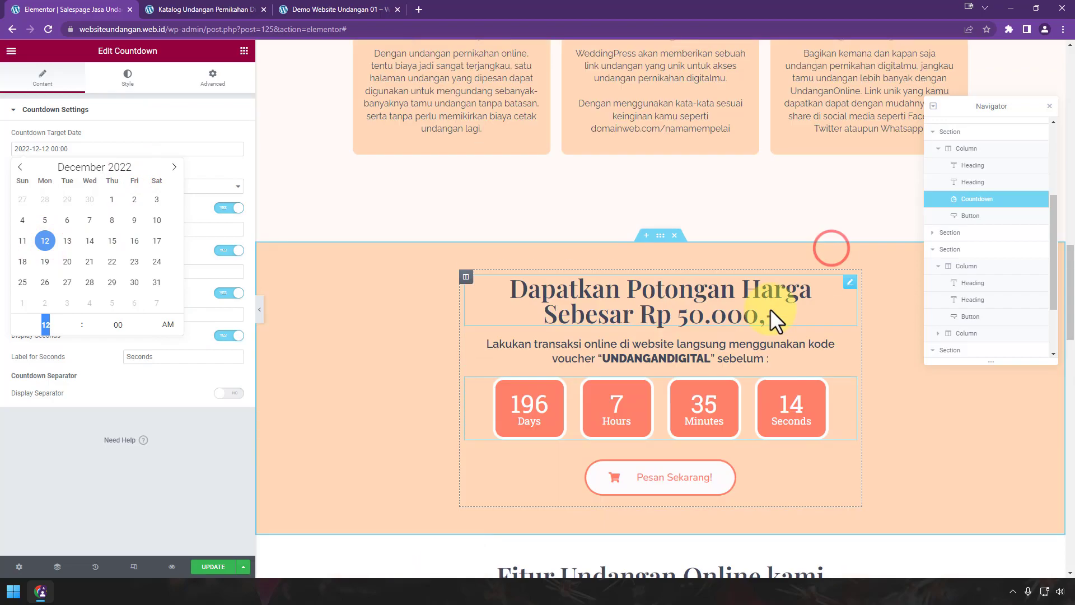
{"action": "scroll", "coordinate": [770, 308], "scroll_direction": "up", "scroll_amount": 4}
{"action": "scroll", "coordinate": [772, 311], "scroll_direction": "down", "scroll_amount": 18}
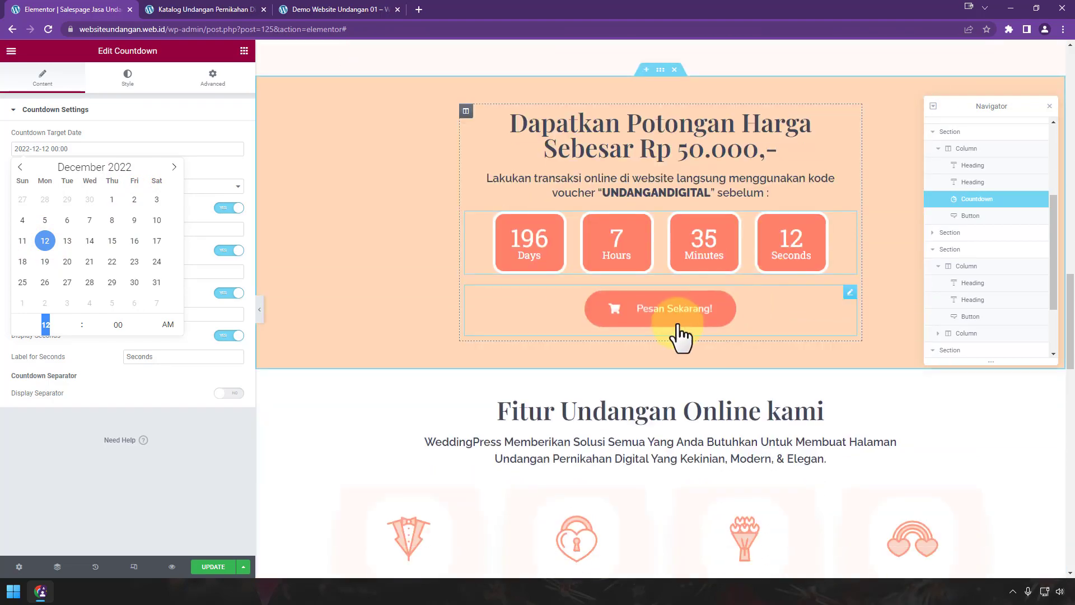
{"action": "left_click", "coordinate": [664, 311]}
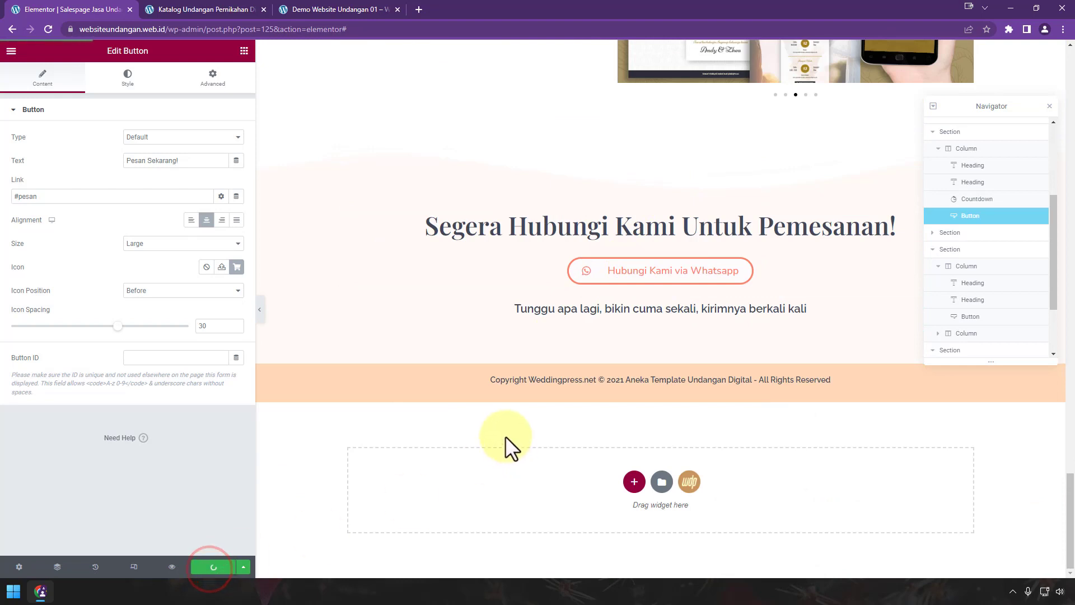
Step: Exit to the dashboard, open the live salespage, and test its WhatsApp order button
{"action": "left_click", "coordinate": [11, 50]}
{"action": "left_click", "coordinate": [115, 269]}
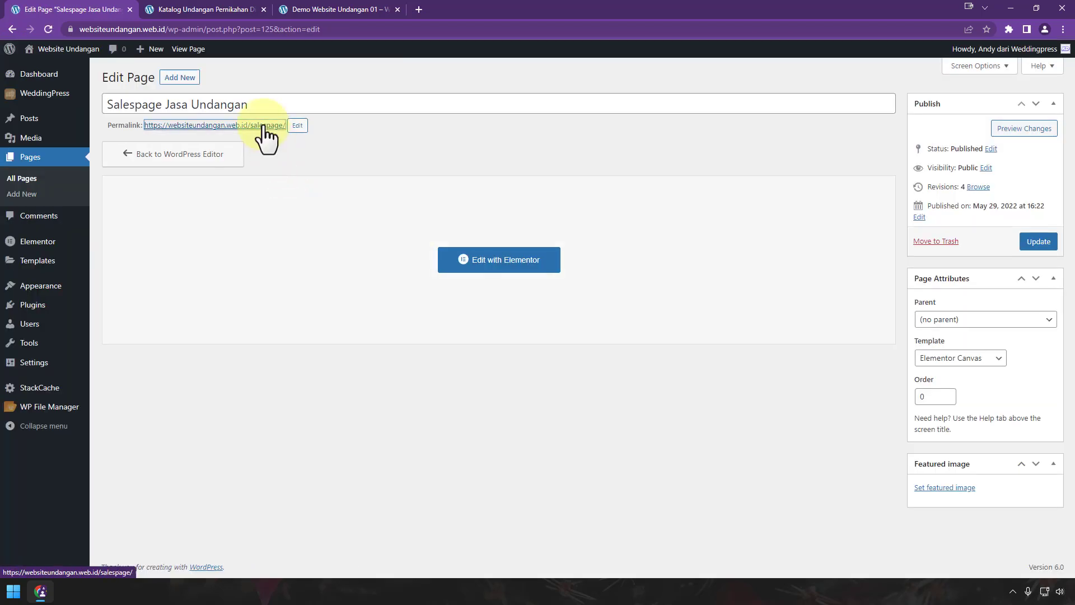
{"action": "left_click", "coordinate": [277, 127], "text": "ctrl"}
{"action": "left_click", "coordinate": [249, 5]}
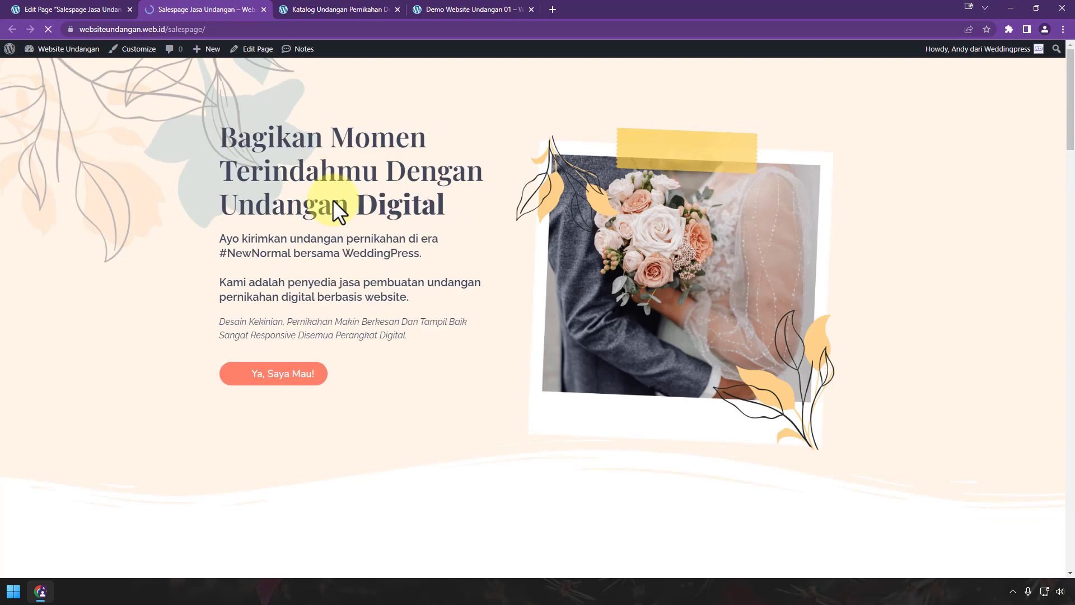
{"action": "scroll", "coordinate": [461, 281], "scroll_direction": "down", "scroll_amount": 20}
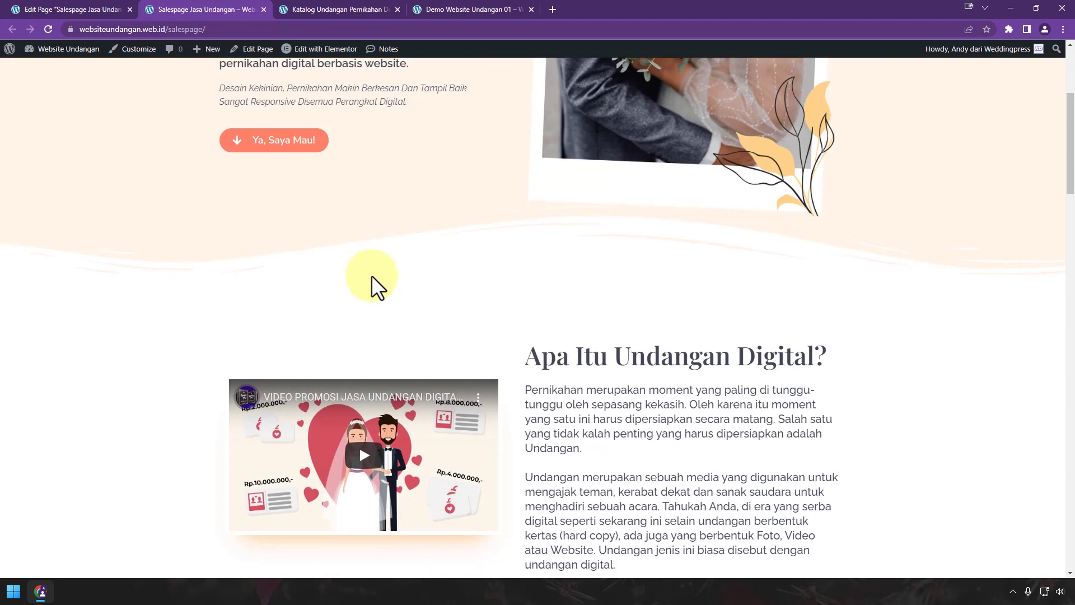
{"action": "scroll", "coordinate": [372, 274], "scroll_direction": "down", "scroll_amount": 15}
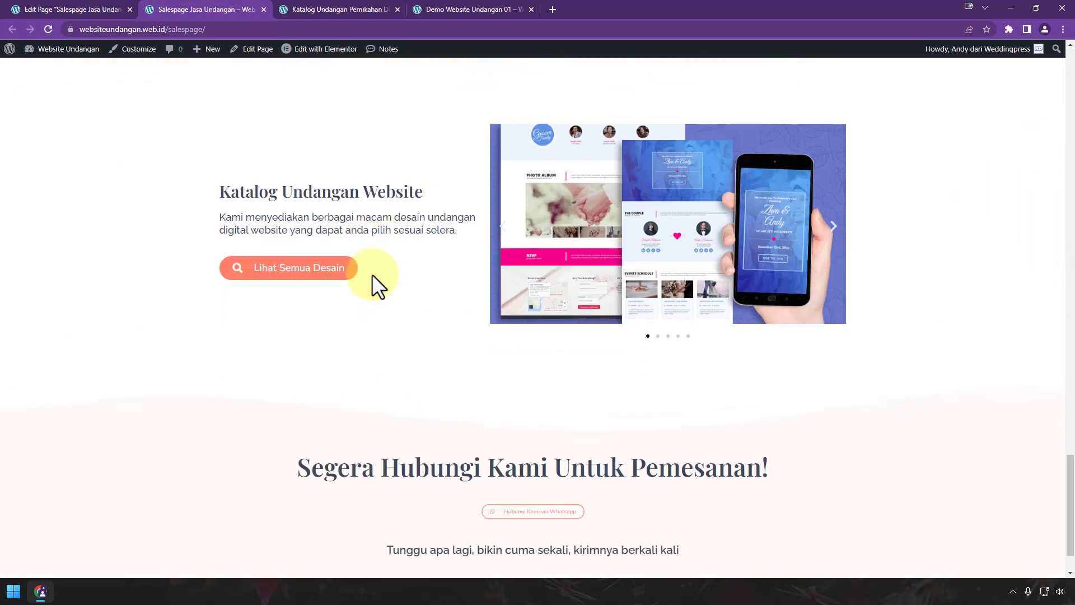
{"action": "left_click", "coordinate": [485, 445]}
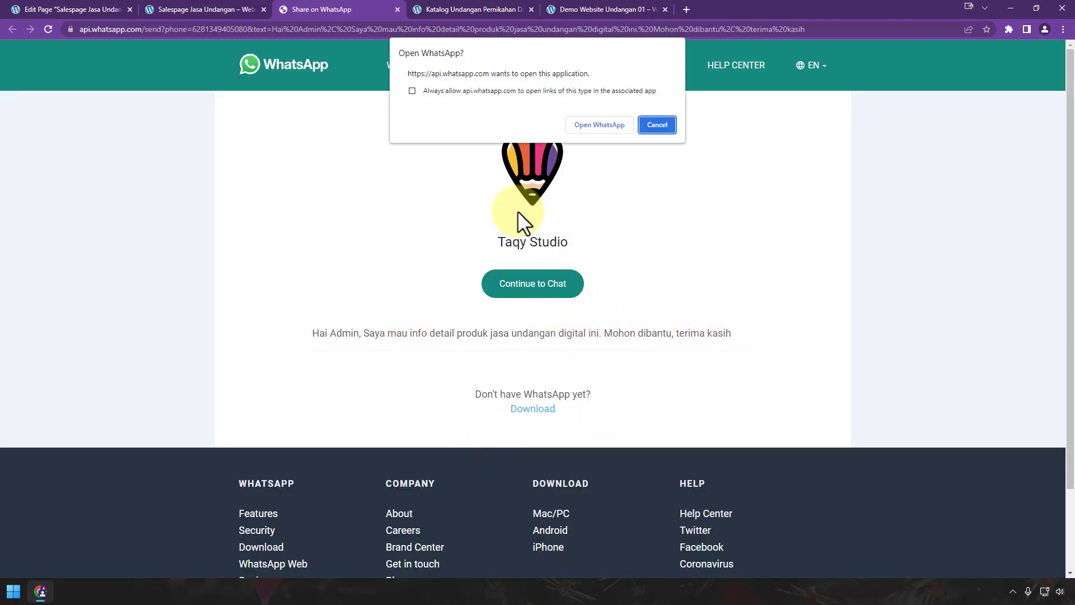
{"action": "left_click", "coordinate": [398, 9]}
Step: Open the site homepage websiteundangan.web.id in a new tab
{"action": "left_click", "coordinate": [95, 10]}
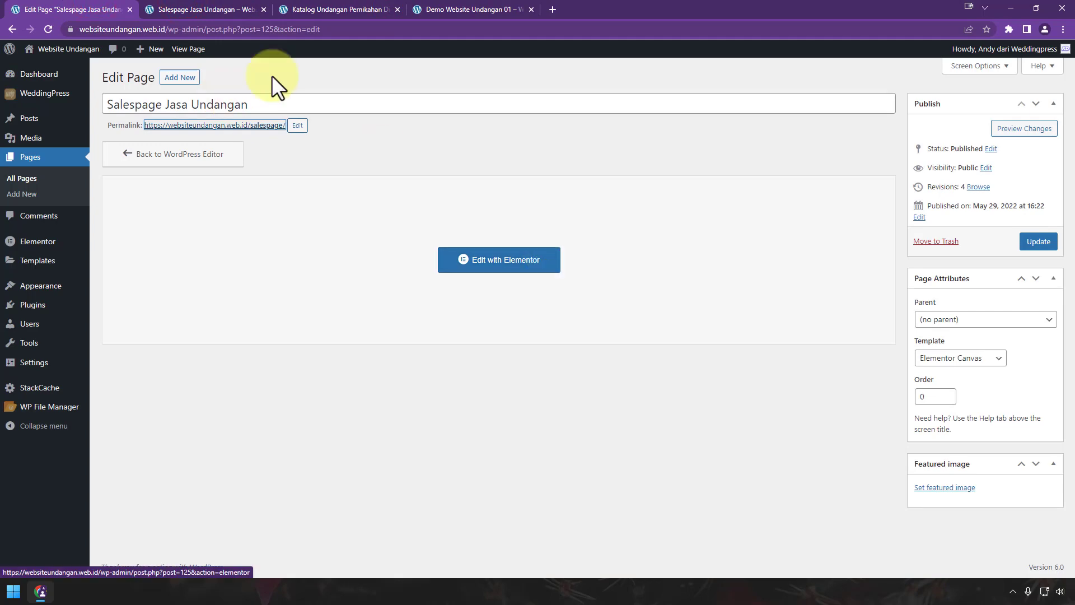
{"action": "left_click", "coordinate": [180, 10]}
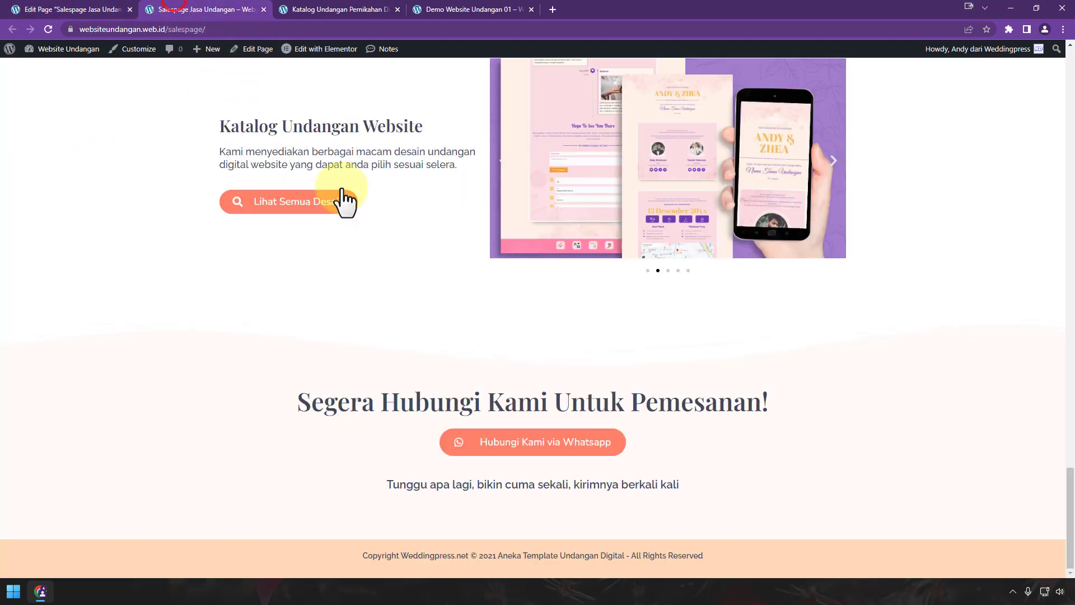
{"action": "left_click", "coordinate": [84, 10]}
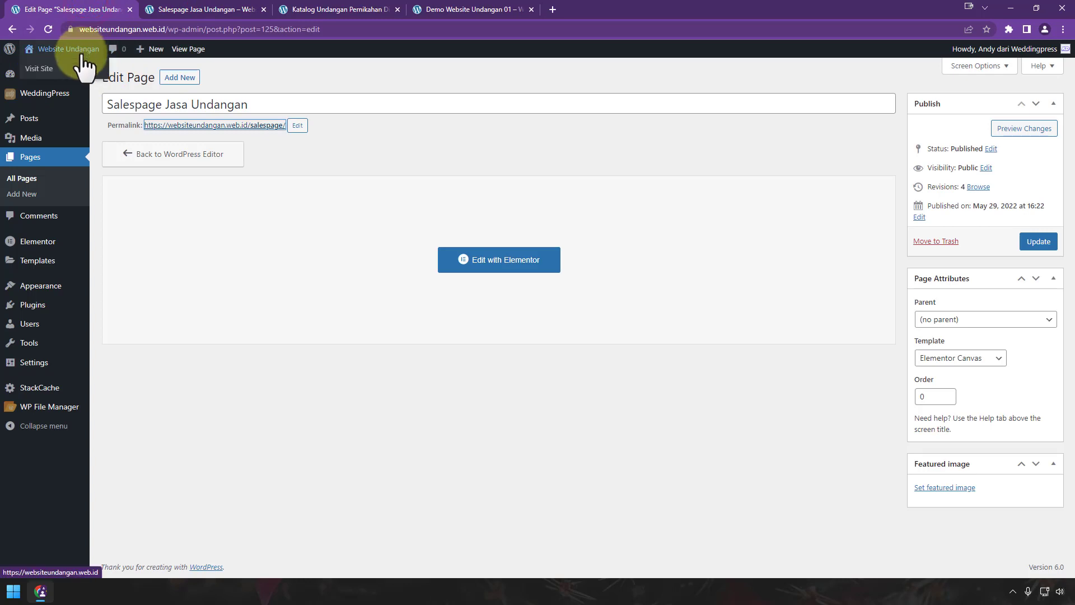
{"action": "right_click", "coordinate": [78, 66]}
{"action": "left_click", "coordinate": [94, 75]}
{"action": "left_click", "coordinate": [226, 3]}
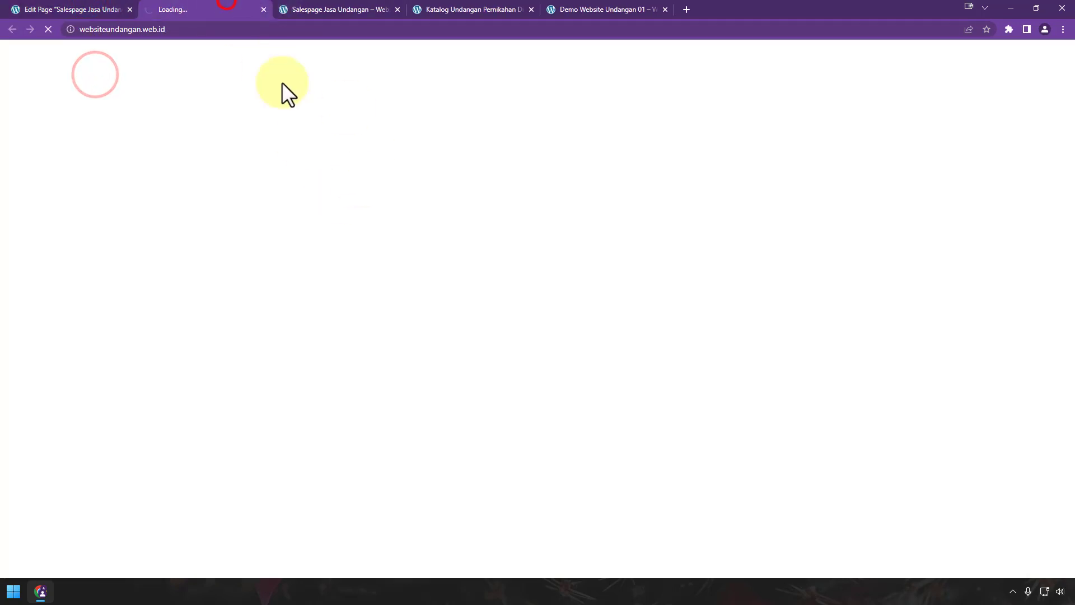
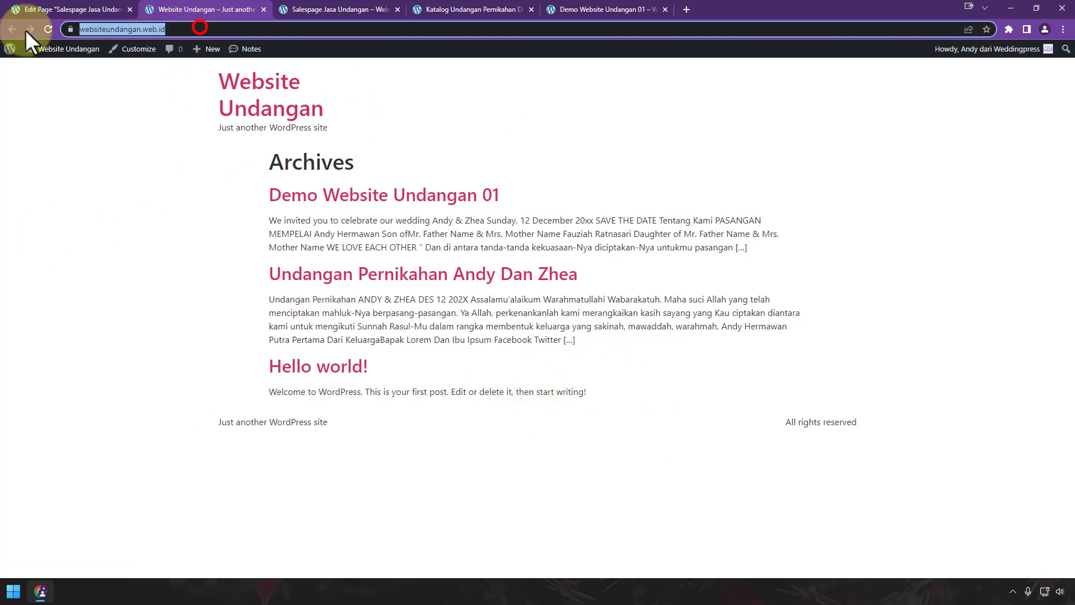
Step: Compare the salespage tab with the archive front page, then return to the page editor tab
{"action": "left_click", "coordinate": [340, 10]}
{"action": "left_click", "coordinate": [223, 7]}
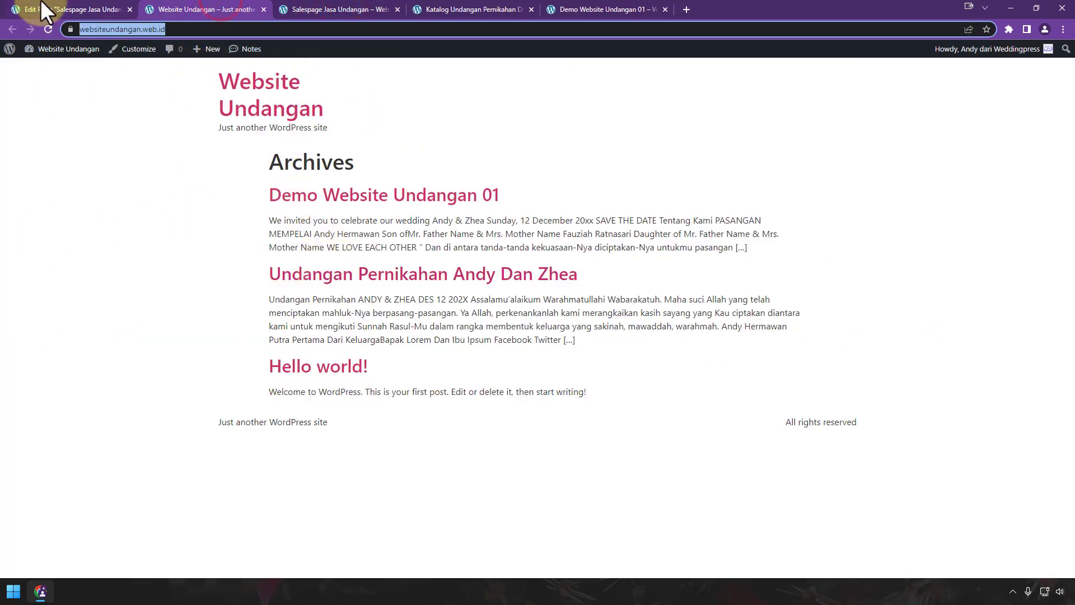
{"action": "left_click", "coordinate": [45, 10]}
Step: In Reading settings, make Salespage Jasa Undangan the static homepage and save
{"action": "mouse_move", "coordinate": [56, 367]}
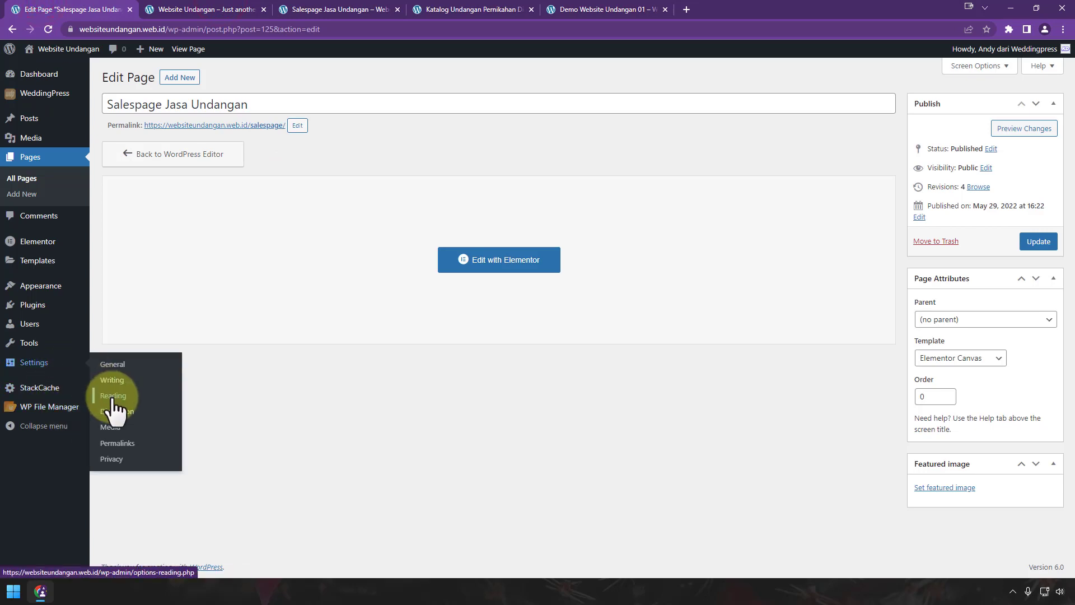
{"action": "left_click", "coordinate": [112, 396]}
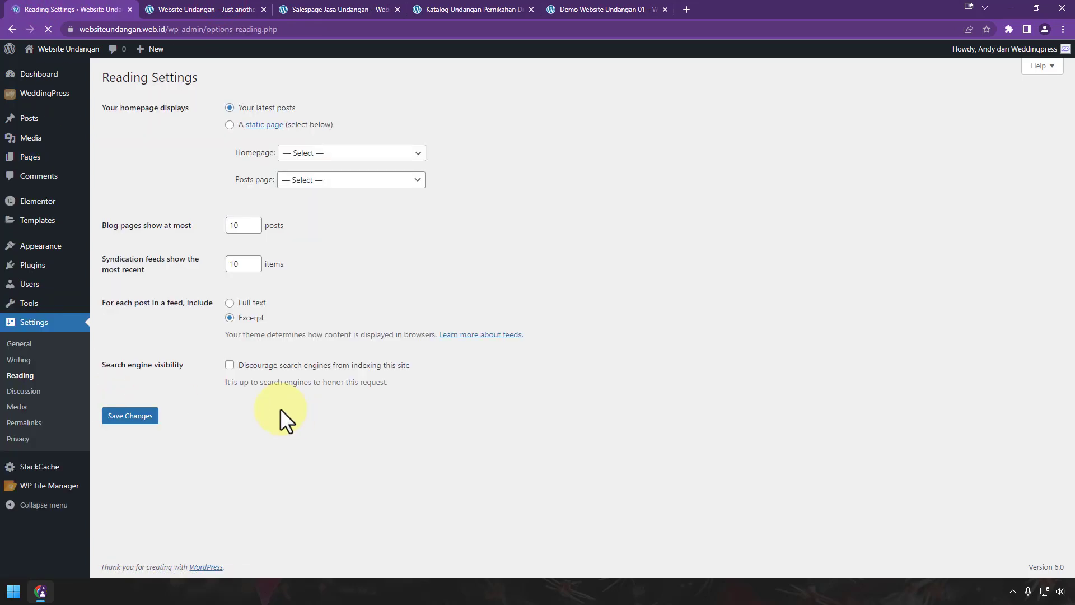
{"action": "left_click", "coordinate": [229, 124]}
{"action": "left_click", "coordinate": [341, 155]}
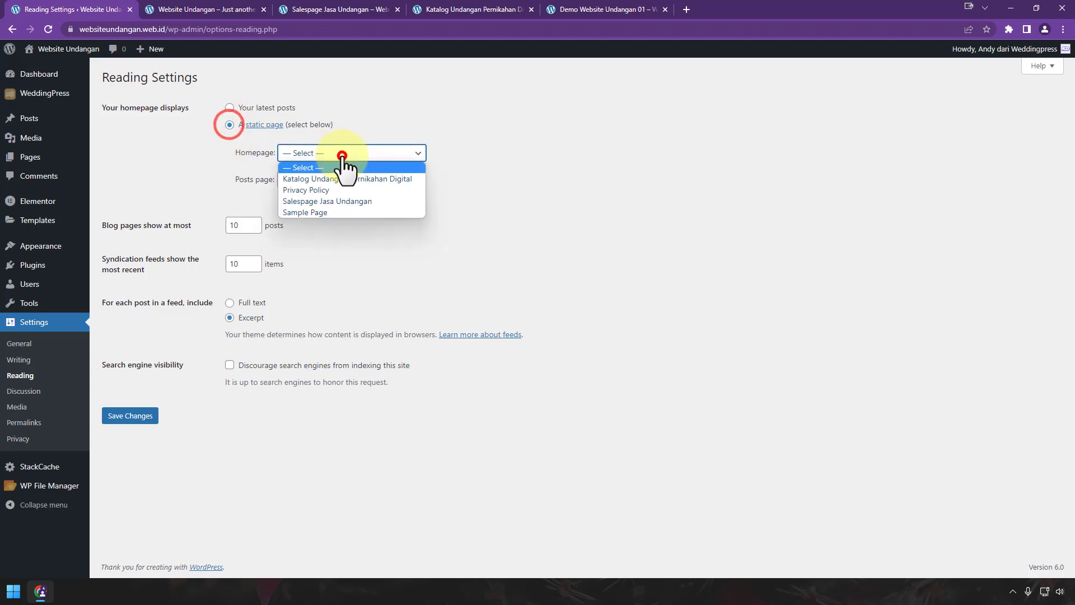
{"action": "left_click", "coordinate": [346, 200]}
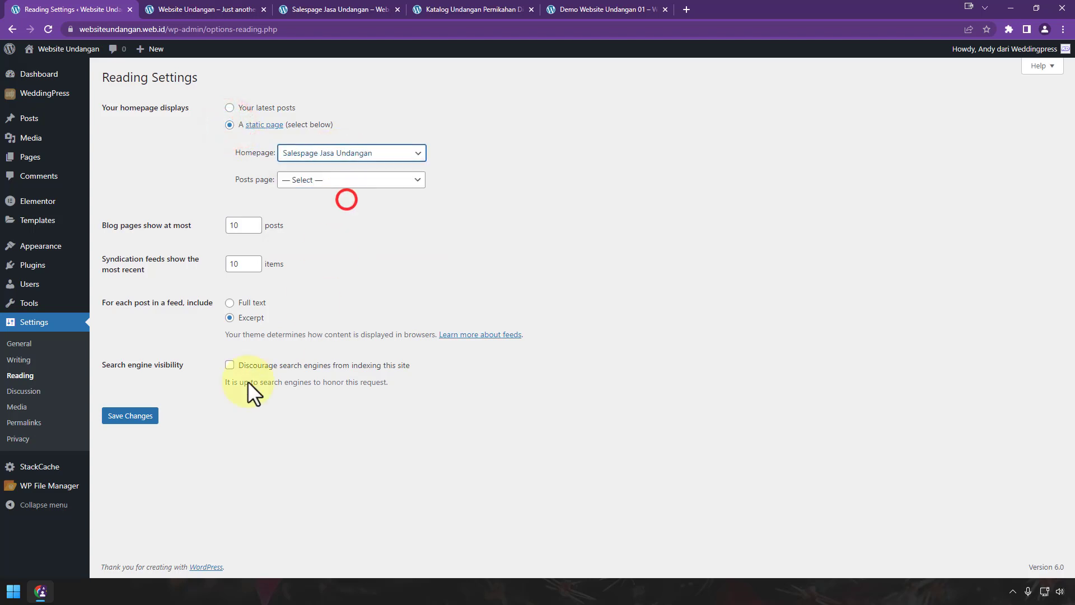
{"action": "left_click", "coordinate": [148, 415]}
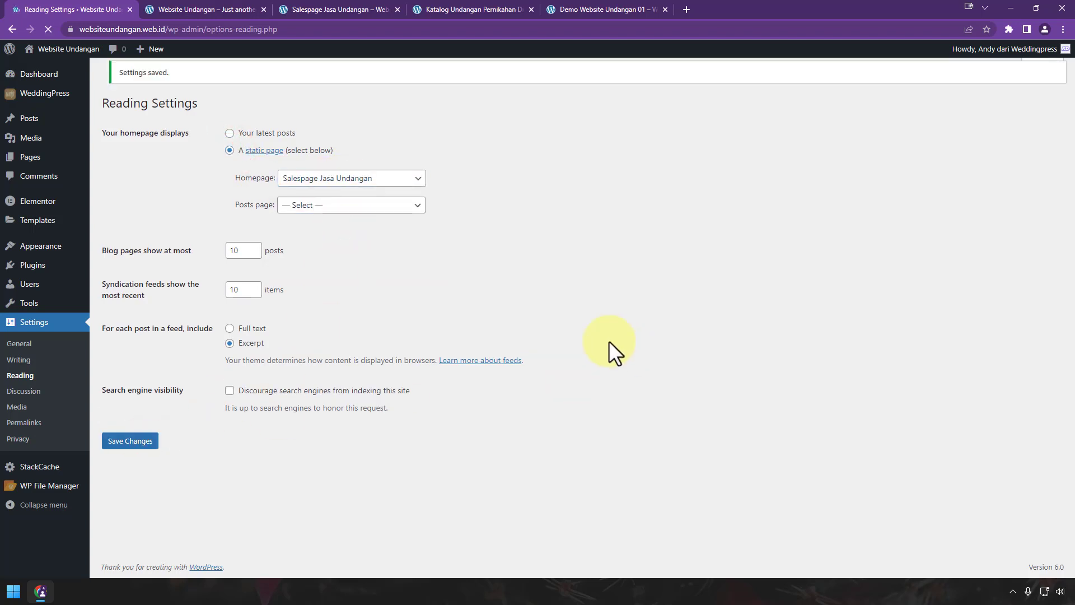
Step: Reload the websiteundangan.web.id tab to see the new homepage
{"action": "left_click", "coordinate": [210, 7]}
{"action": "mouse_move", "coordinate": [201, 49]}
{"action": "left_click", "coordinate": [49, 29]}
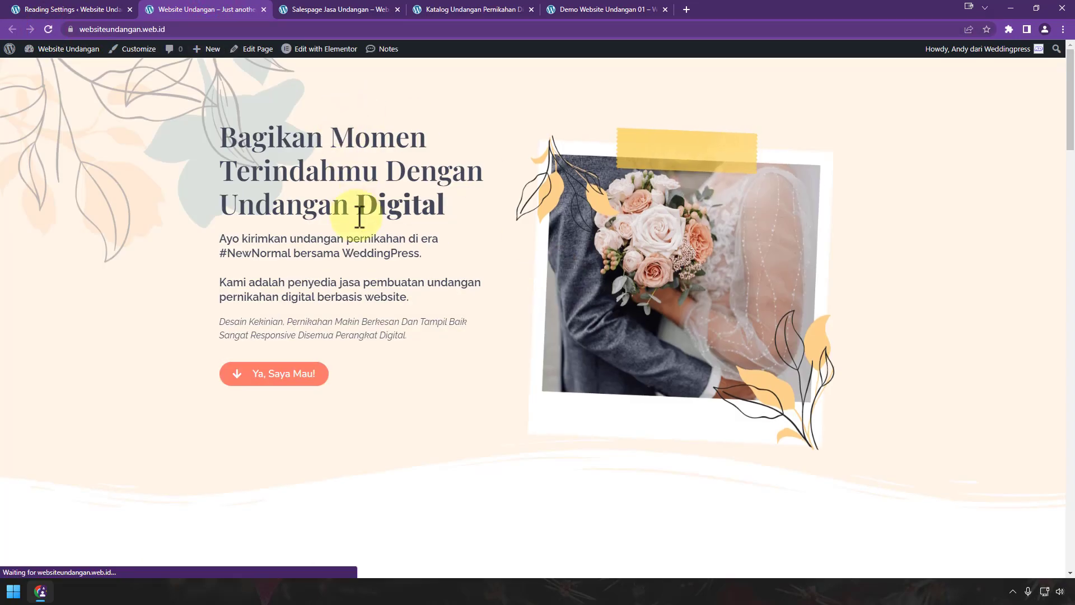
Step: Scroll down the salespage homepage through its catalog and WhatsApp section, then back to the top
{"action": "scroll", "coordinate": [367, 233], "scroll_direction": "down", "scroll_amount": 10}
{"action": "scroll", "coordinate": [369, 239], "scroll_direction": "down", "scroll_amount": 20}
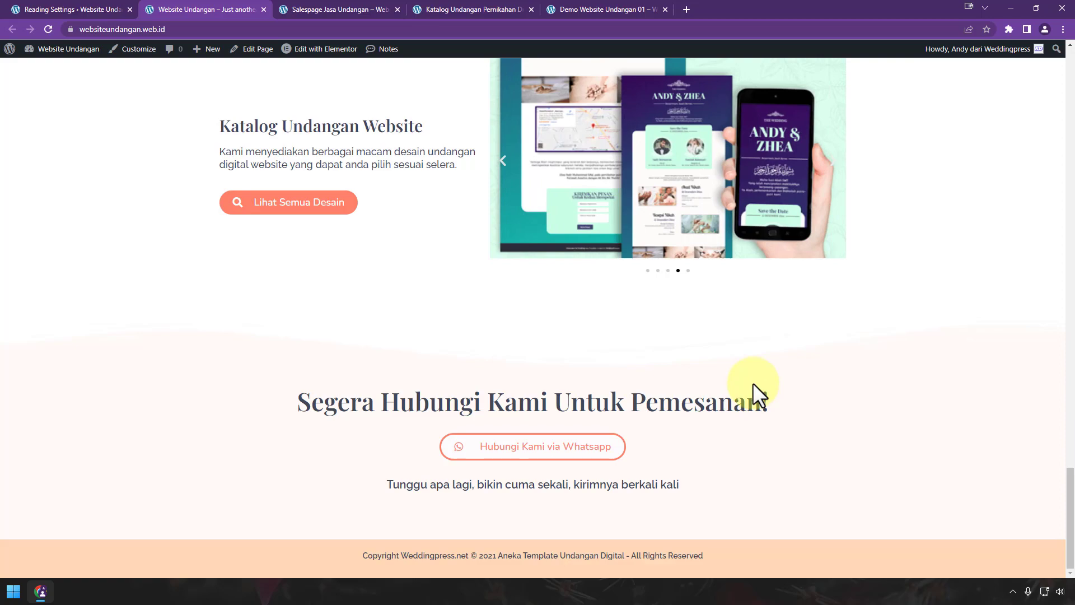
{"action": "scroll", "coordinate": [752, 382], "scroll_direction": "up", "scroll_amount": 20}
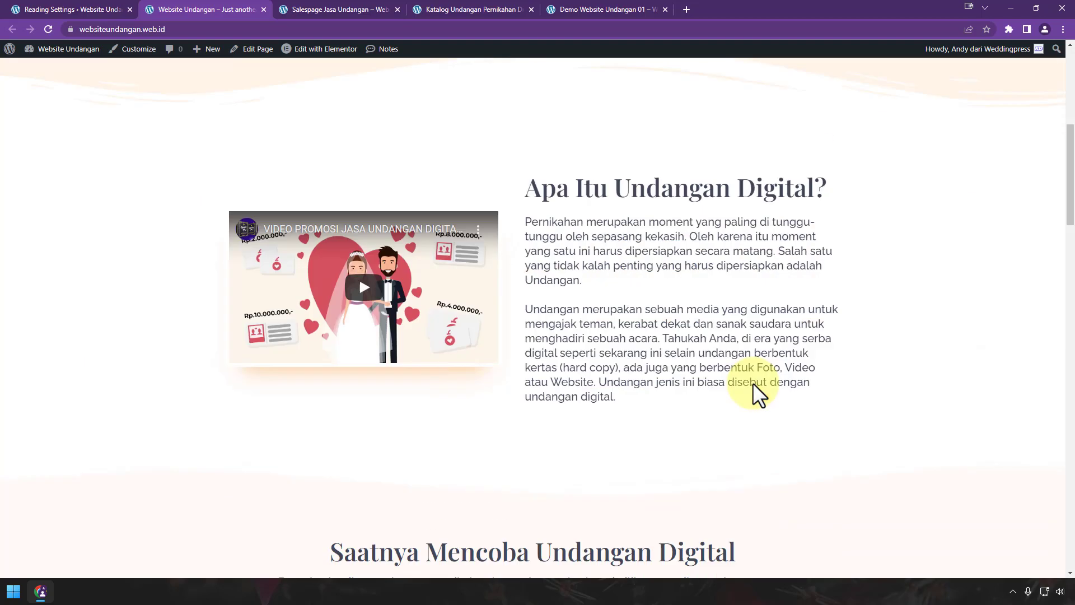
{"action": "scroll", "coordinate": [753, 382], "scroll_direction": "up", "scroll_amount": 8}
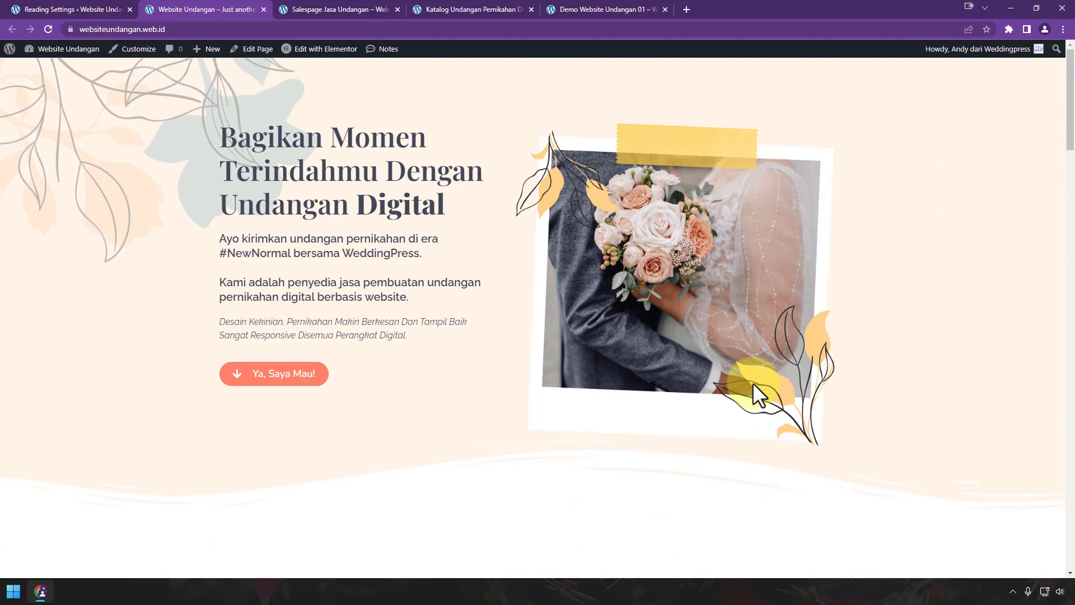